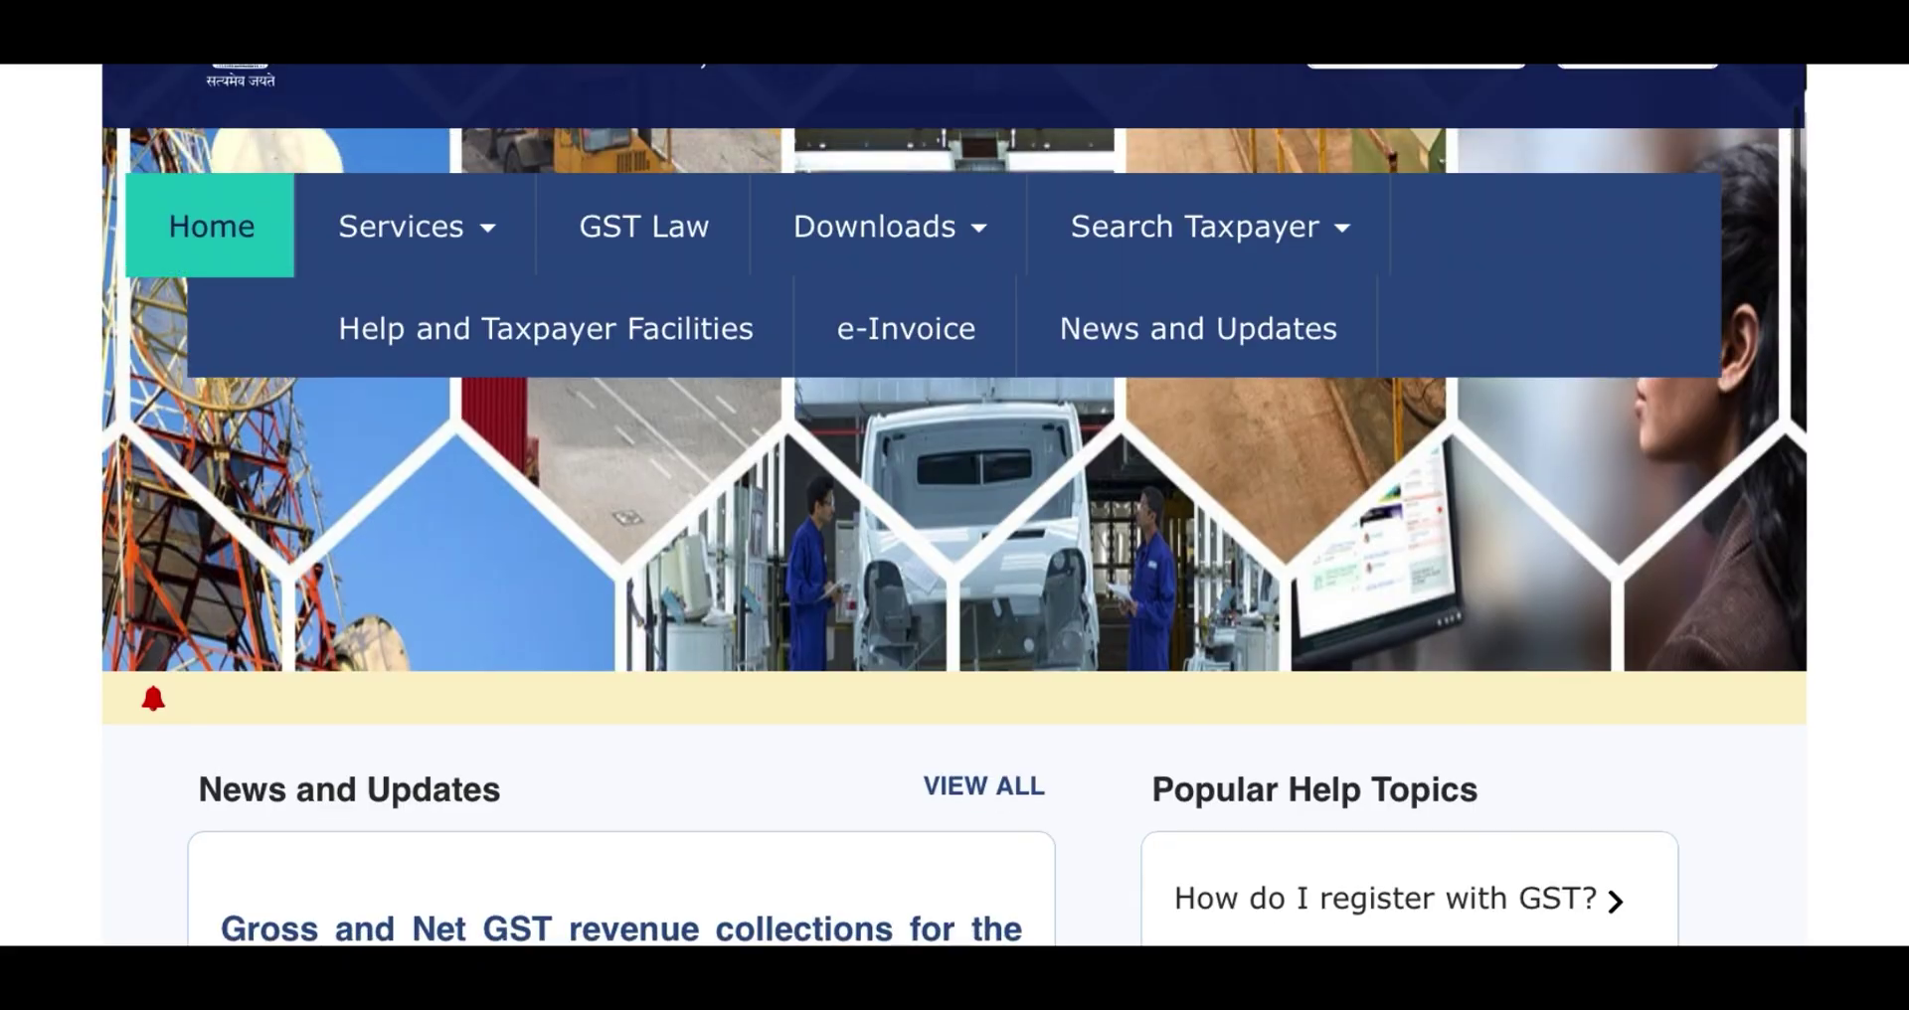
# - Scroll through the AI Overview on proprietorship GST registration in Google Search
pyautogui.scroll(8, 955, 597)
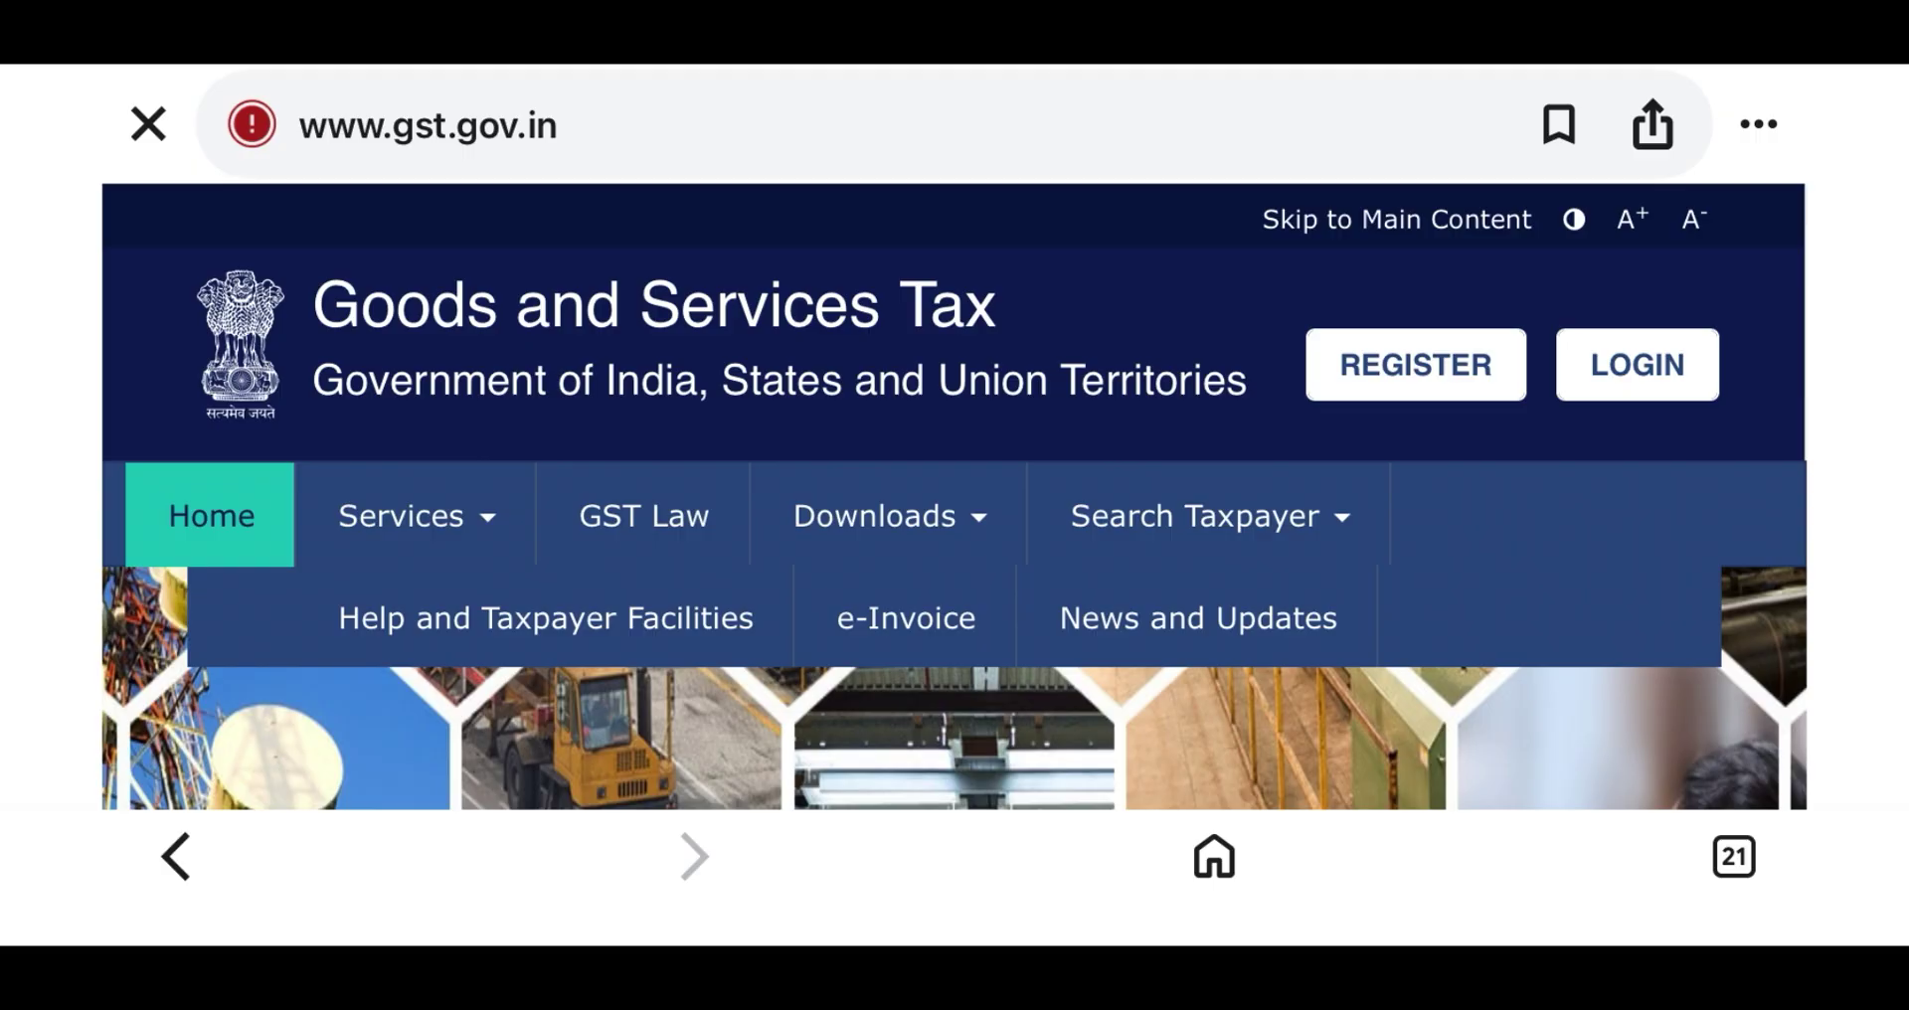
pyautogui.scroll(-2, 954, 596)
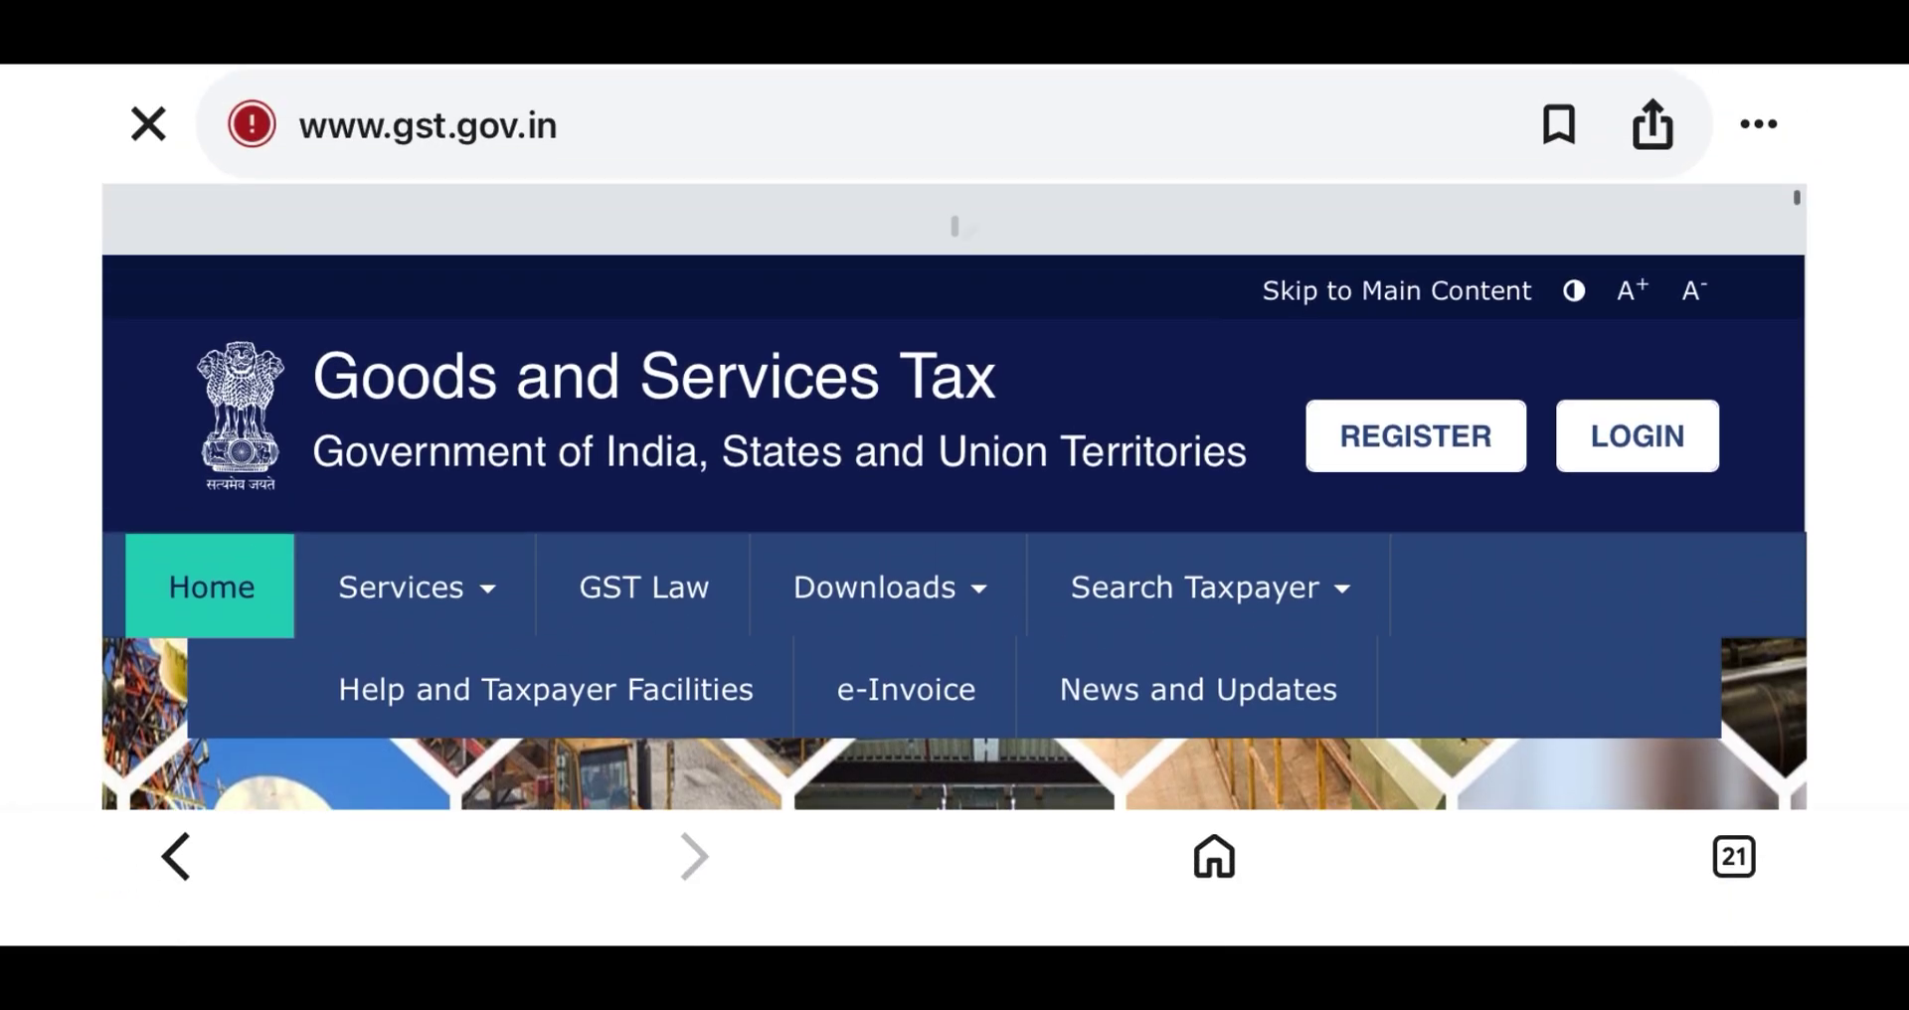
pyautogui.scroll(-2, 955, 597)
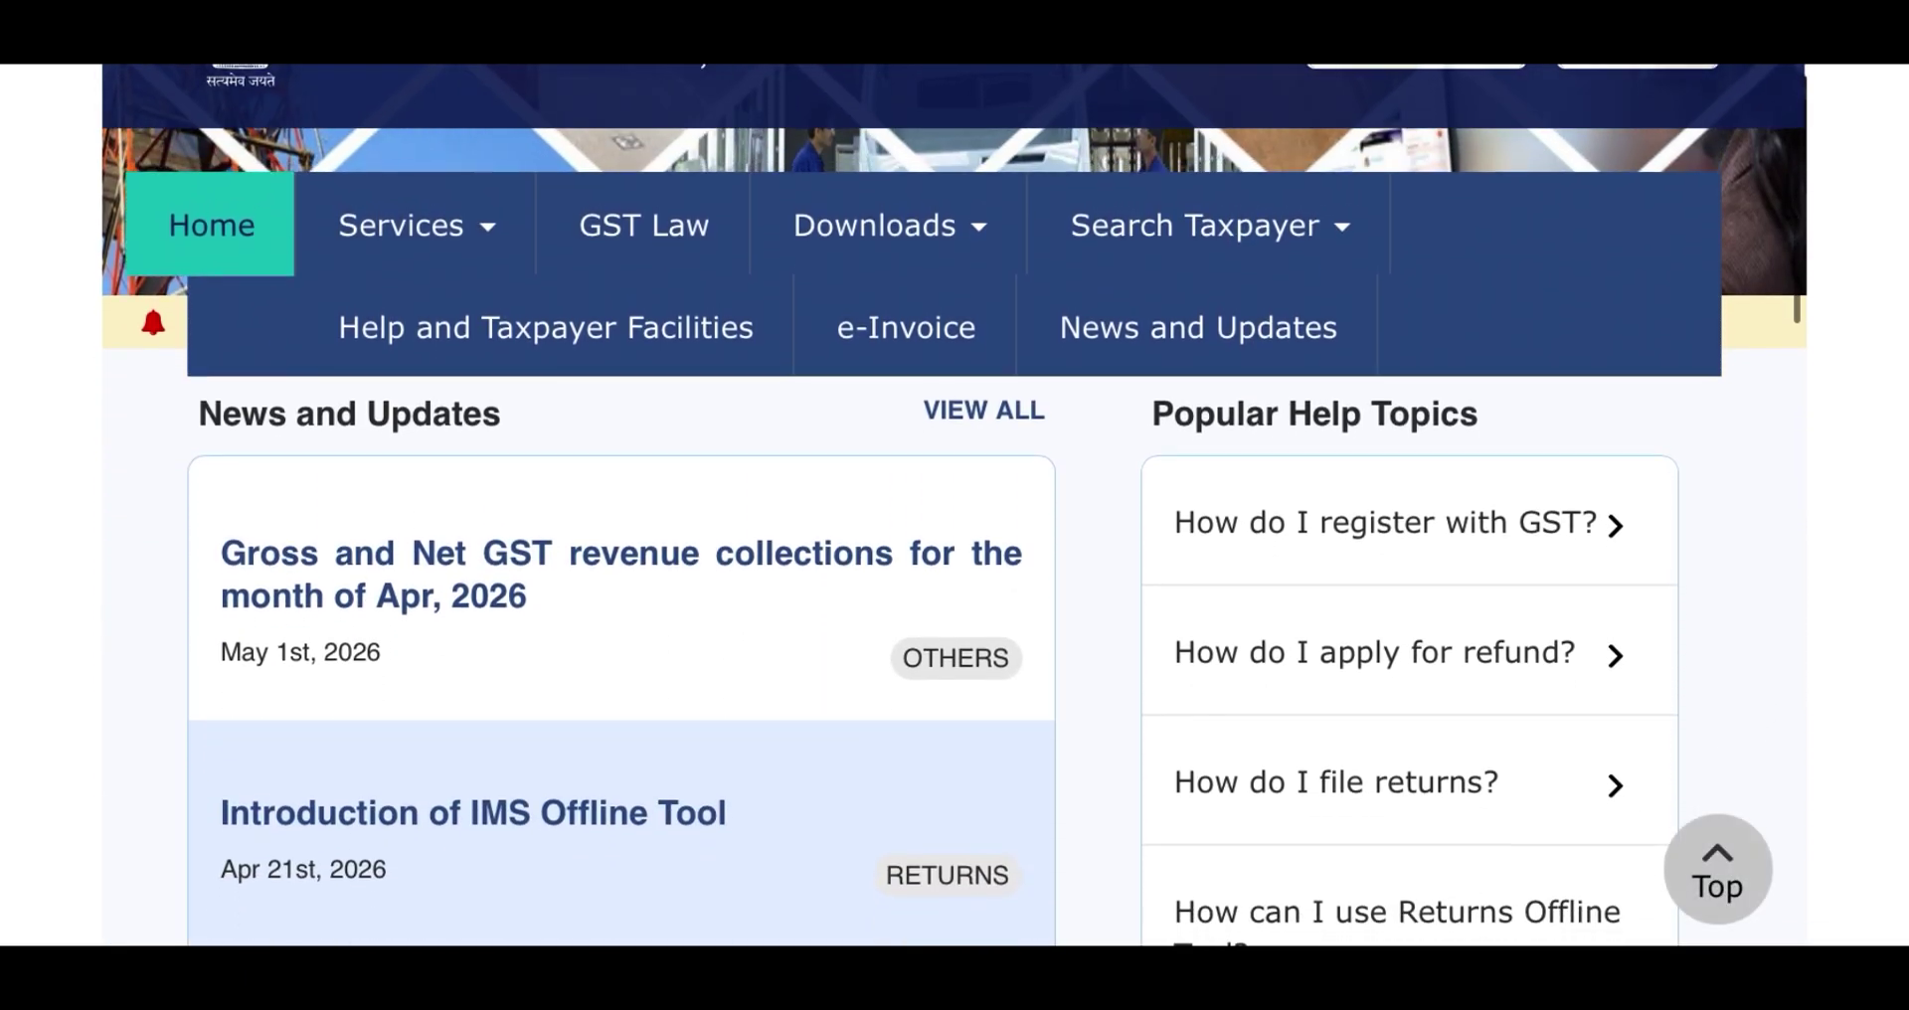
pyautogui.scroll(1, 955, 542)
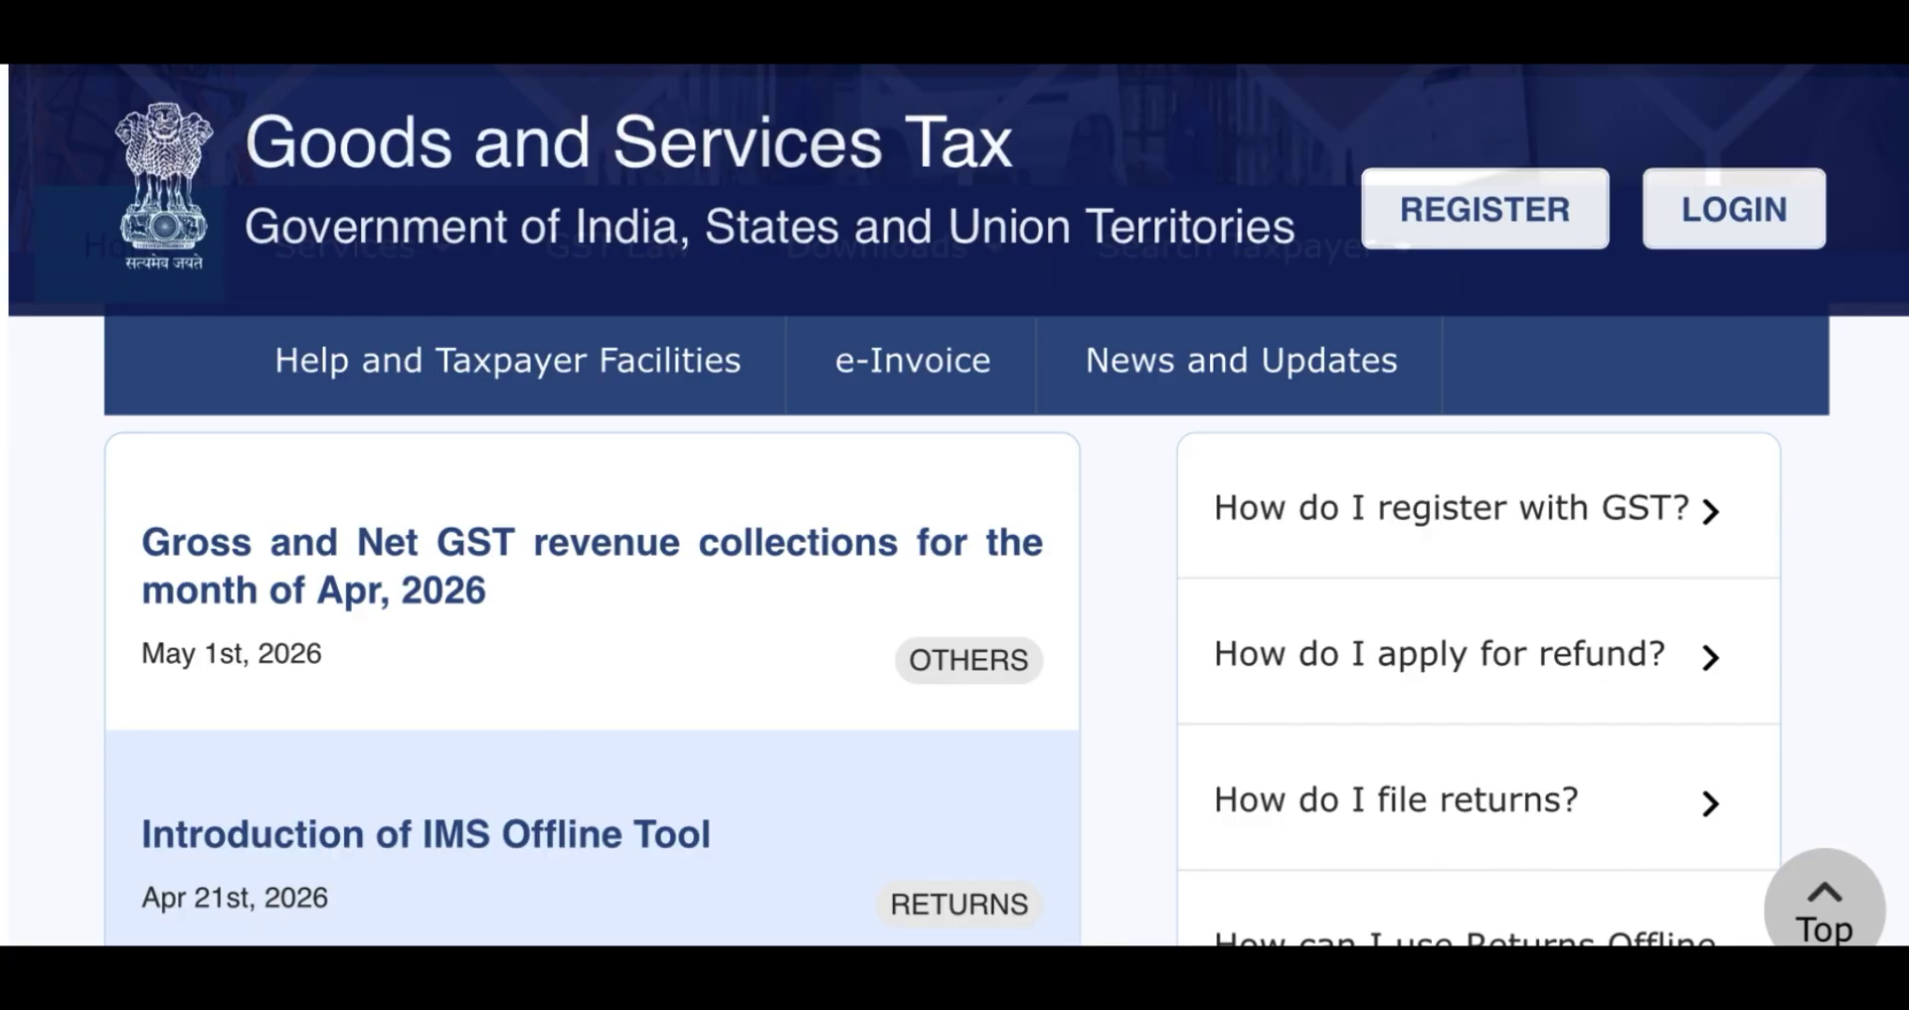
pyautogui.scroll(-4, 955, 596)
pyautogui.scroll(8, 955, 597)
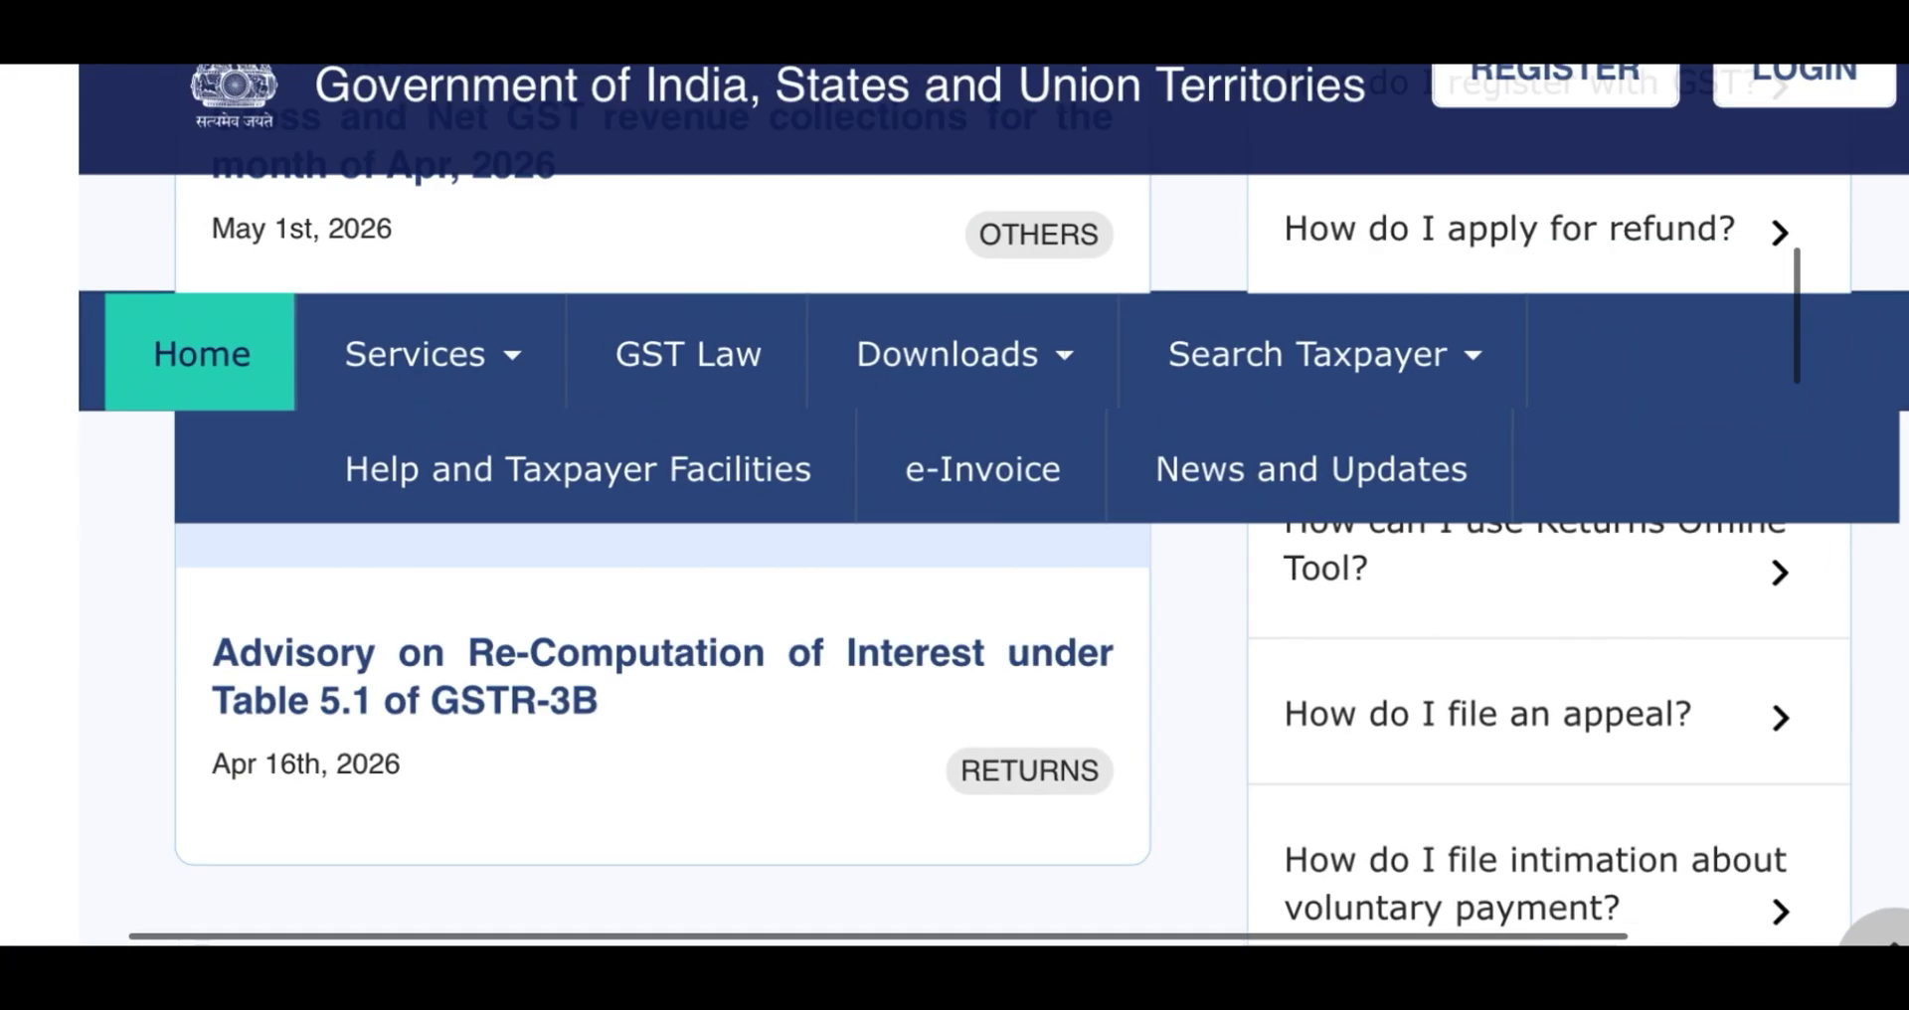
pyautogui.scroll(2, 955, 497)
pyautogui.hscroll(-1, 955, 498)
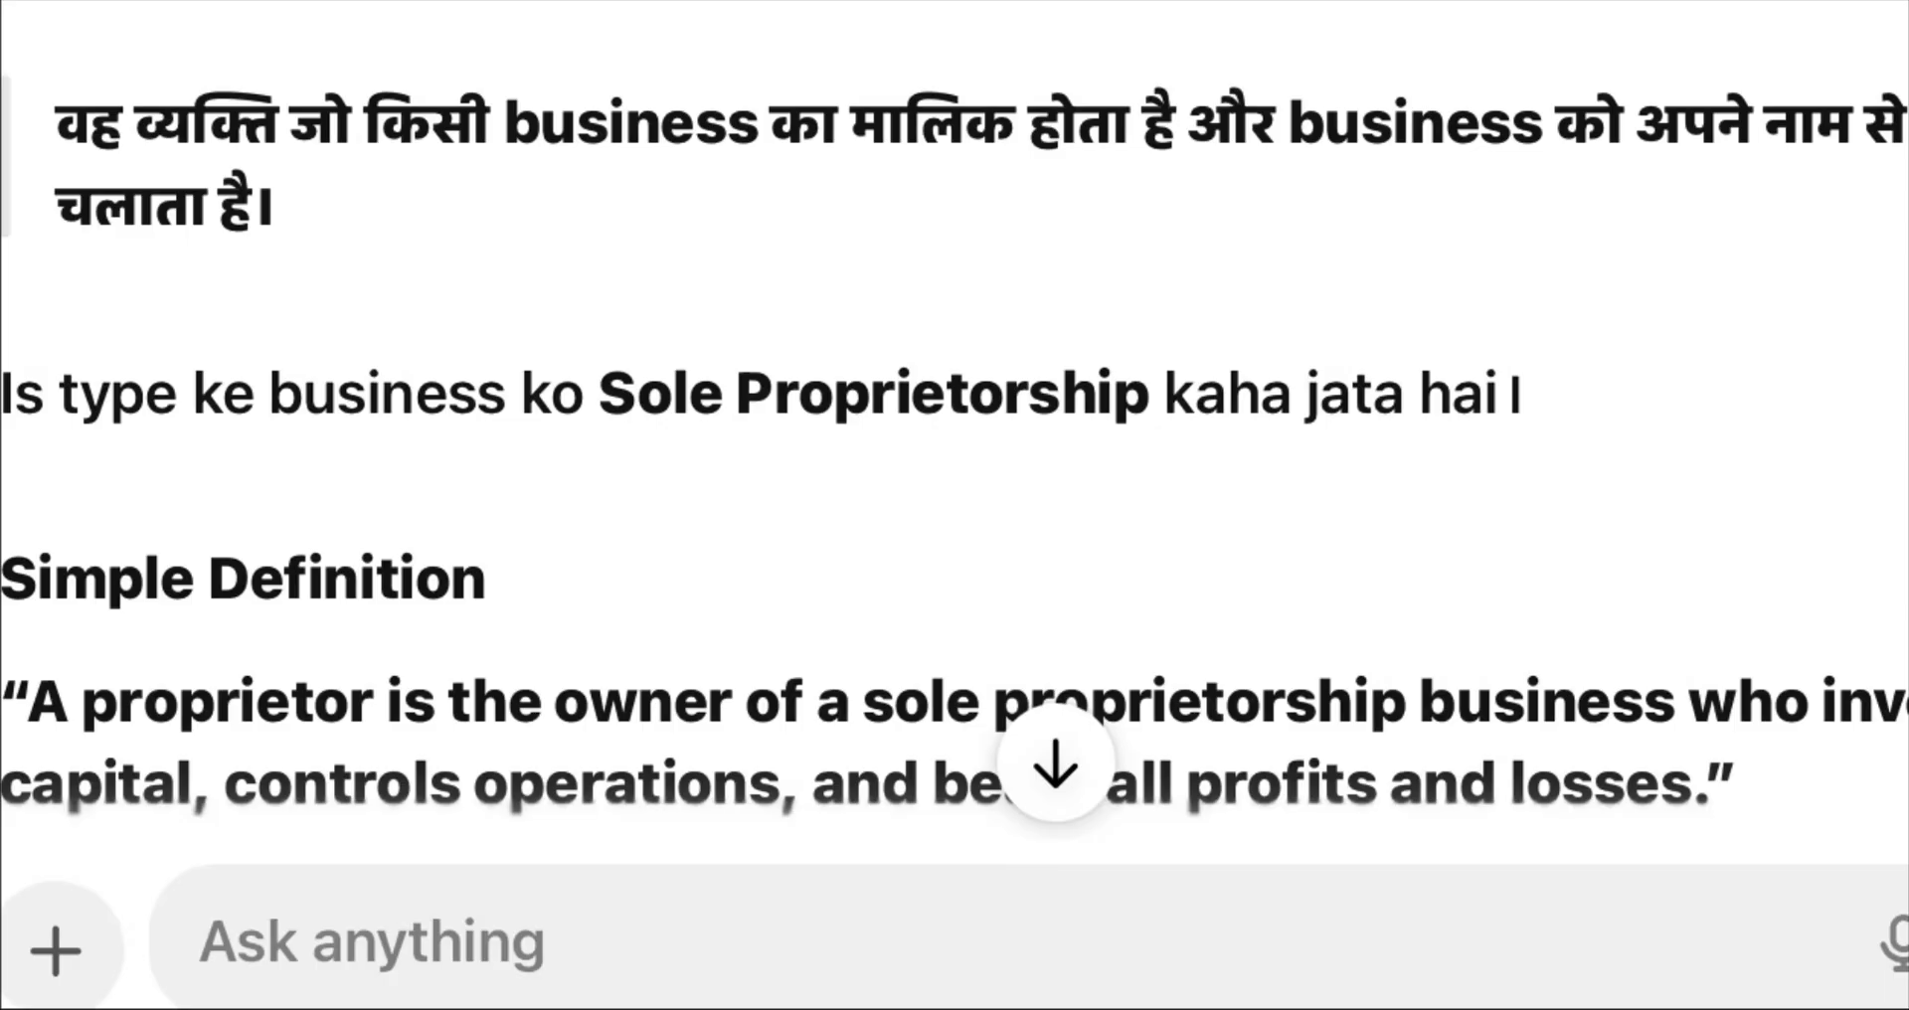
pyautogui.scroll(-1, 955, 429)
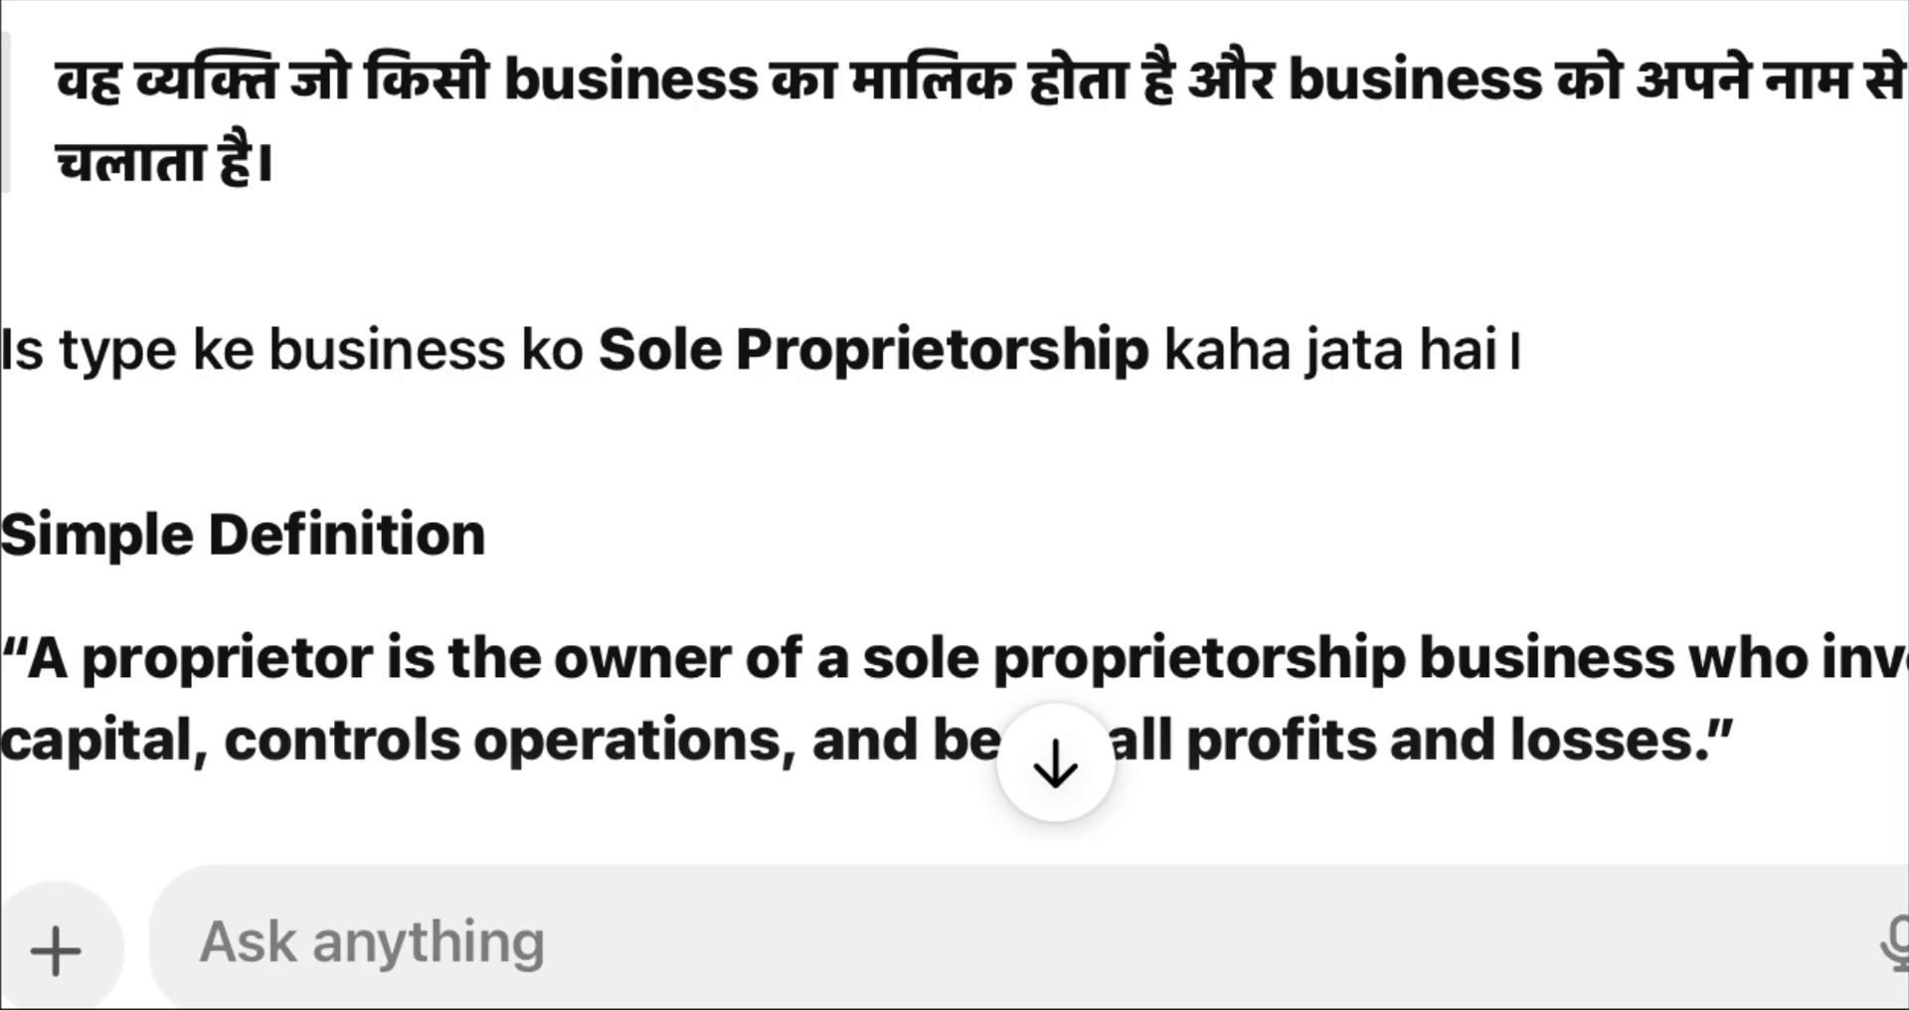
pyautogui.scroll(-3, 955, 421)
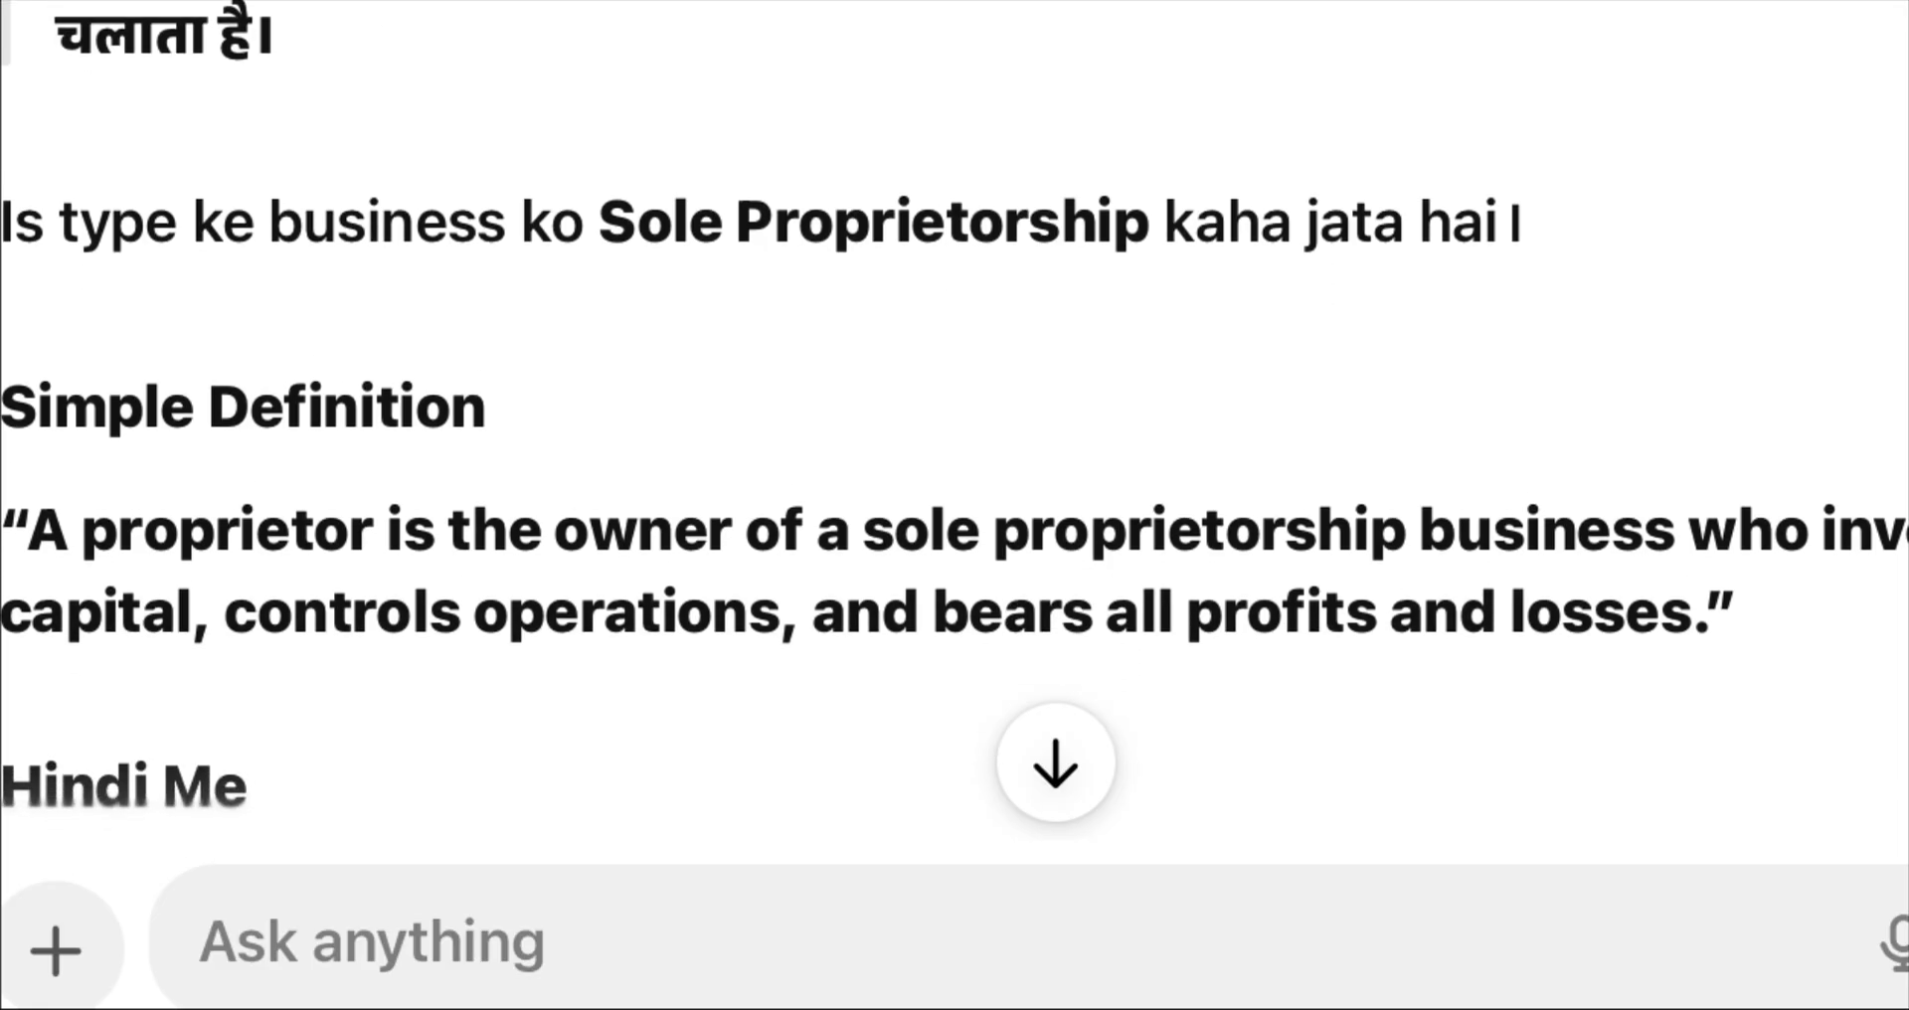
pyautogui.scroll(2, 955, 418)
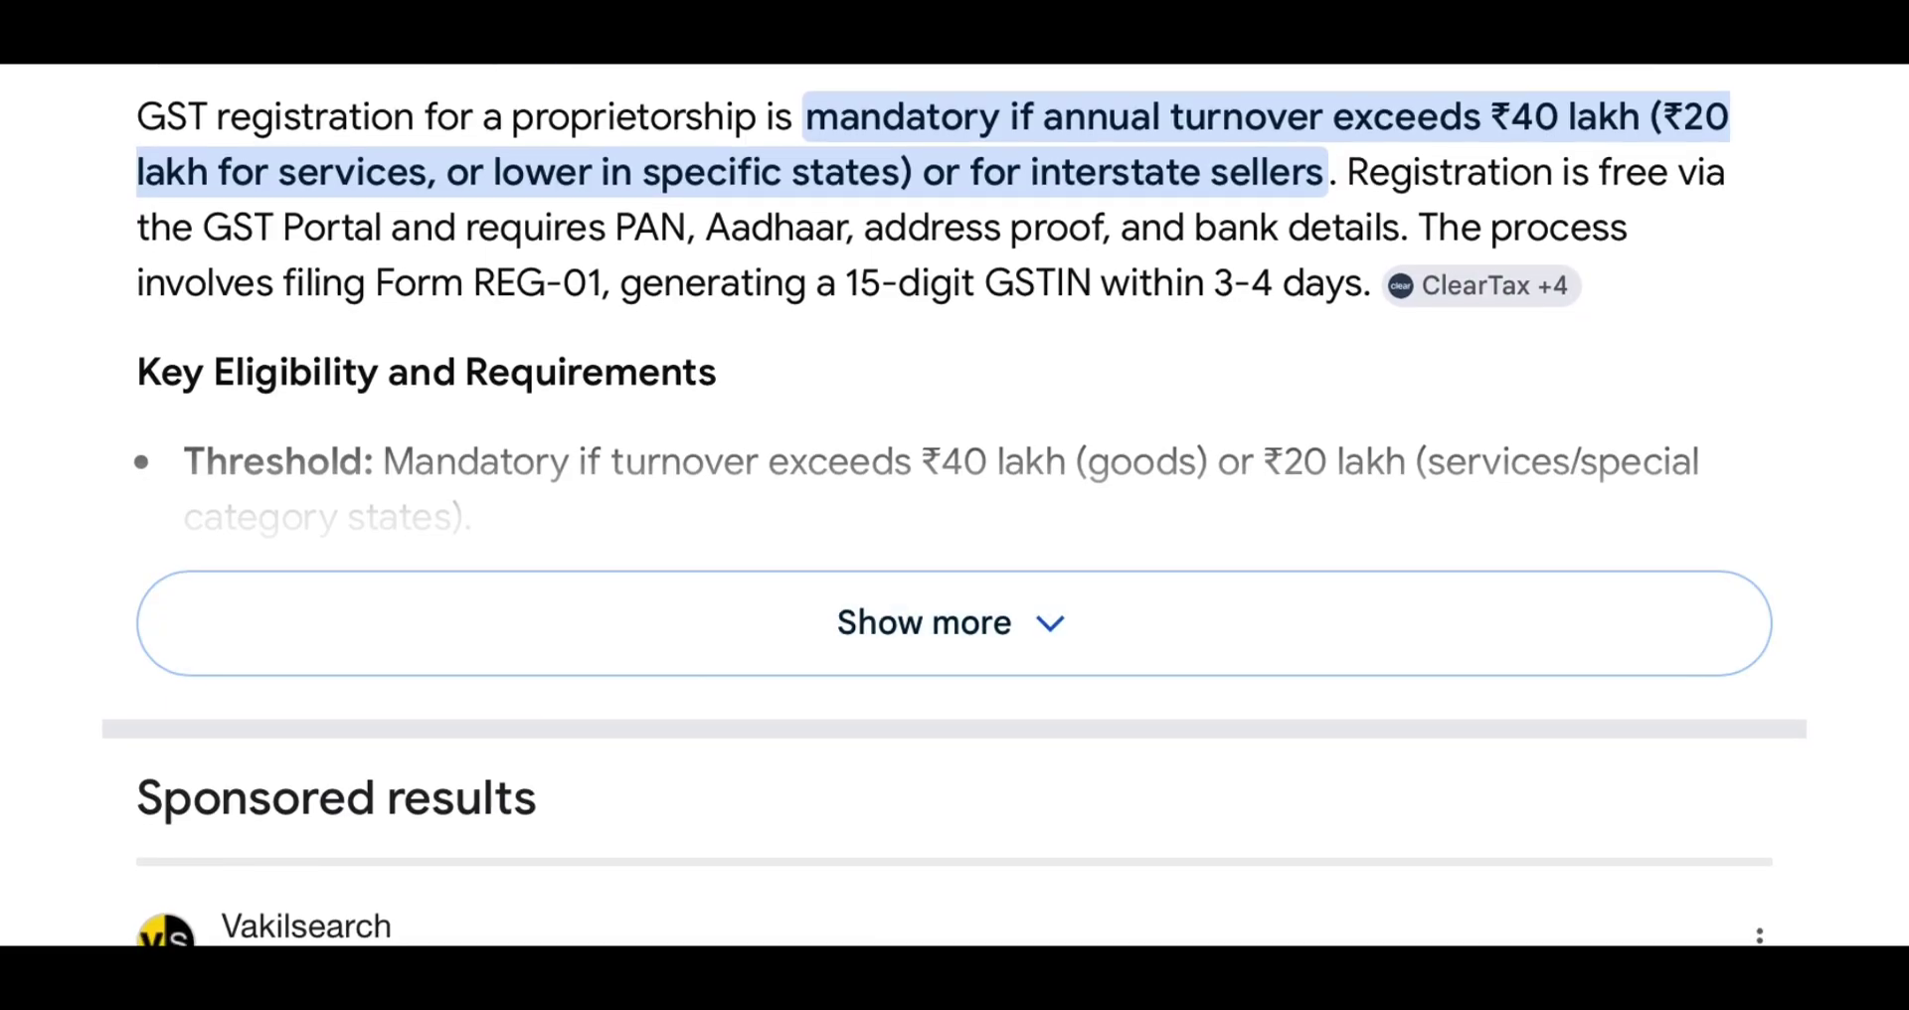
# - Expand the AI Overview and review its Key Eligibility and Requirements bullets
pyautogui.click(951, 623)
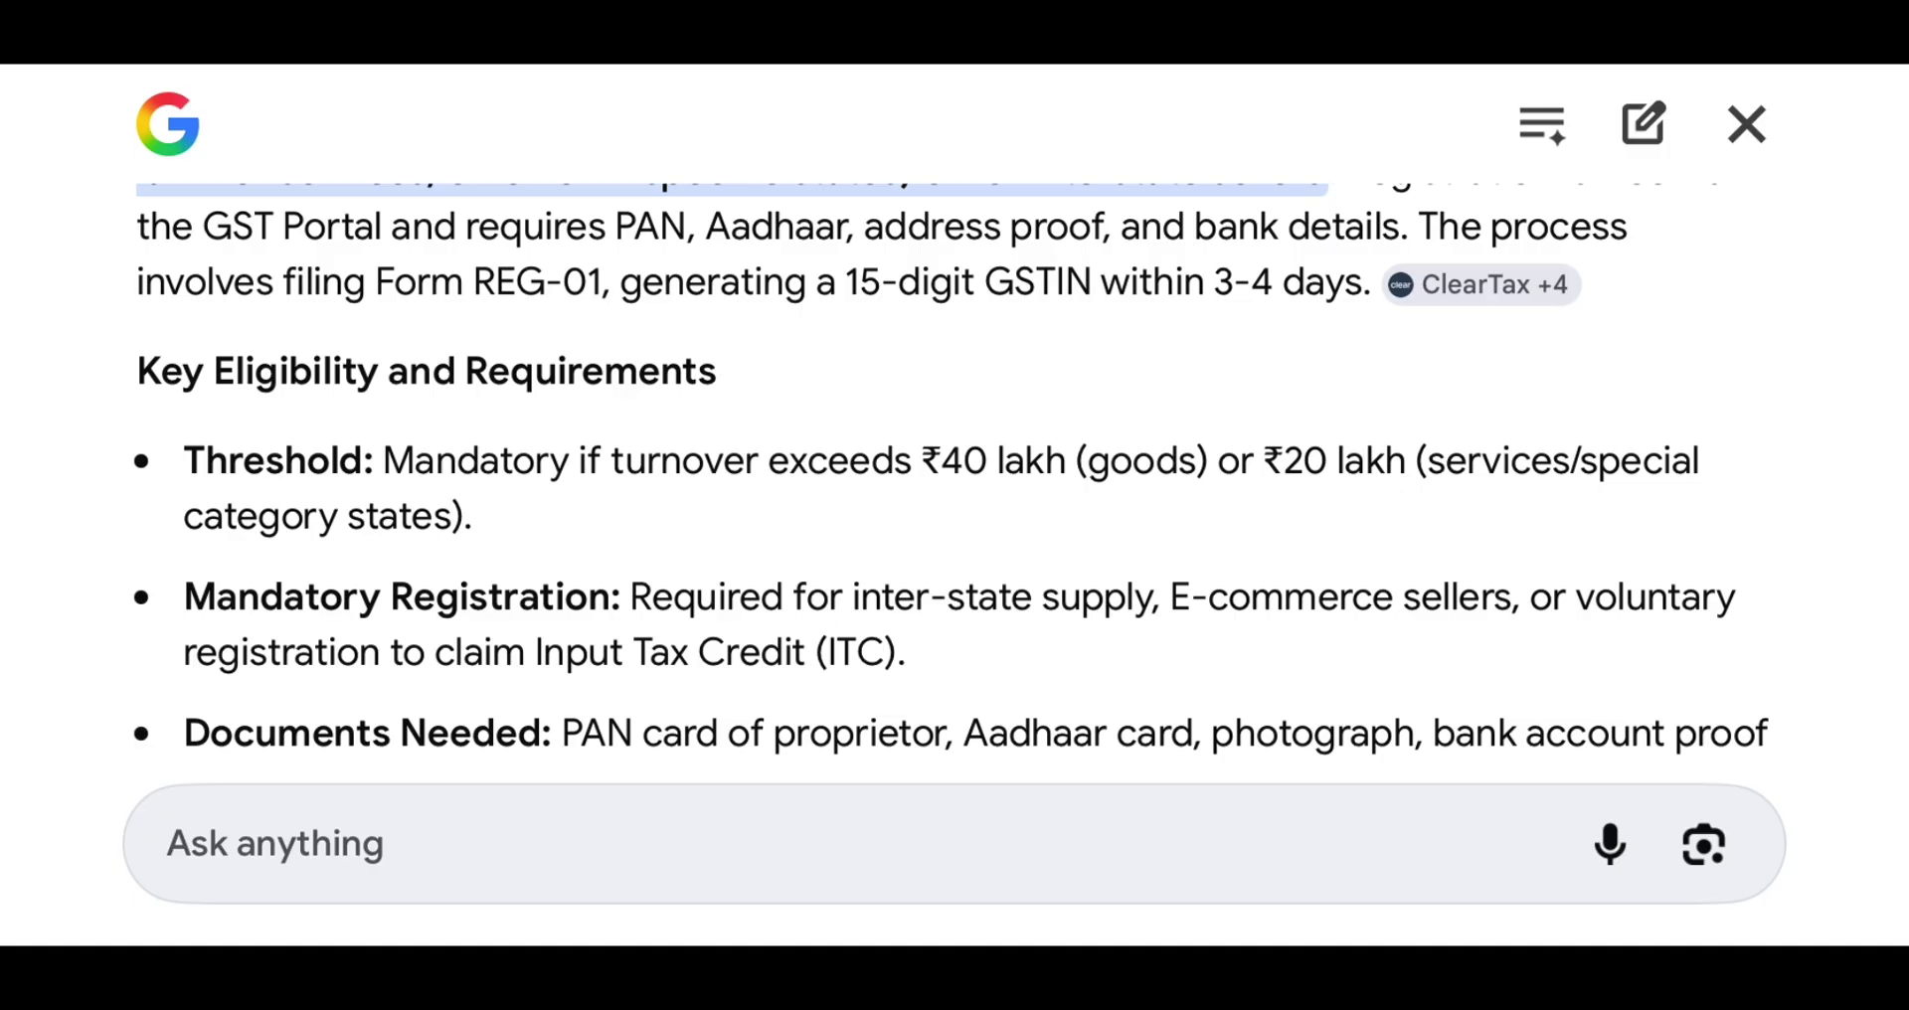
pyautogui.scroll(1, 954, 467)
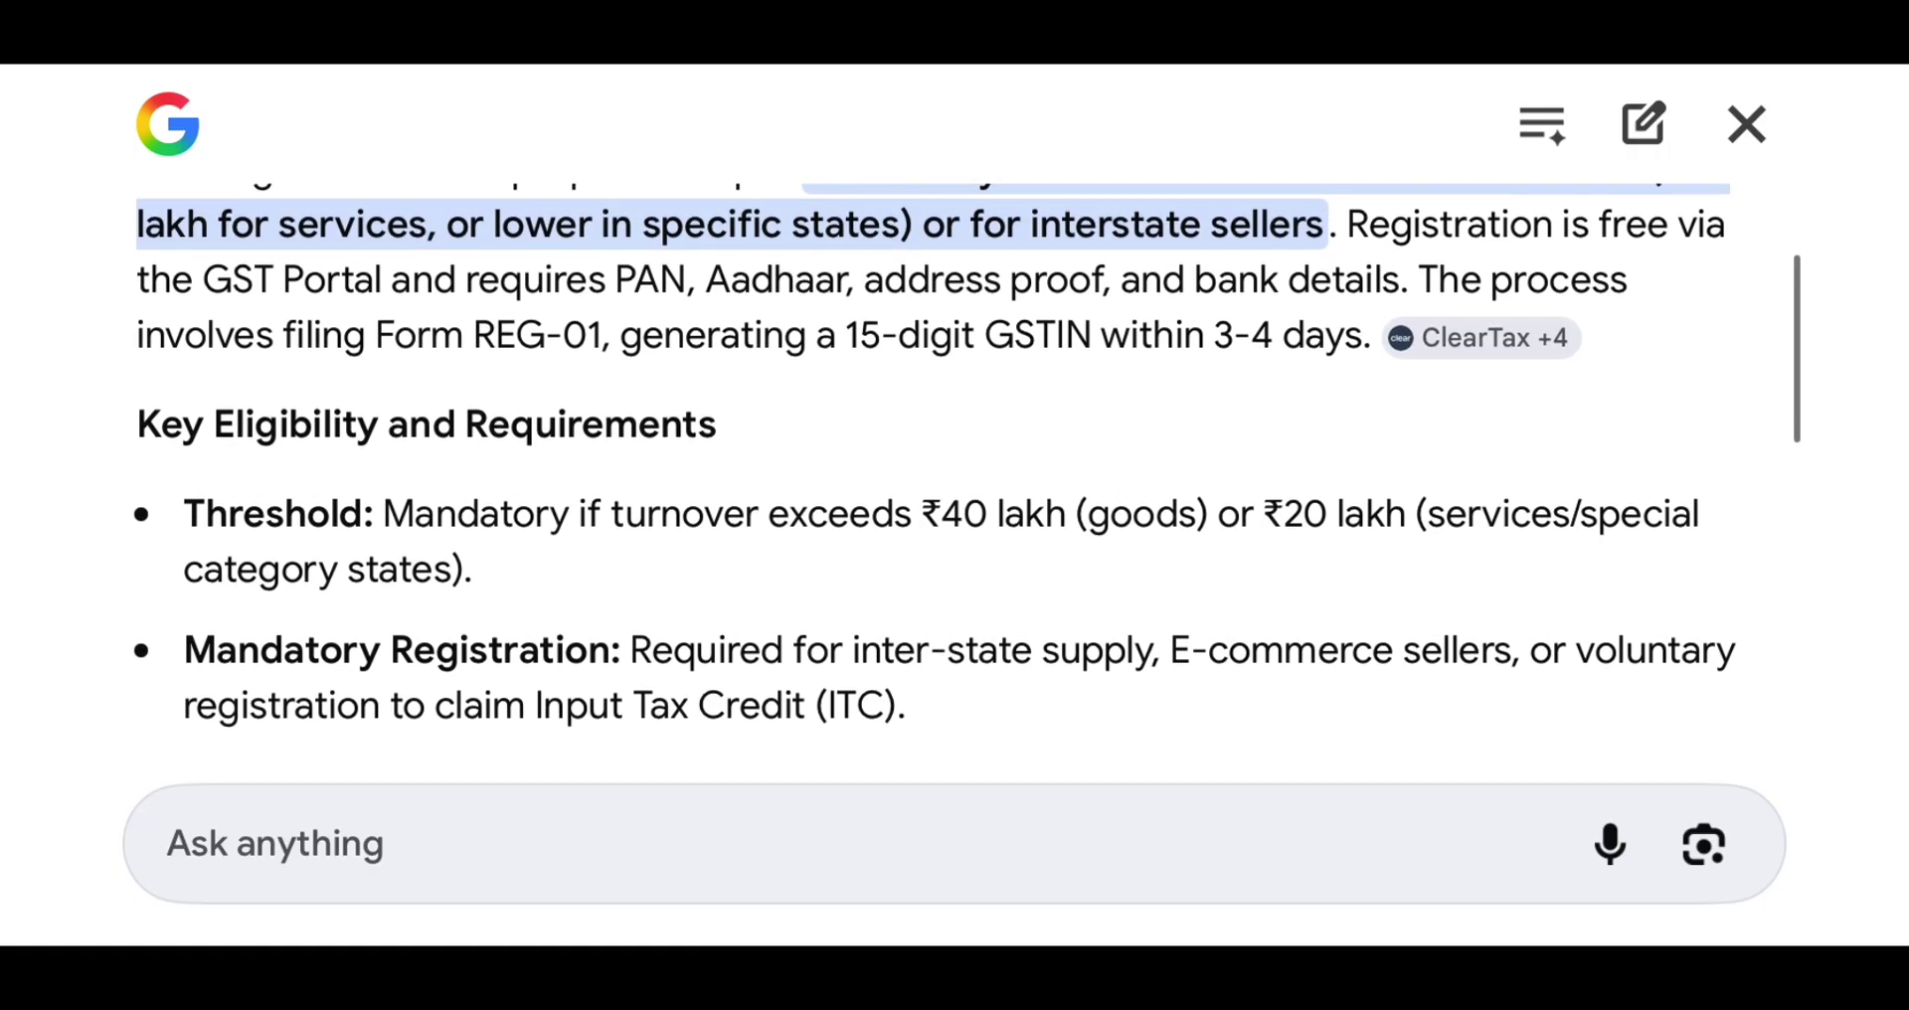
pyautogui.scroll(1, 955, 467)
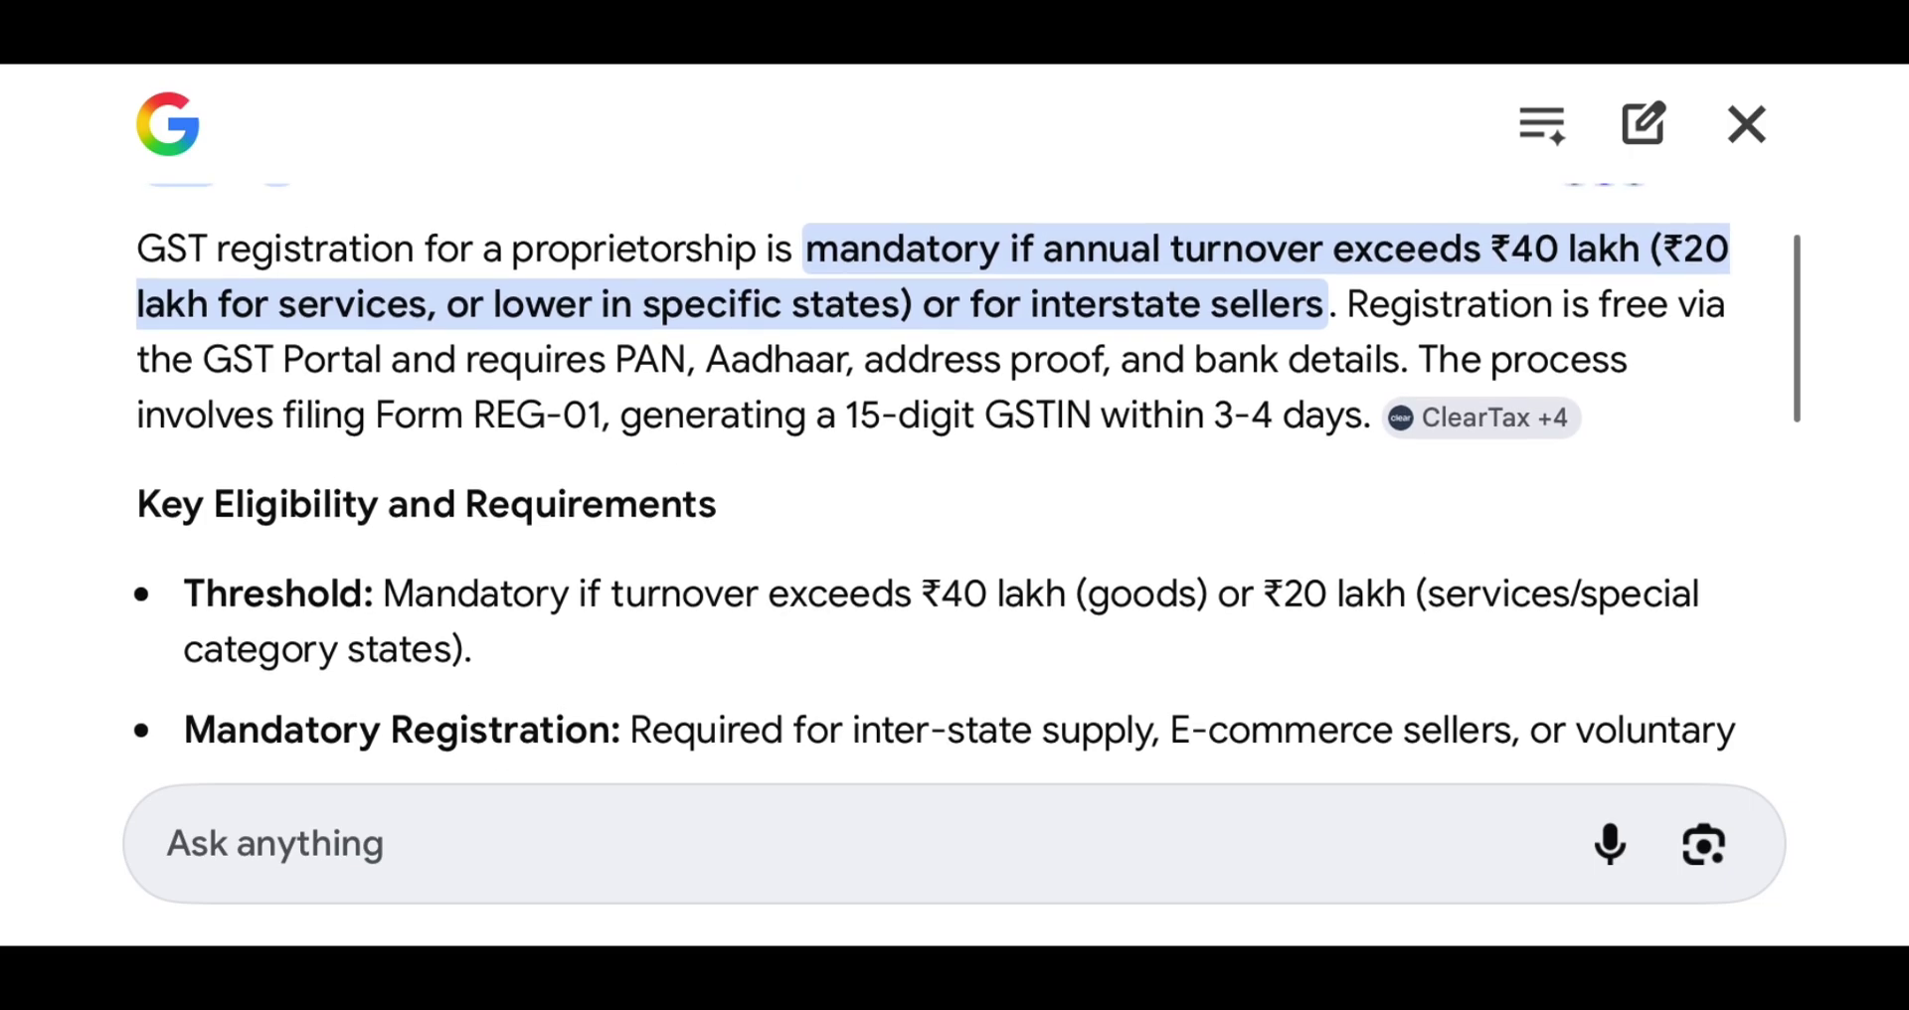
pyautogui.scroll(1, 955, 467)
pyautogui.scroll(-1, 954, 468)
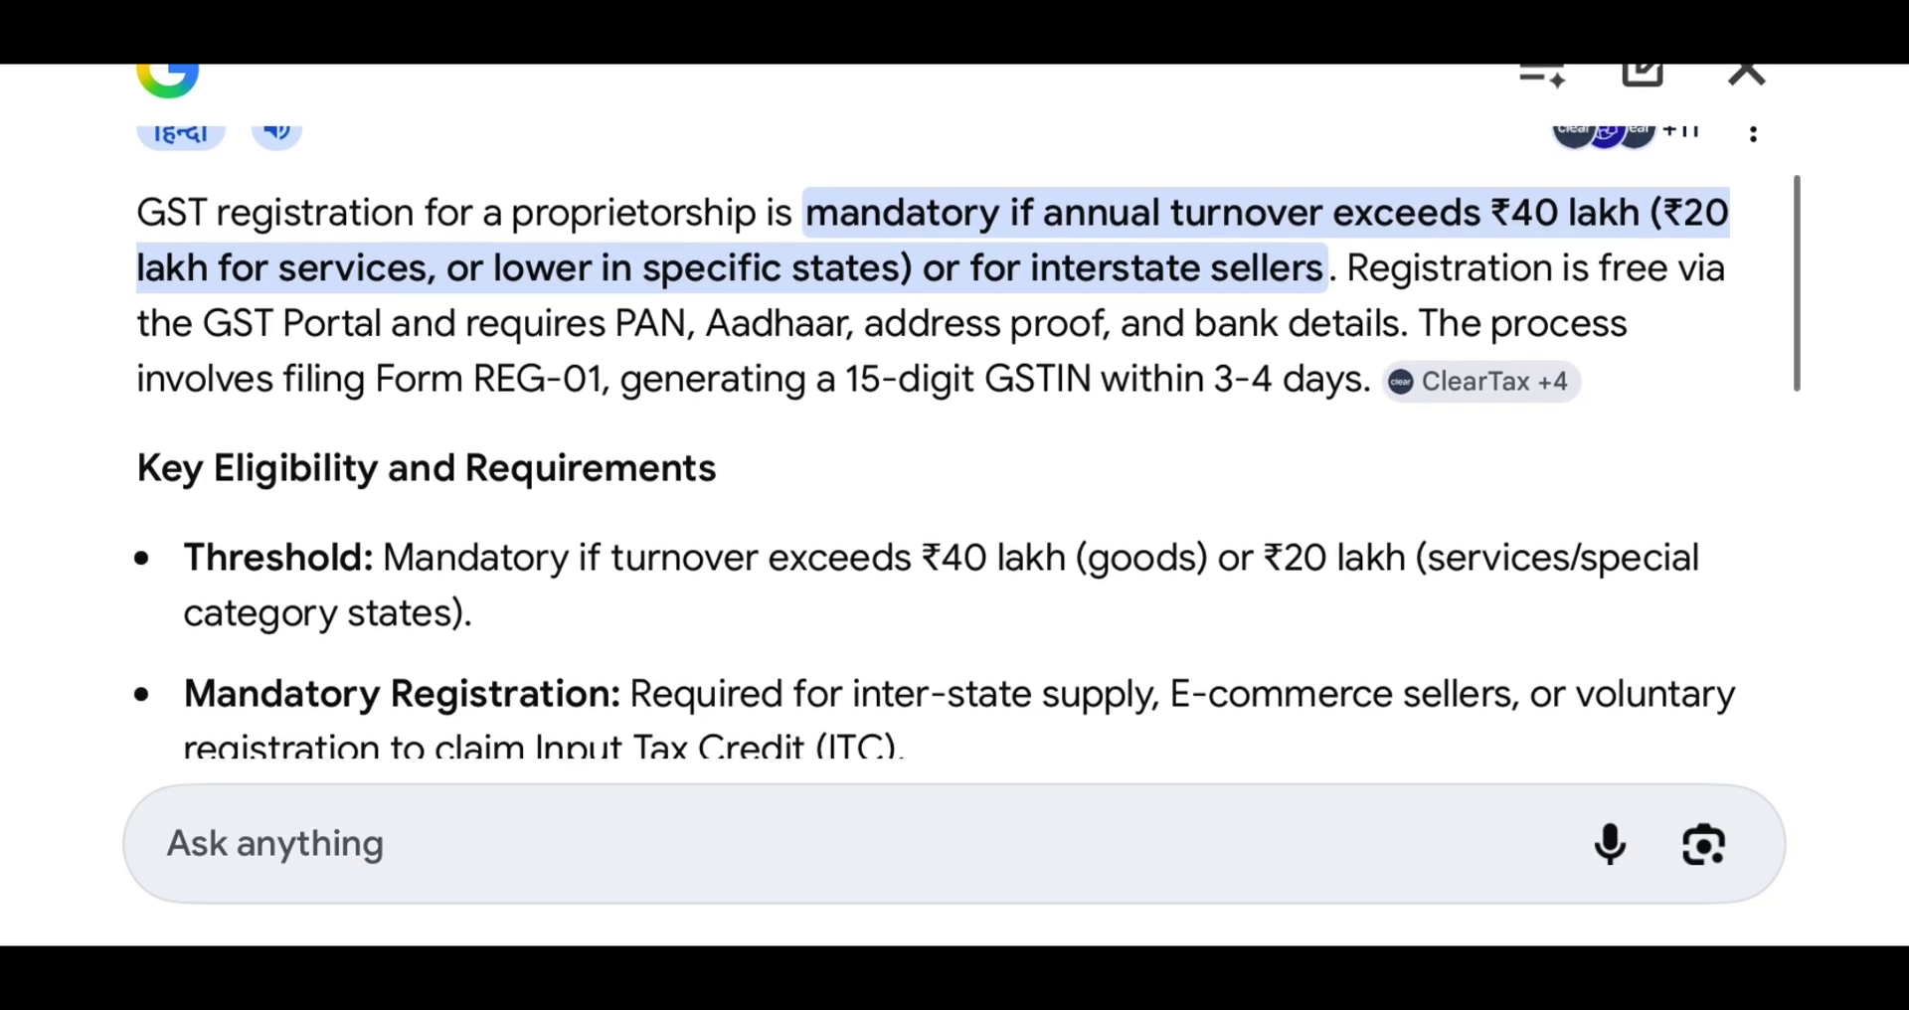
pyautogui.scroll(-2, 955, 417)
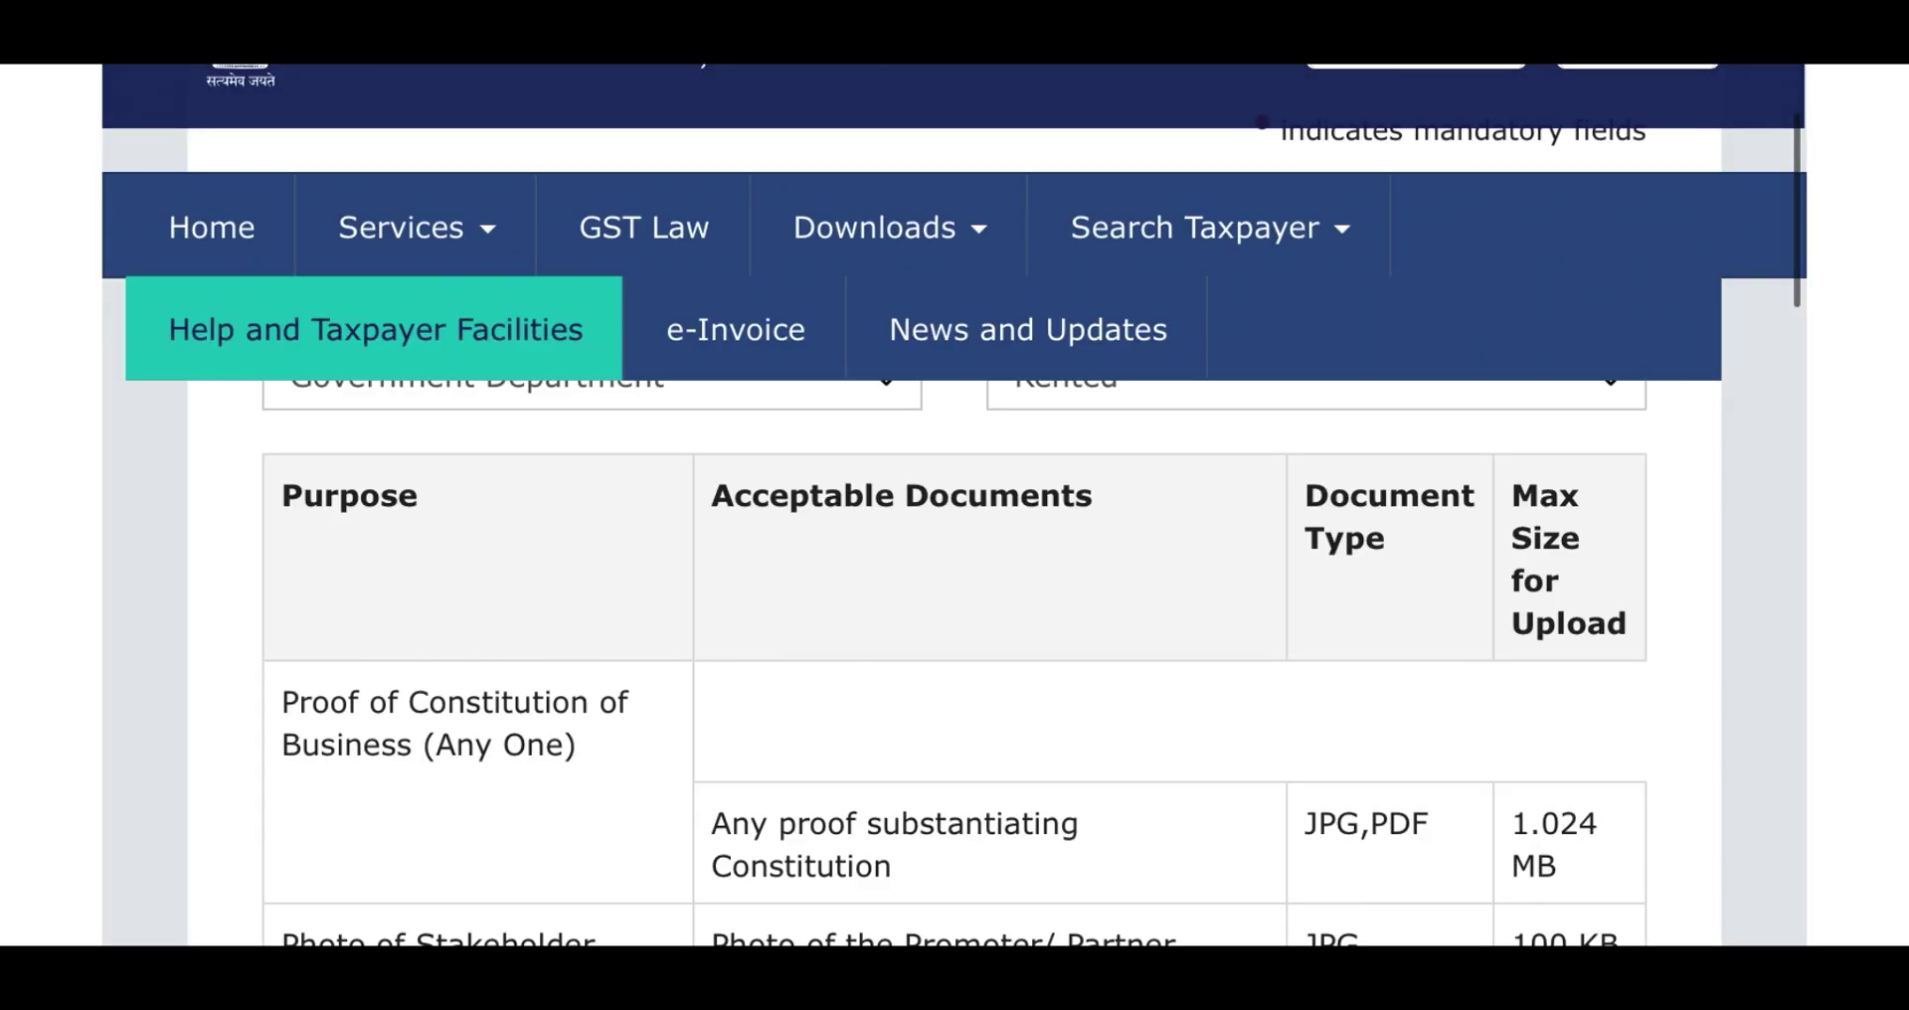
pyautogui.scroll(-1, 954, 596)
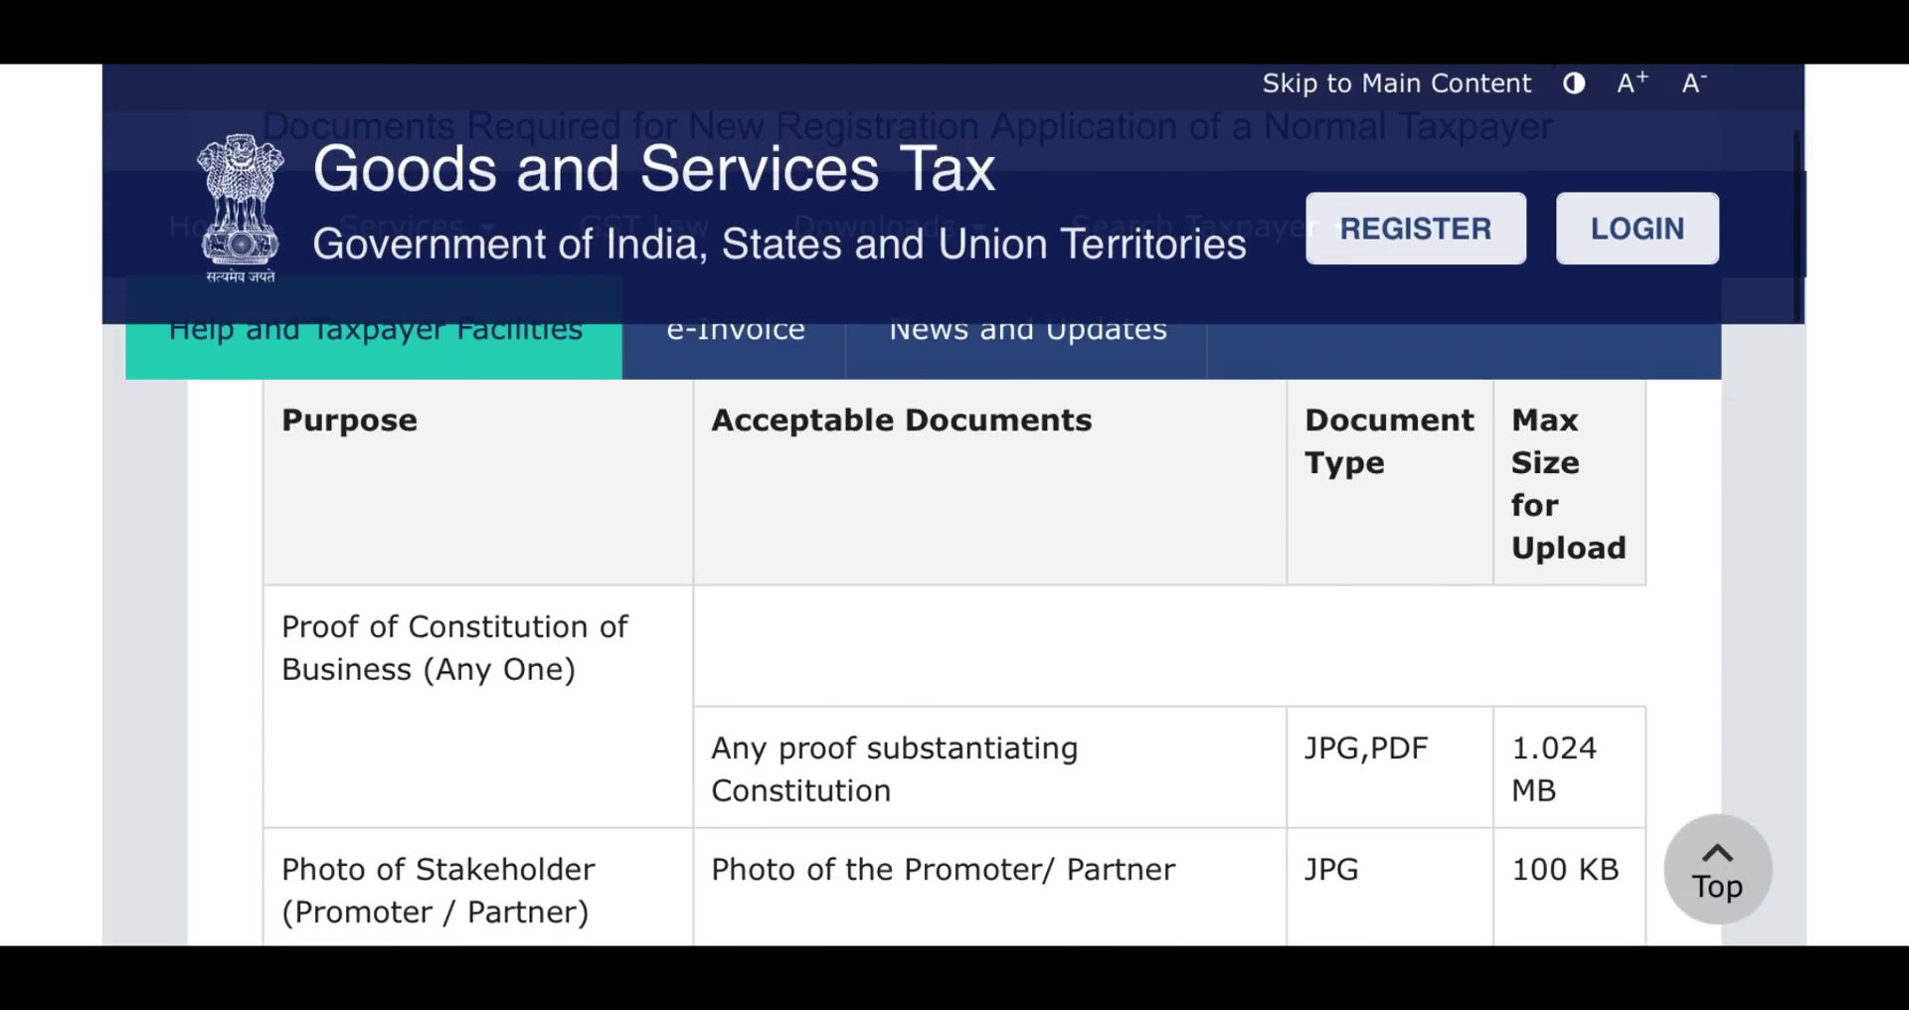
pyautogui.scroll(-1, 955, 646)
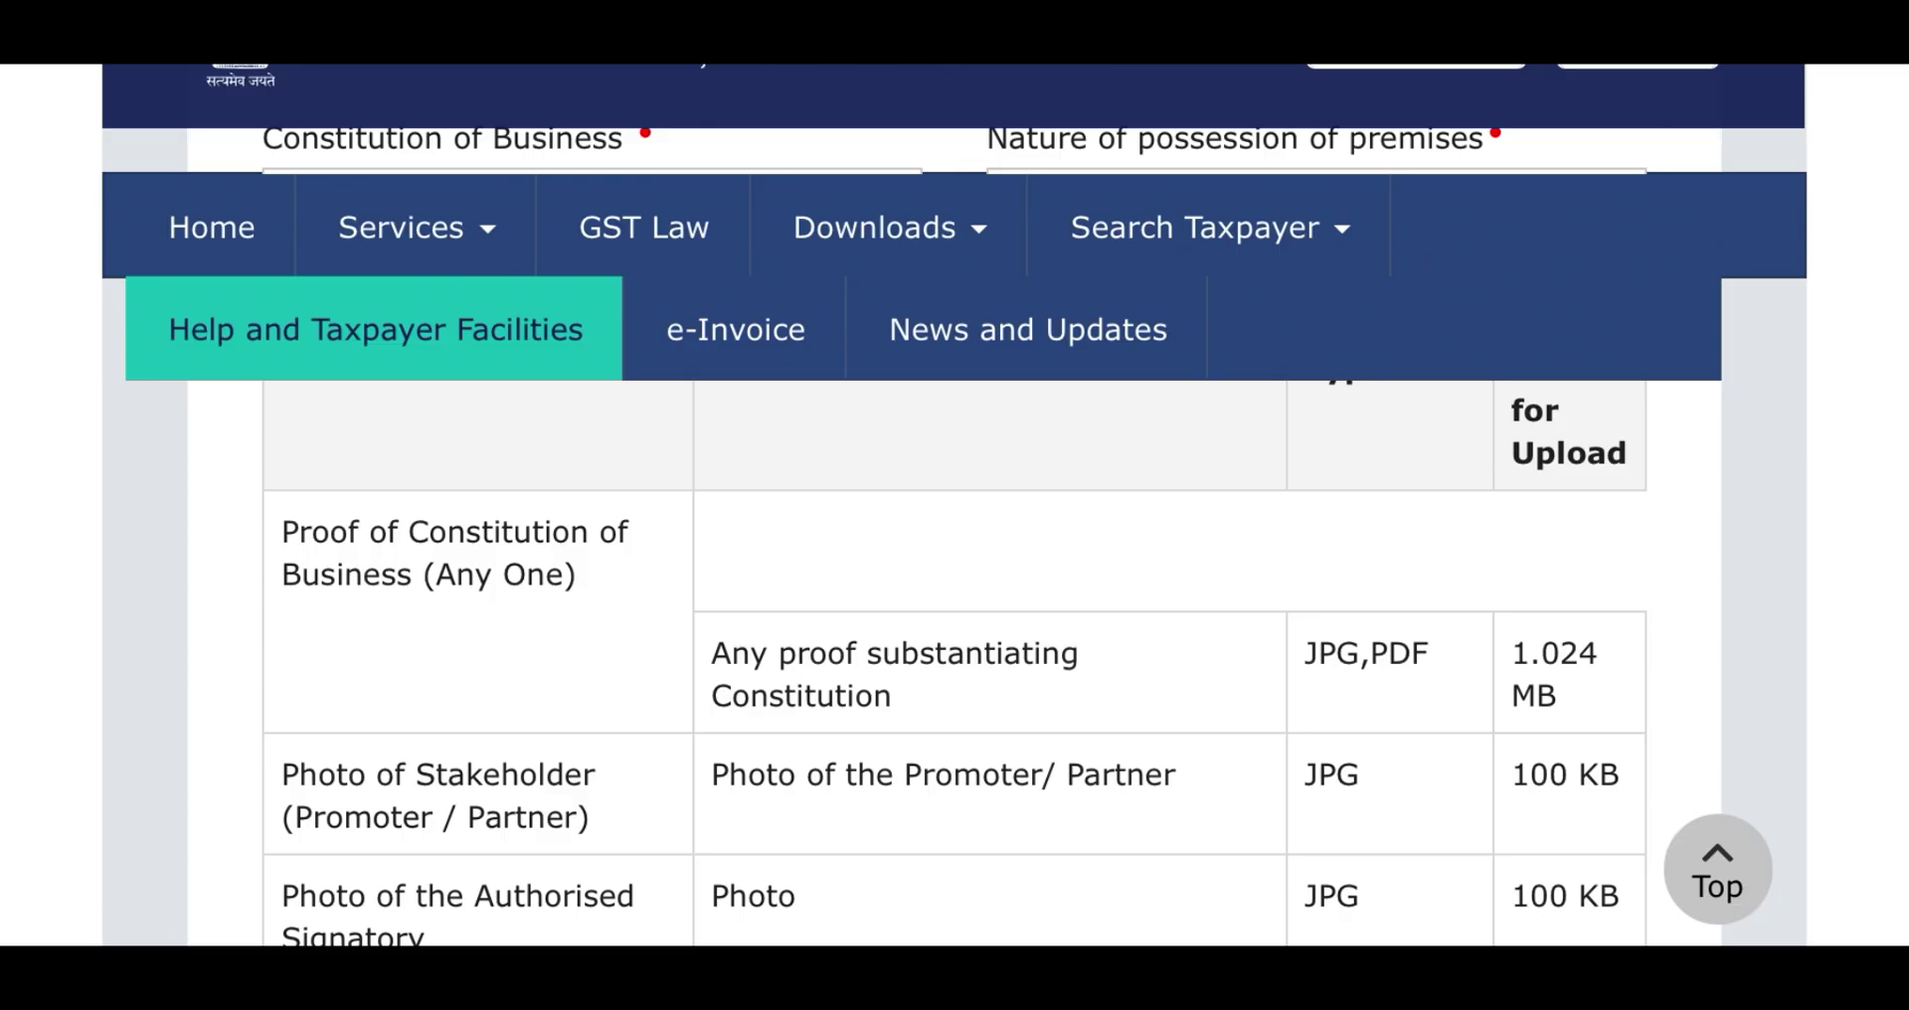
pyautogui.scroll(-2, 955, 597)
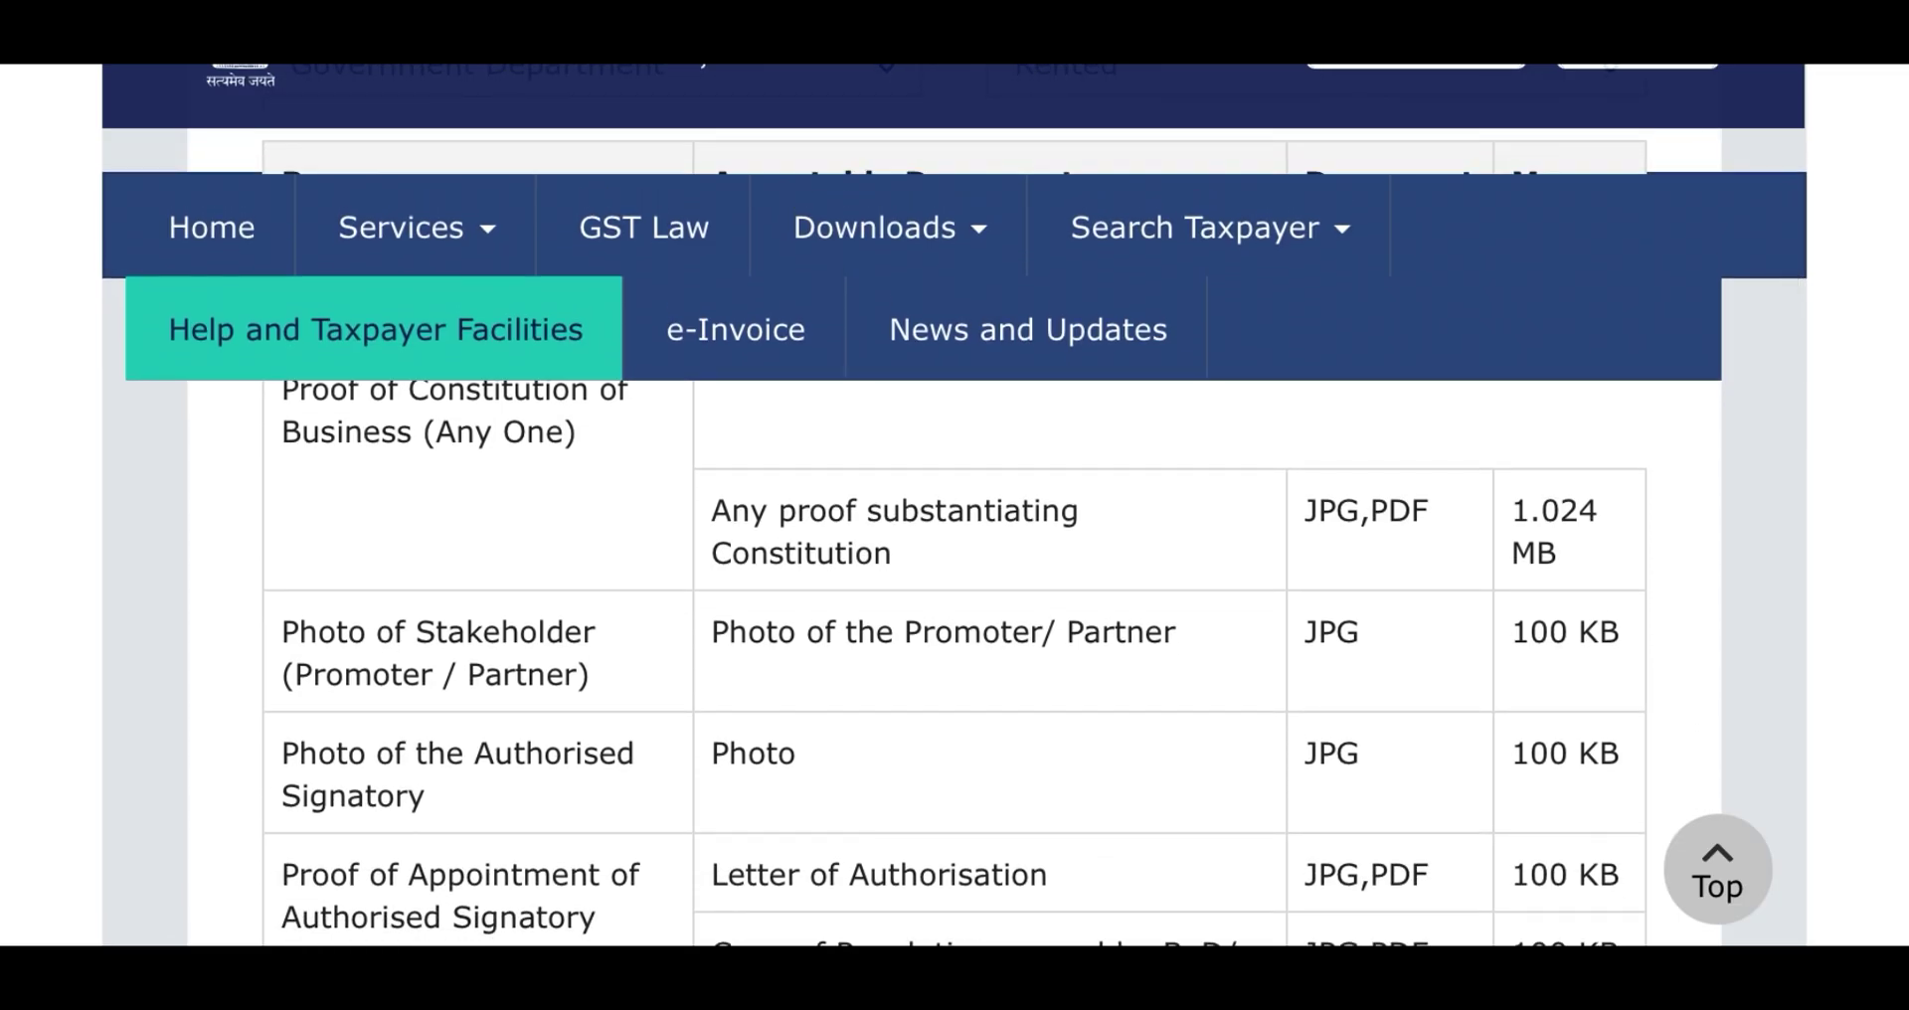
pyautogui.scroll(-2, 954, 596)
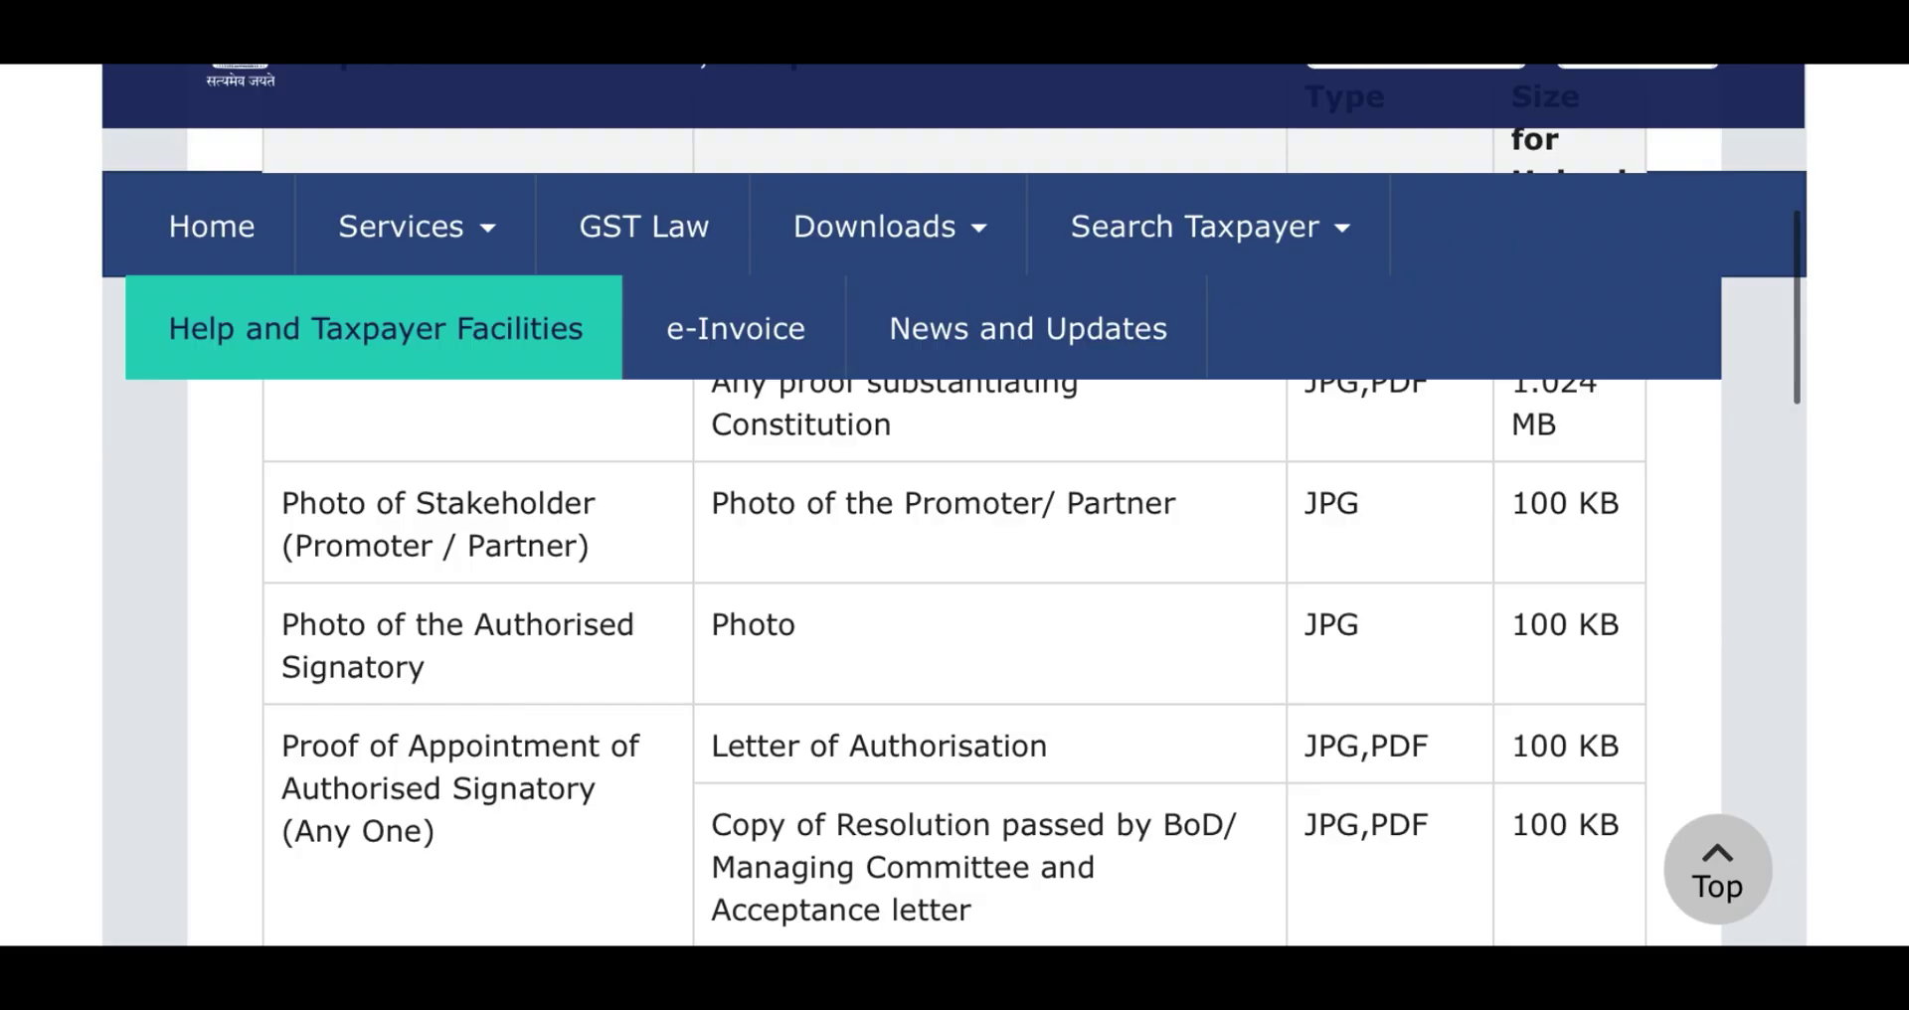
pyautogui.scroll(-2, 955, 596)
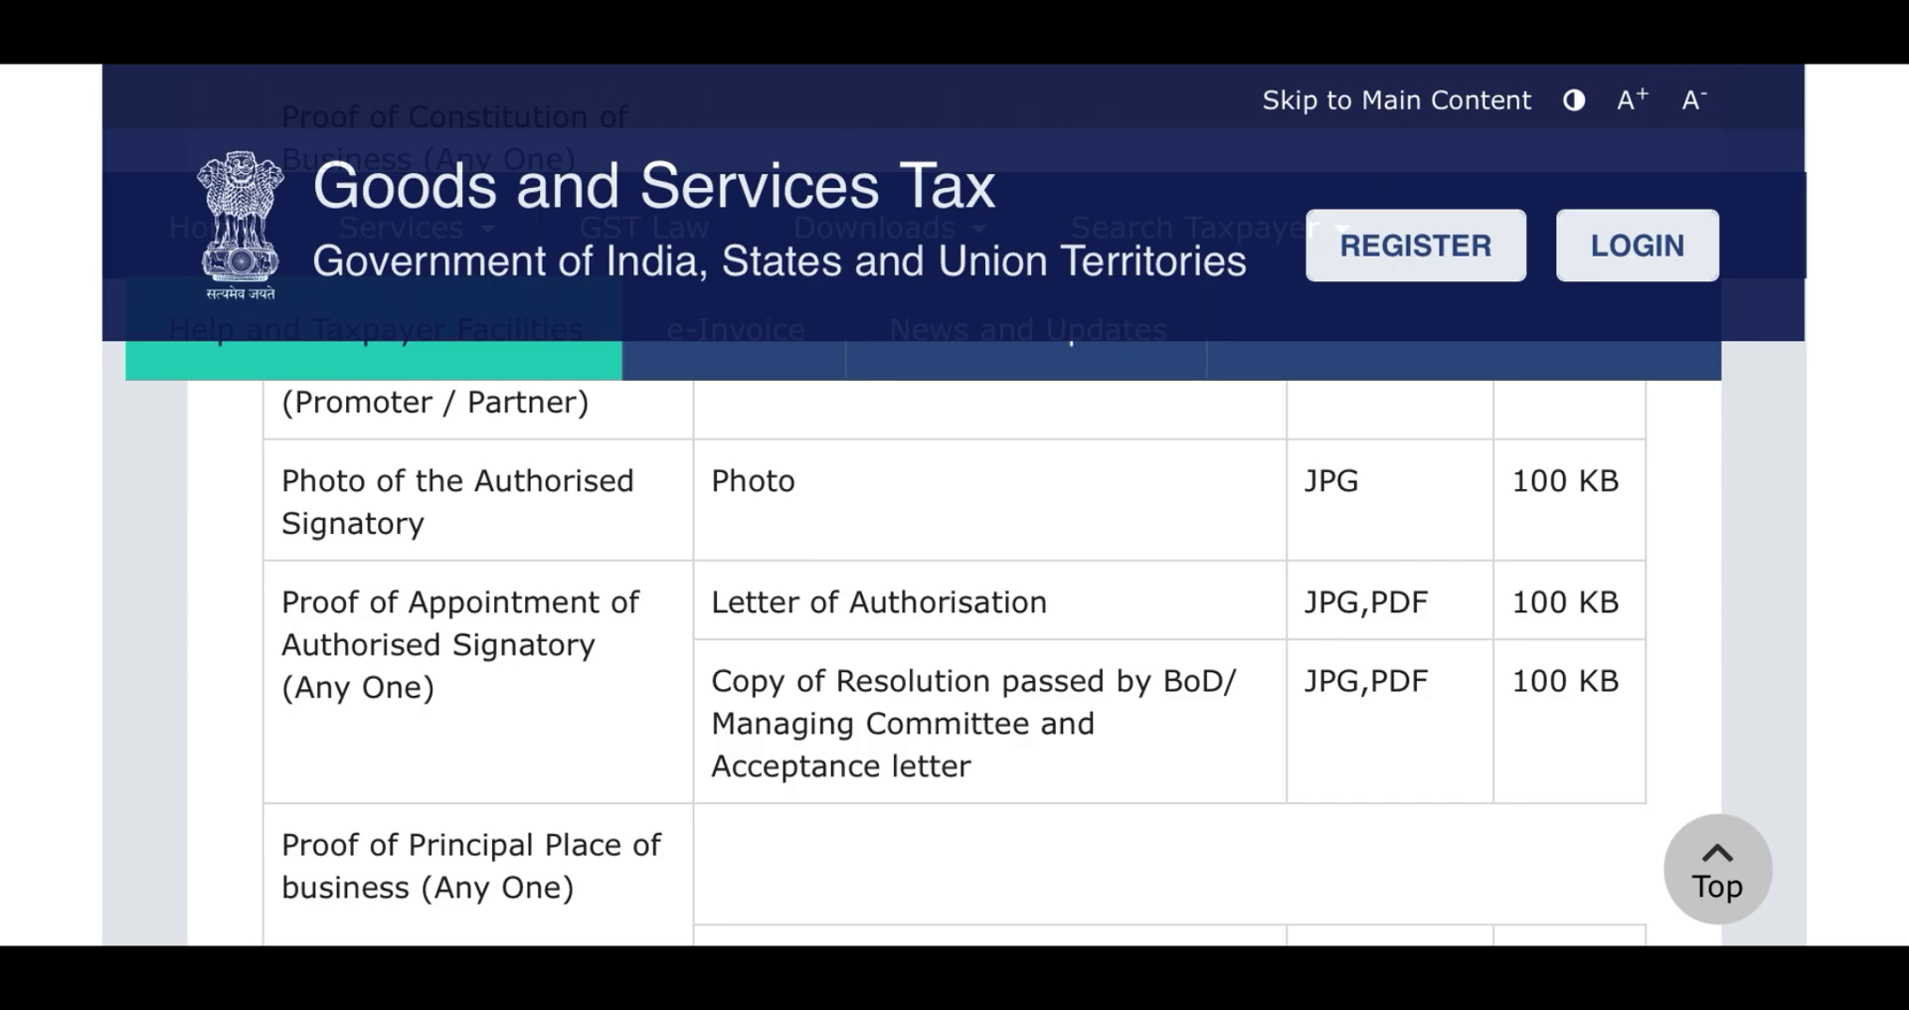
pyautogui.scroll(-3, 954, 597)
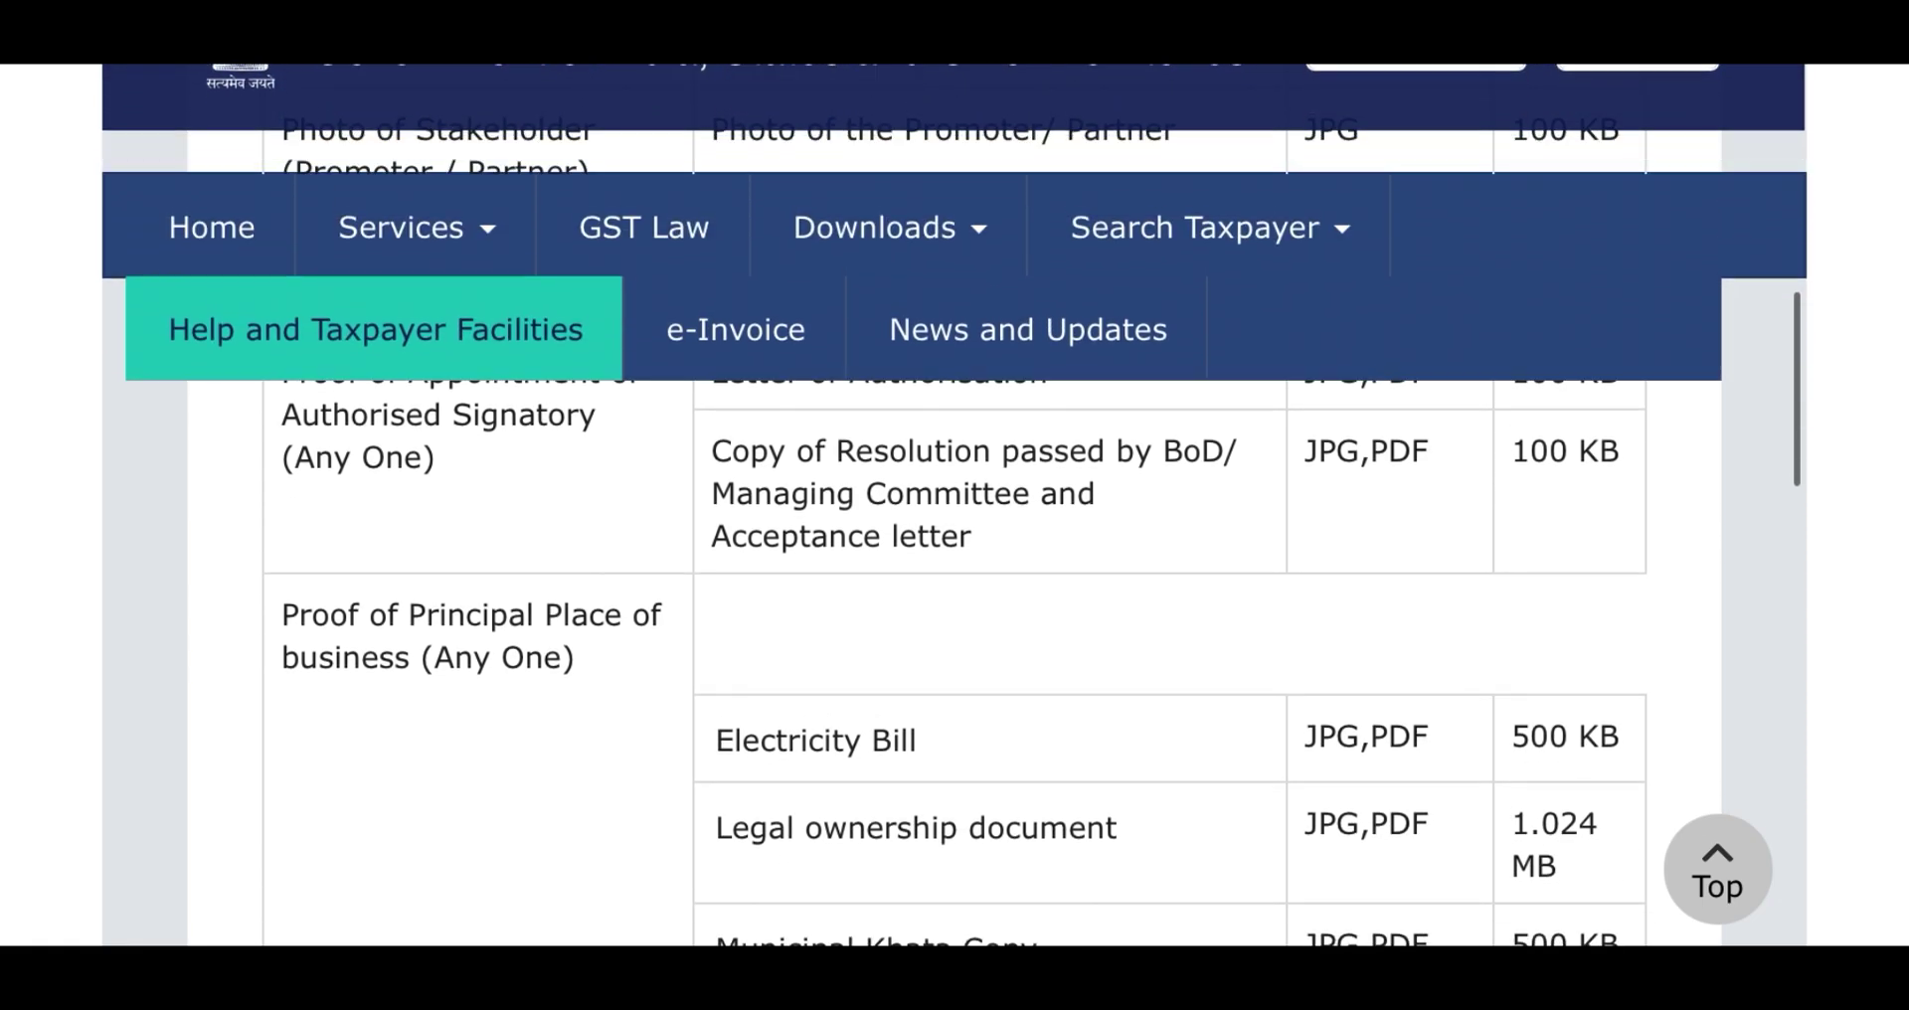
pyautogui.scroll(-2, 955, 596)
pyautogui.scroll(-3, 955, 597)
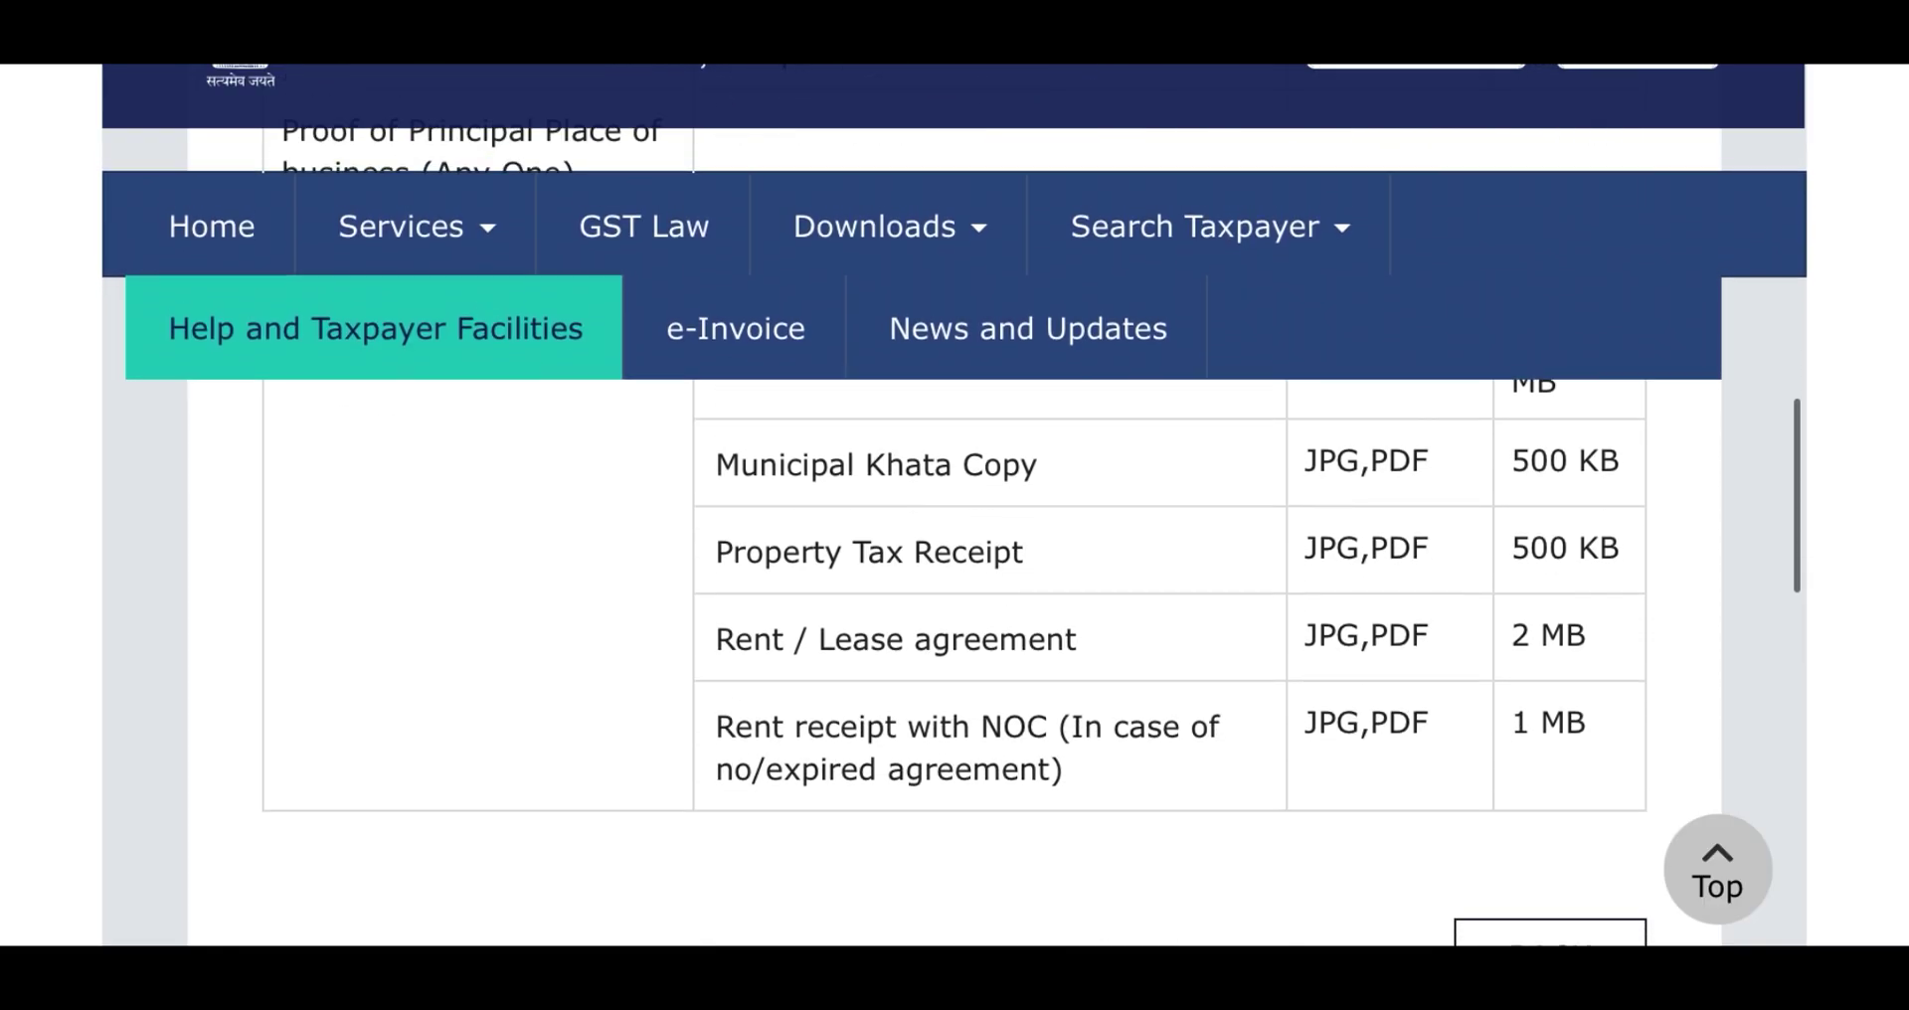
pyautogui.scroll(2, 955, 597)
pyautogui.scroll(5, 954, 597)
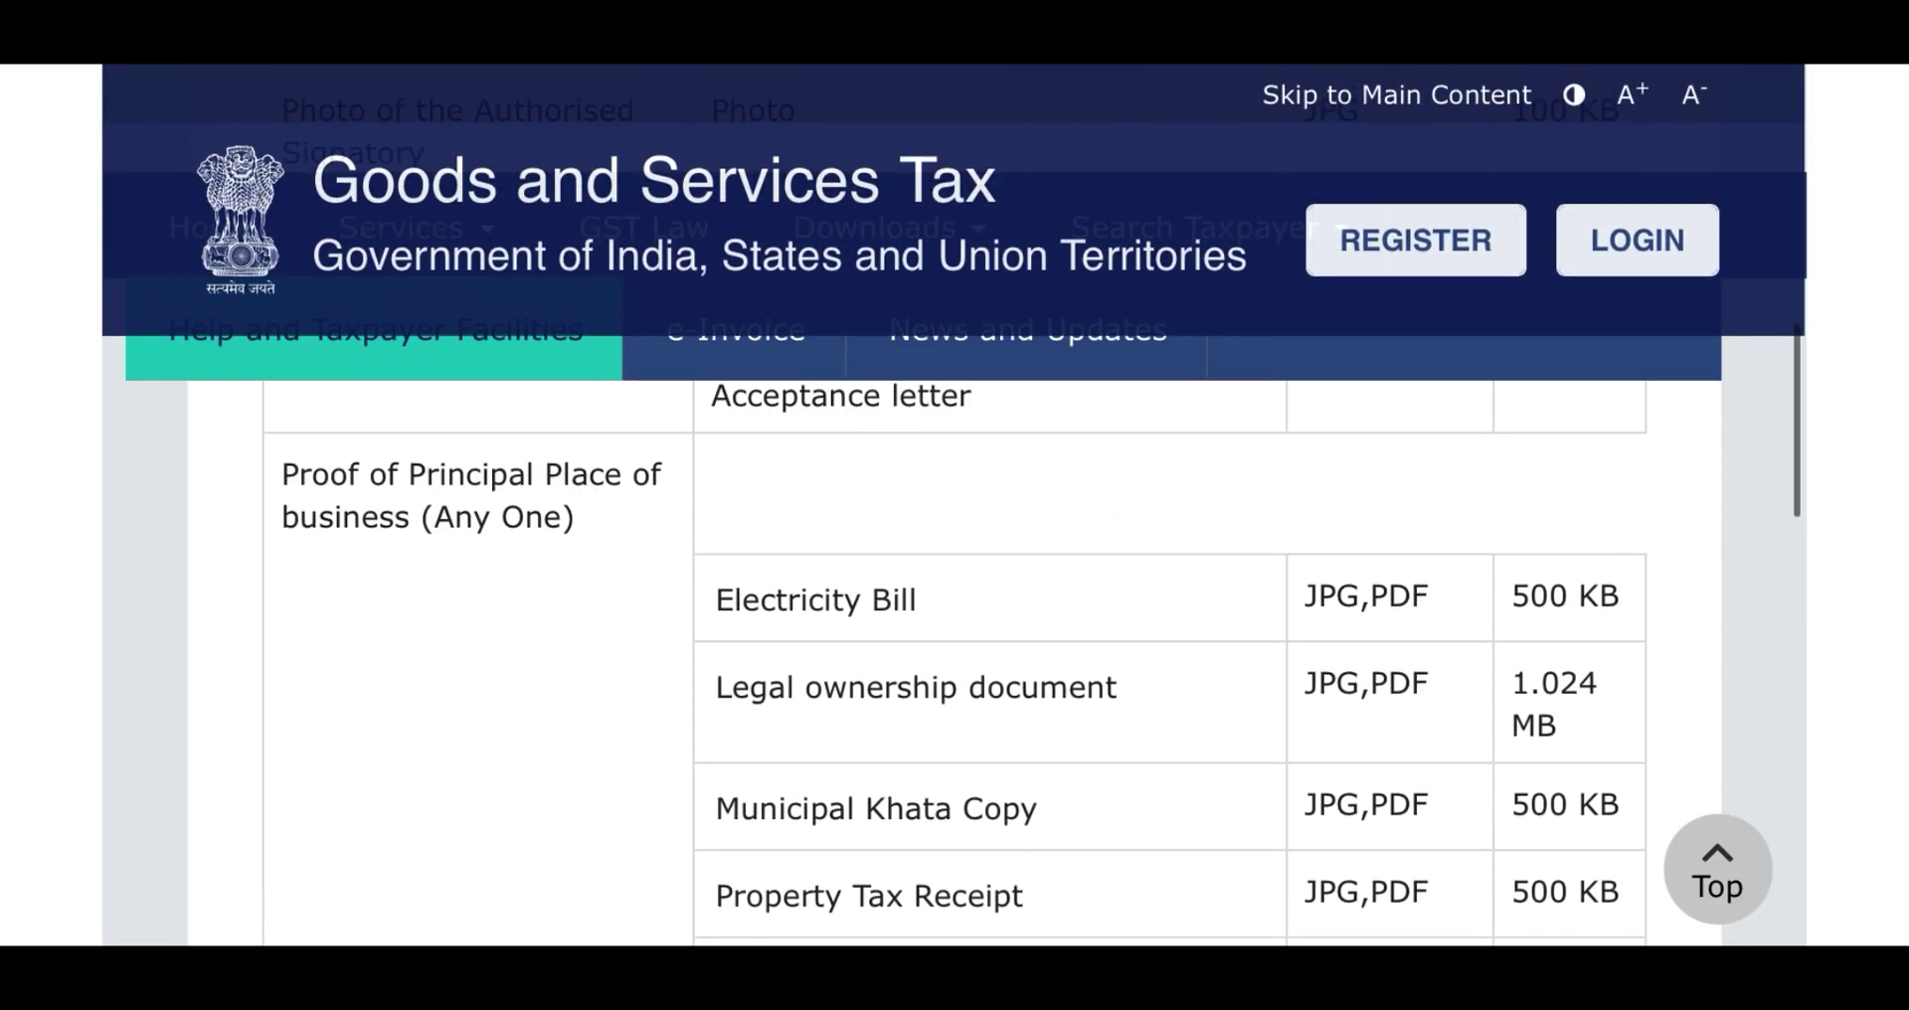
pyautogui.scroll(3, 954, 596)
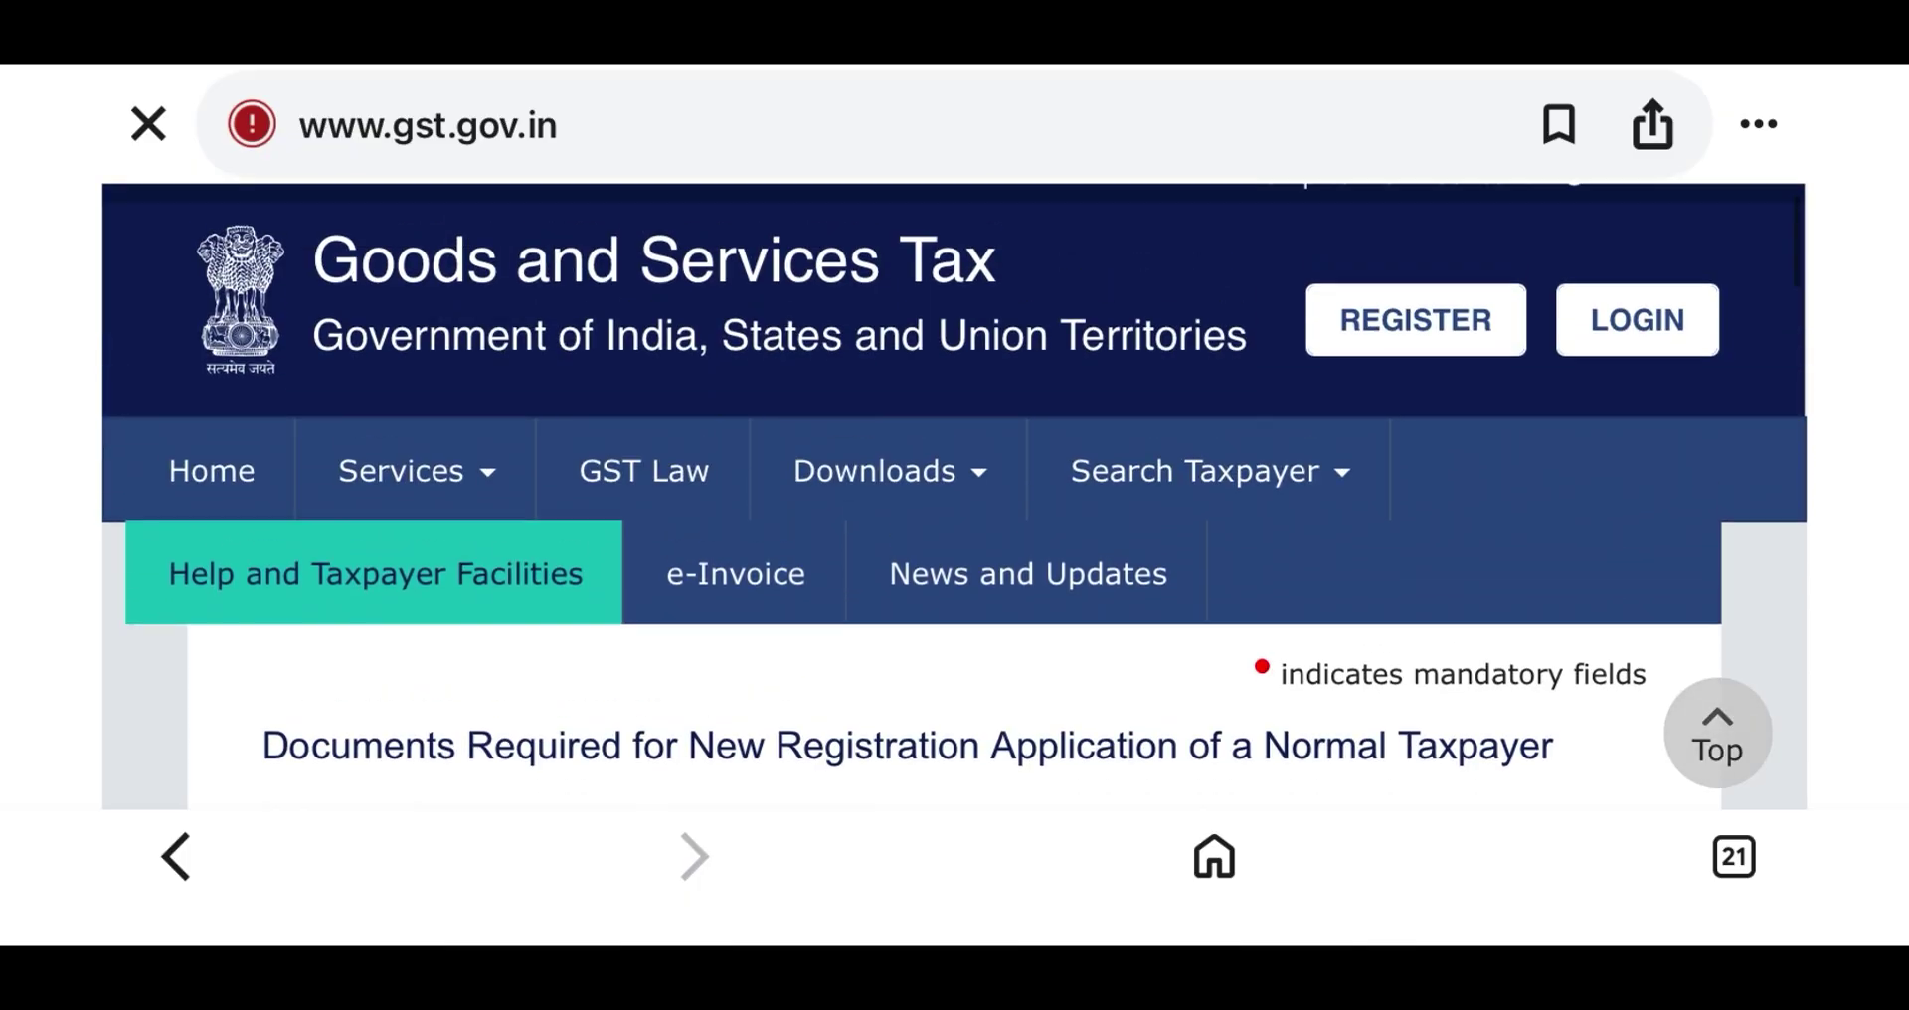
pyautogui.scroll(-5, 955, 596)
pyautogui.scroll(-10, 954, 596)
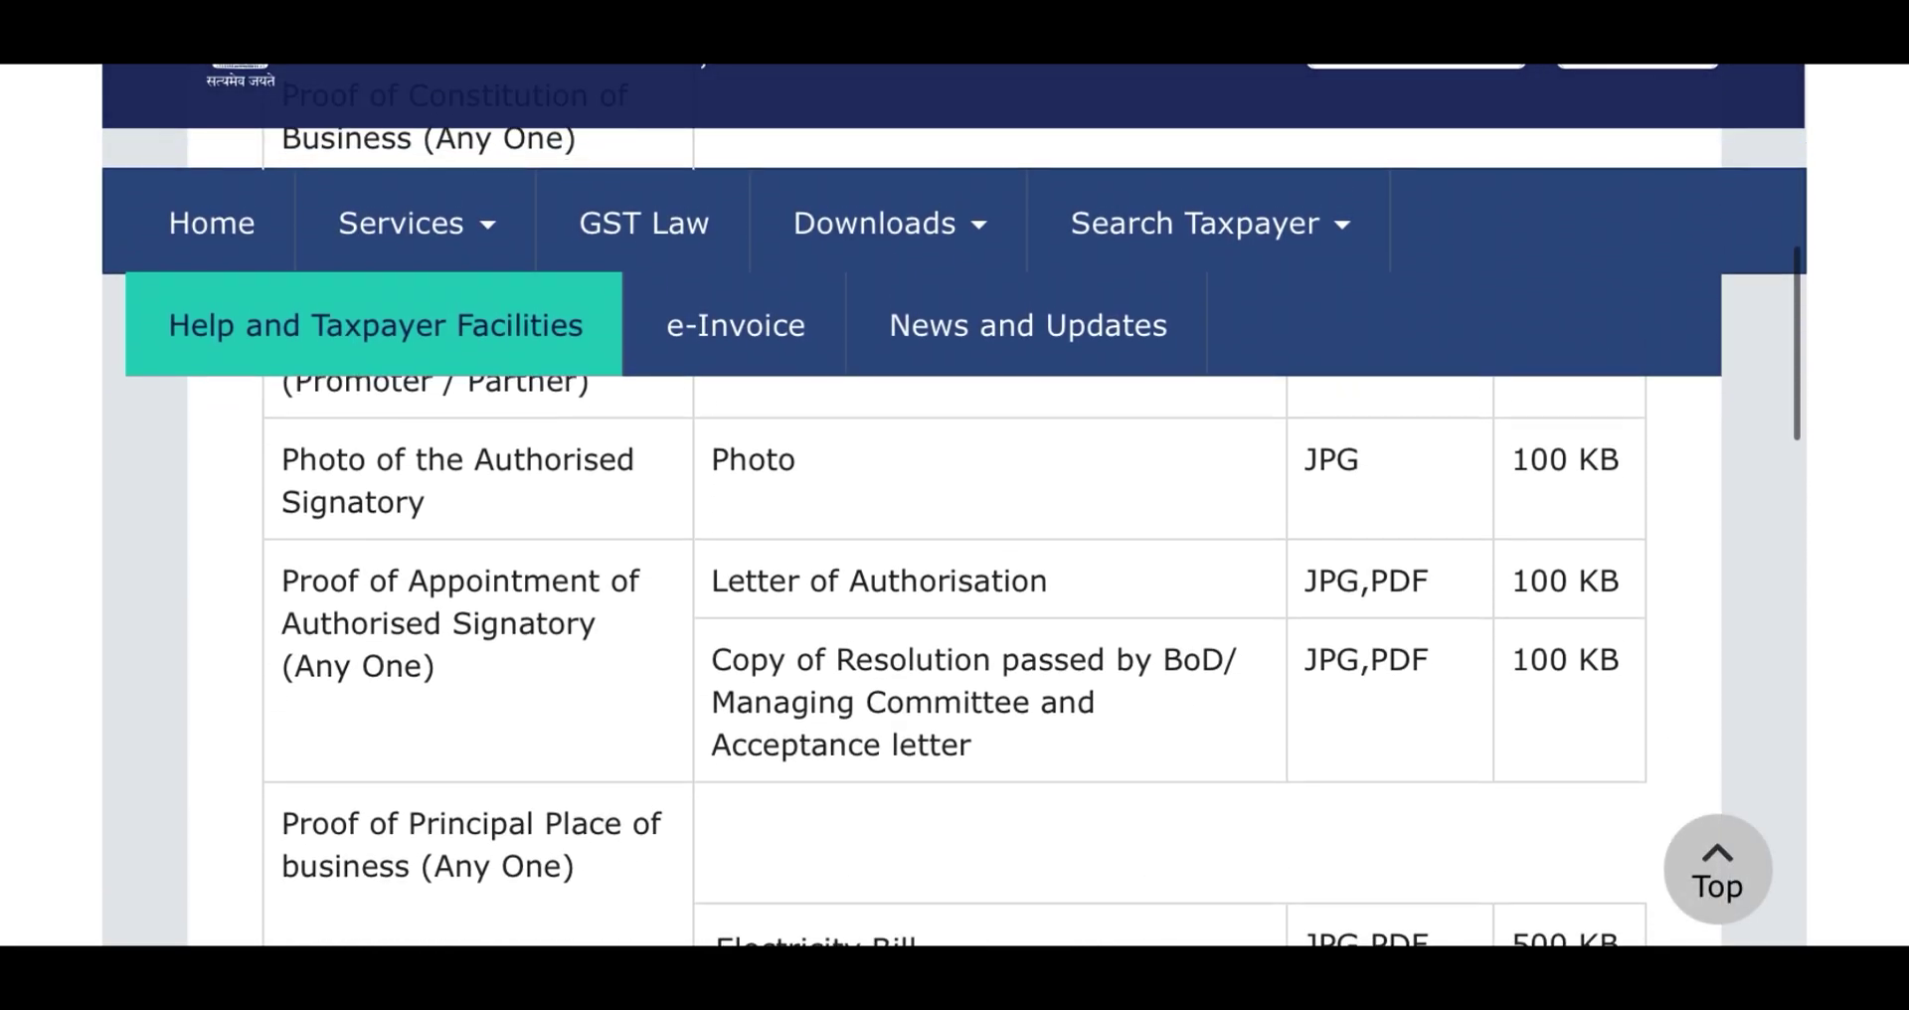
pyautogui.scroll(-3, 955, 597)
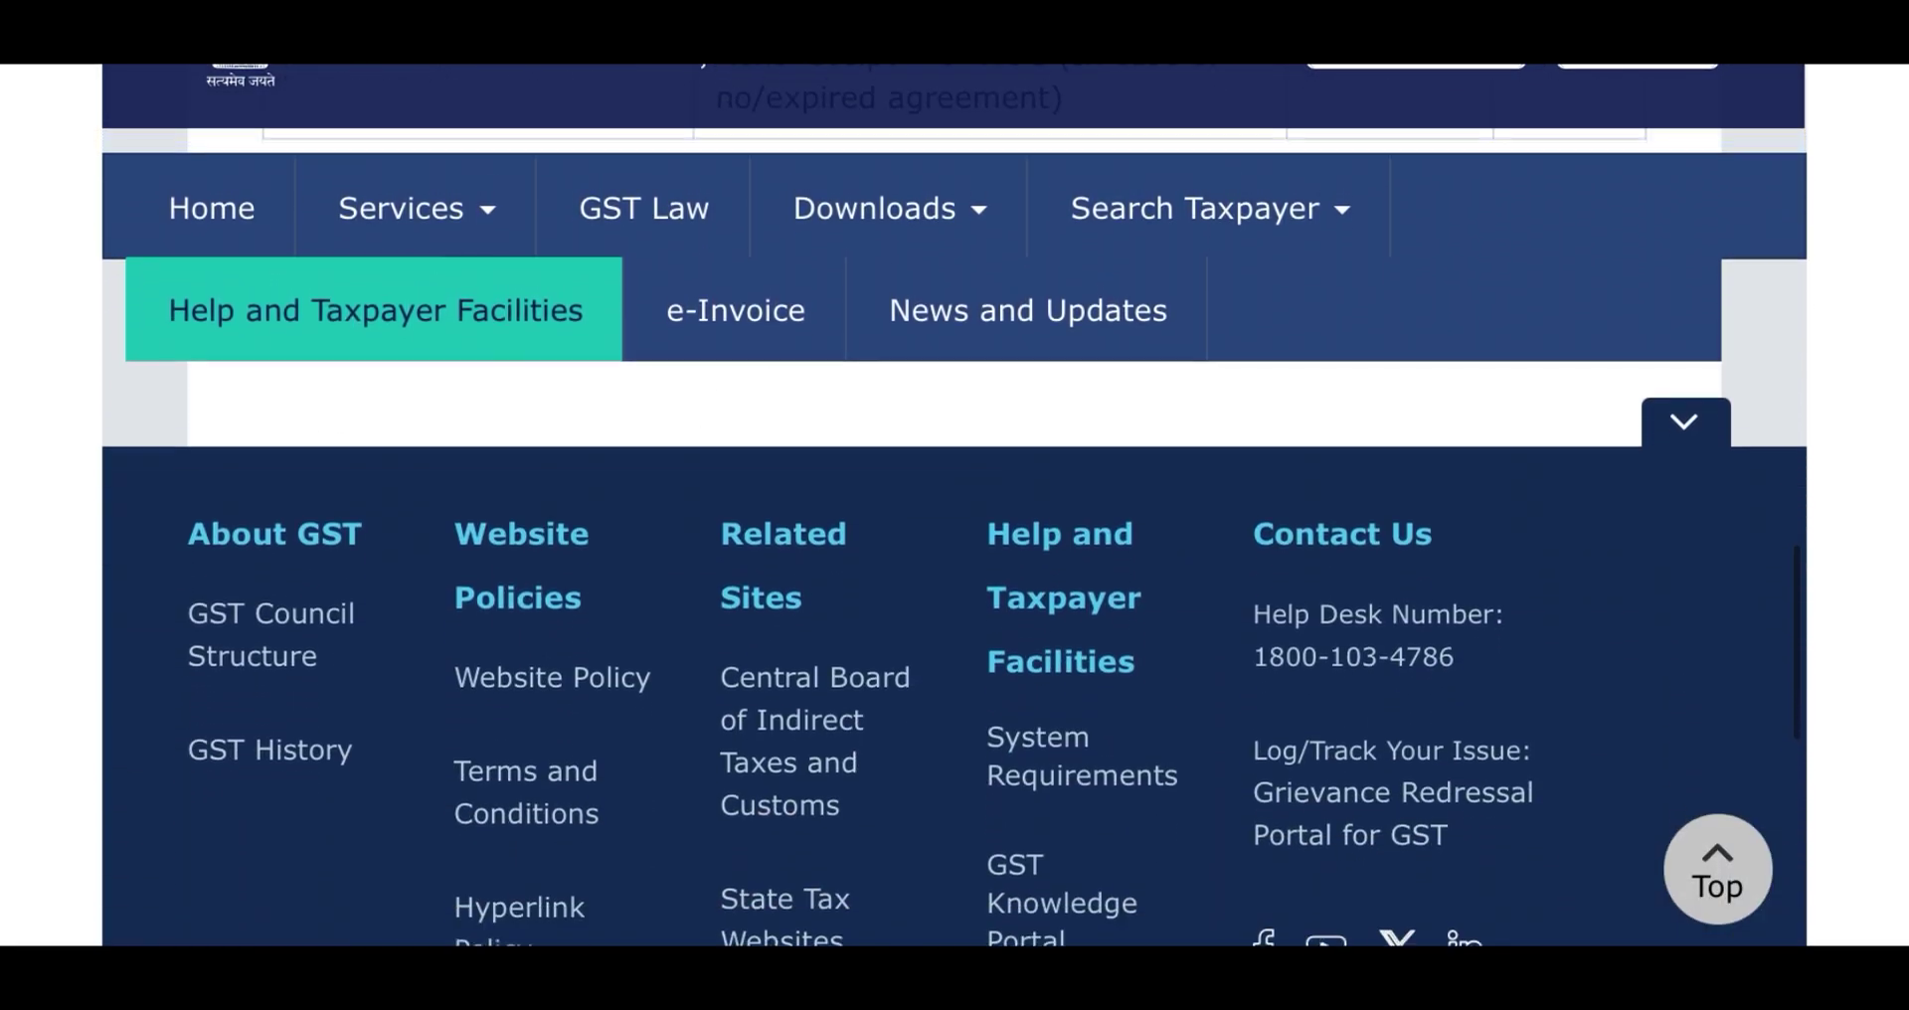
pyautogui.scroll(5, 954, 597)
pyautogui.scroll(10, 955, 597)
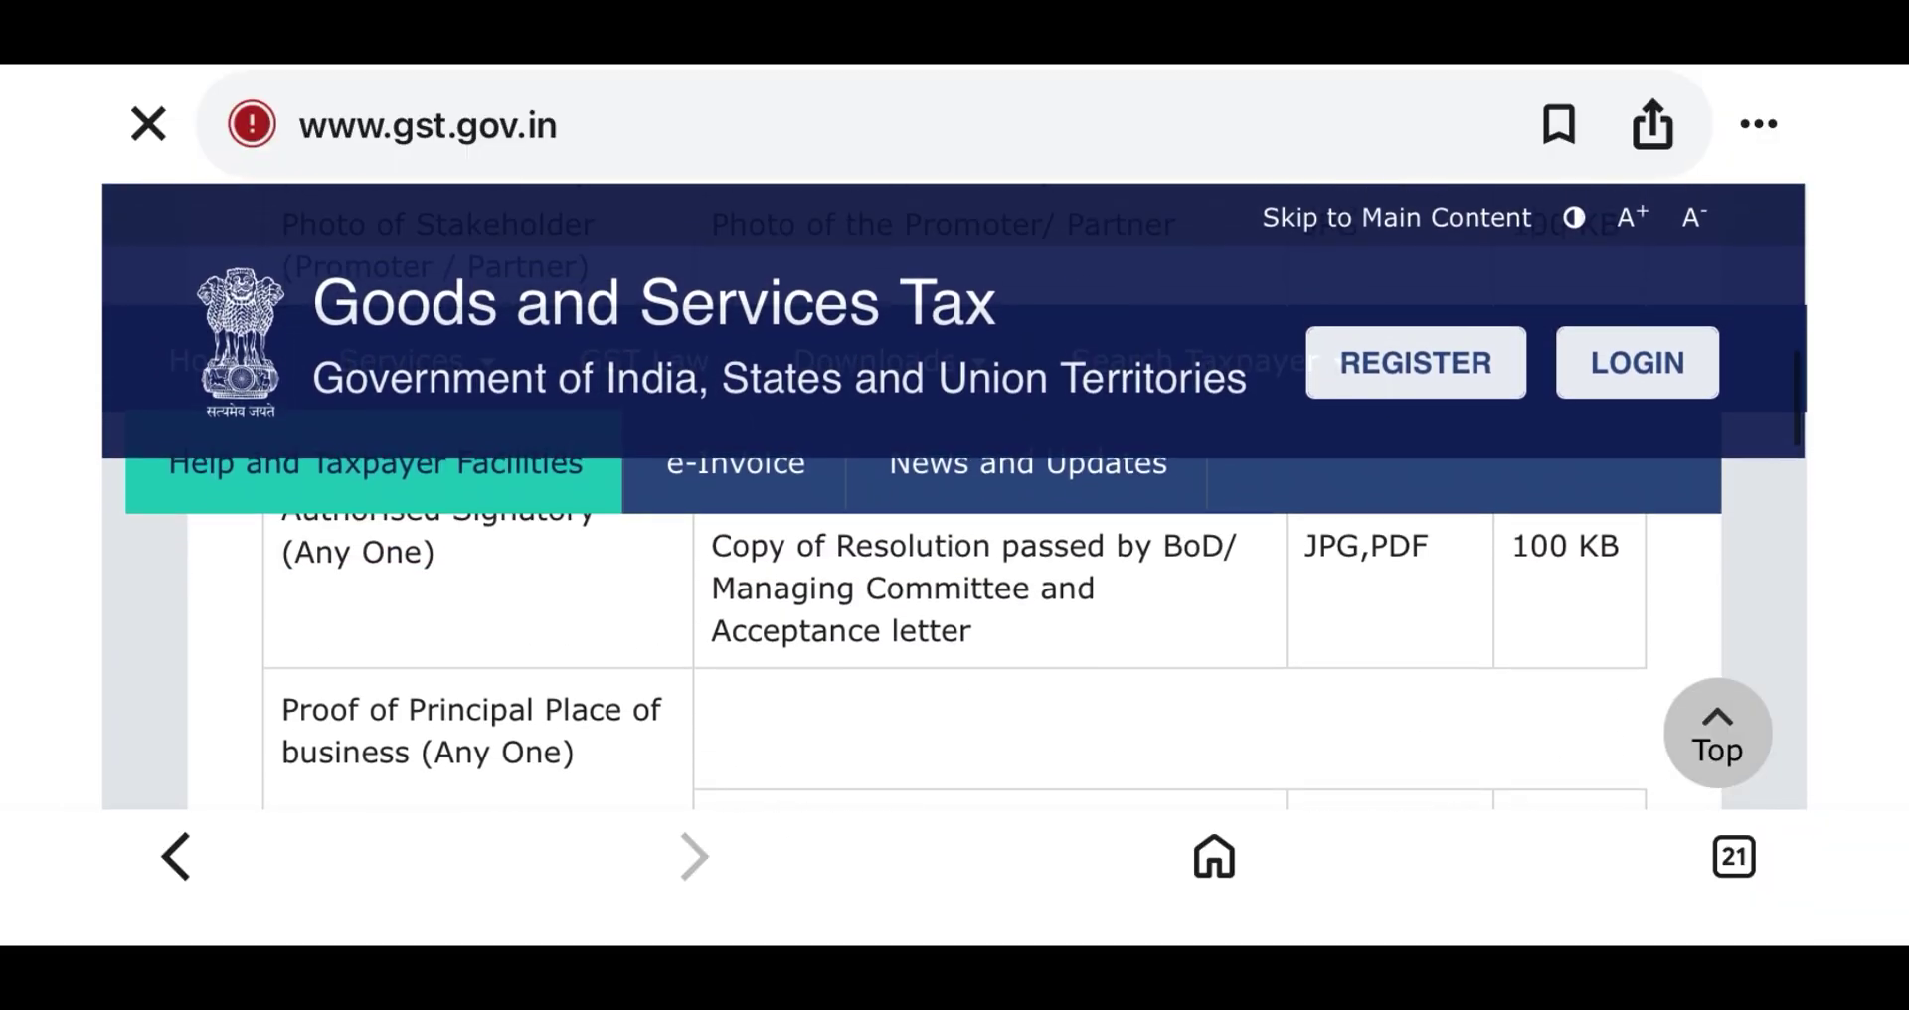
pyautogui.scroll(5, 955, 497)
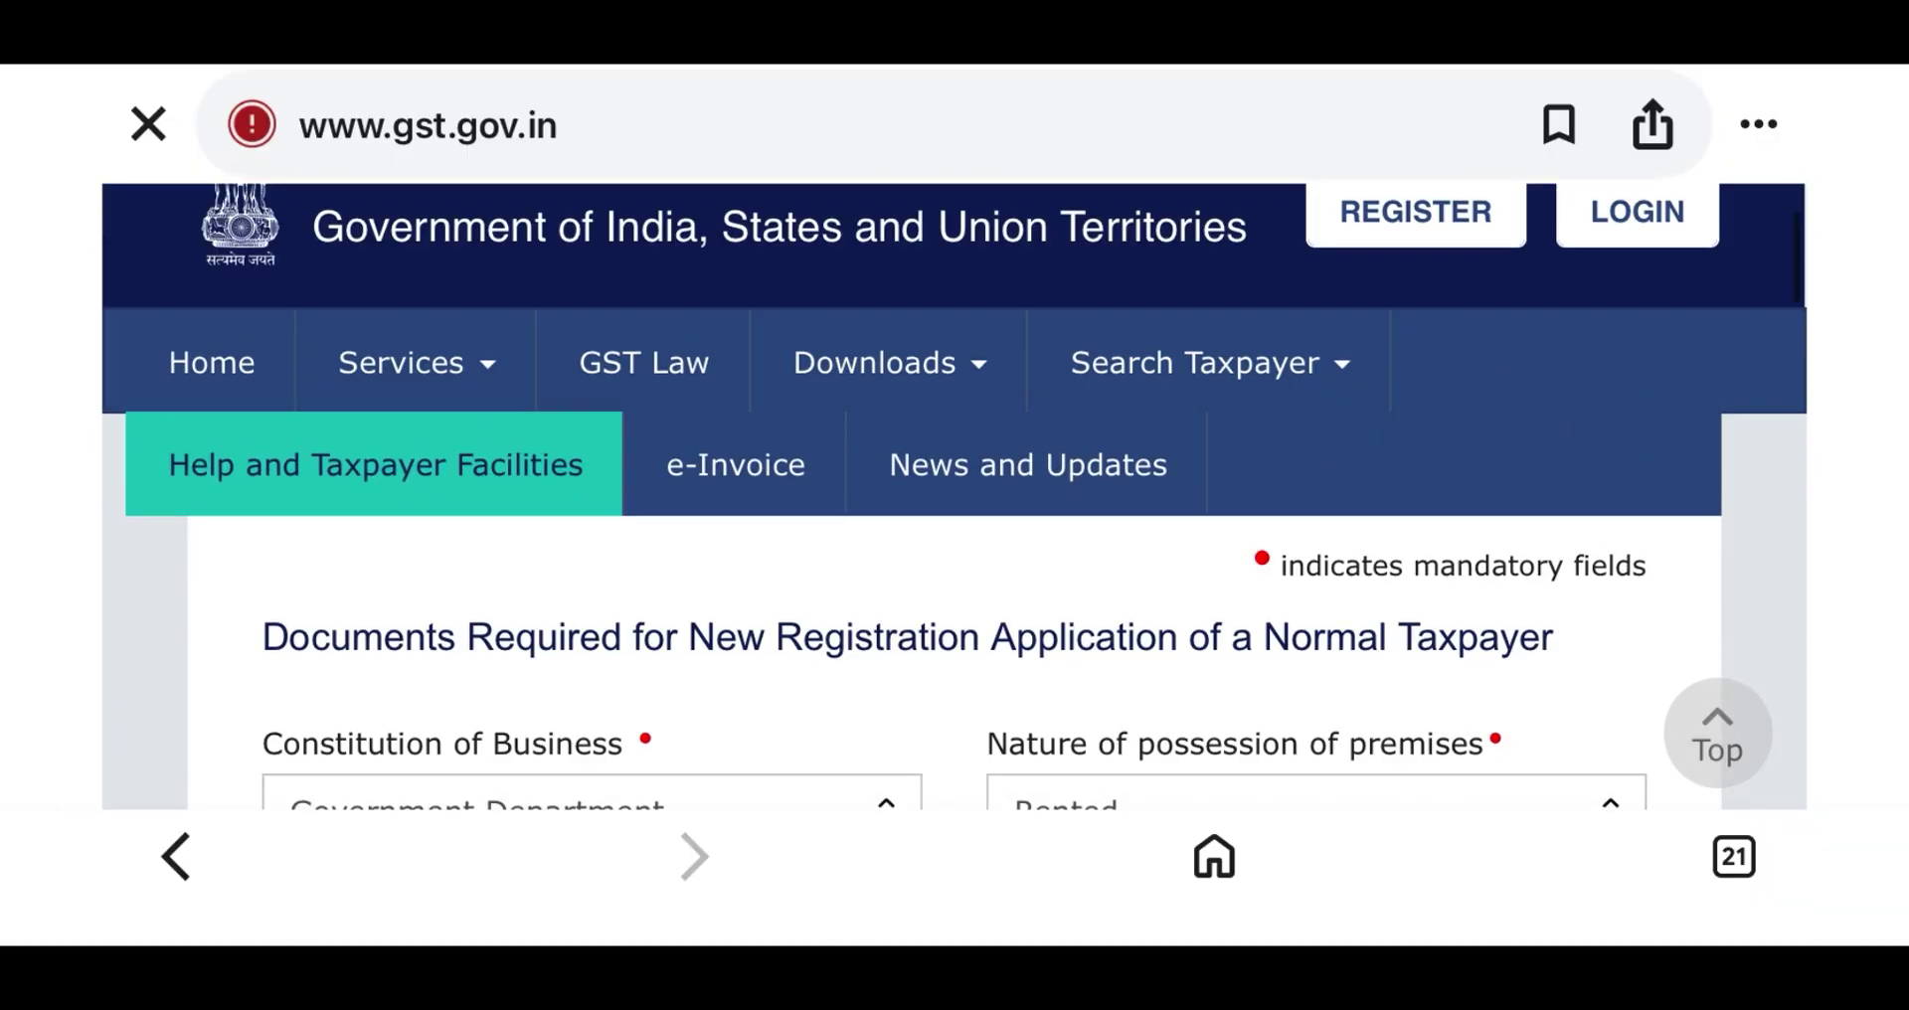
pyautogui.scroll(-2, 955, 597)
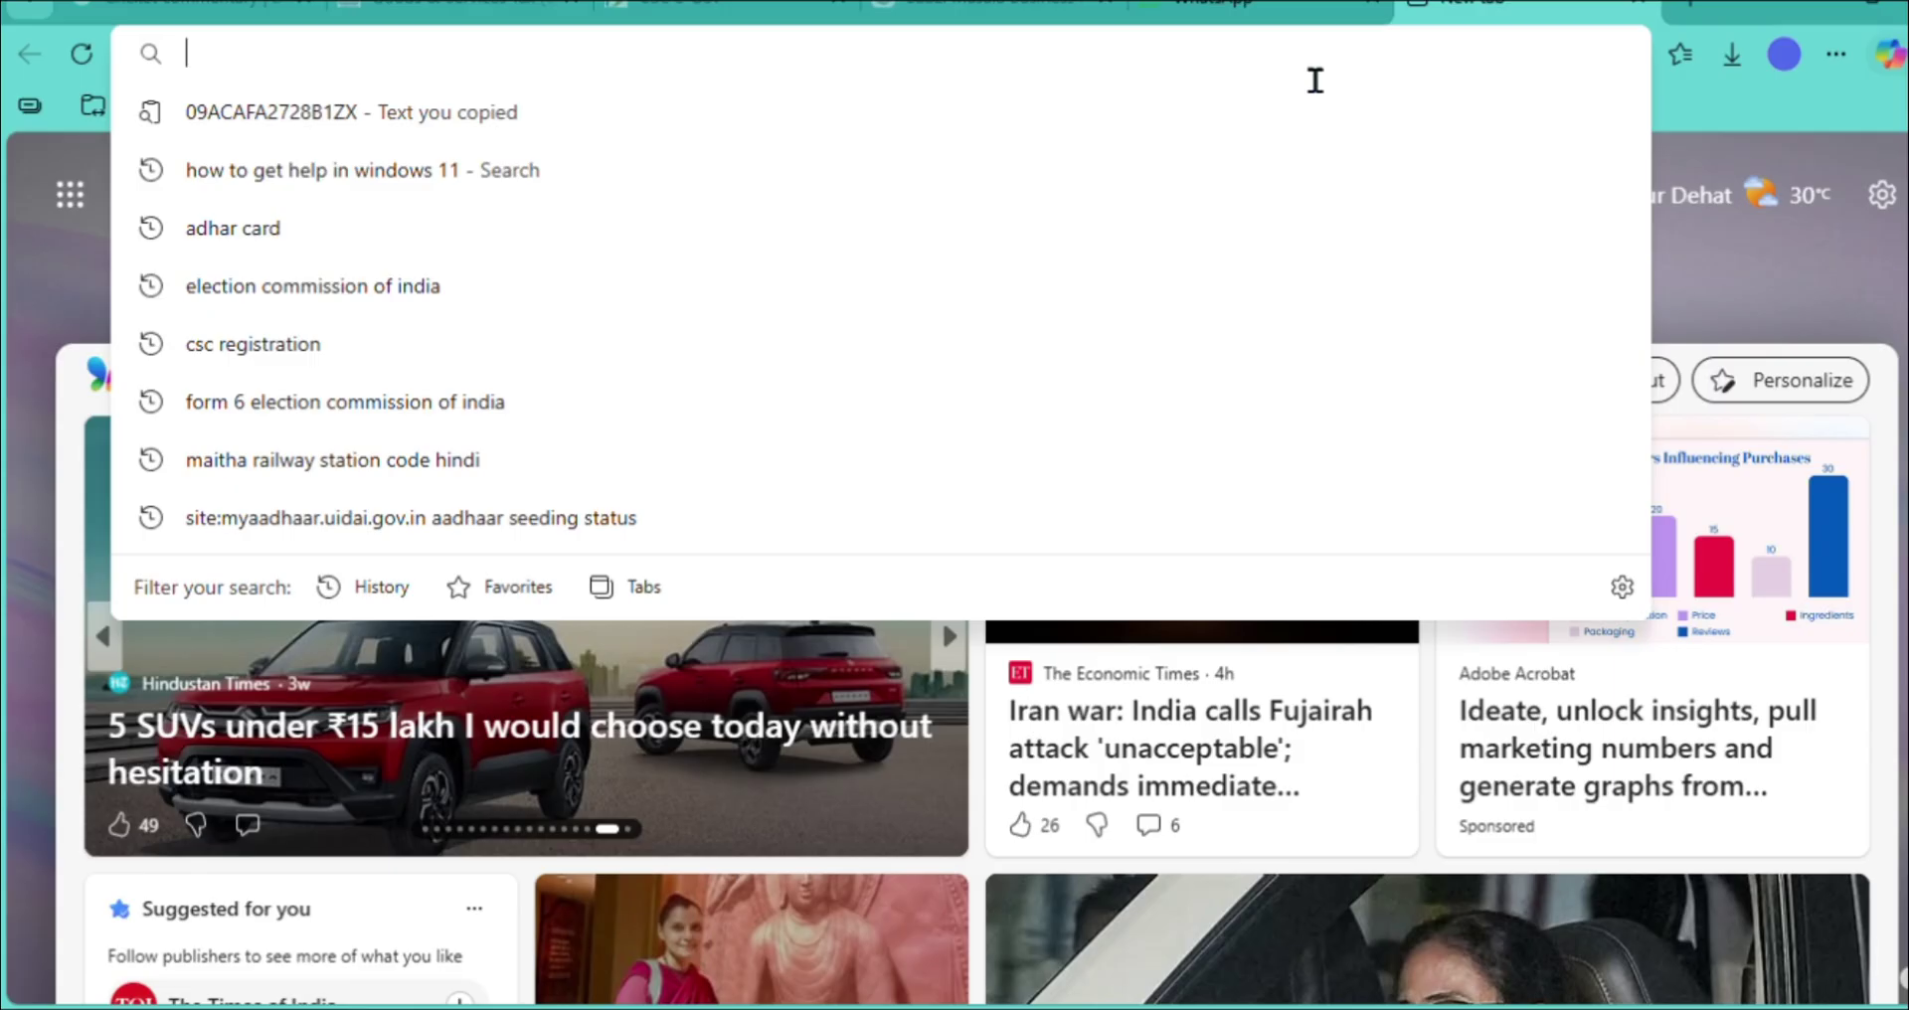
# - Load gst.gov.in from the Edge address bar and open the New Registration form
pyautogui.write('GST.gov.in')
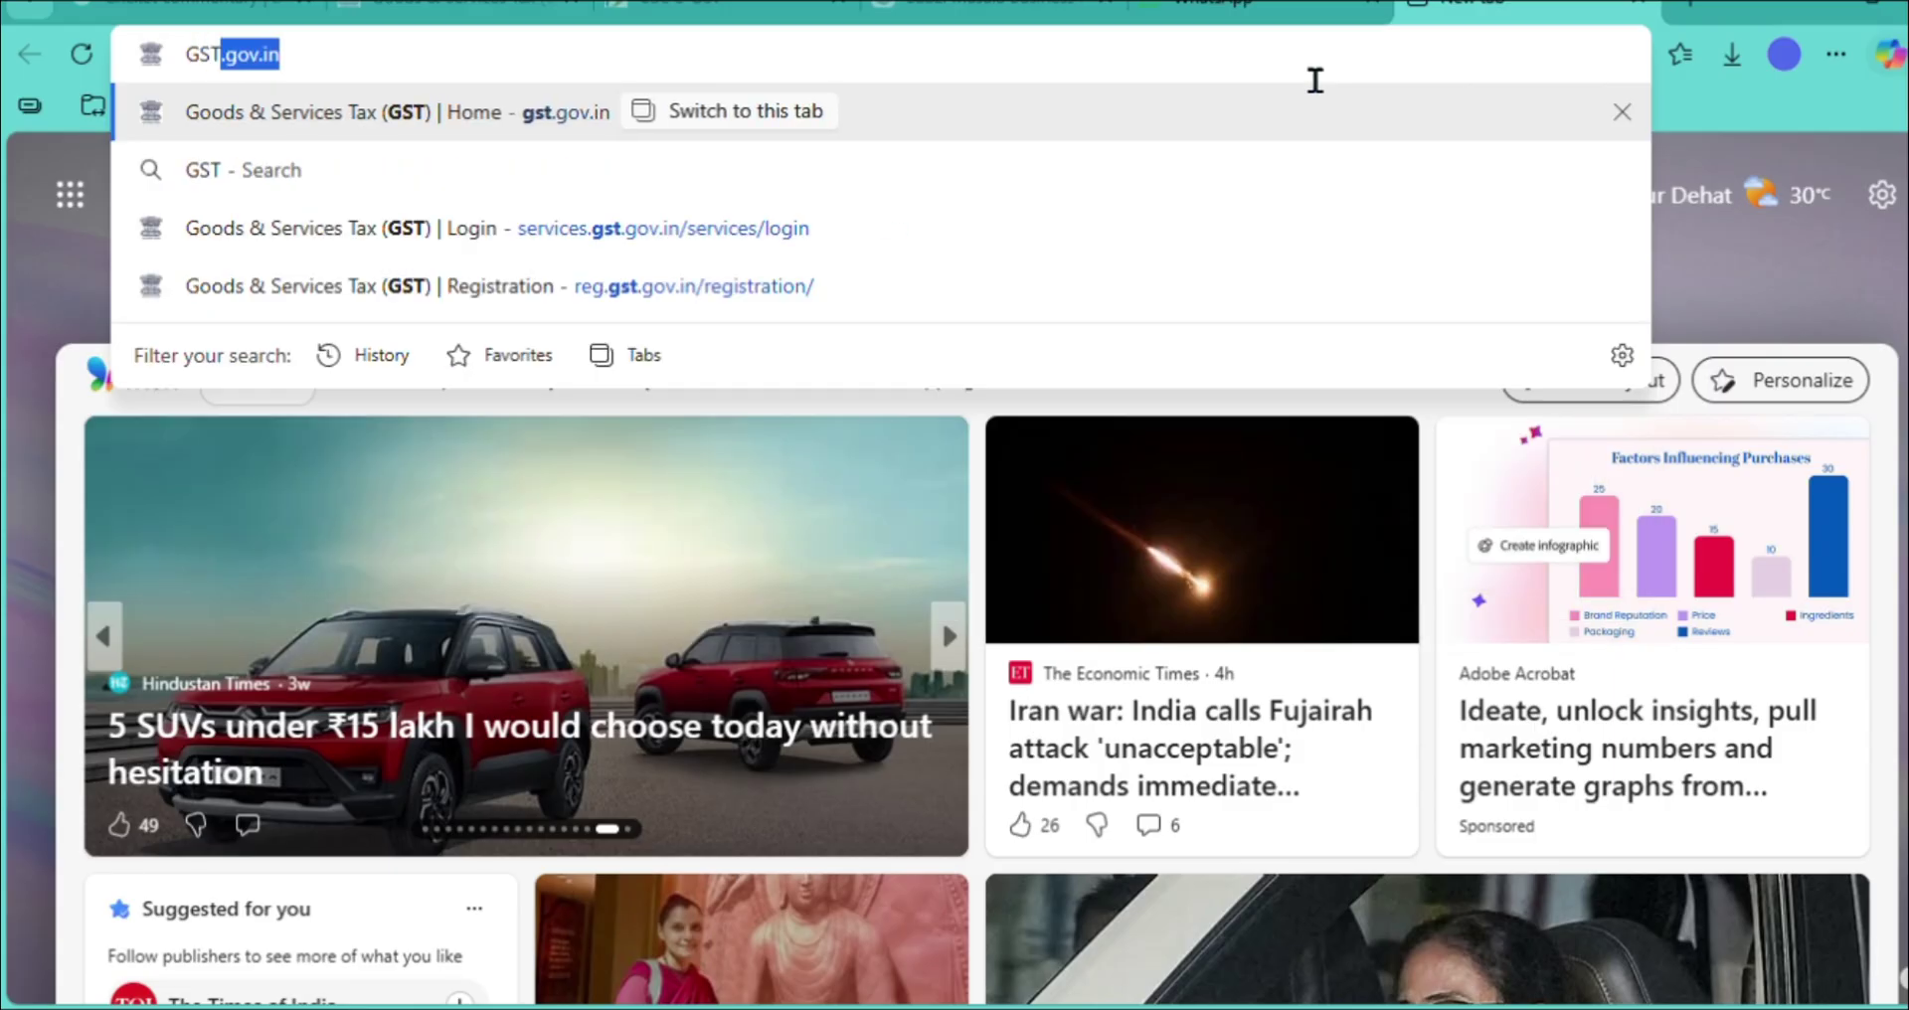
pyautogui.press('Return')
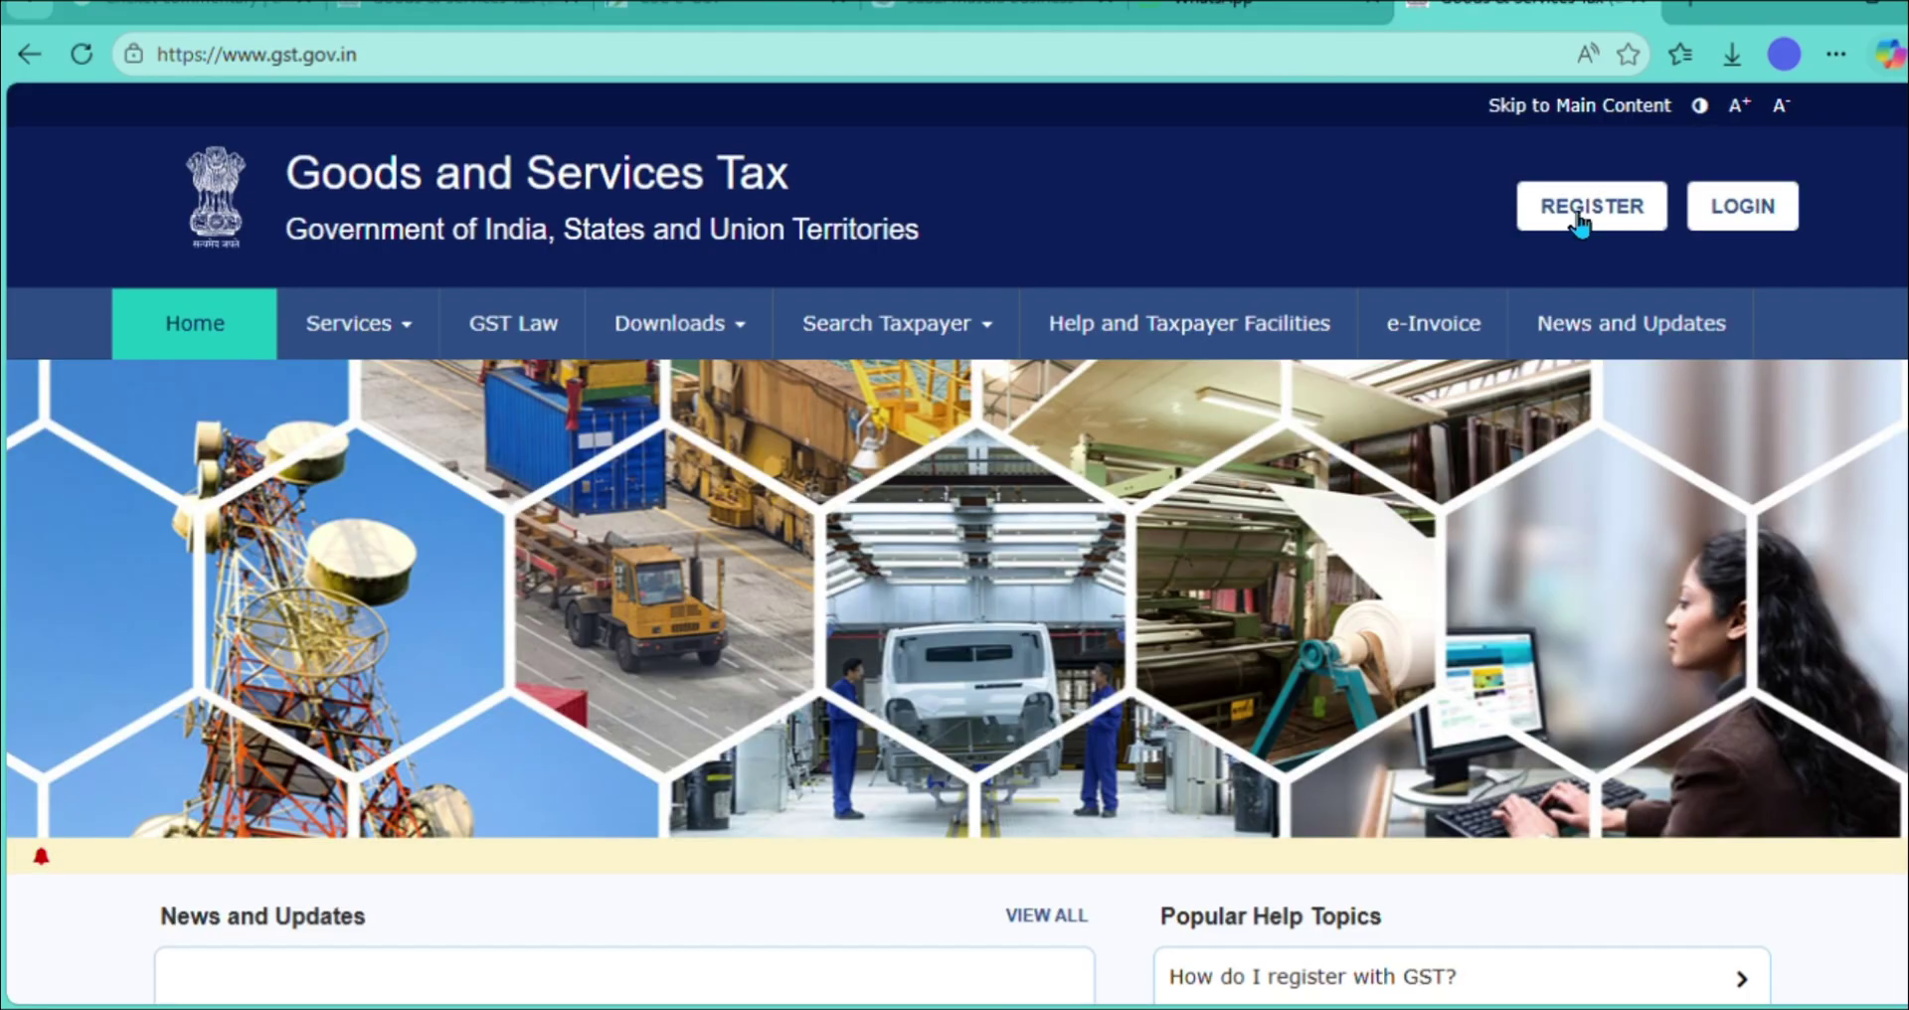
pyautogui.click(1574, 217)
pyautogui.click(1575, 214)
pyautogui.click(1575, 217)
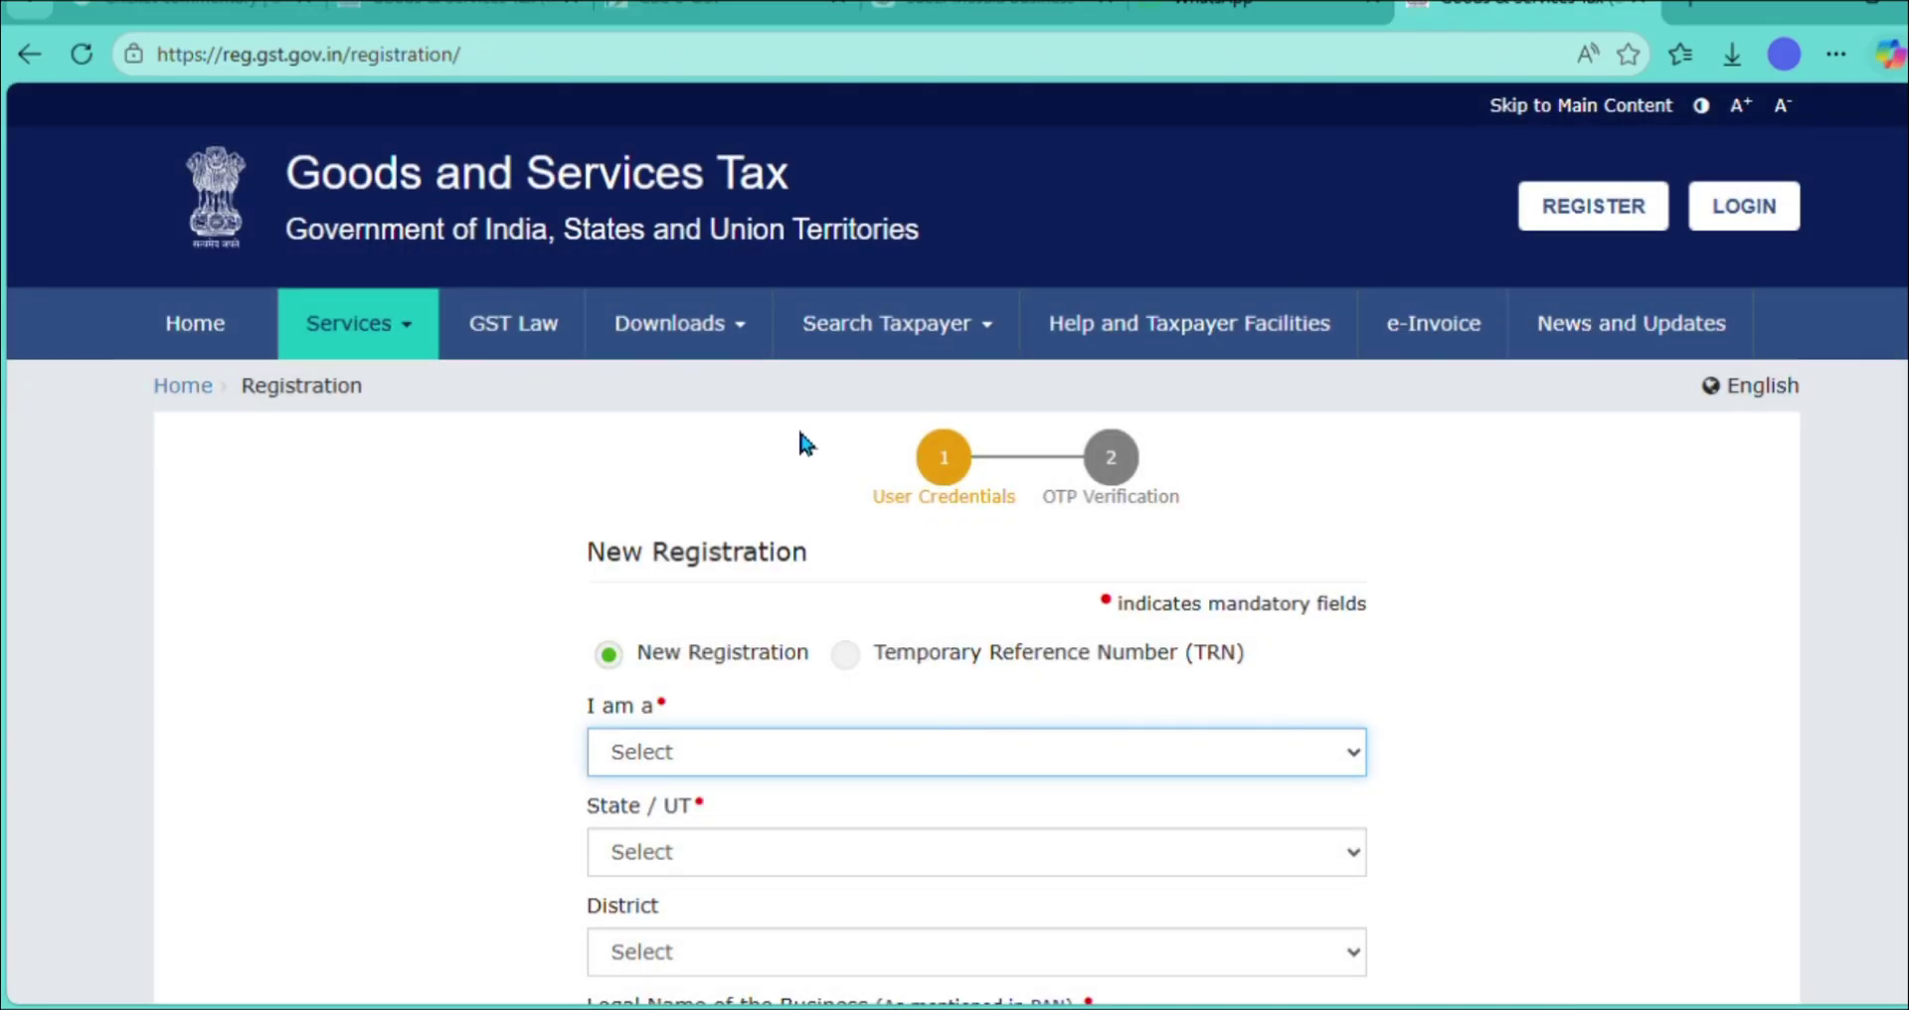
# - Select Taxpayer, Uttar Pradesh and Kanpur Nagar district, then enter the business's legal name
pyautogui.press('Down')
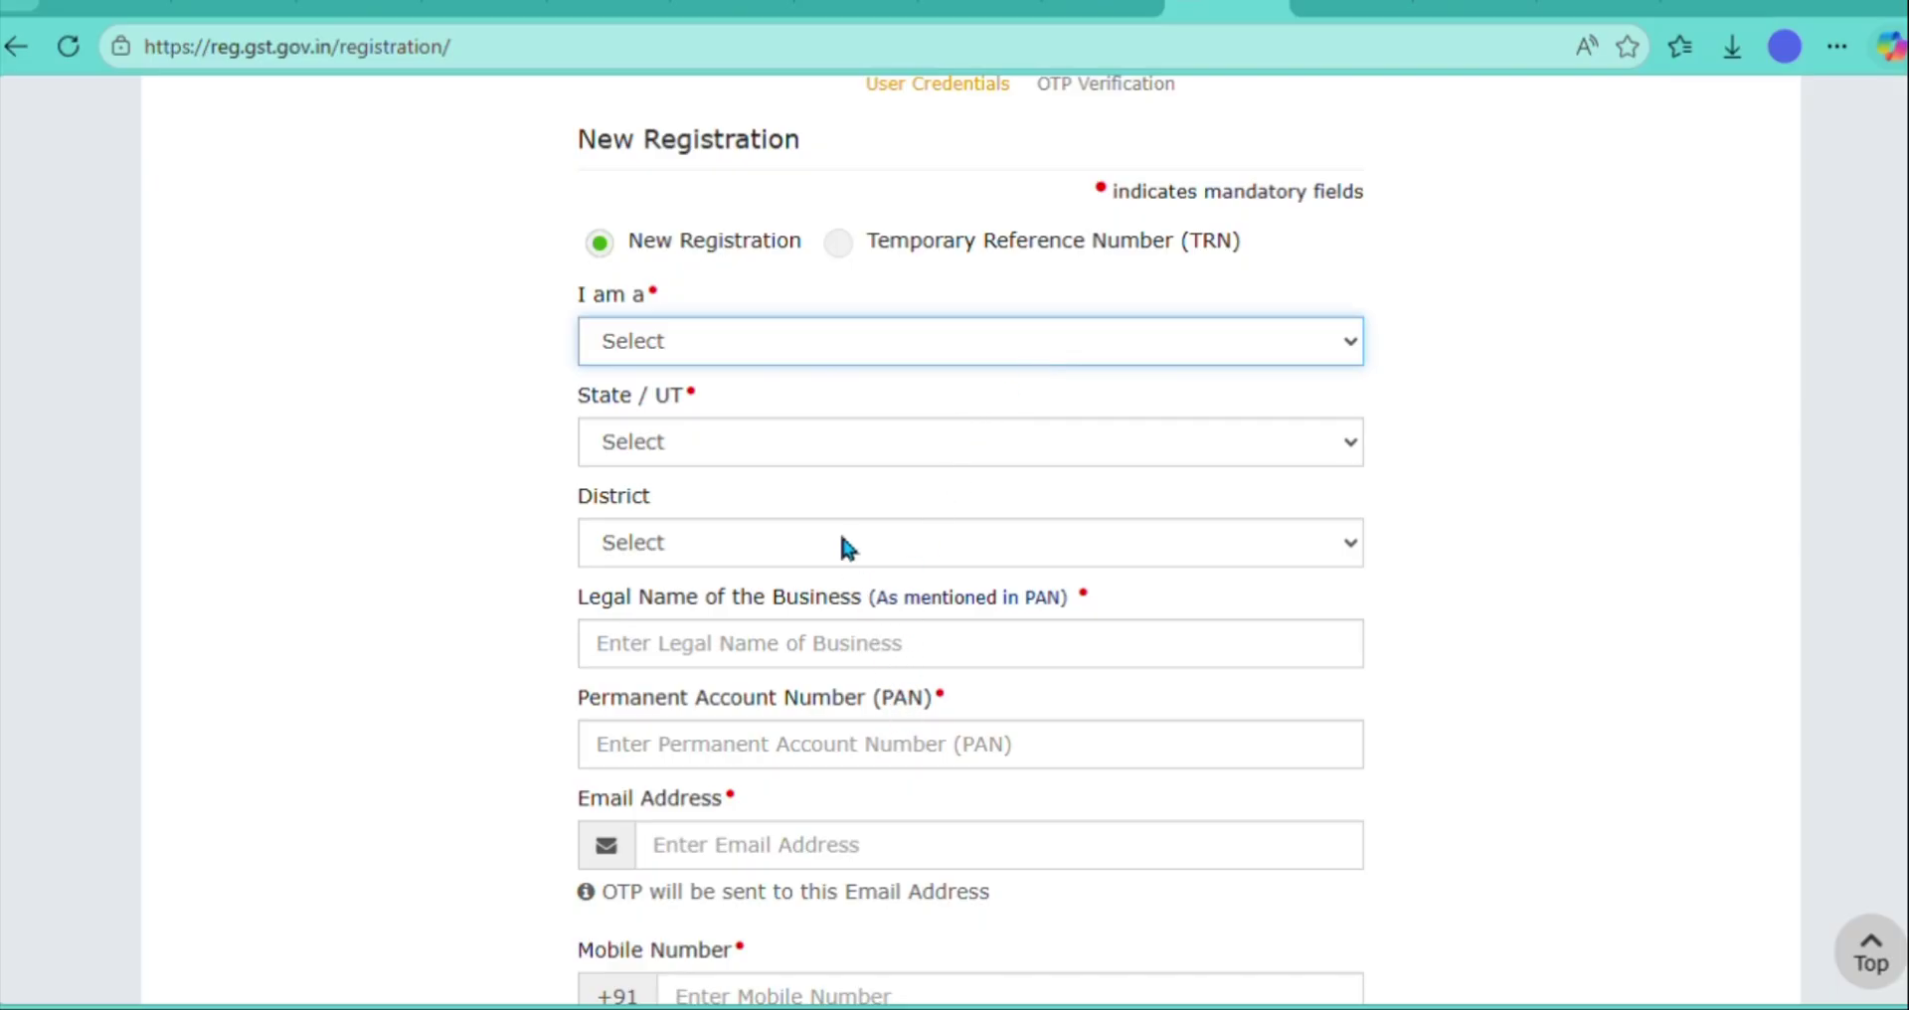
pyautogui.click(815, 418)
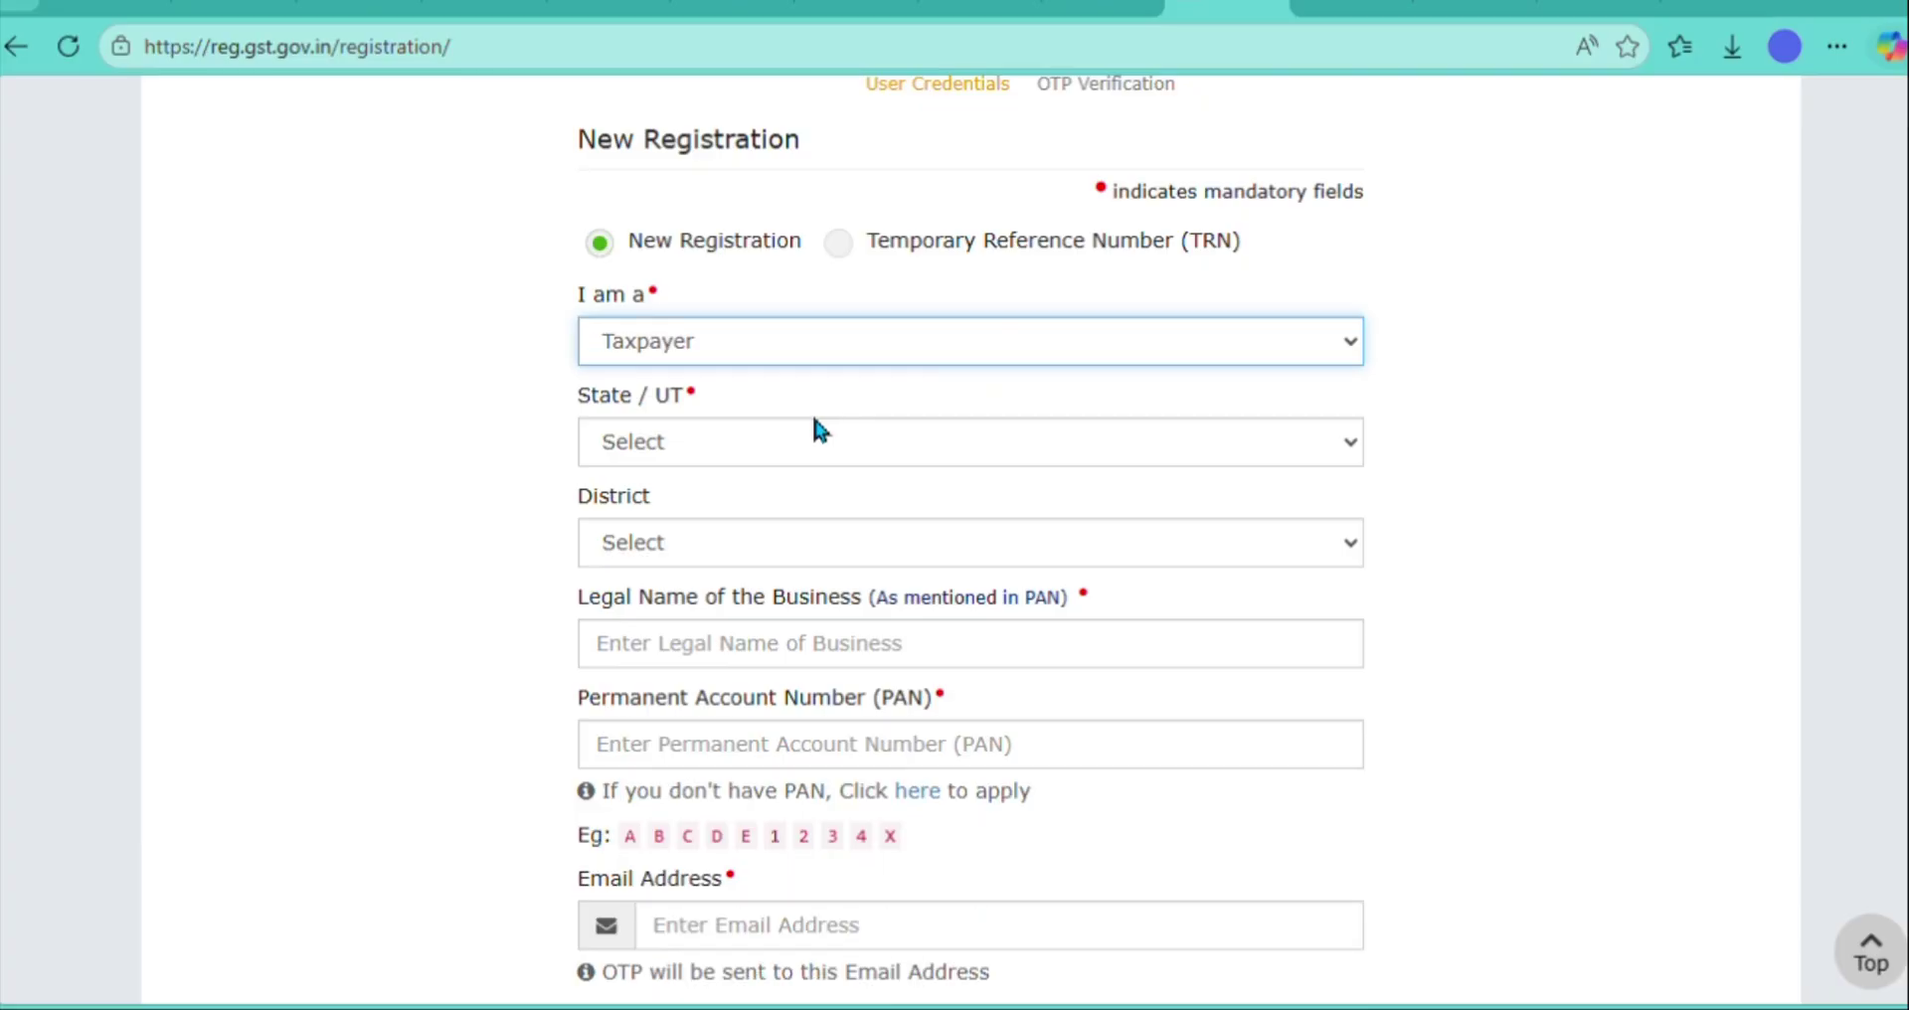
pyautogui.click(814, 420)
pyautogui.press('u')
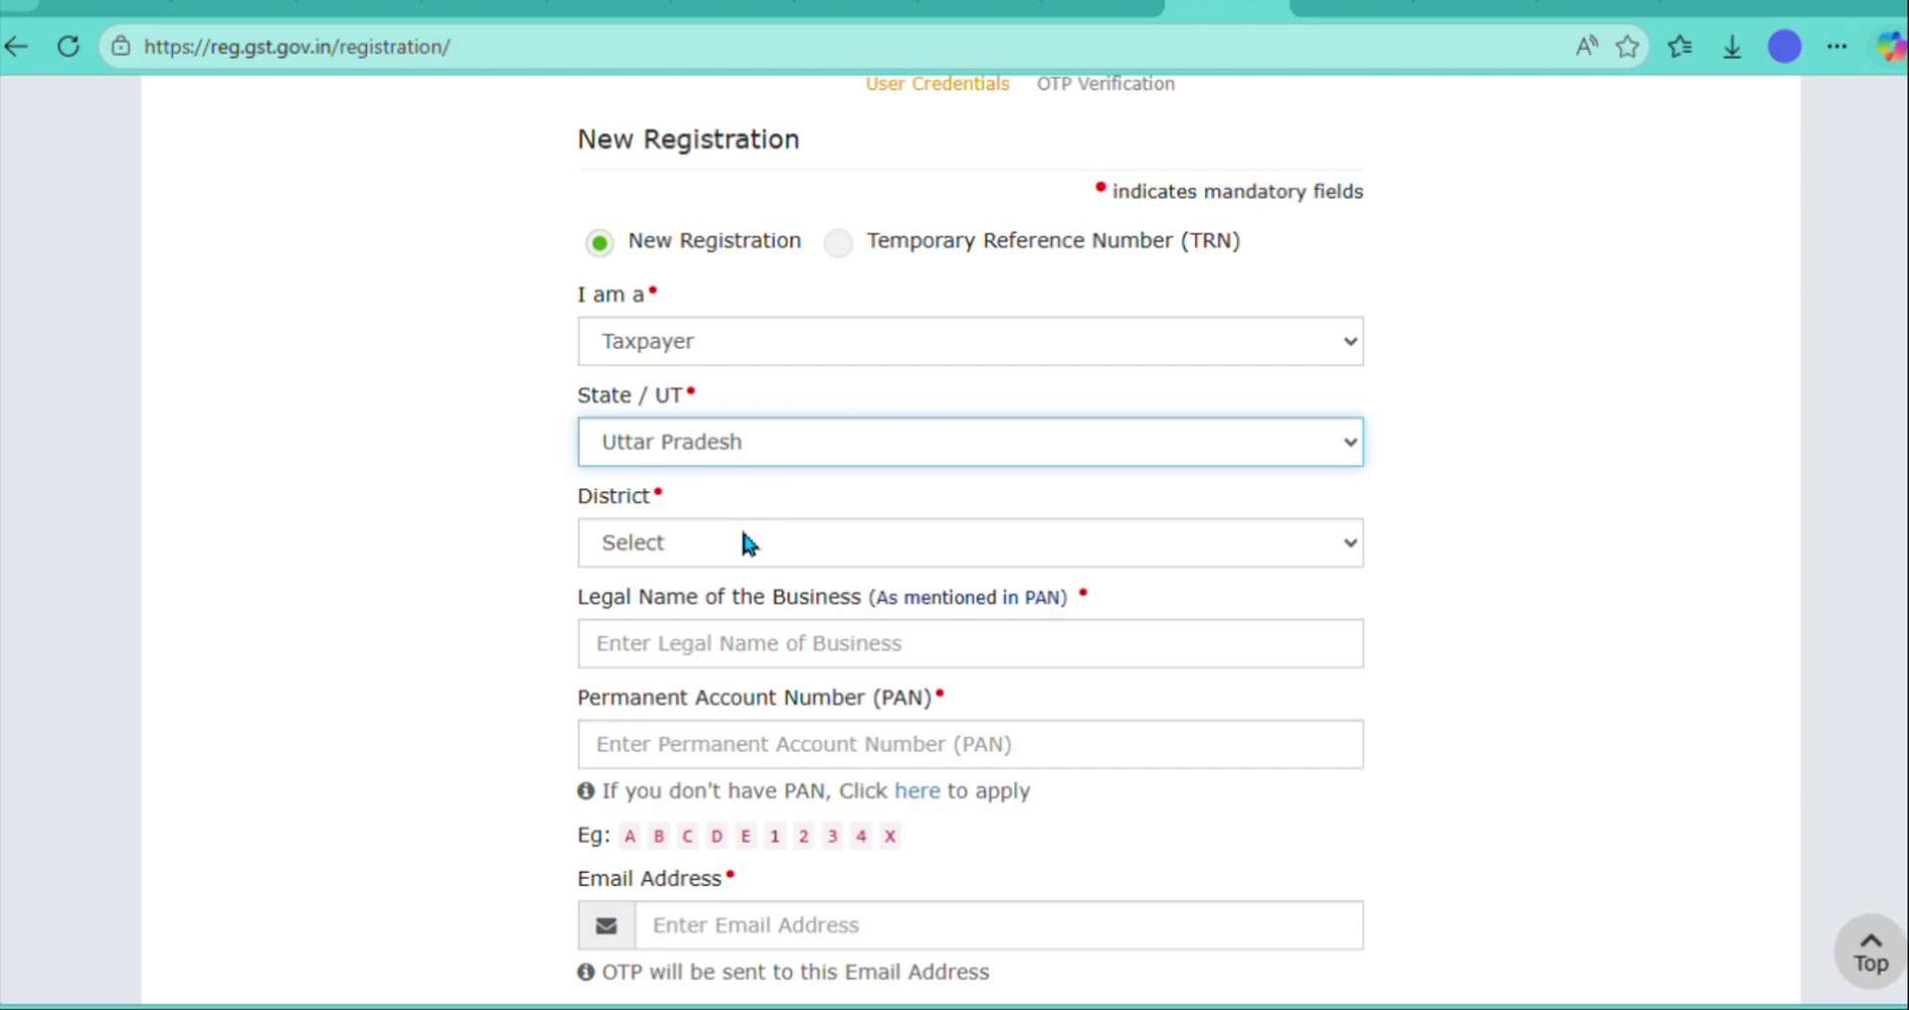
pyautogui.click(814, 545)
pyautogui.press('k')
pyautogui.press('k')
pyautogui.press('k')
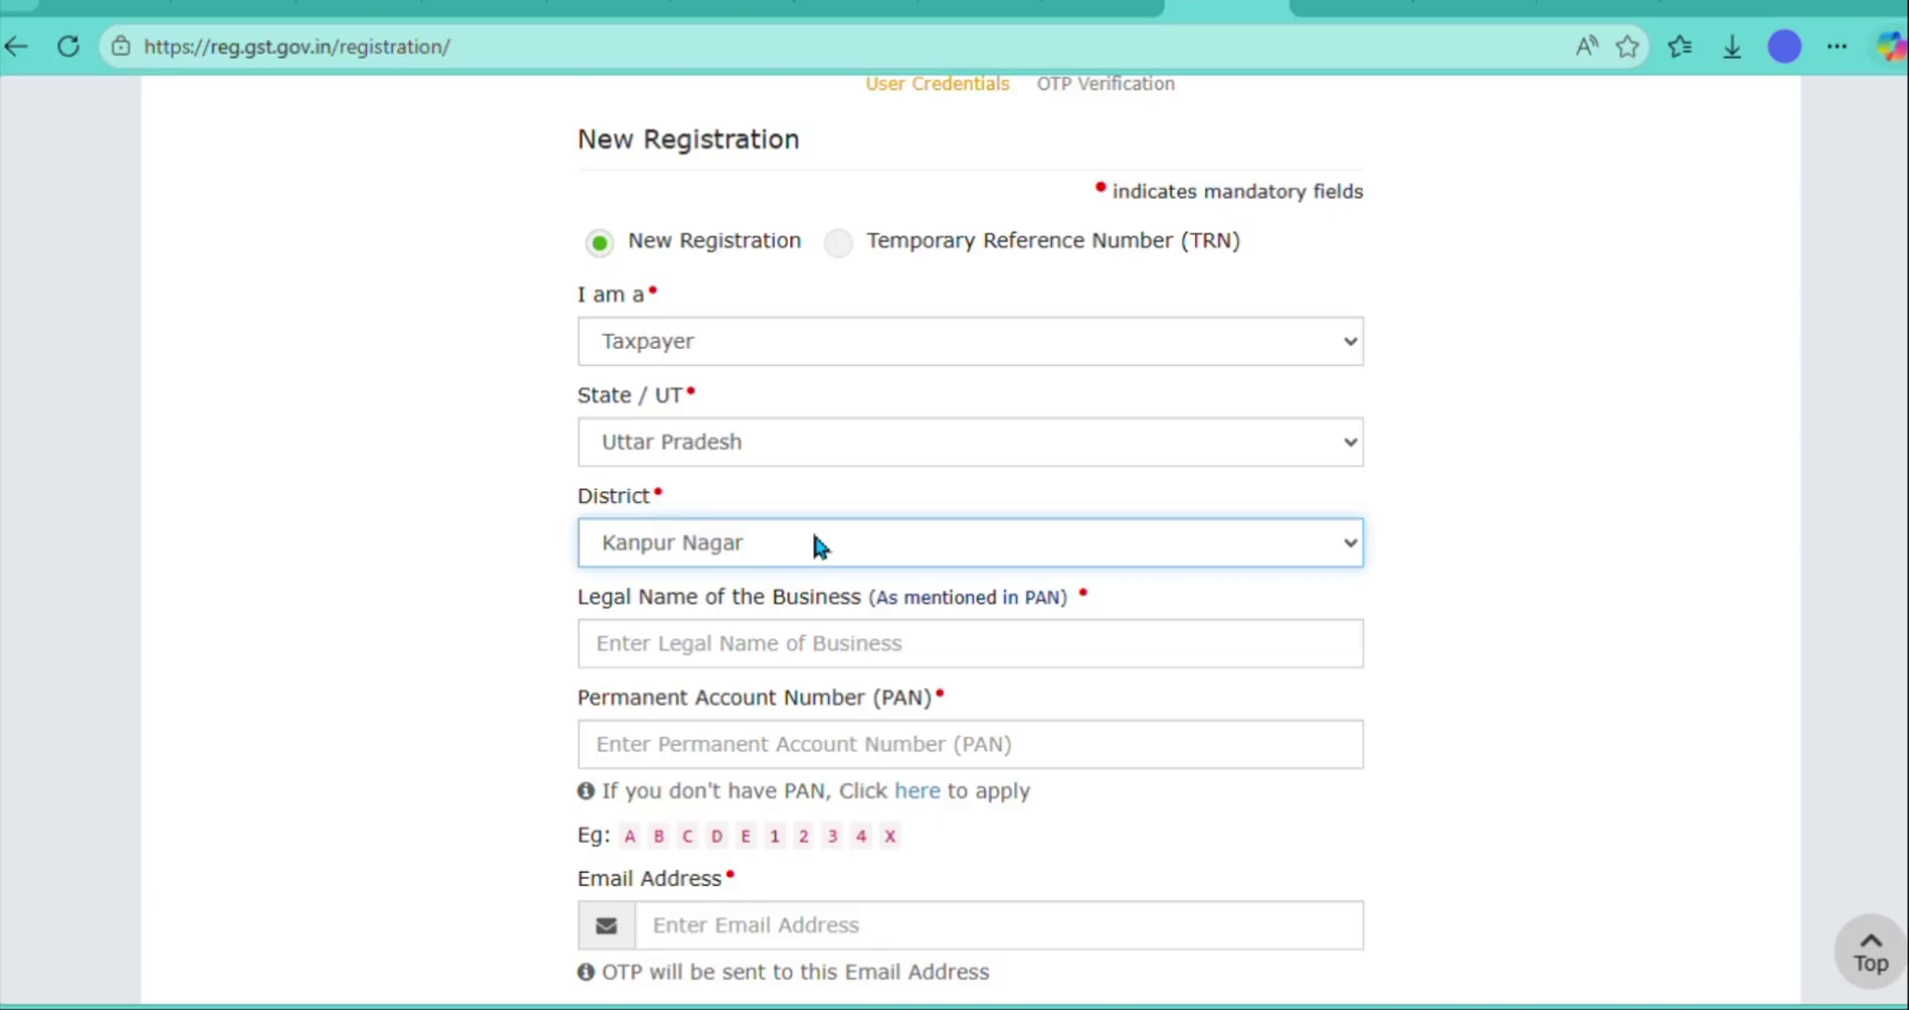
pyautogui.press('k')
pyautogui.press('k')
pyautogui.press('k')
pyautogui.press('k')
pyautogui.press('k')
pyautogui.press('k')
pyautogui.press('Tab')
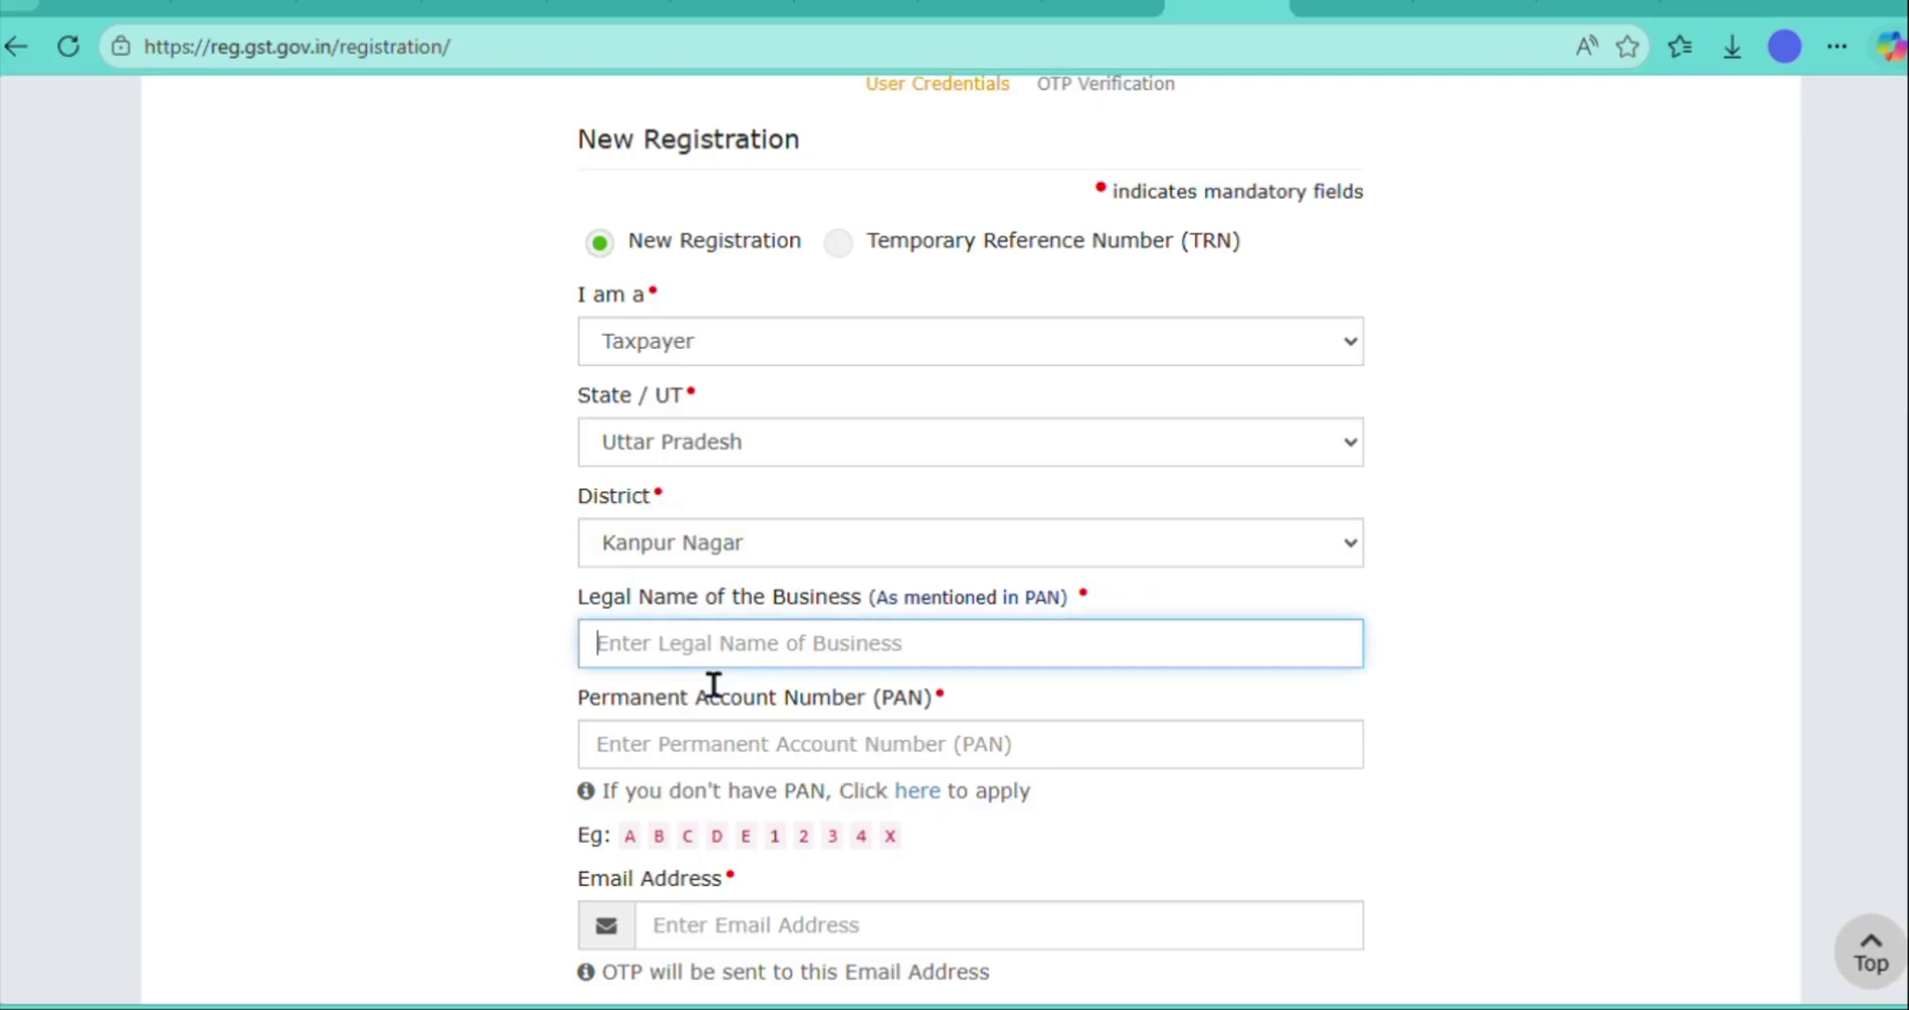
pyautogui.write('KULDEEP')
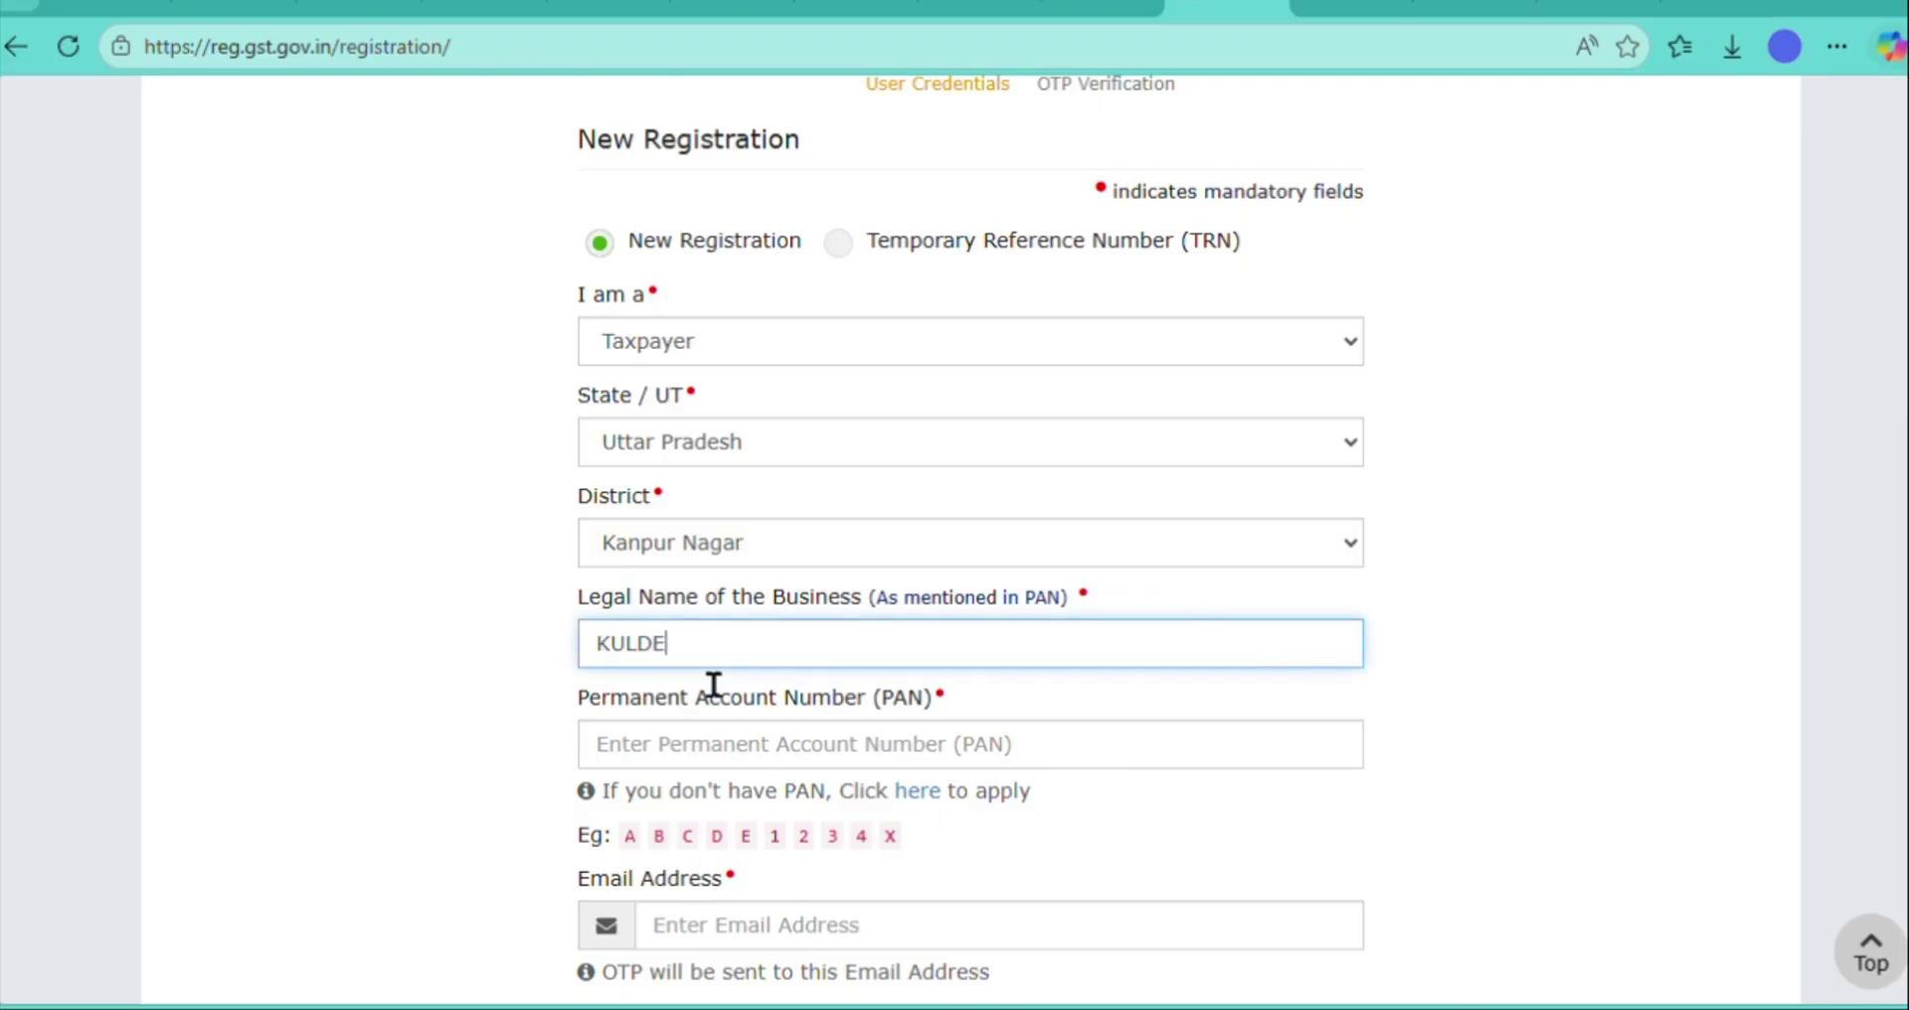
pyautogui.click(716, 758)
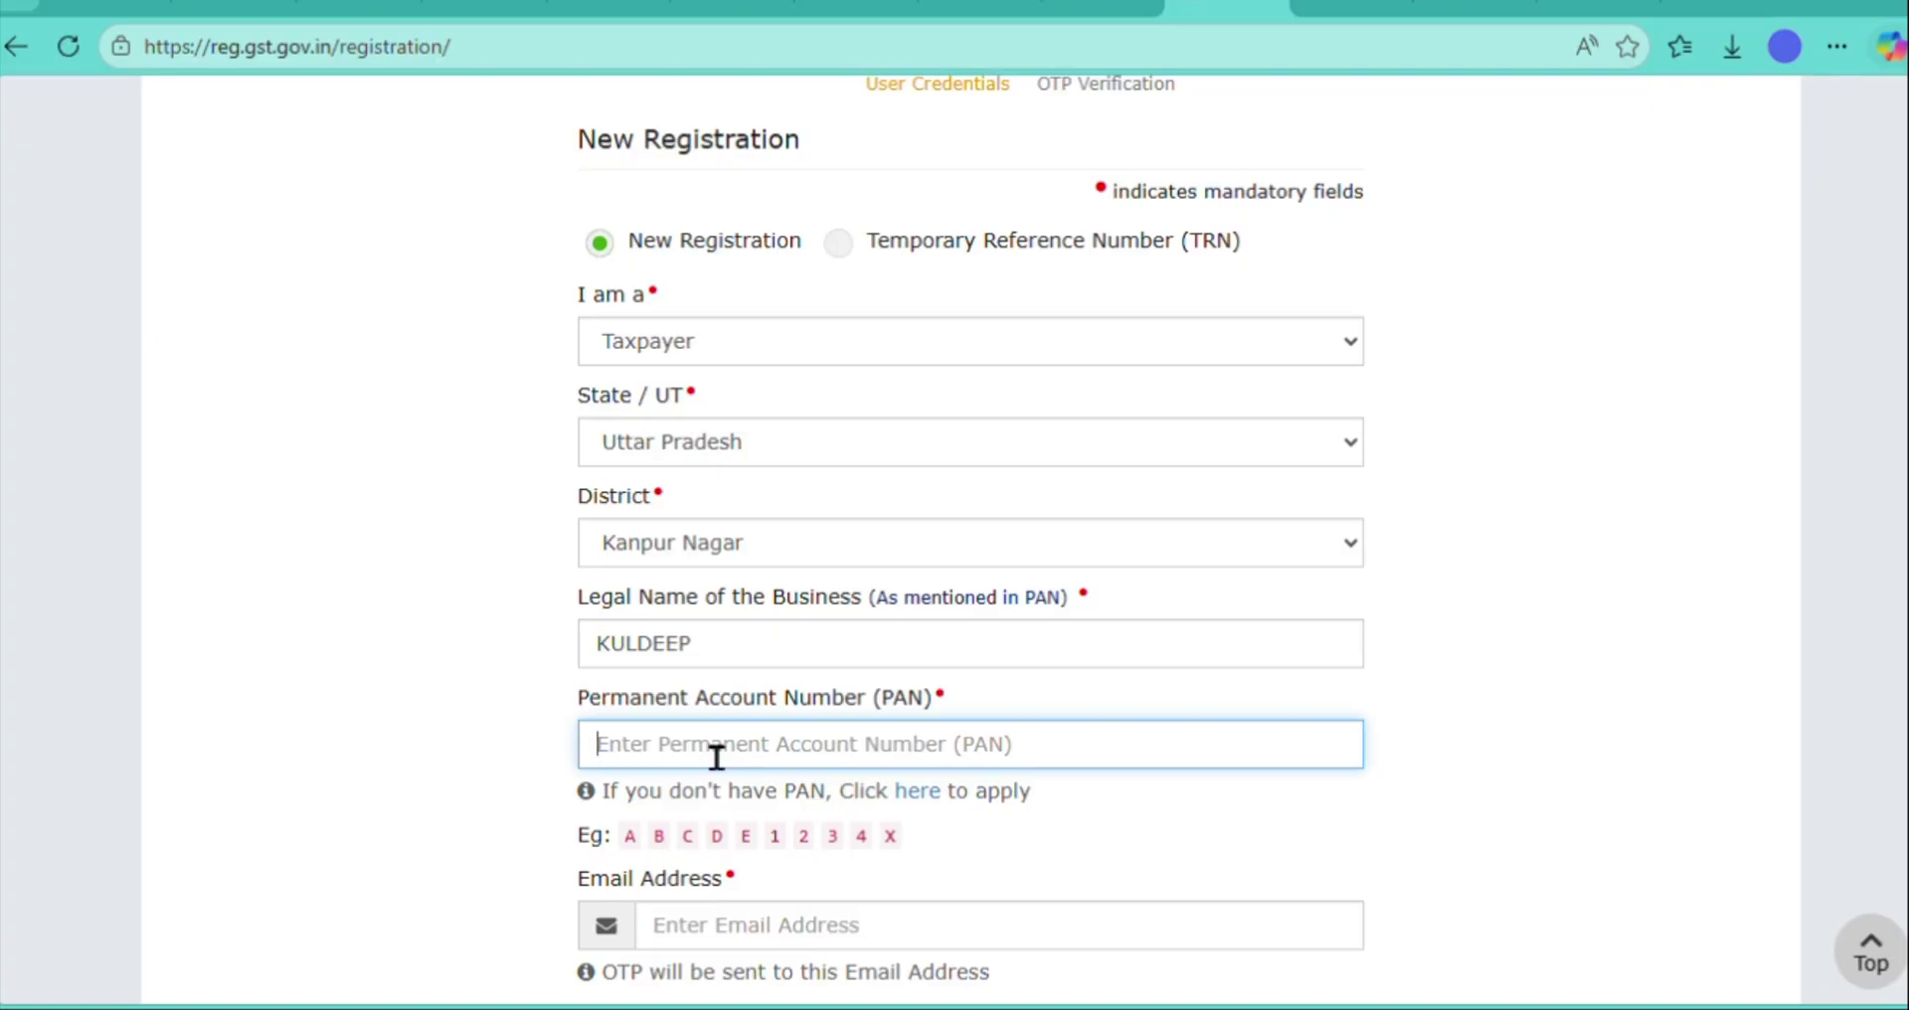
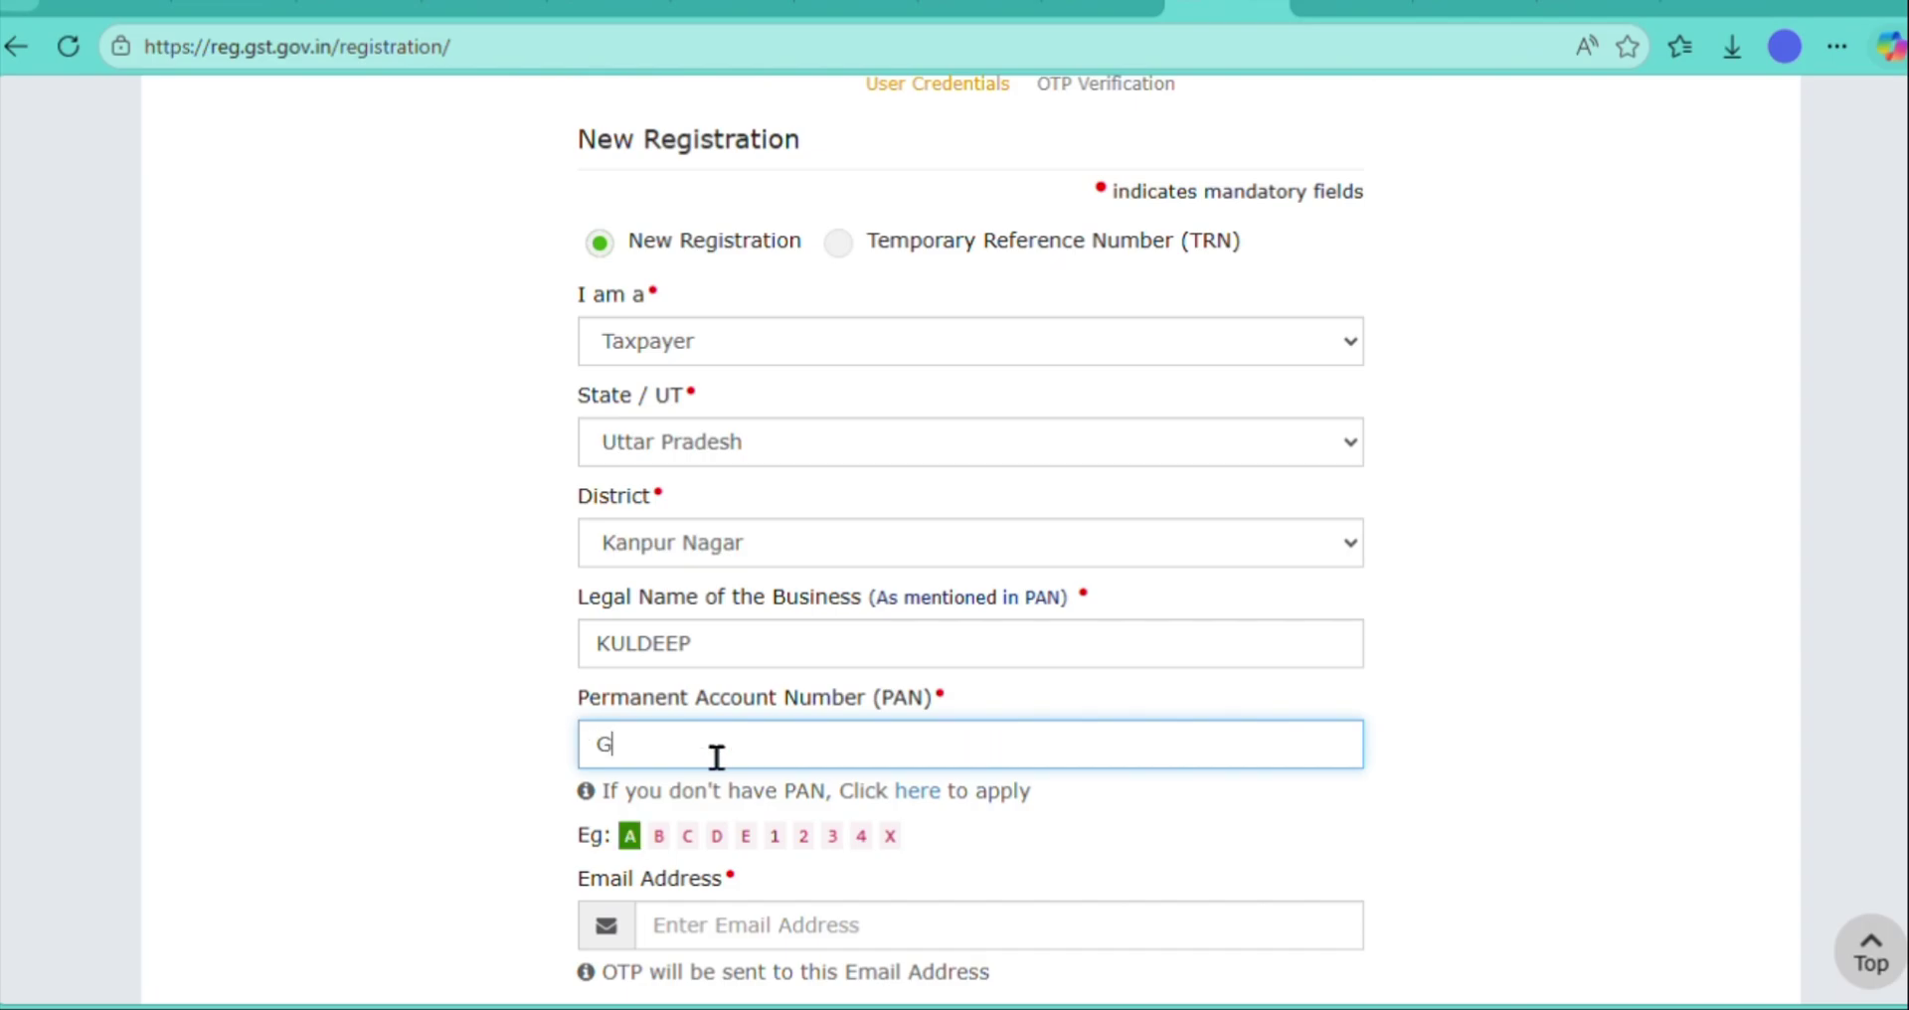
# - Enter the business PAN in the registration form
pyautogui.press('Tab')
pyautogui.scroll(-3, 883, 679)
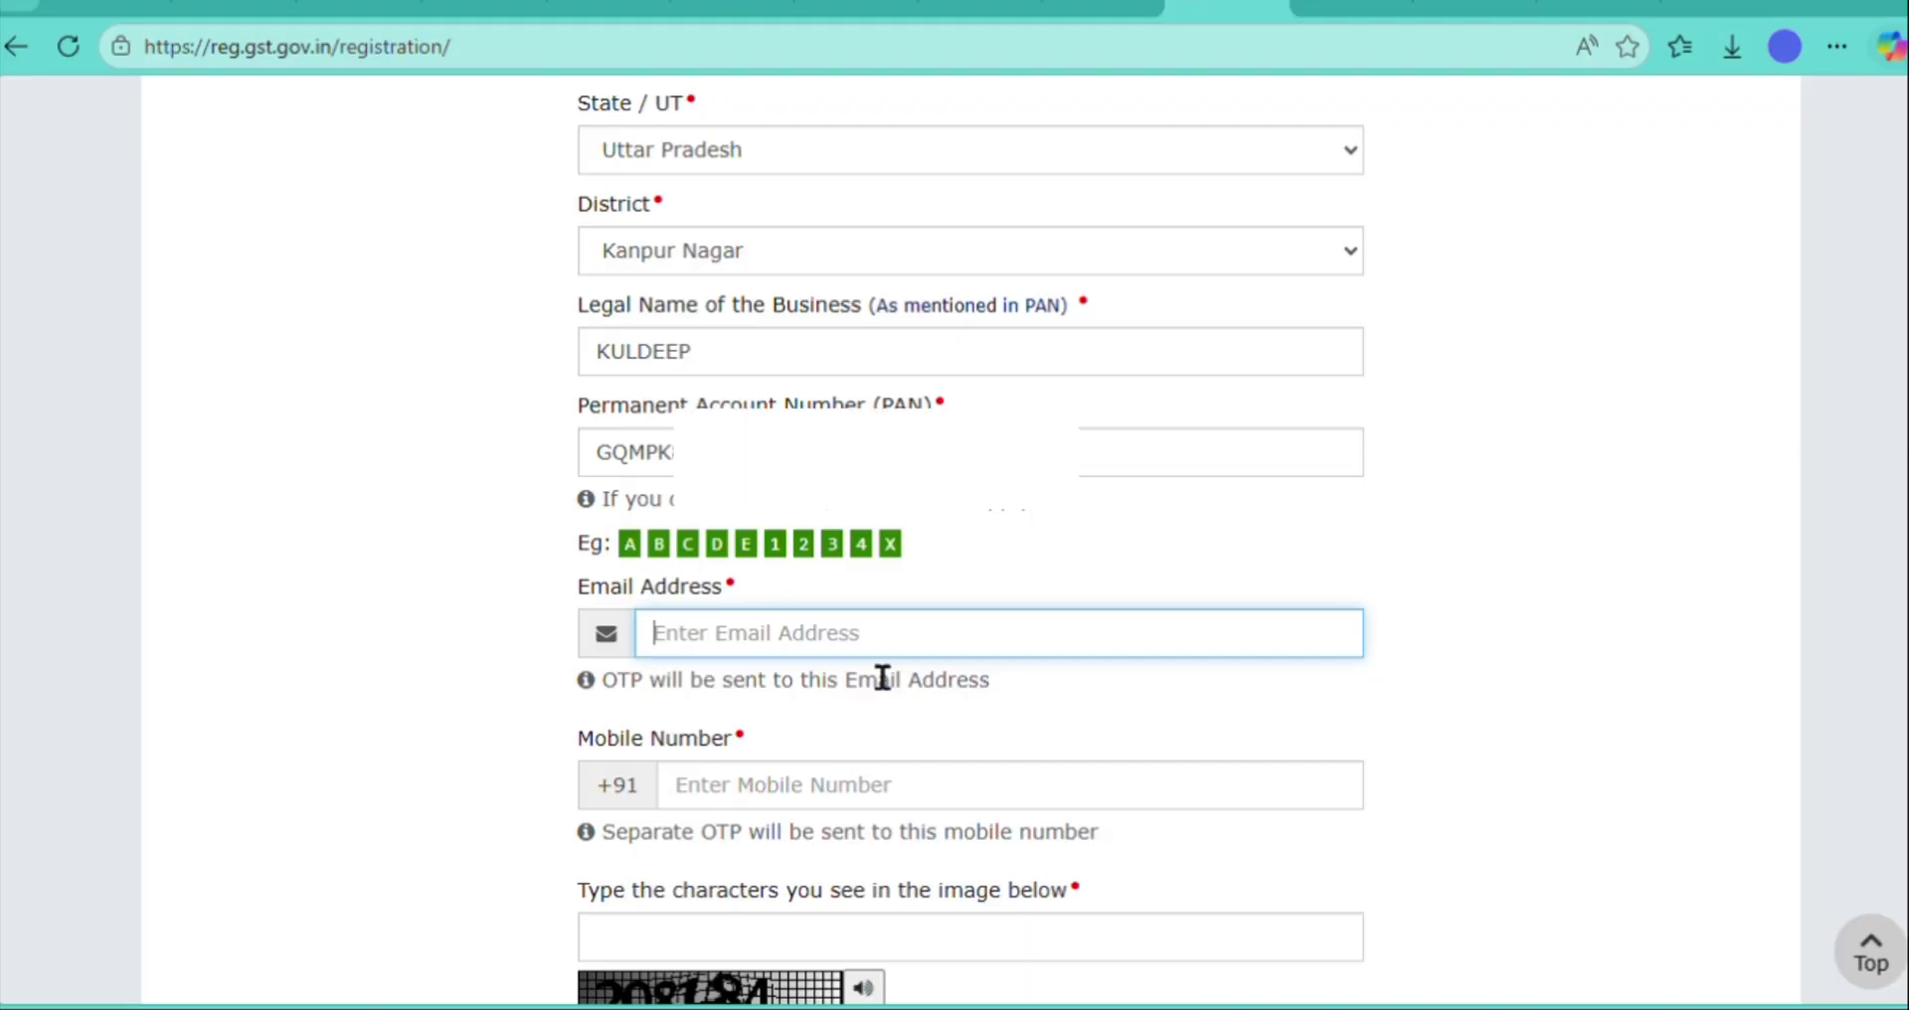
# - Fill in the applicant's e-mail address and mobile number
pyautogui.write('KUL')
pyautogui.press('BackSpace')
pyautogui.press('BackSpace')
pyautogui.press('BackSpace')
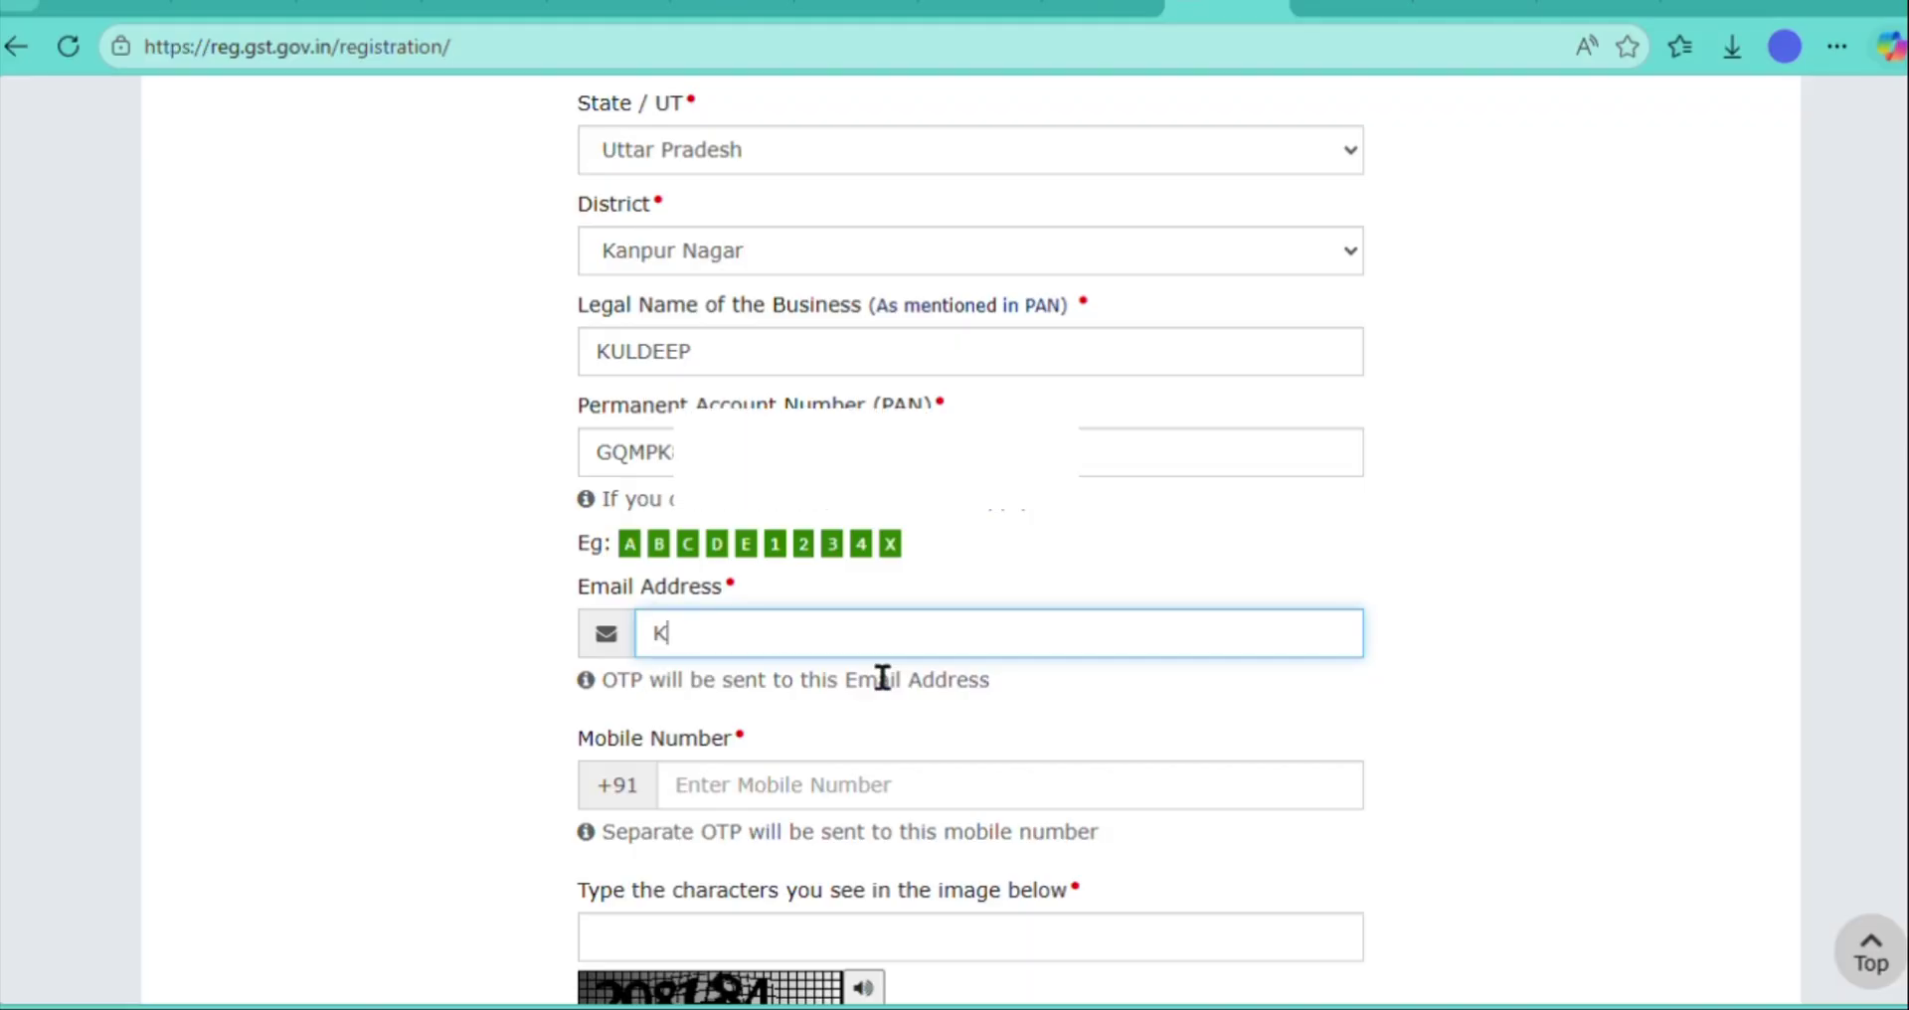
pyautogui.click(798, 807)
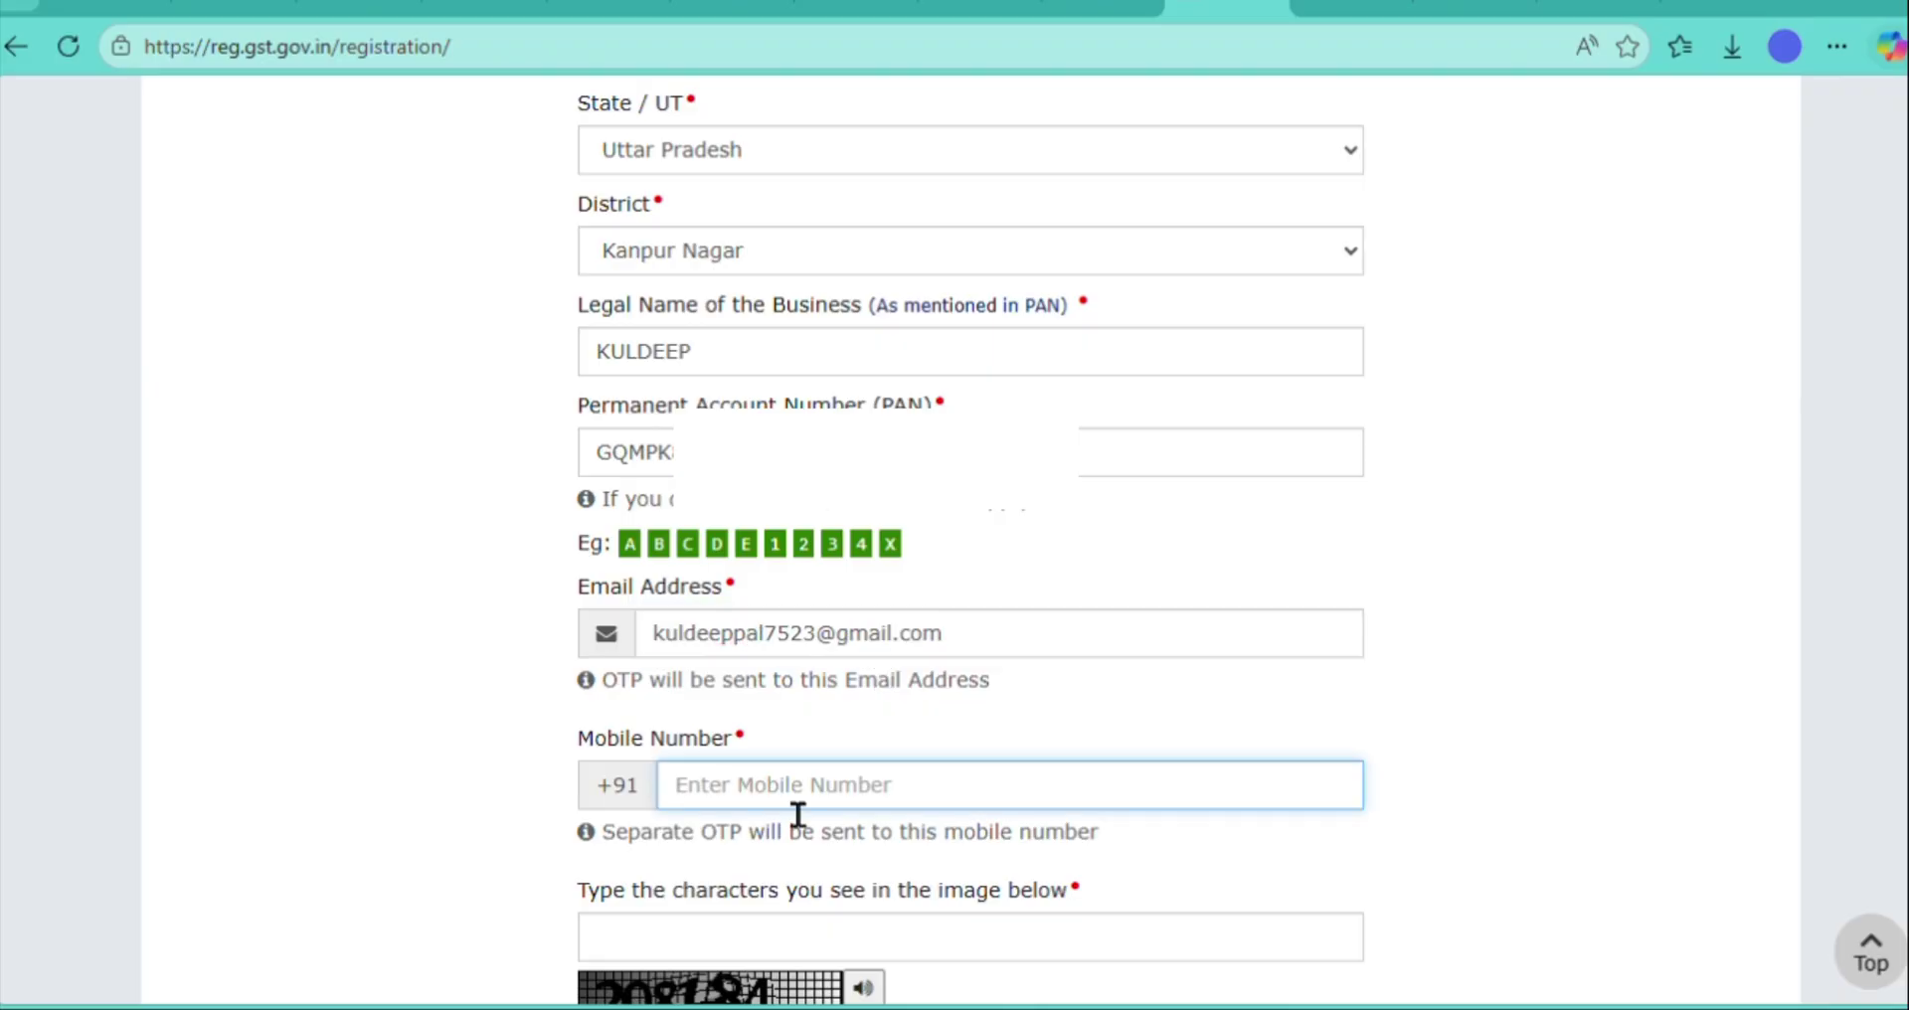
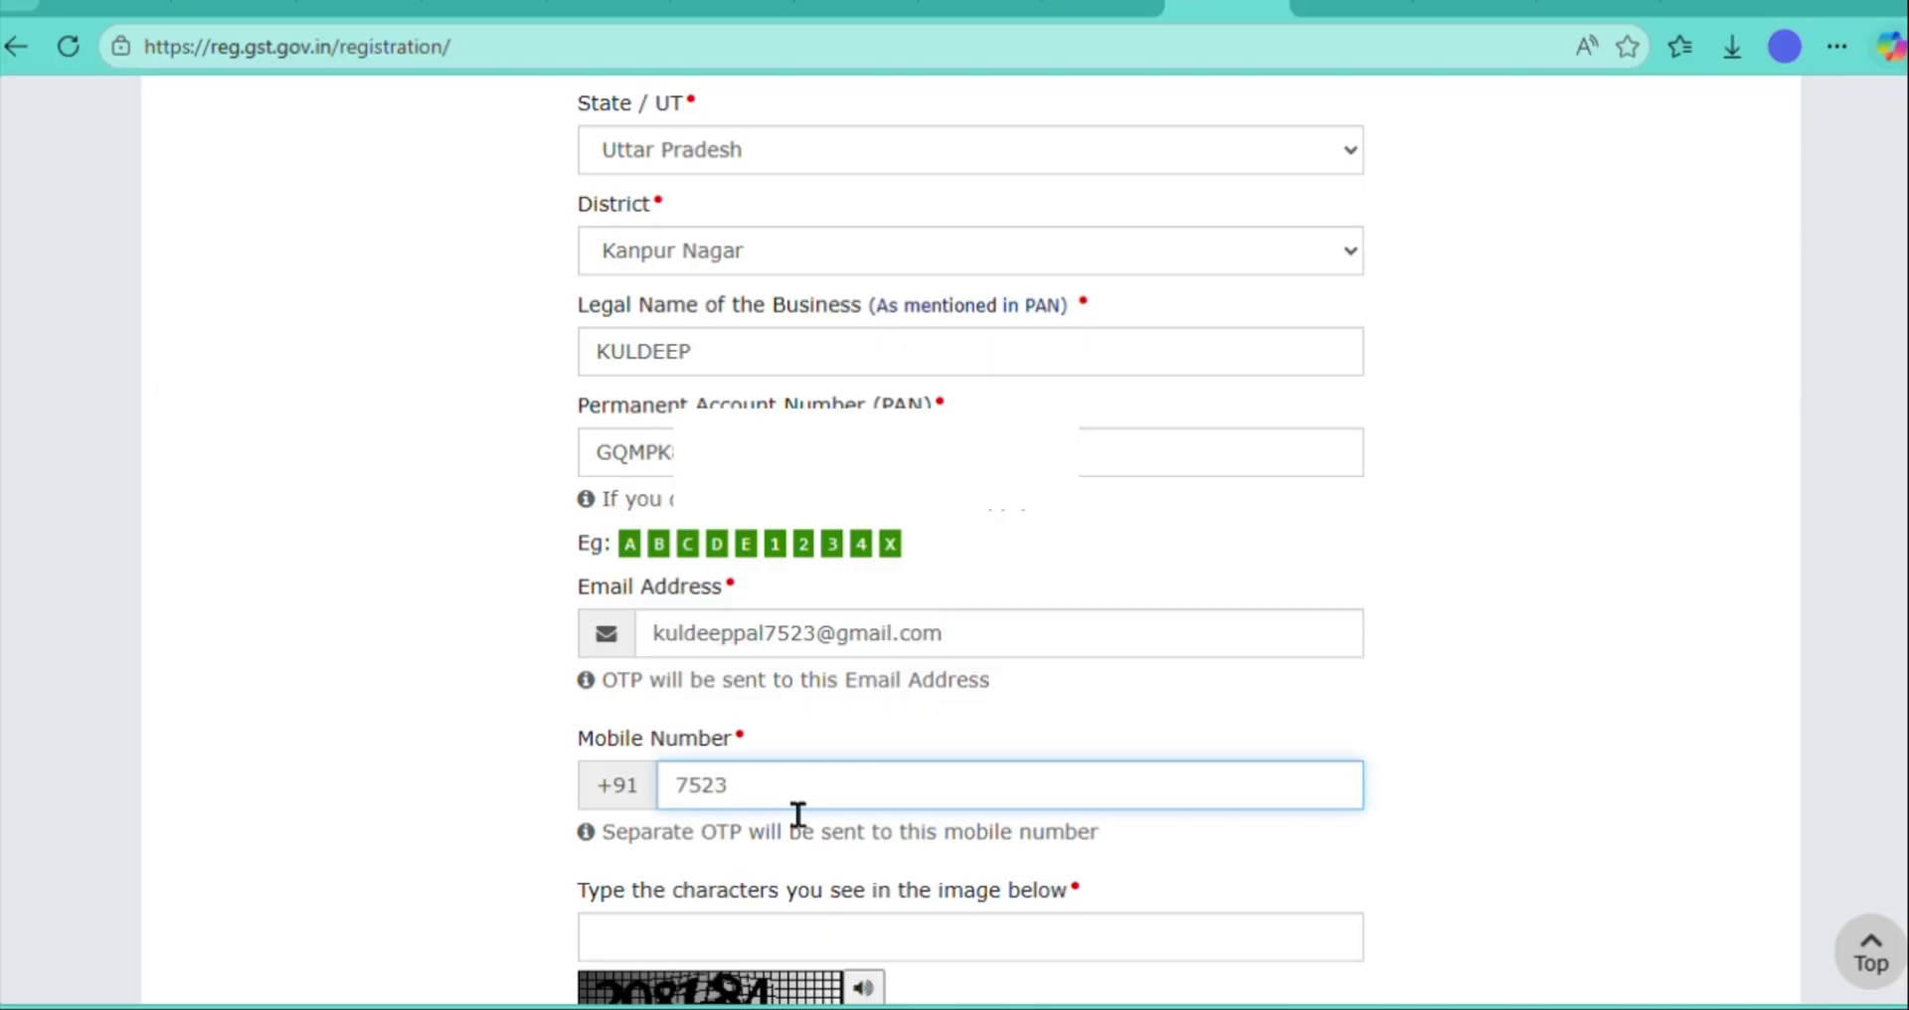
pyautogui.click(511, 880)
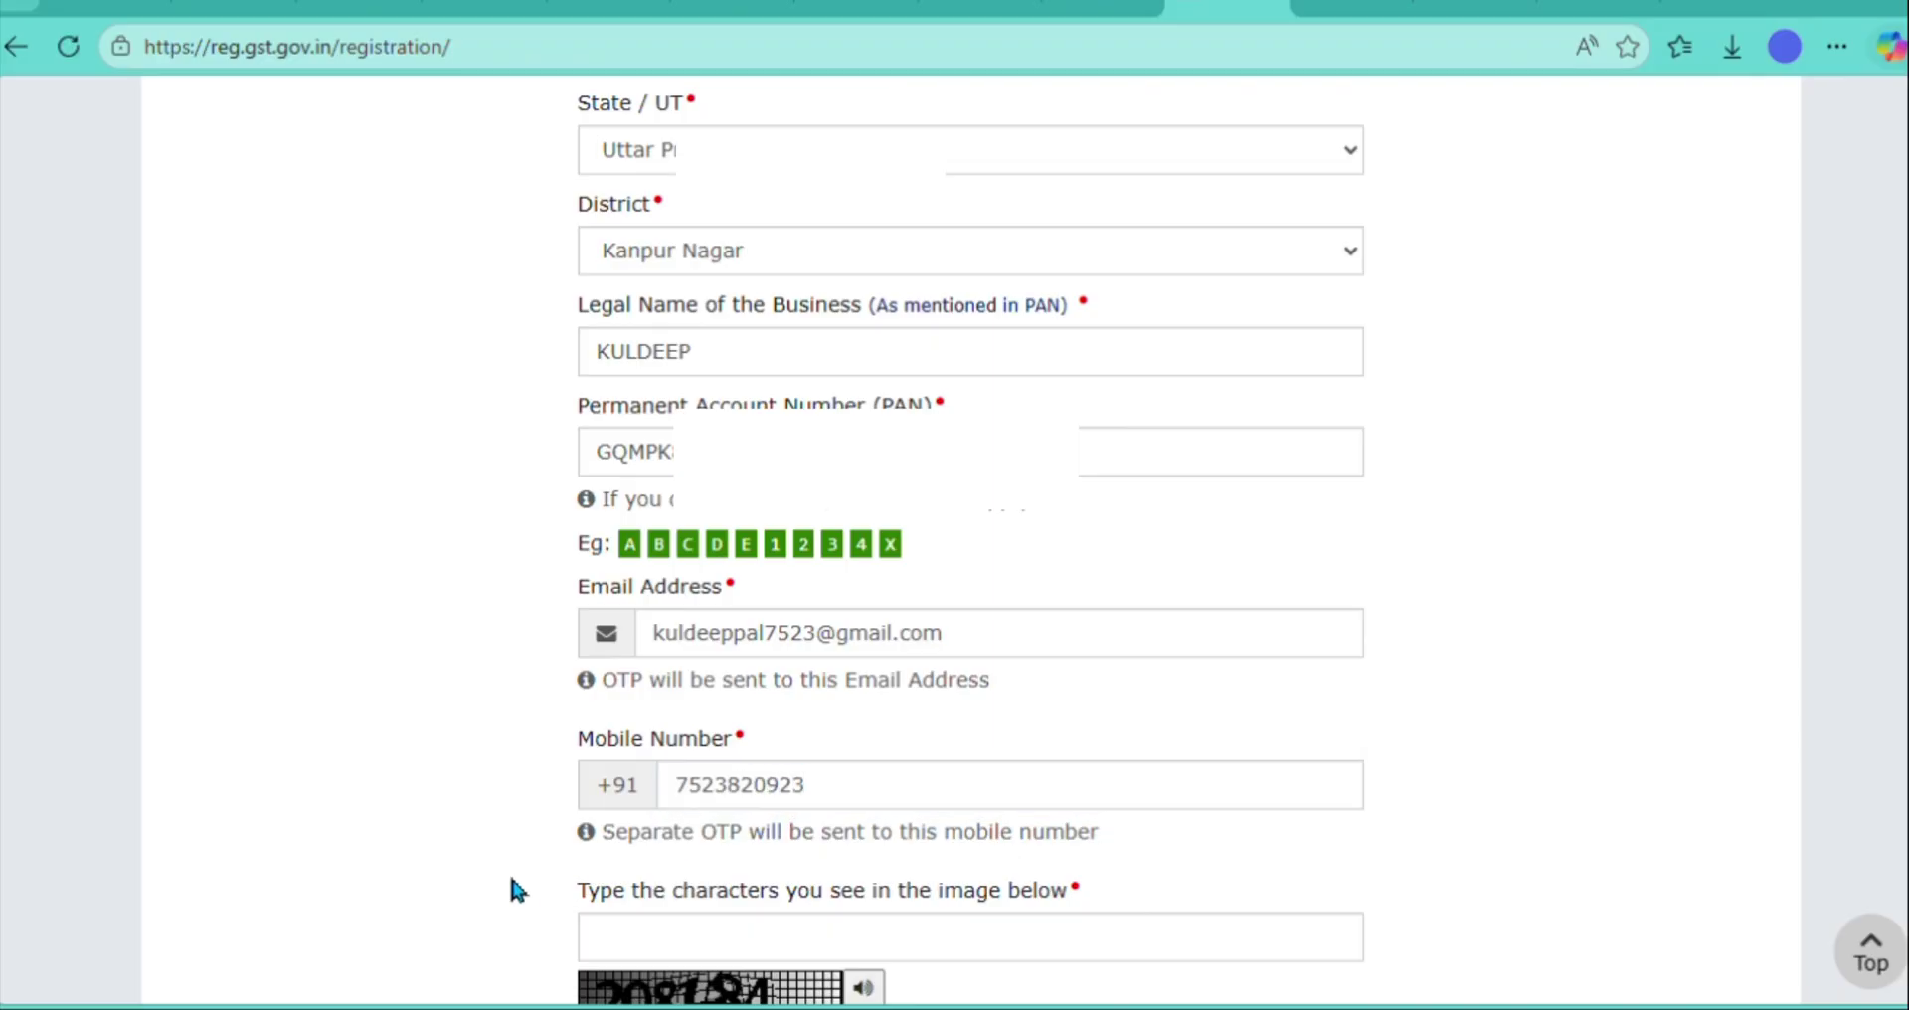
# - Enter the captcha characters and proceed to OTP verification
pyautogui.scroll(-1, 511, 880)
pyautogui.scroll(-2, 509, 871)
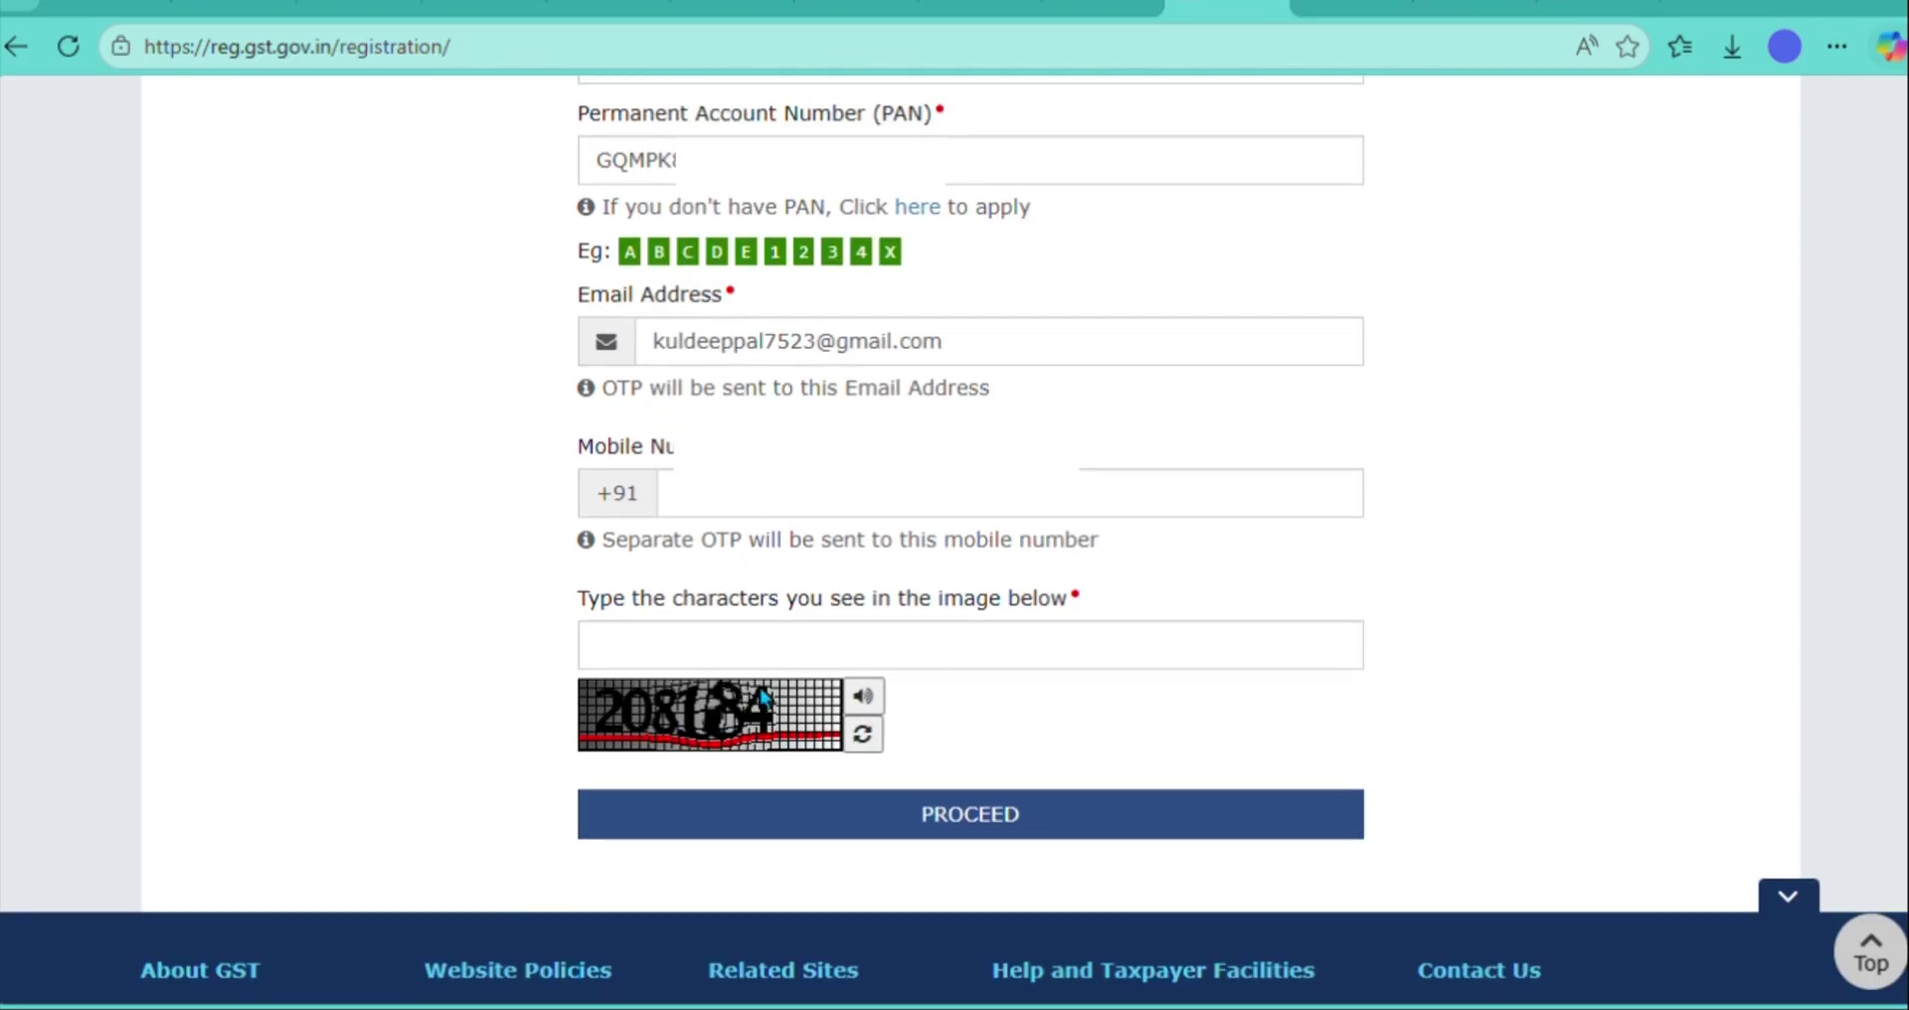
pyautogui.click(801, 660)
pyautogui.write('208184')
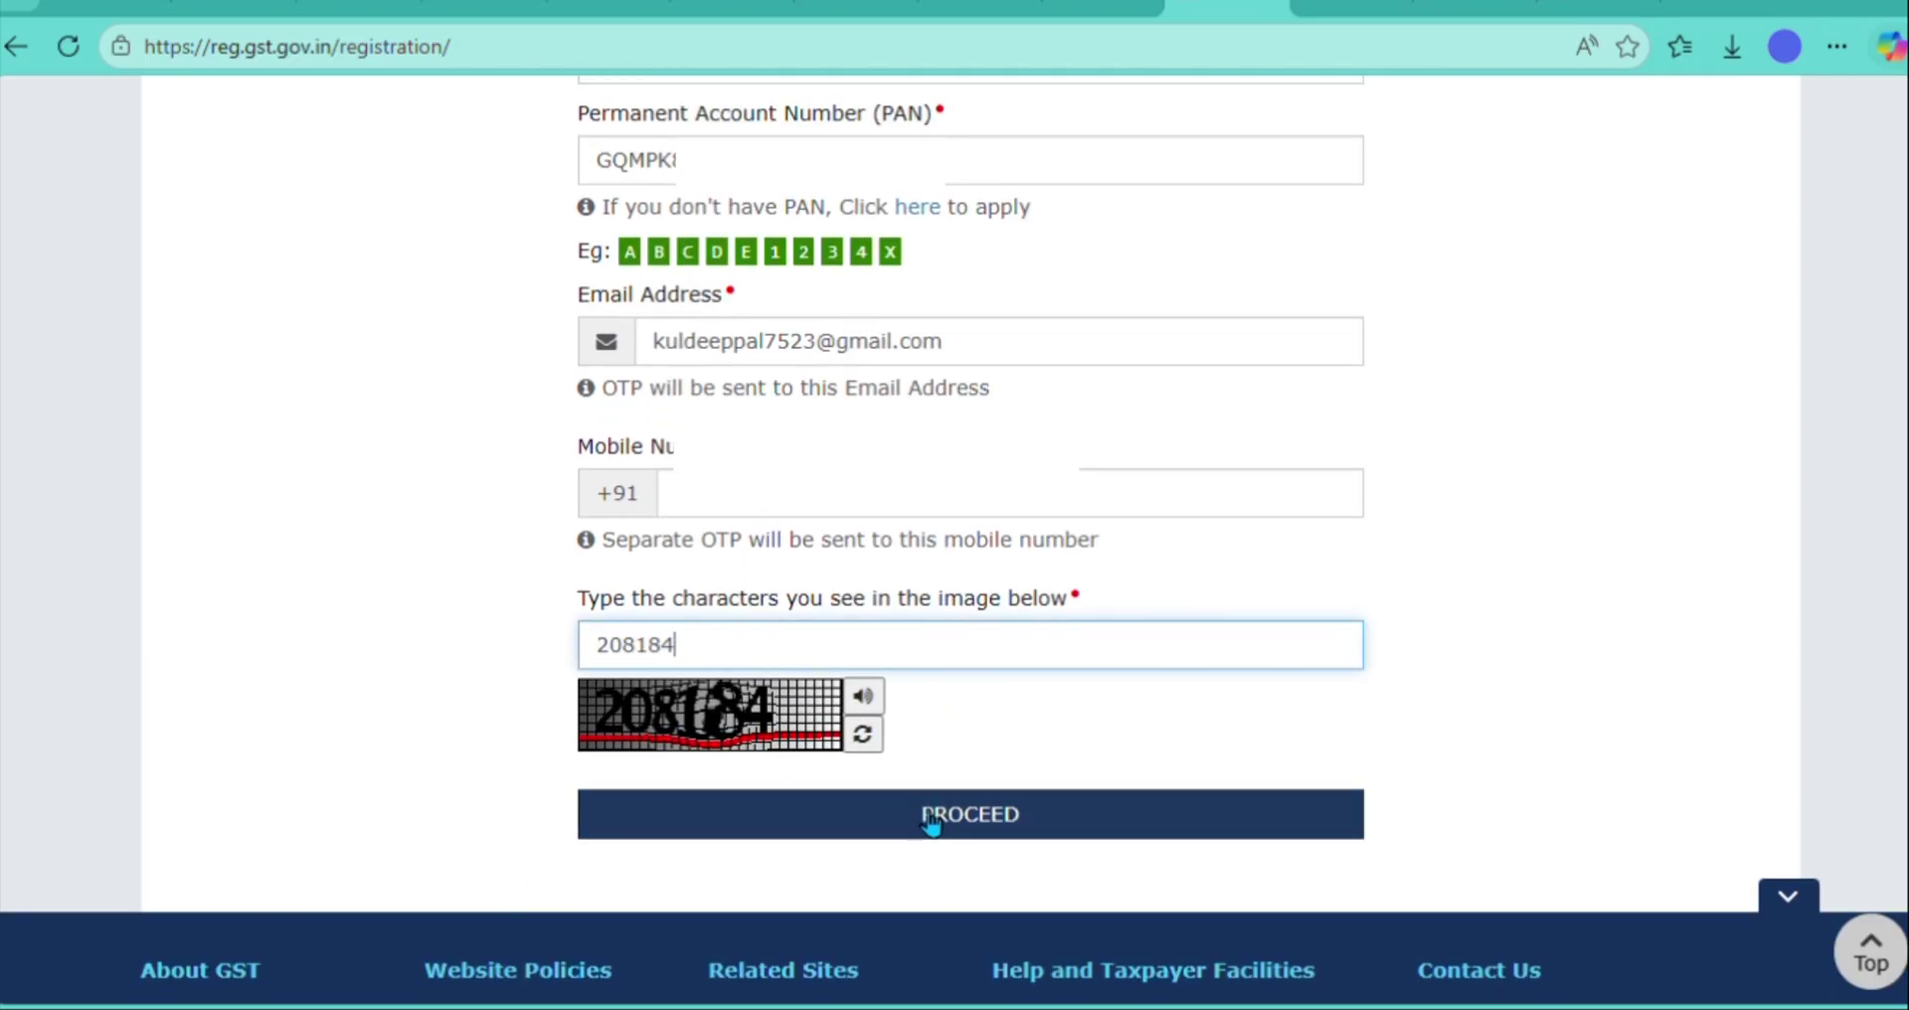
pyautogui.click(1009, 811)
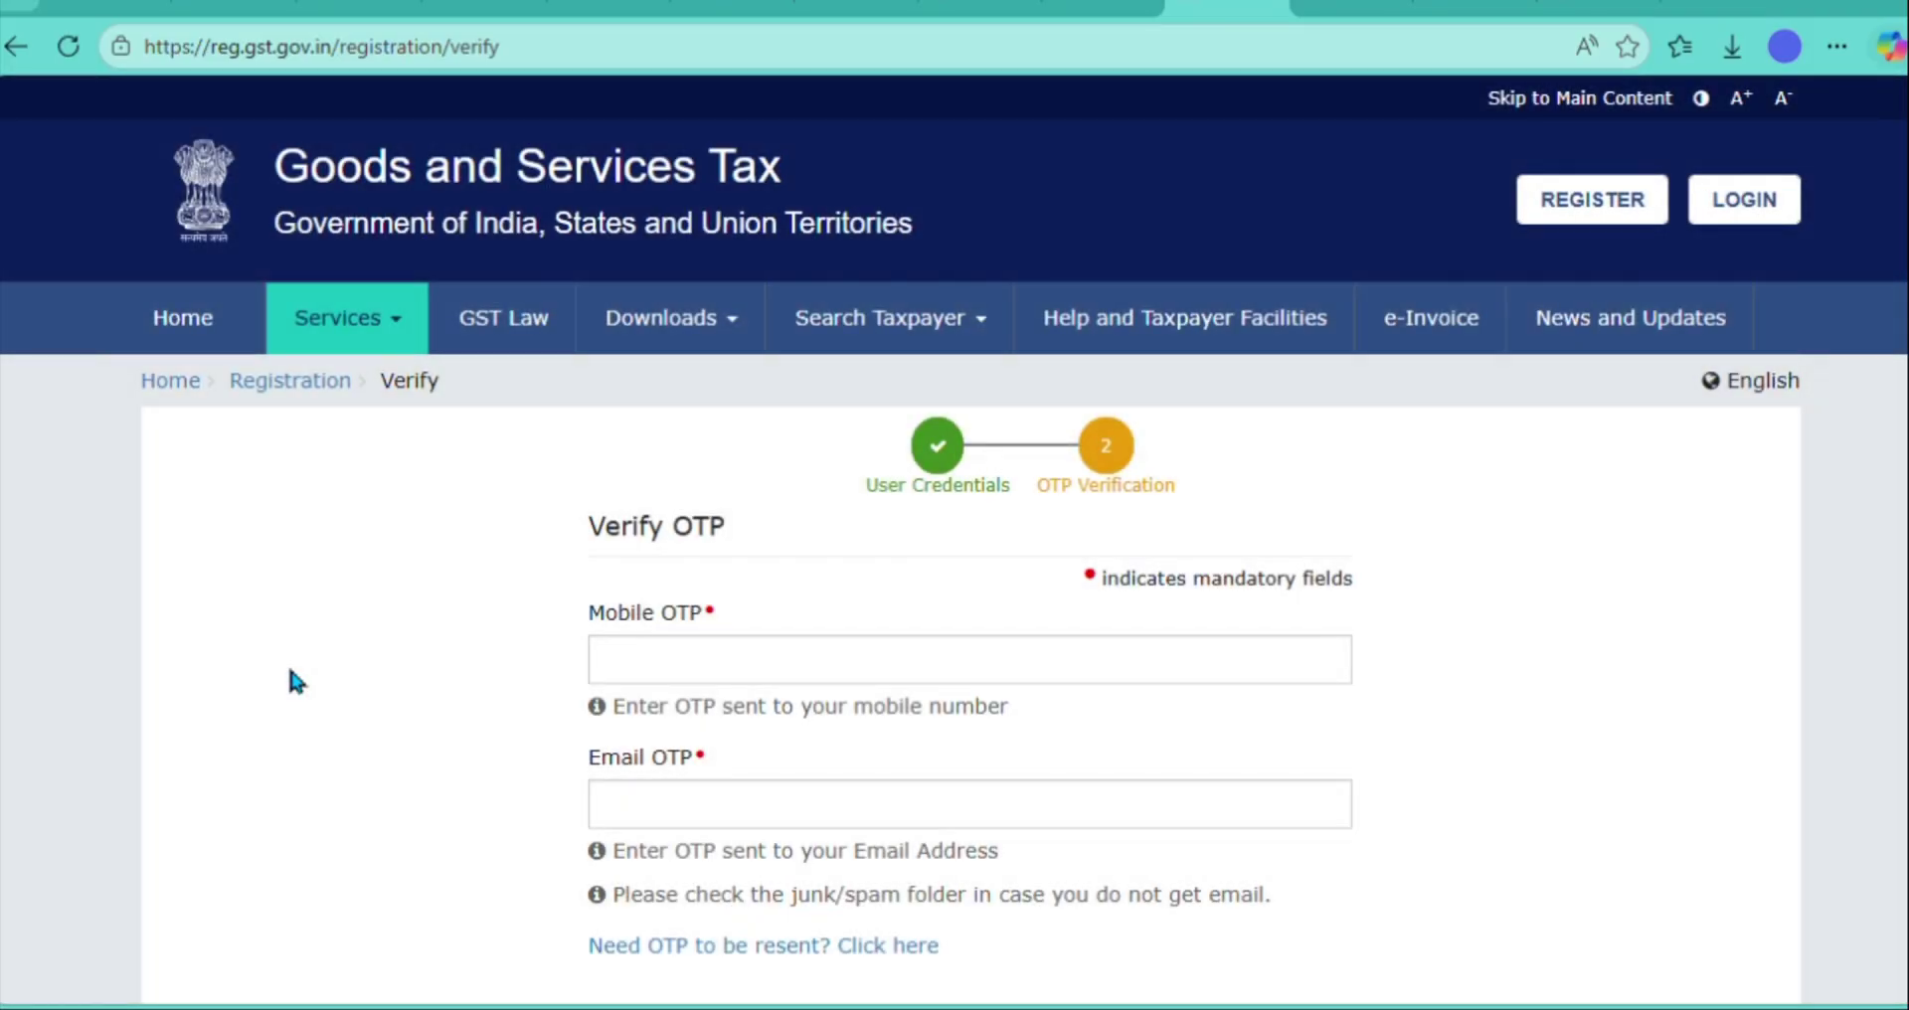
# - Enter the mobile and e-mail OTPs and submit to complete Part A
pyautogui.scroll(-2, 289, 662)
pyautogui.click(704, 493)
pyautogui.write('••••••')
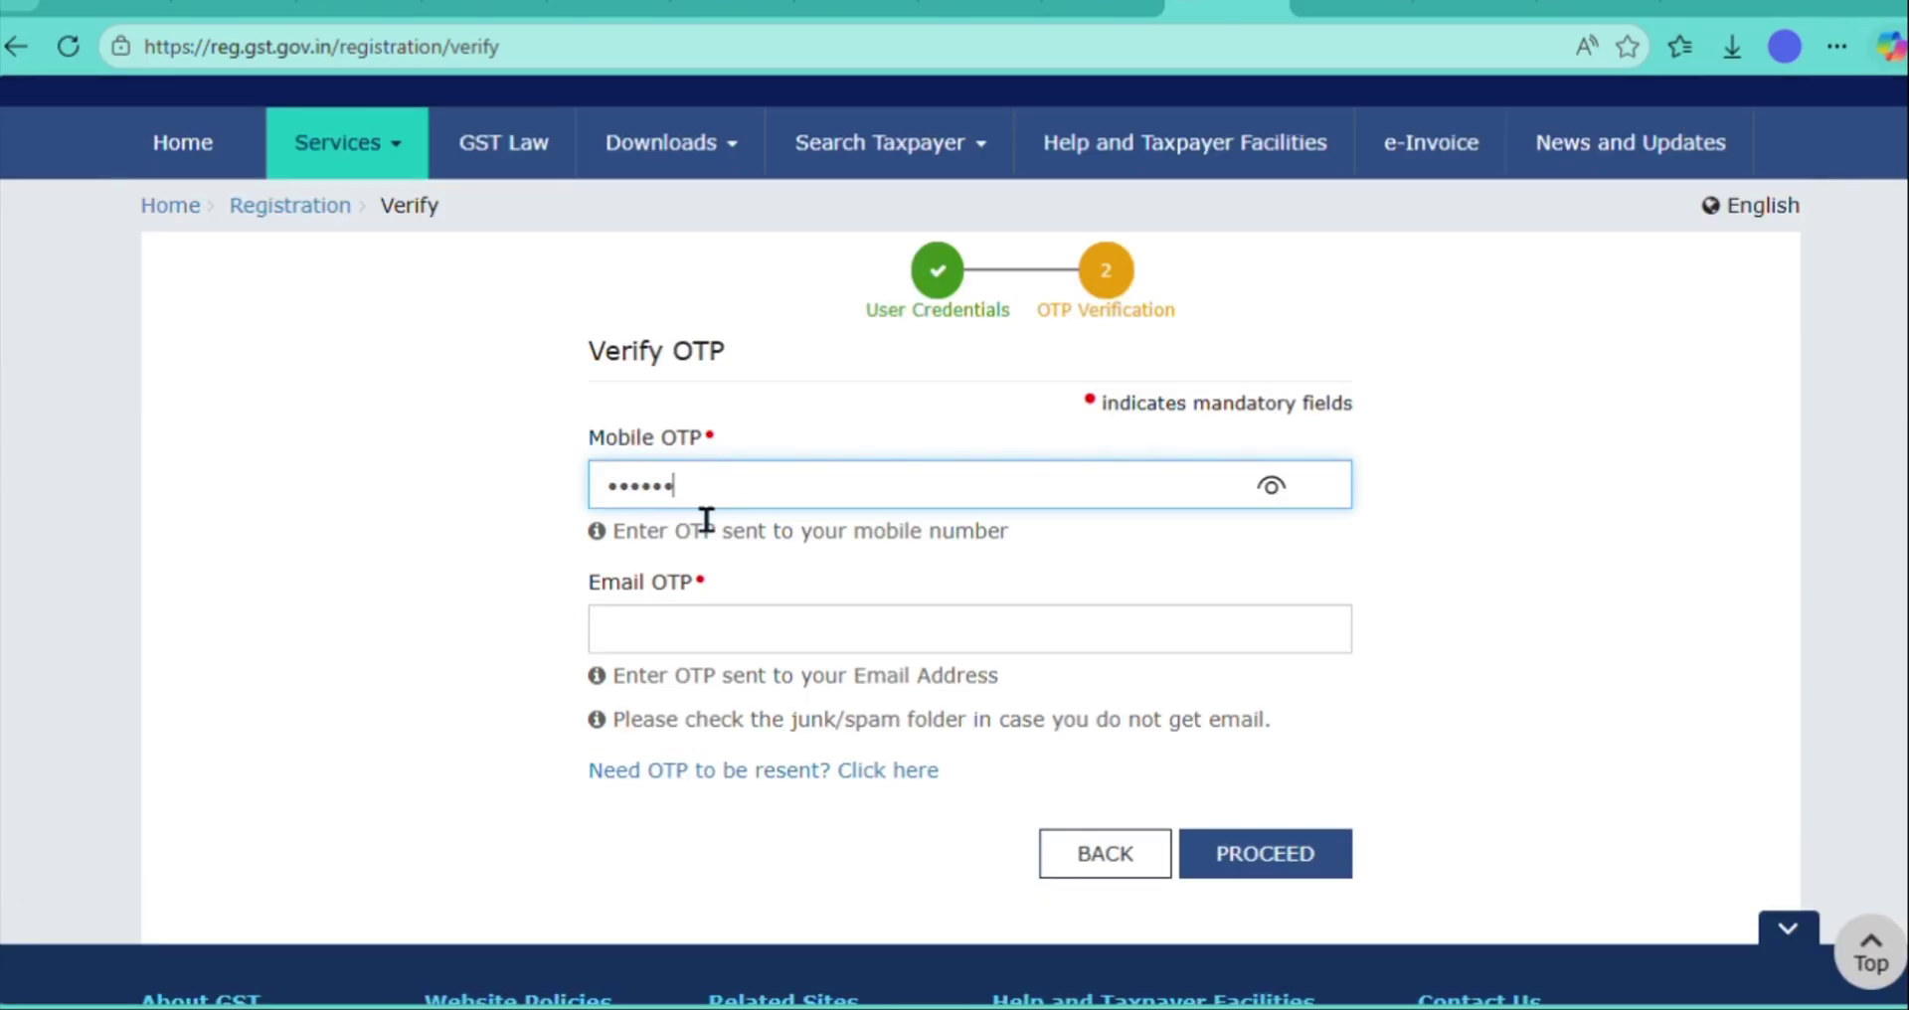
pyautogui.click(682, 634)
pyautogui.write('••')
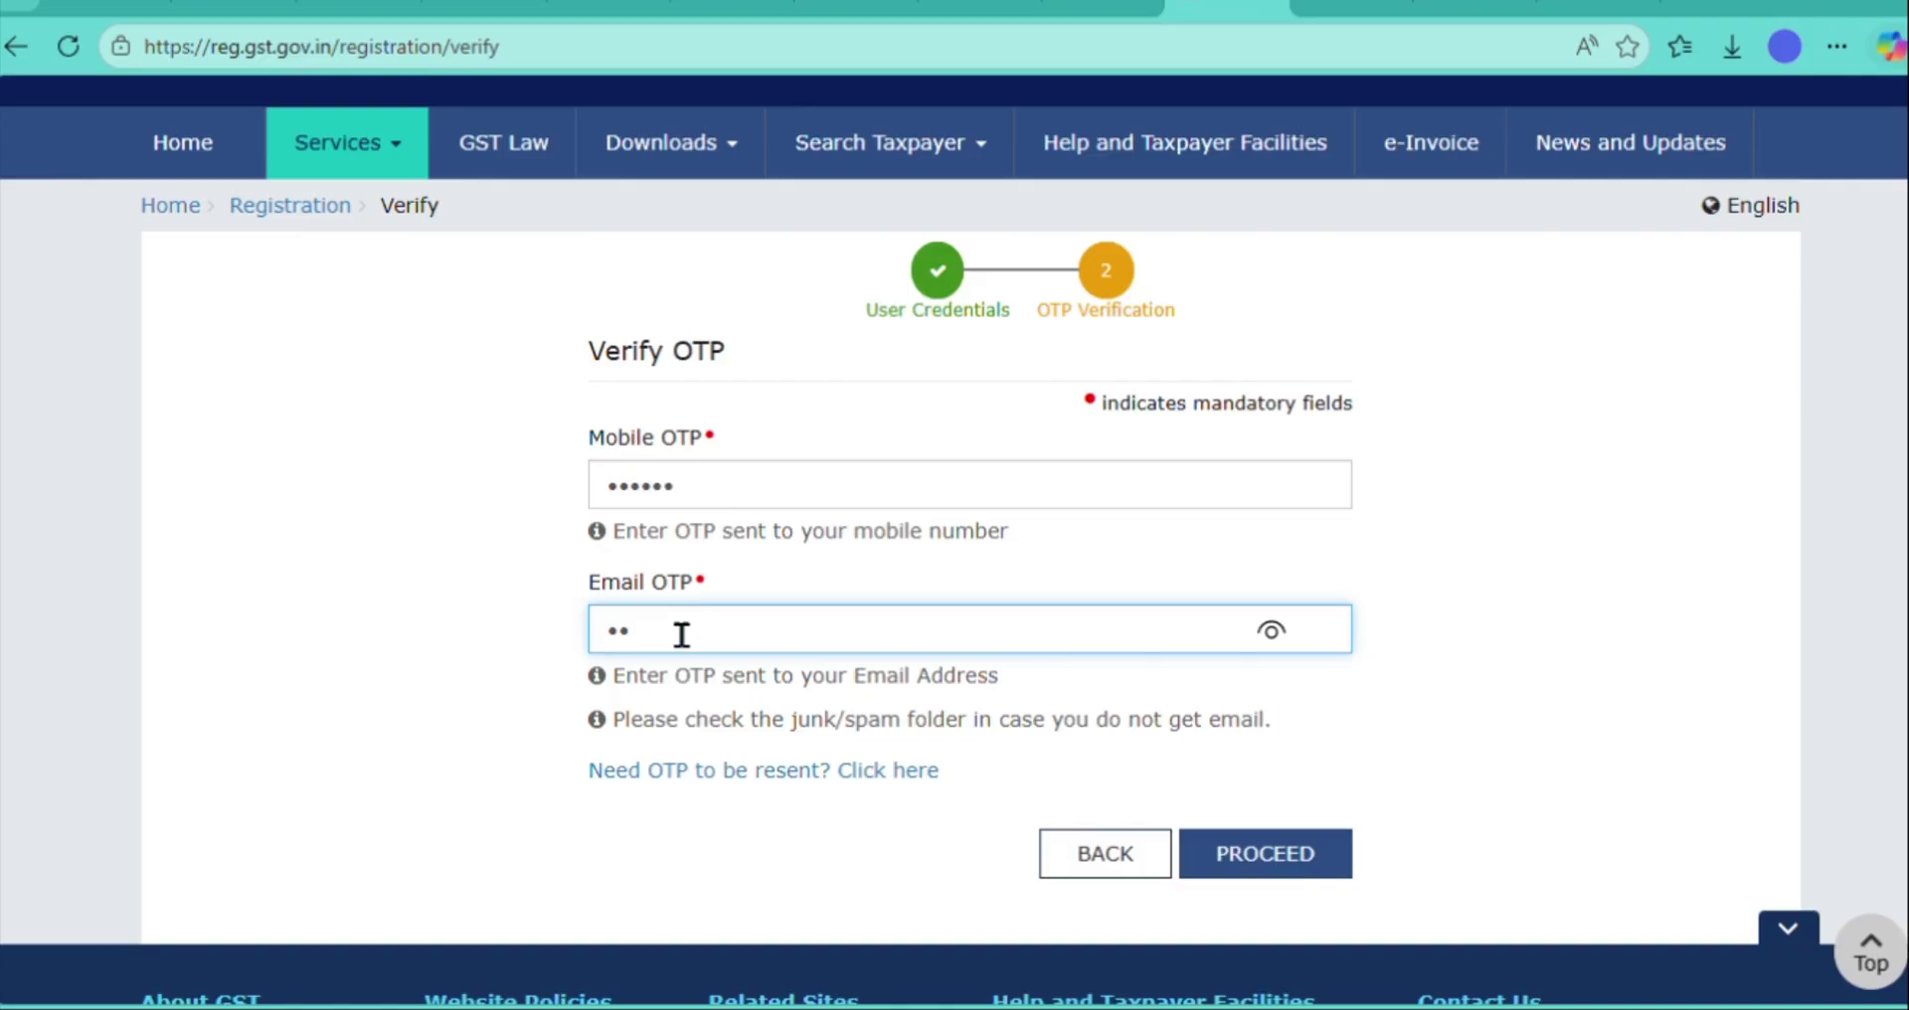
pyautogui.write('••••')
pyautogui.click(1295, 852)
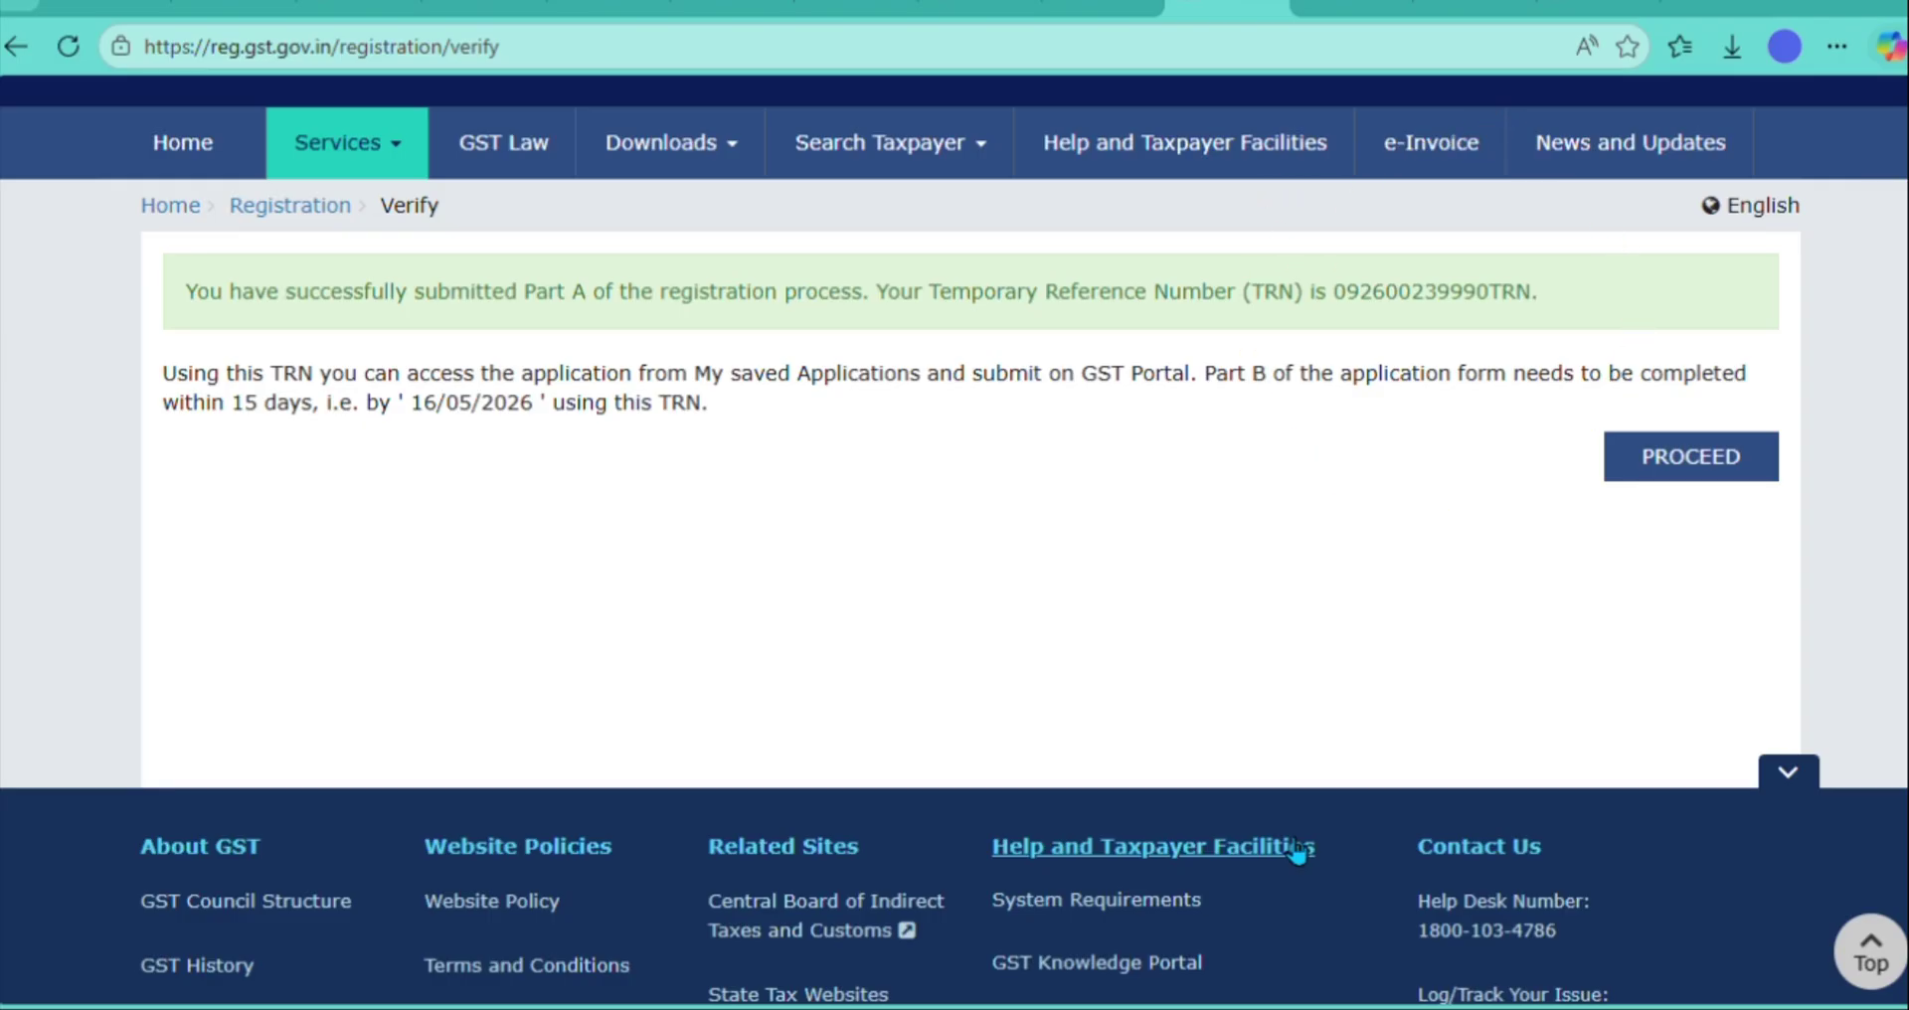
# - Log back in to the application with the Temporary Reference Number and captcha
pyautogui.click(1726, 456)
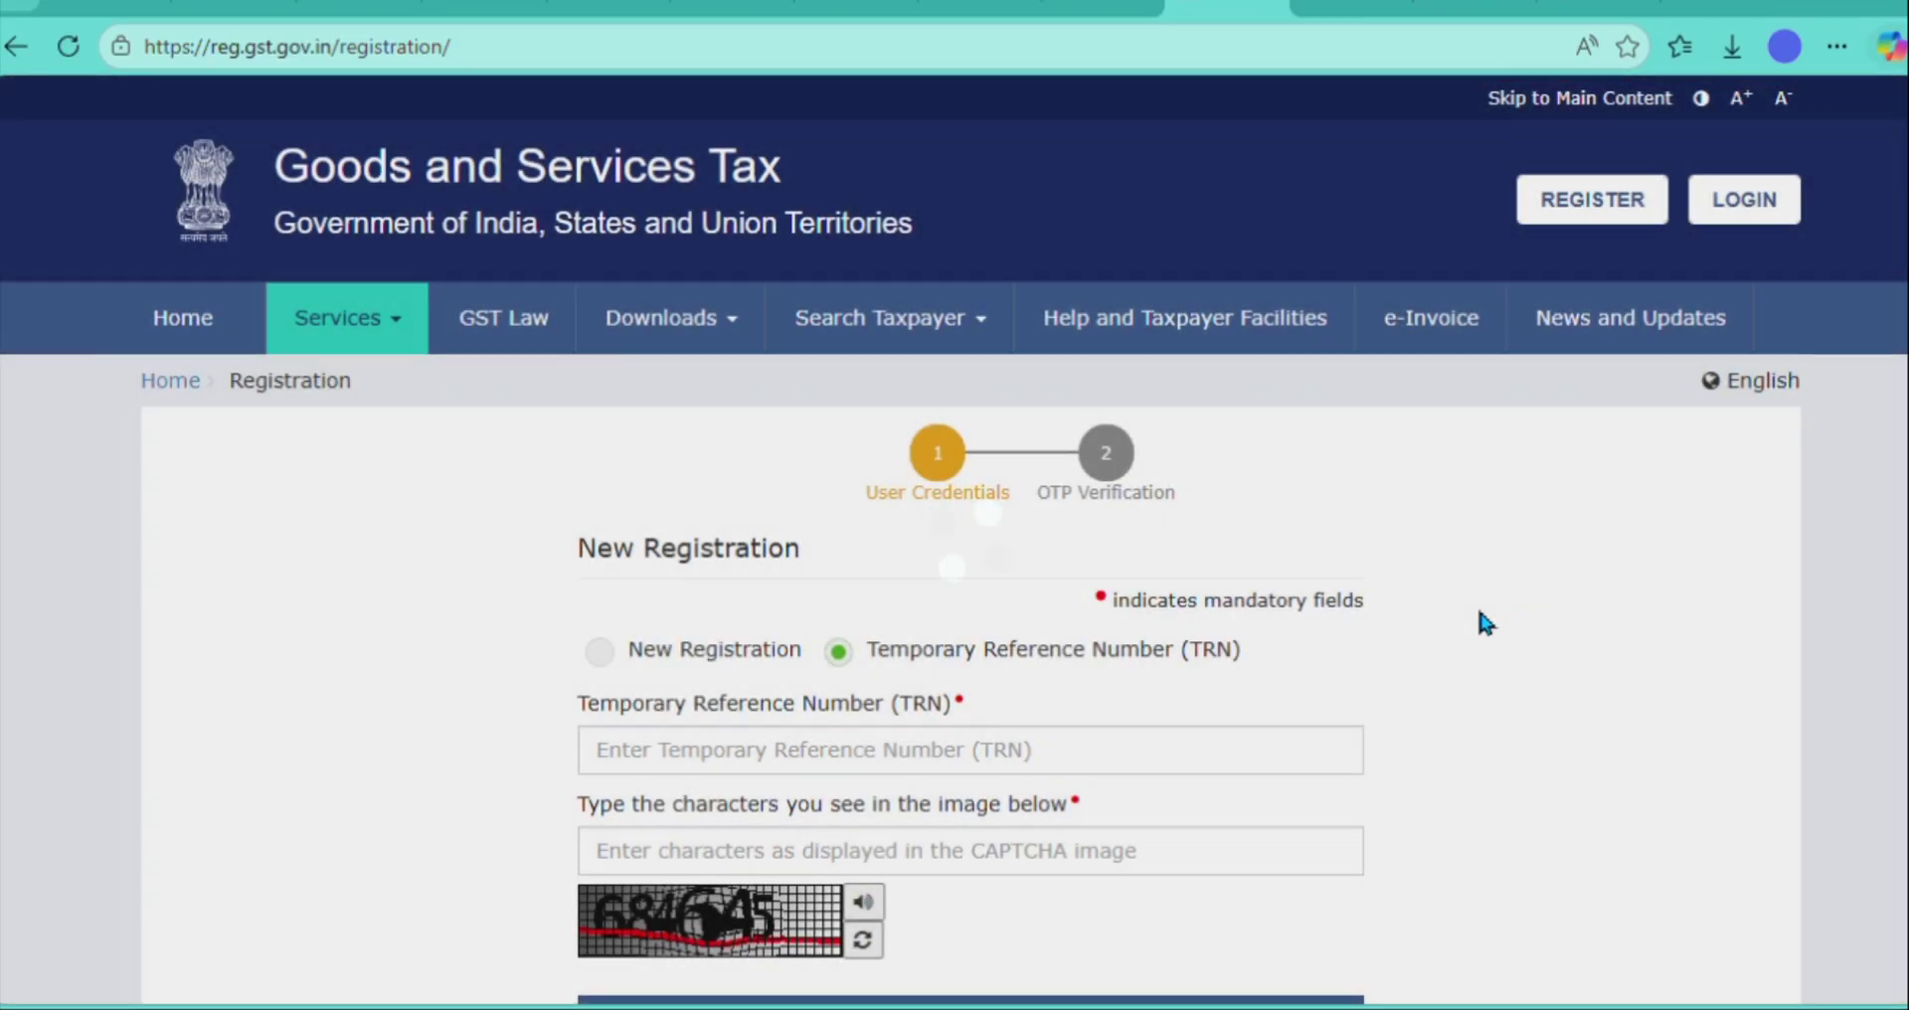
pyautogui.scroll(-2, 1479, 614)
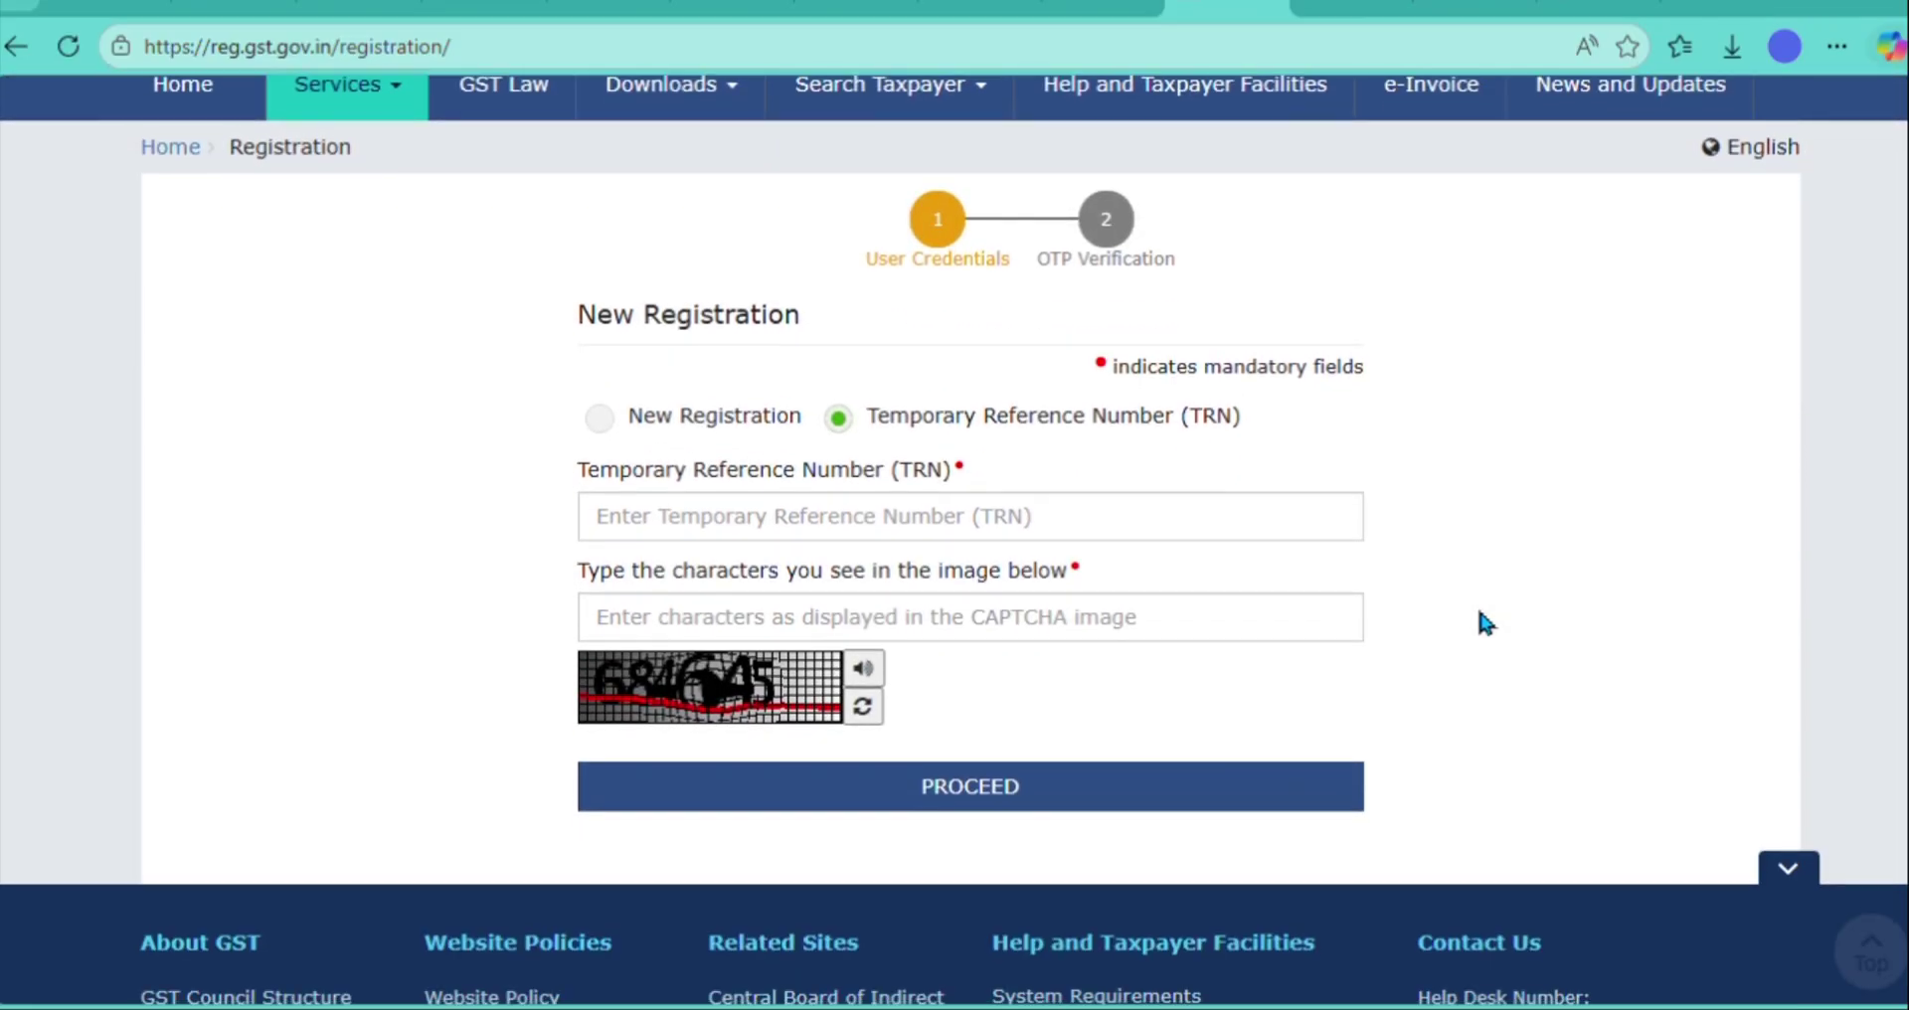
pyautogui.click(1187, 537)
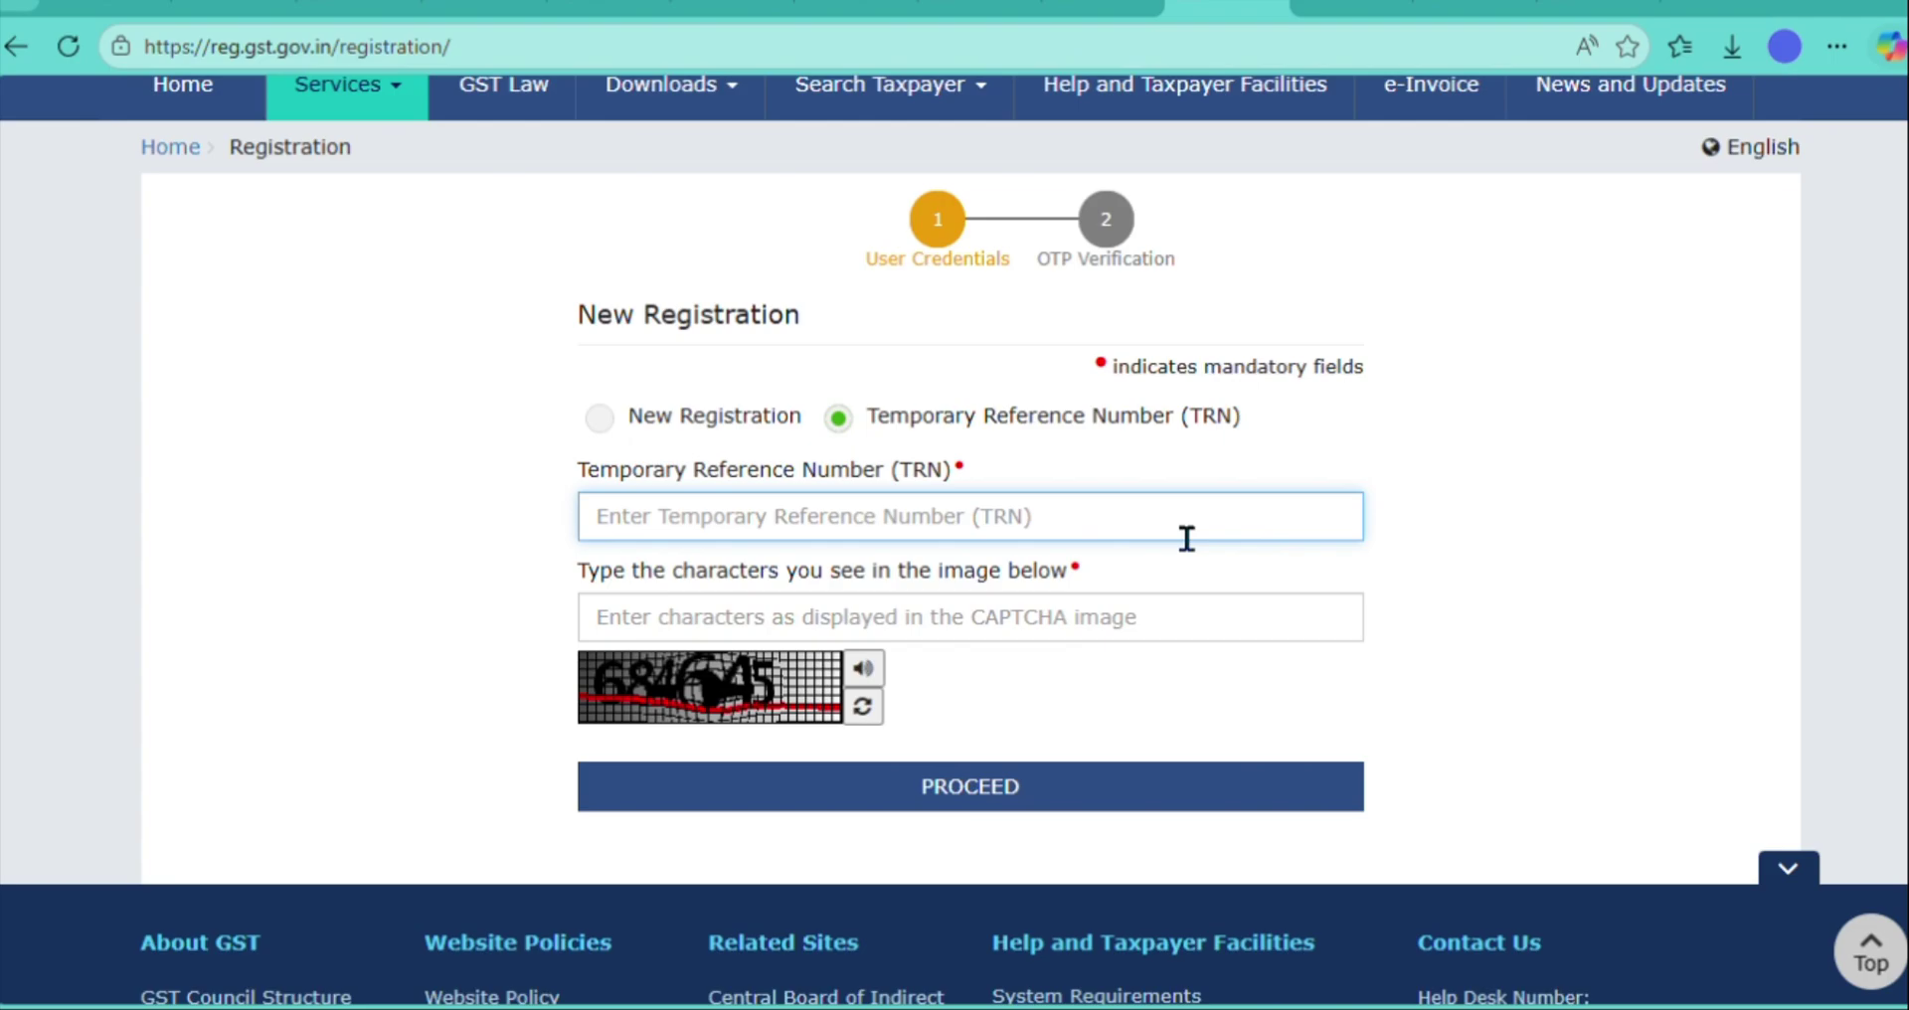
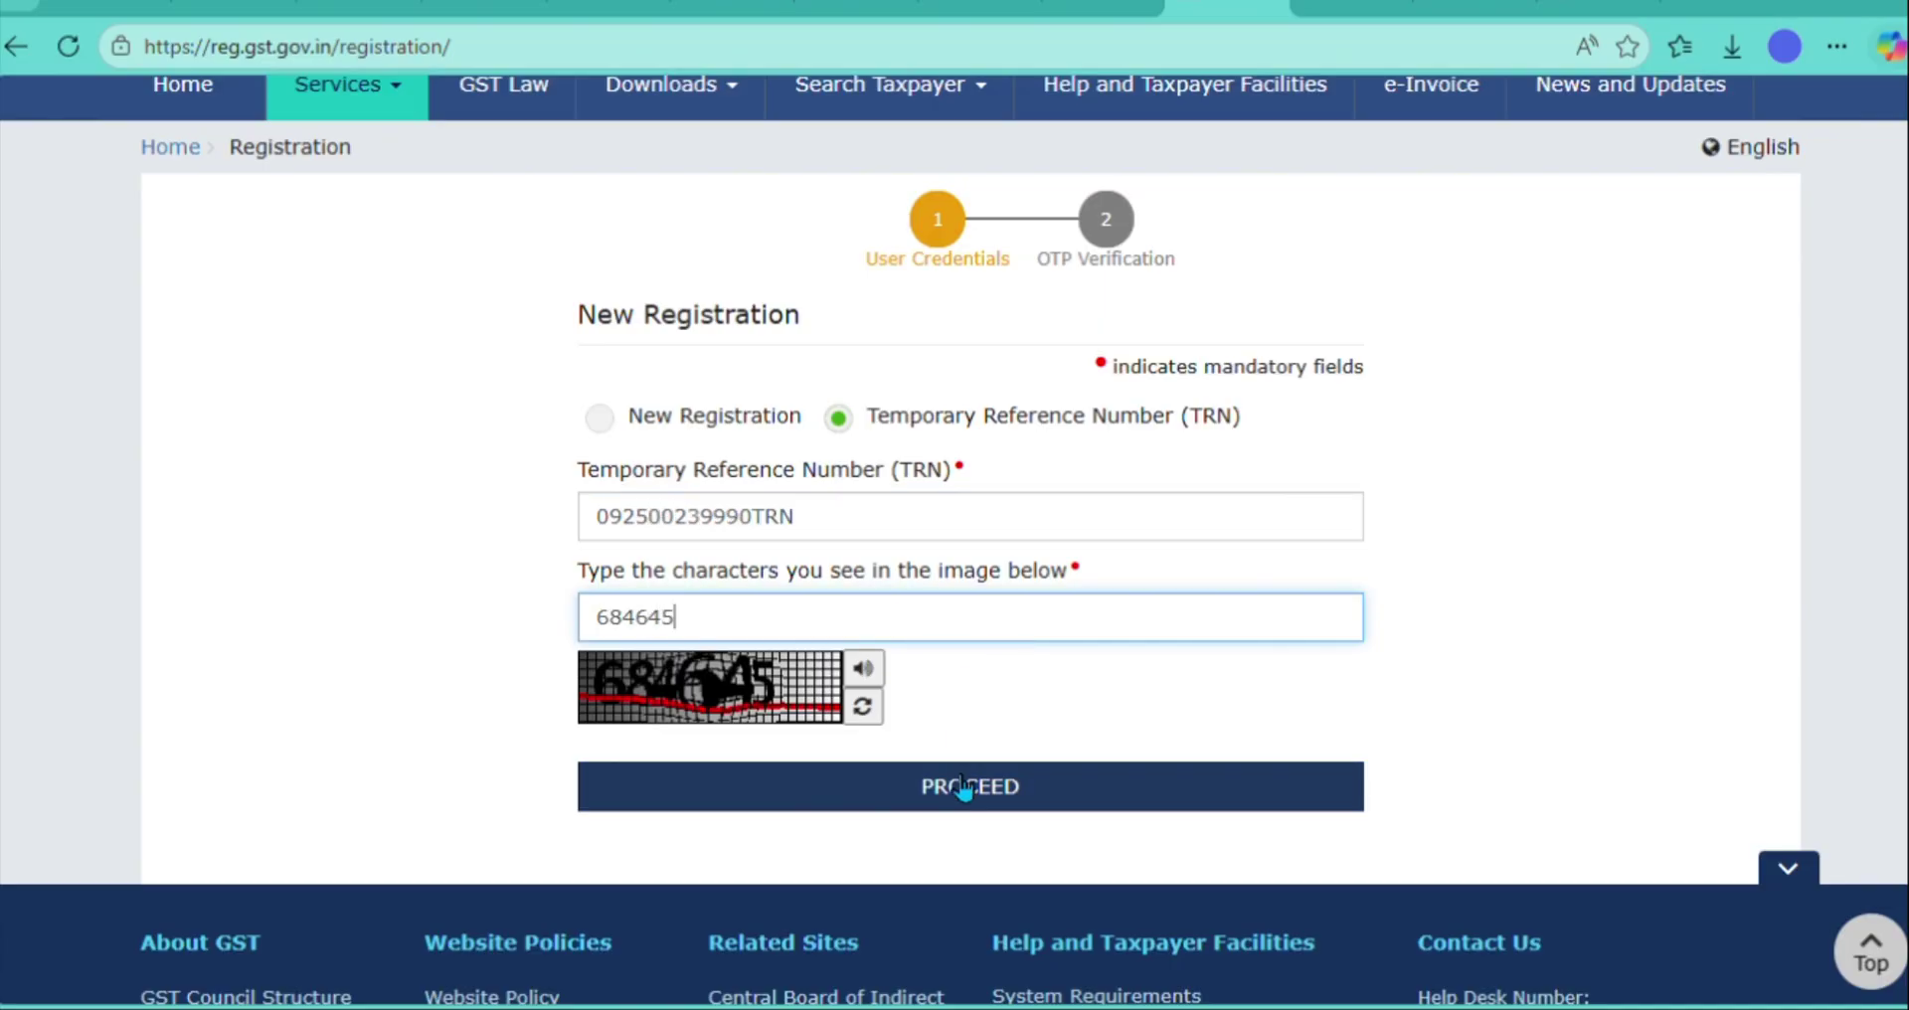
pyautogui.click(963, 789)
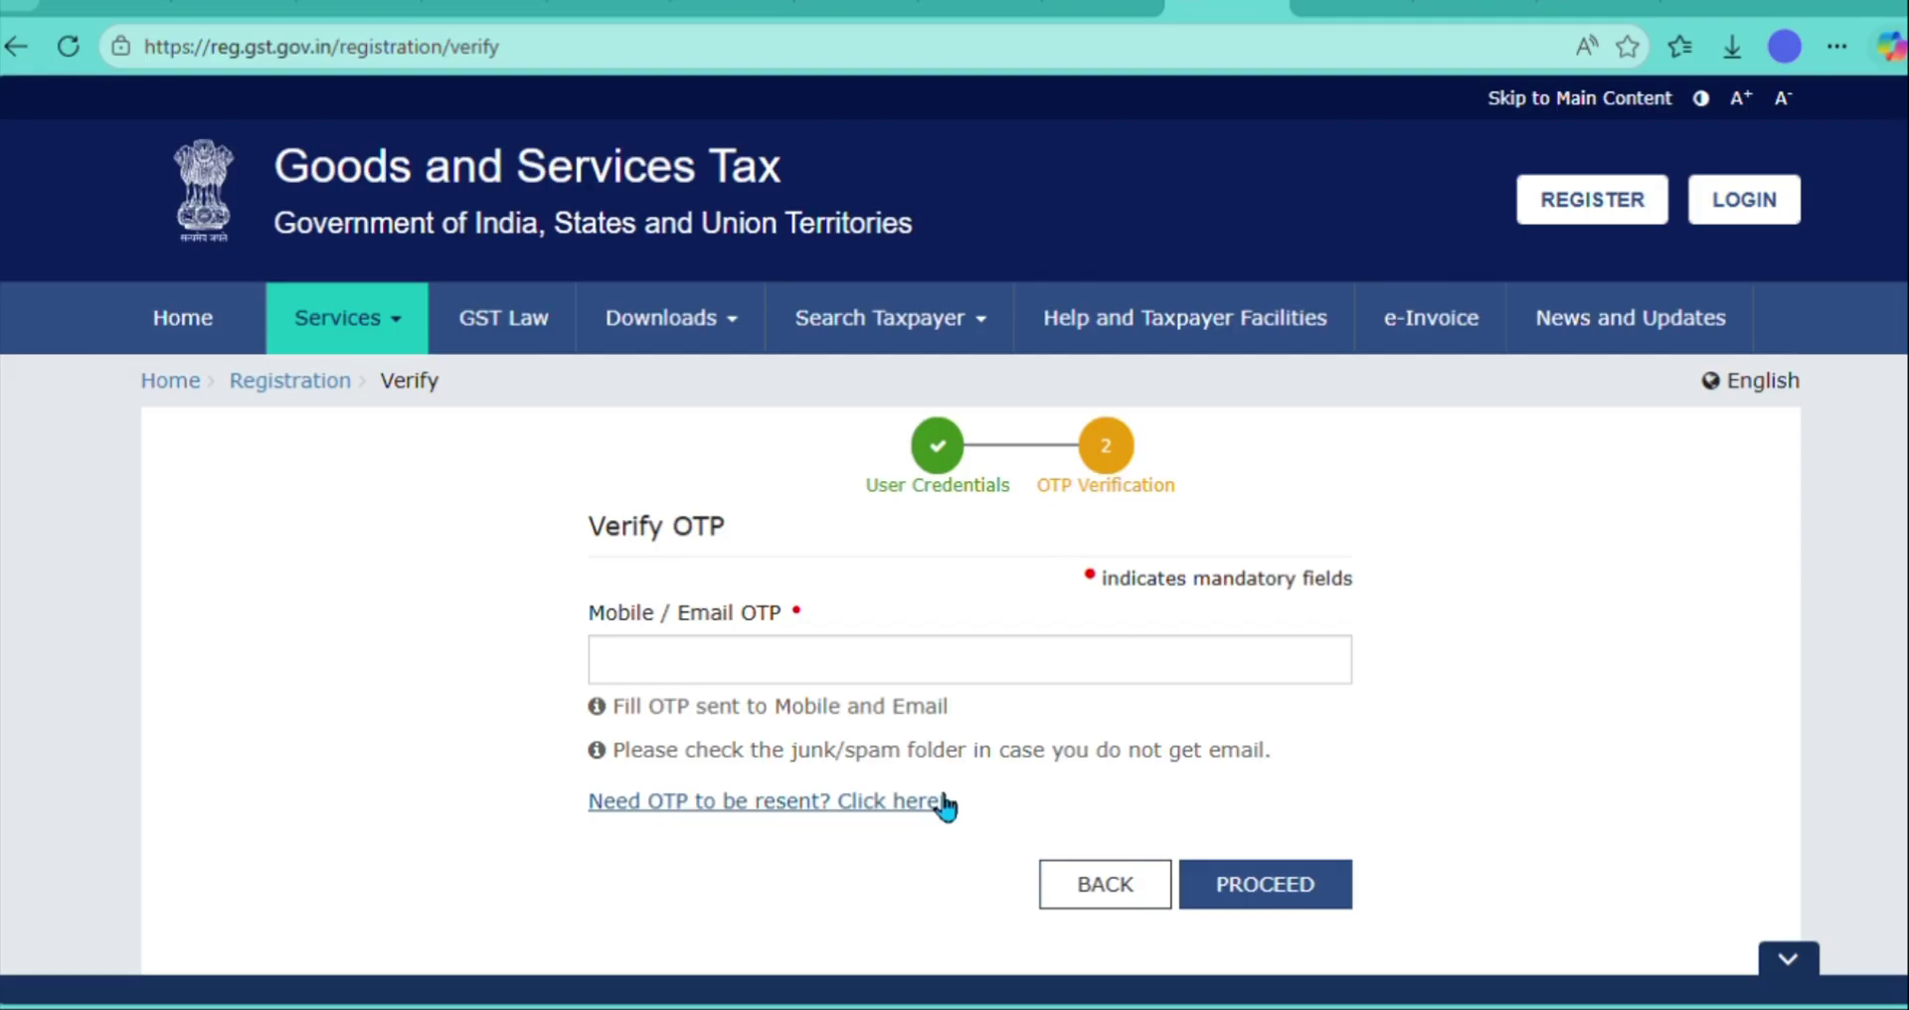
# - Enter the login OTP and proceed to the dashboard showing the REG-01 draft
pyautogui.click(977, 683)
pyautogui.write('••••••')
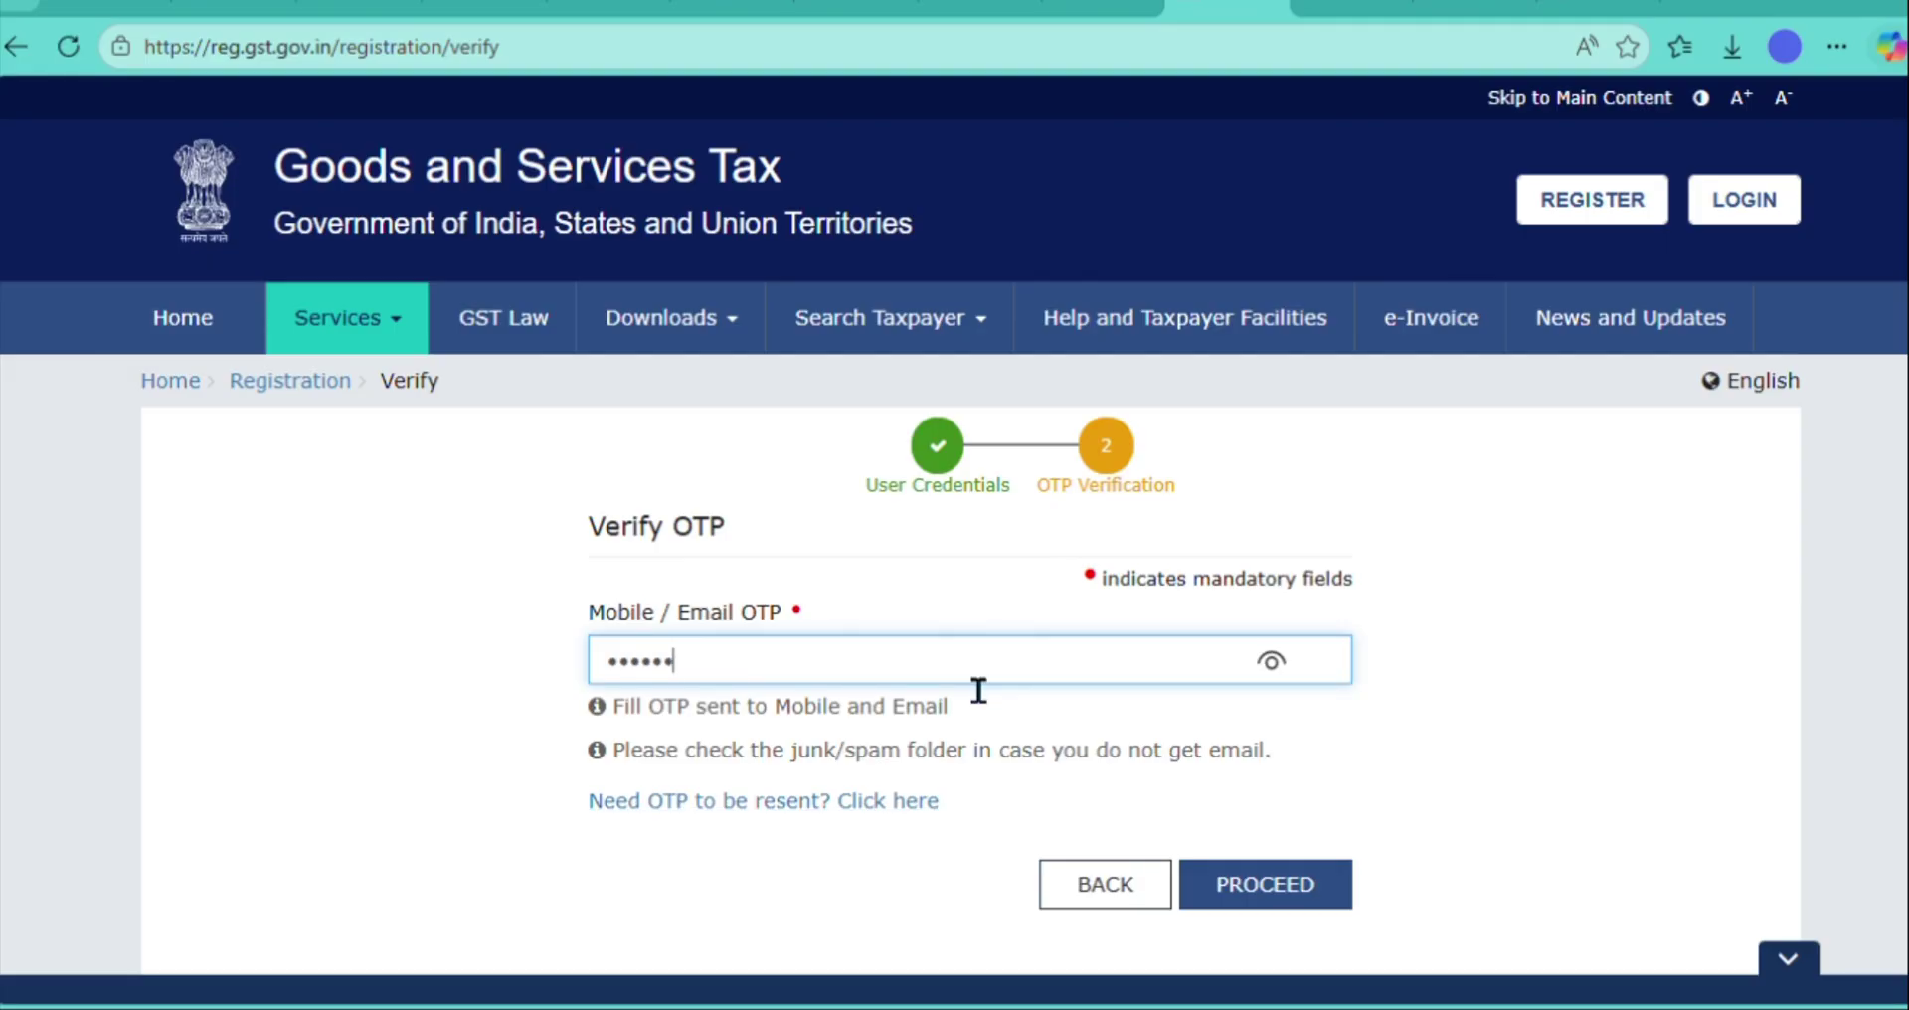
pyautogui.click(1311, 902)
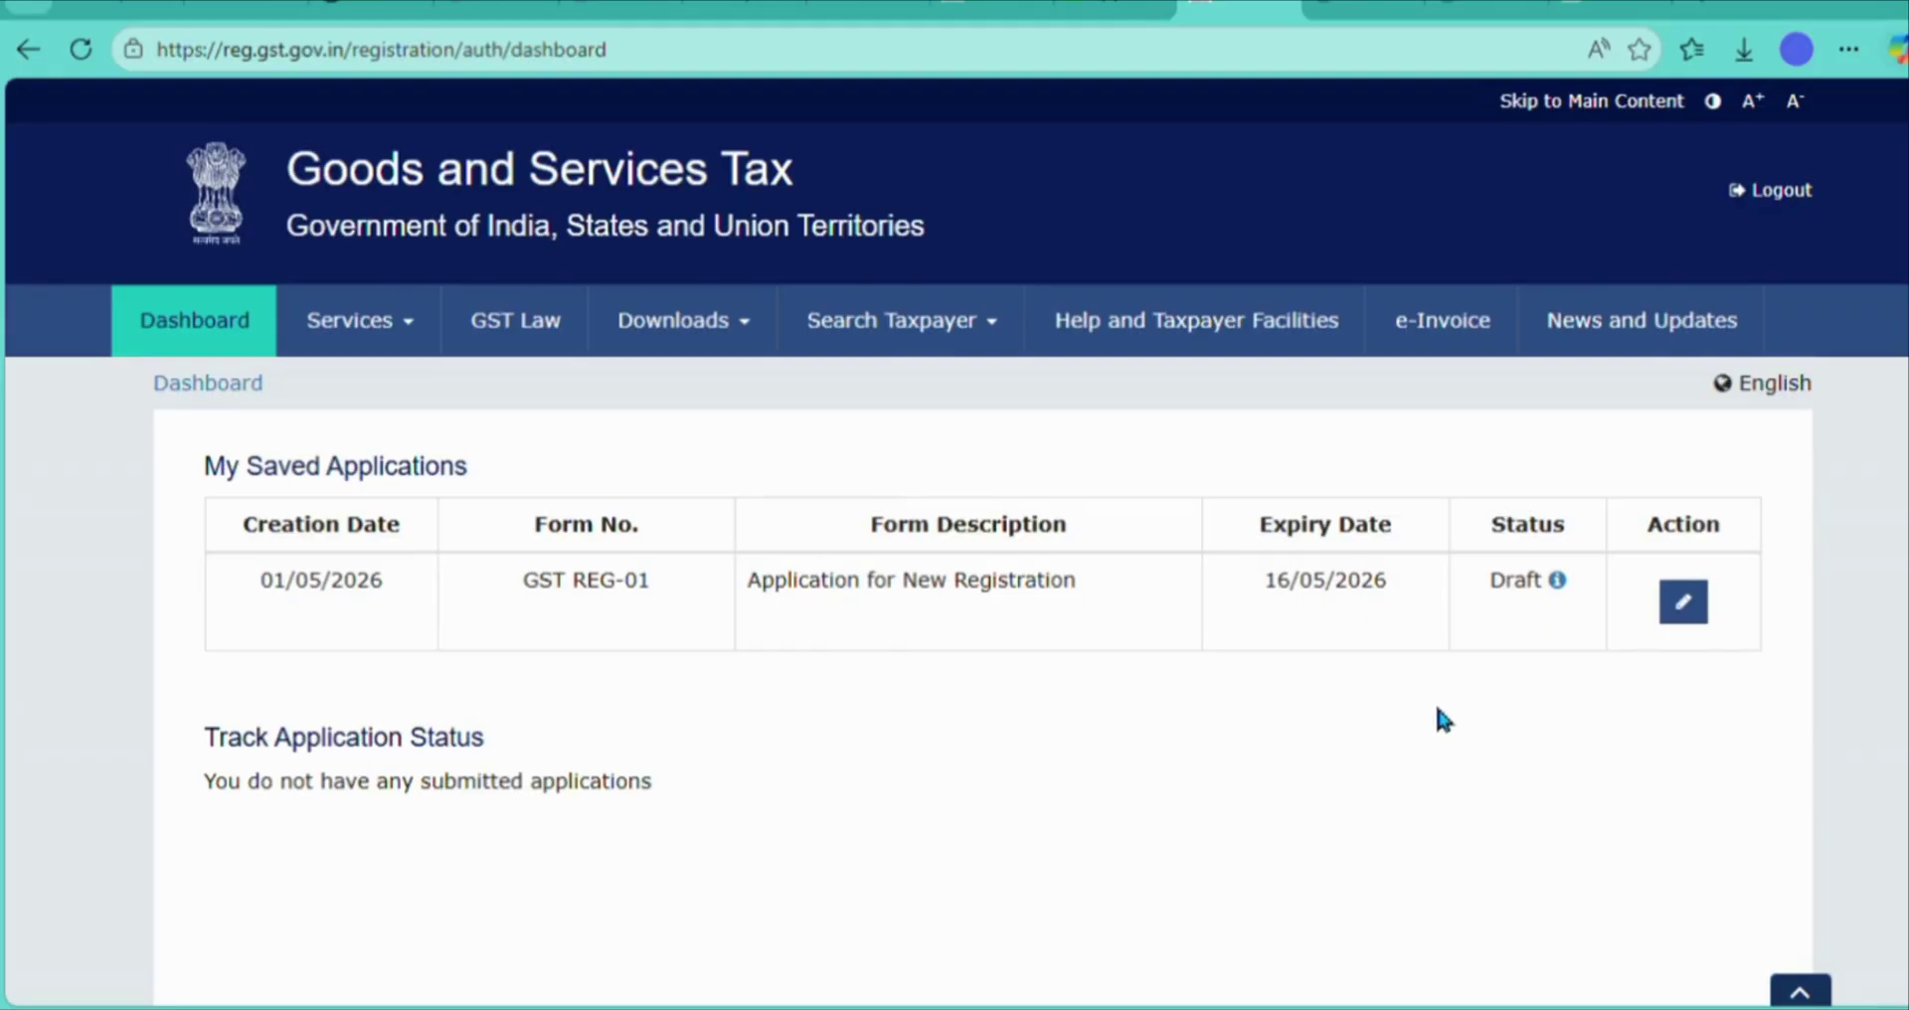
pyautogui.click(1703, 614)
pyautogui.scroll(-2, 1054, 825)
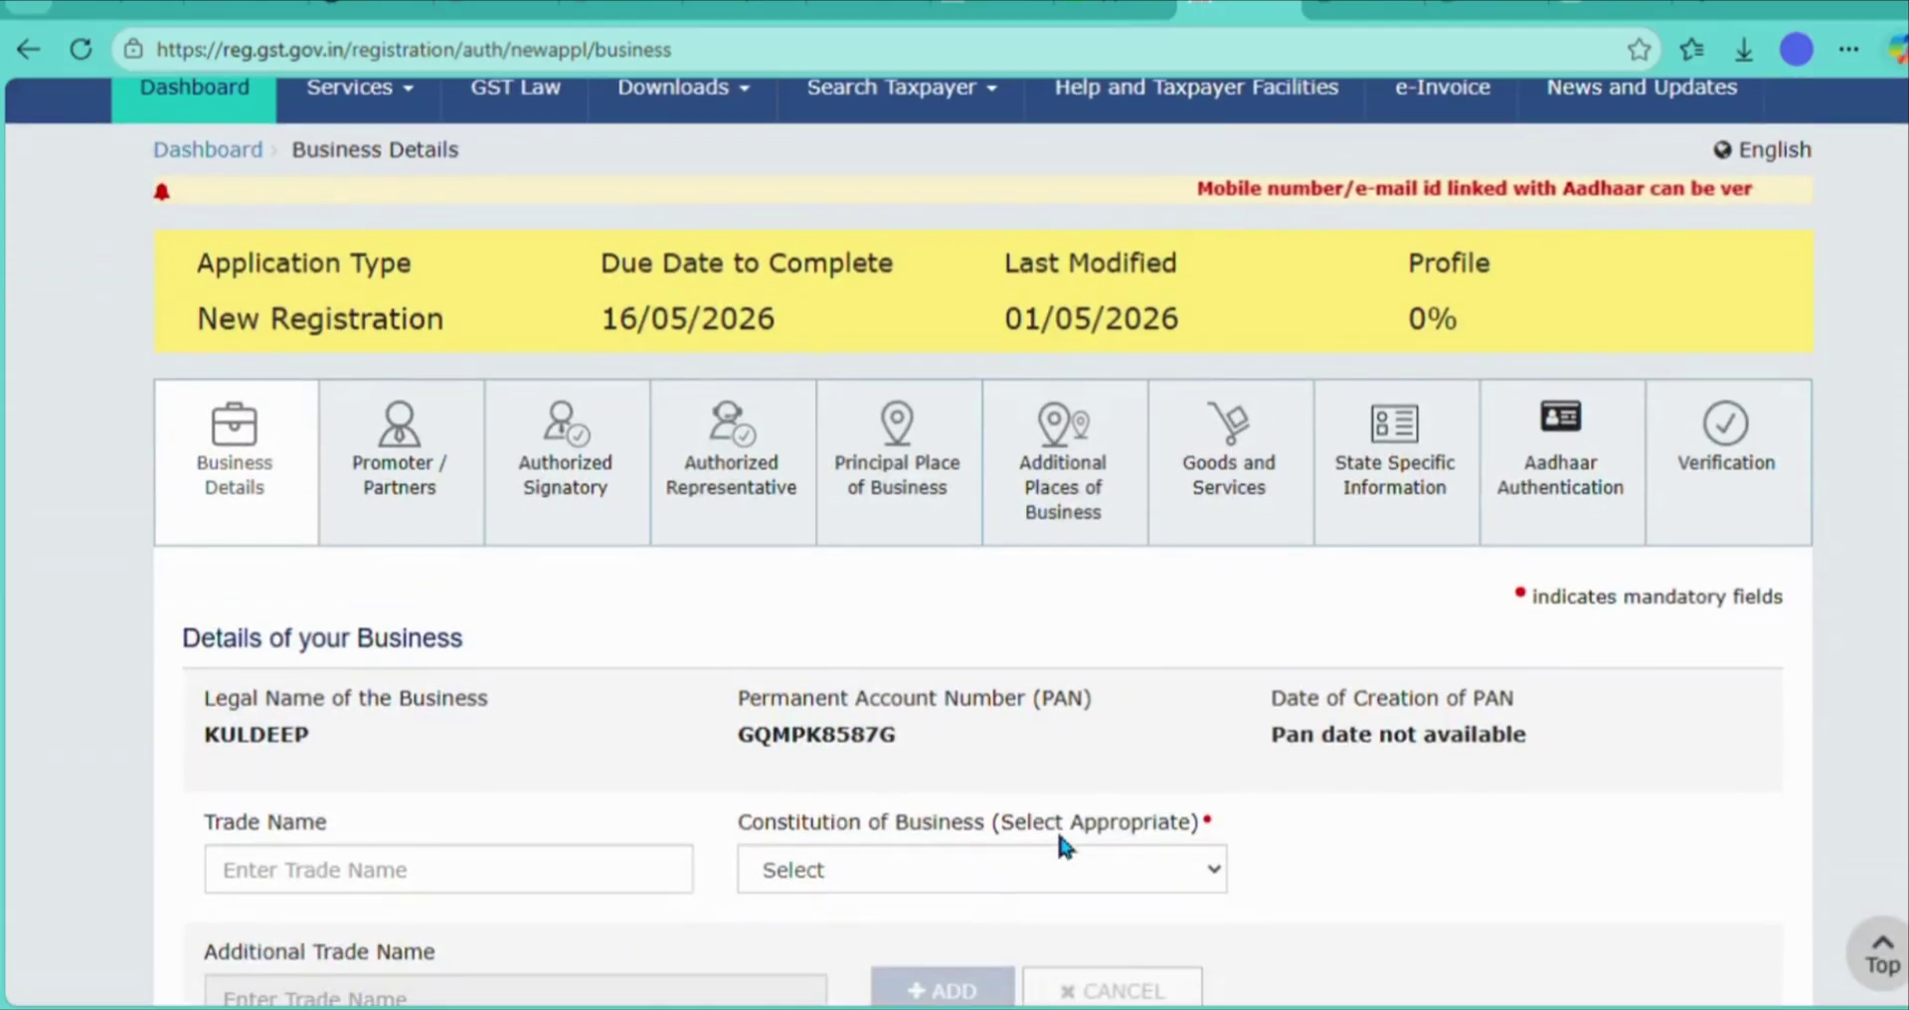
pyautogui.scroll(-3, 1060, 841)
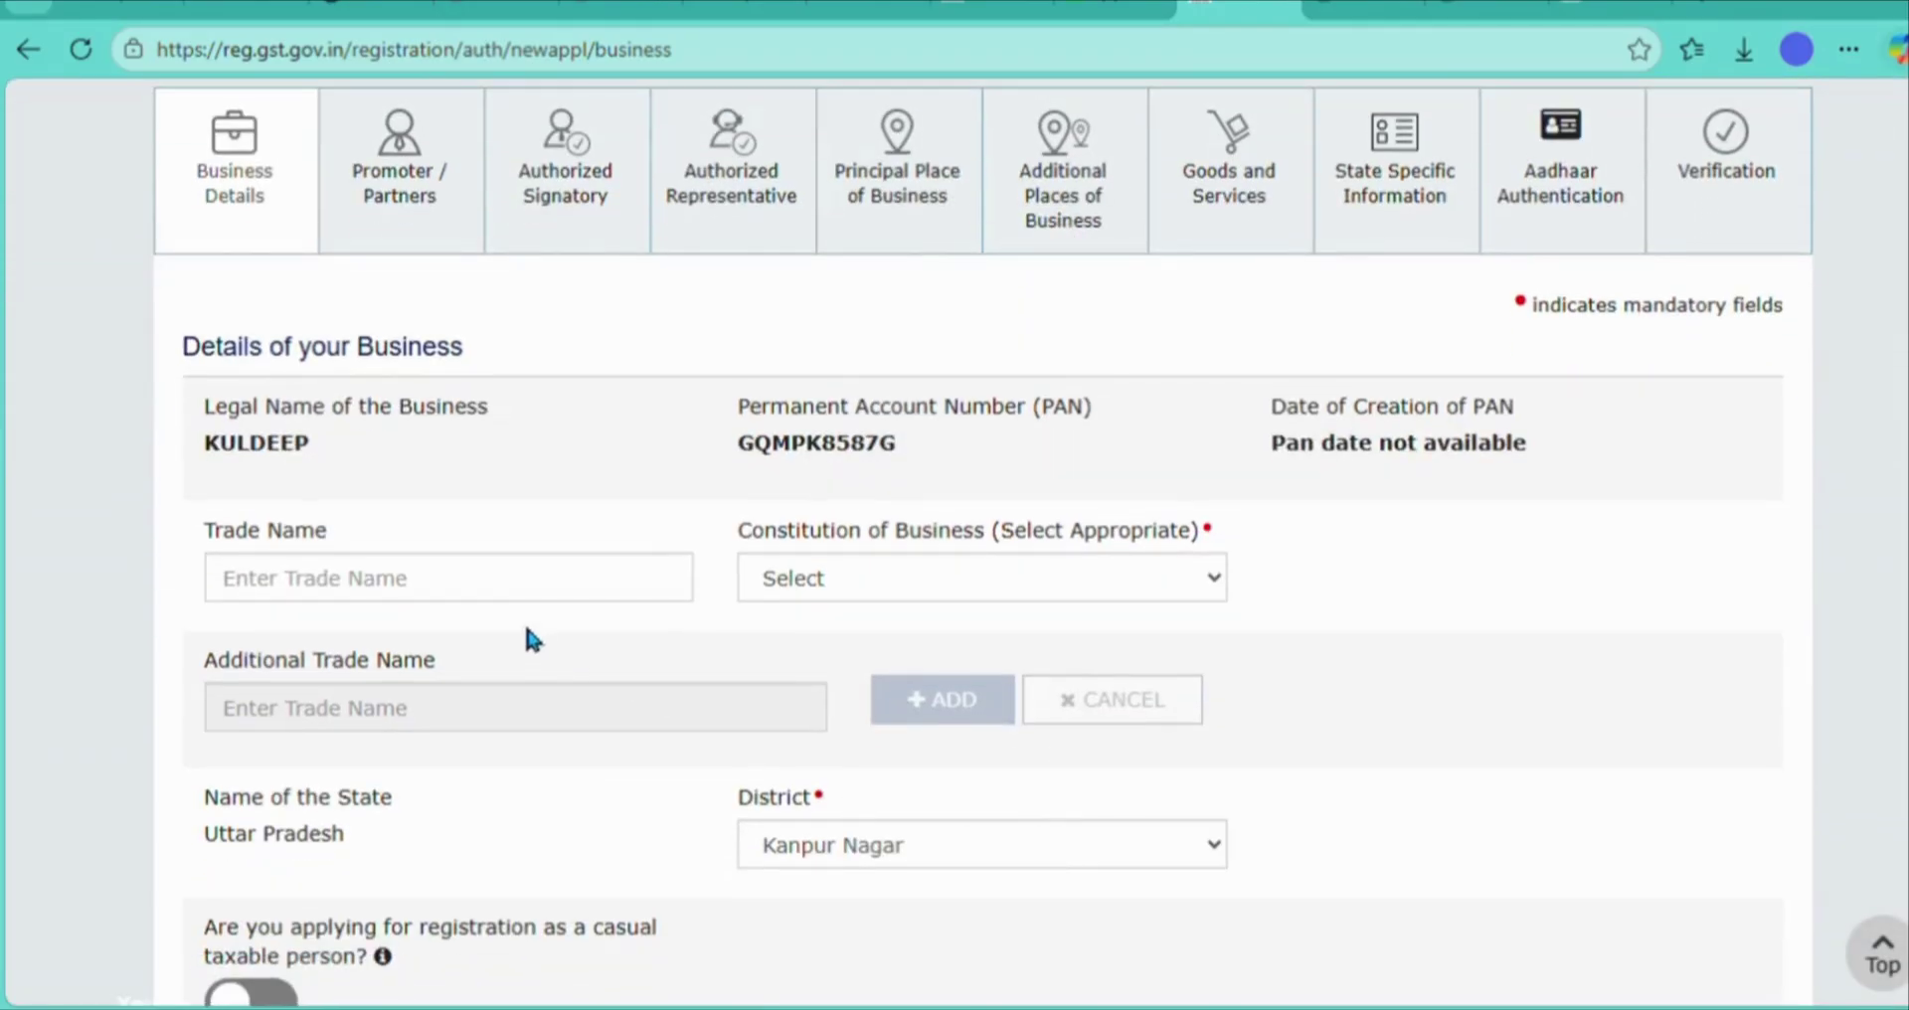
pyautogui.click(528, 602)
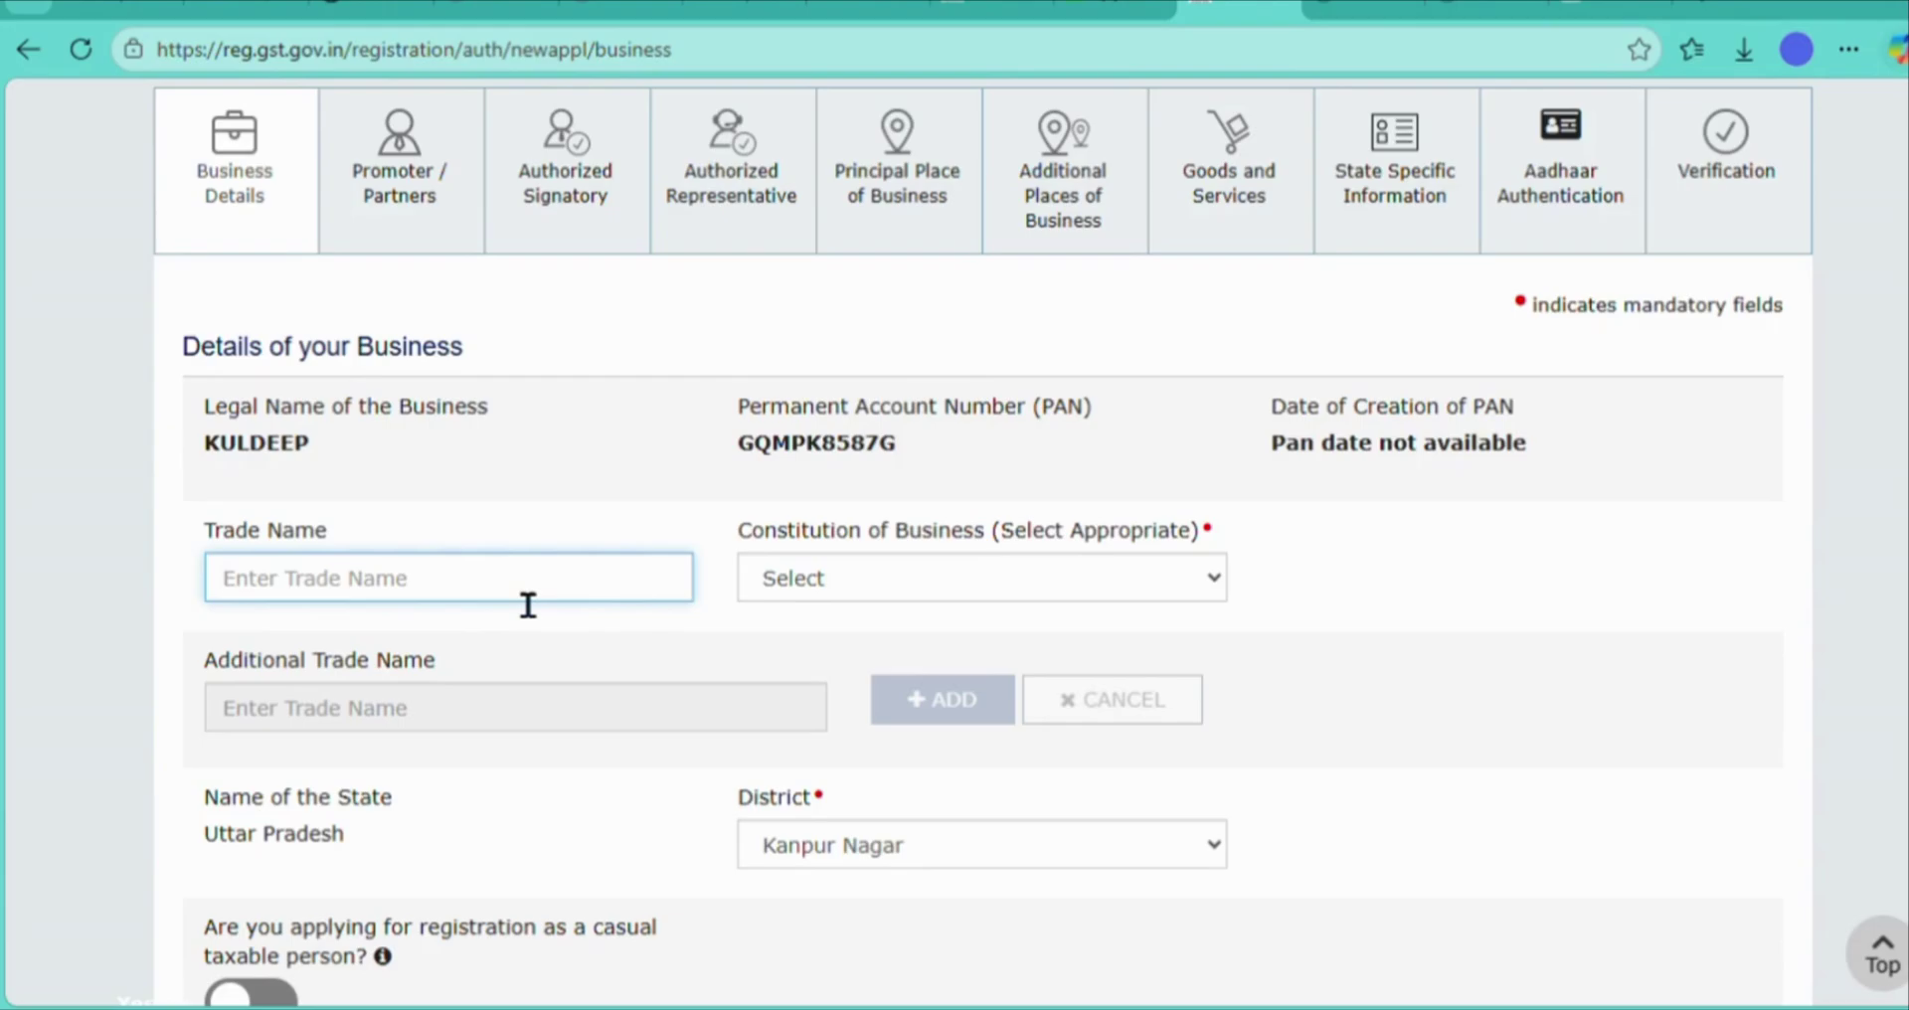
pyautogui.write('MMVD GREEN SOLAR ENERGY')
pyautogui.press('Tab')
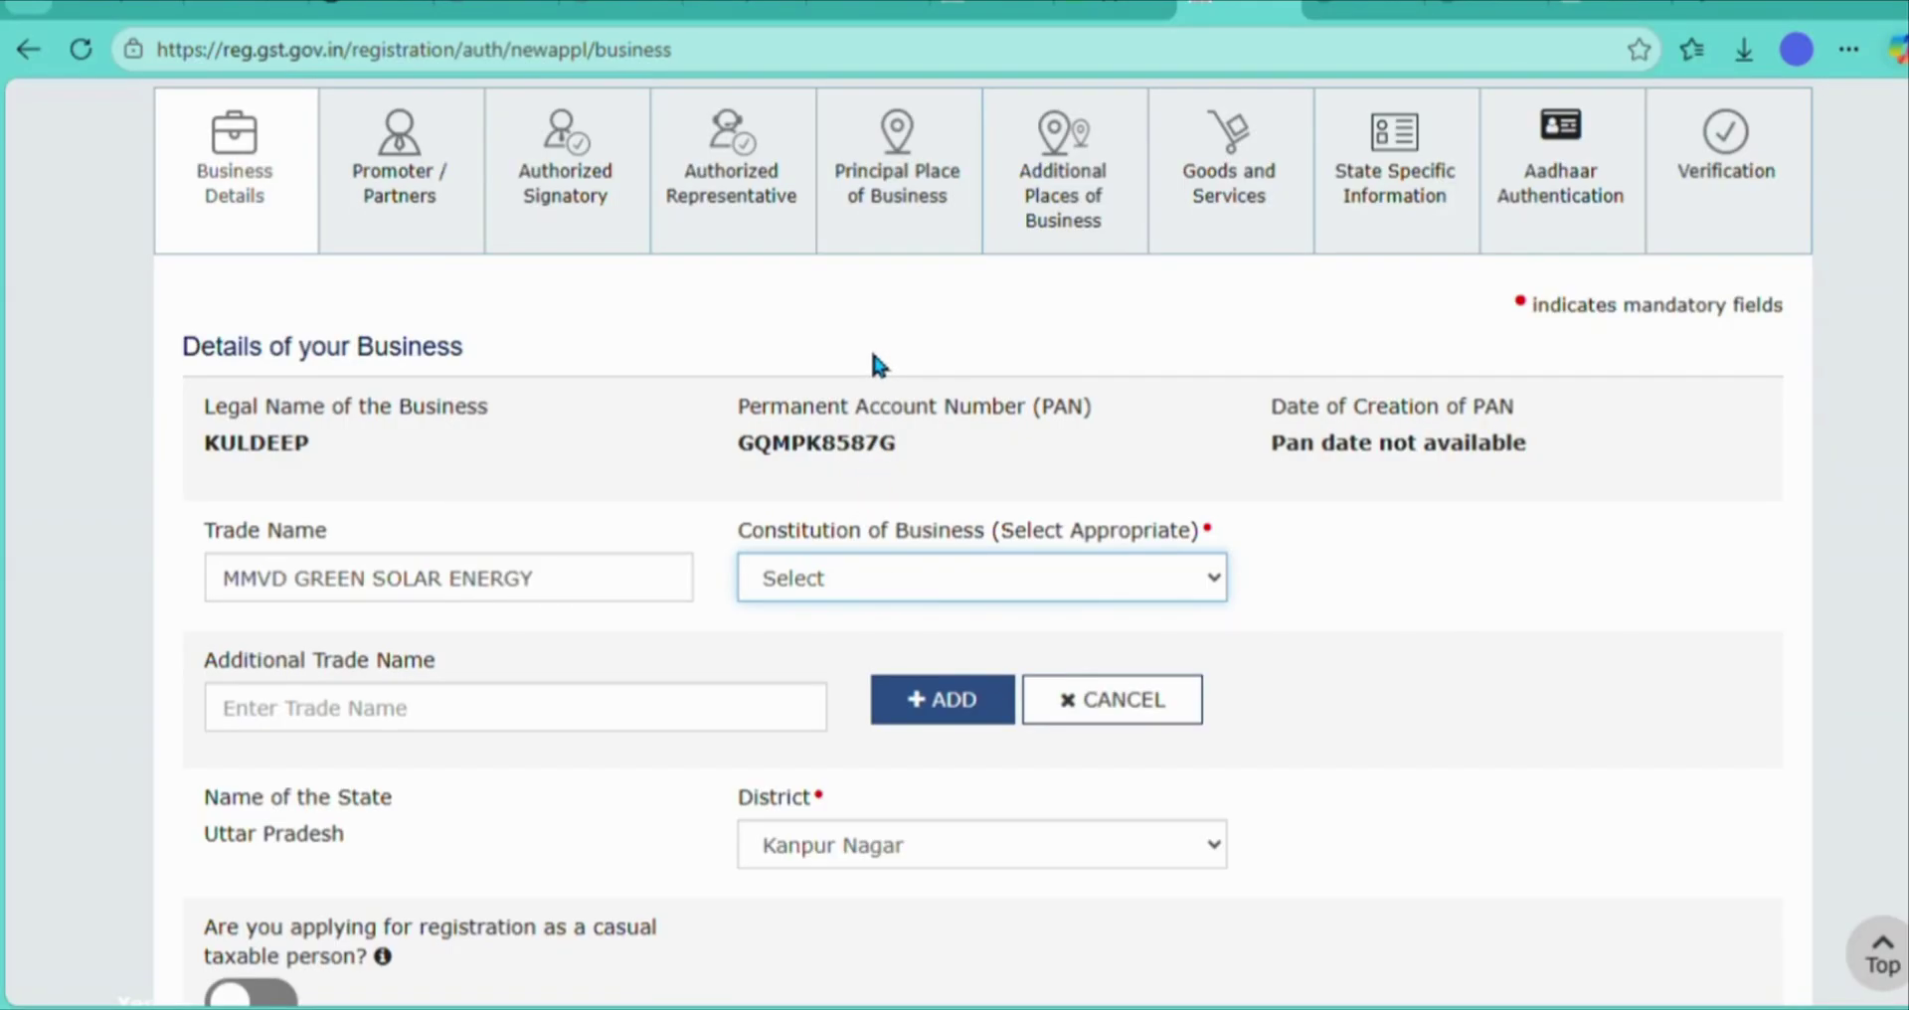
pyautogui.press('Down')
pyautogui.click(1284, 706)
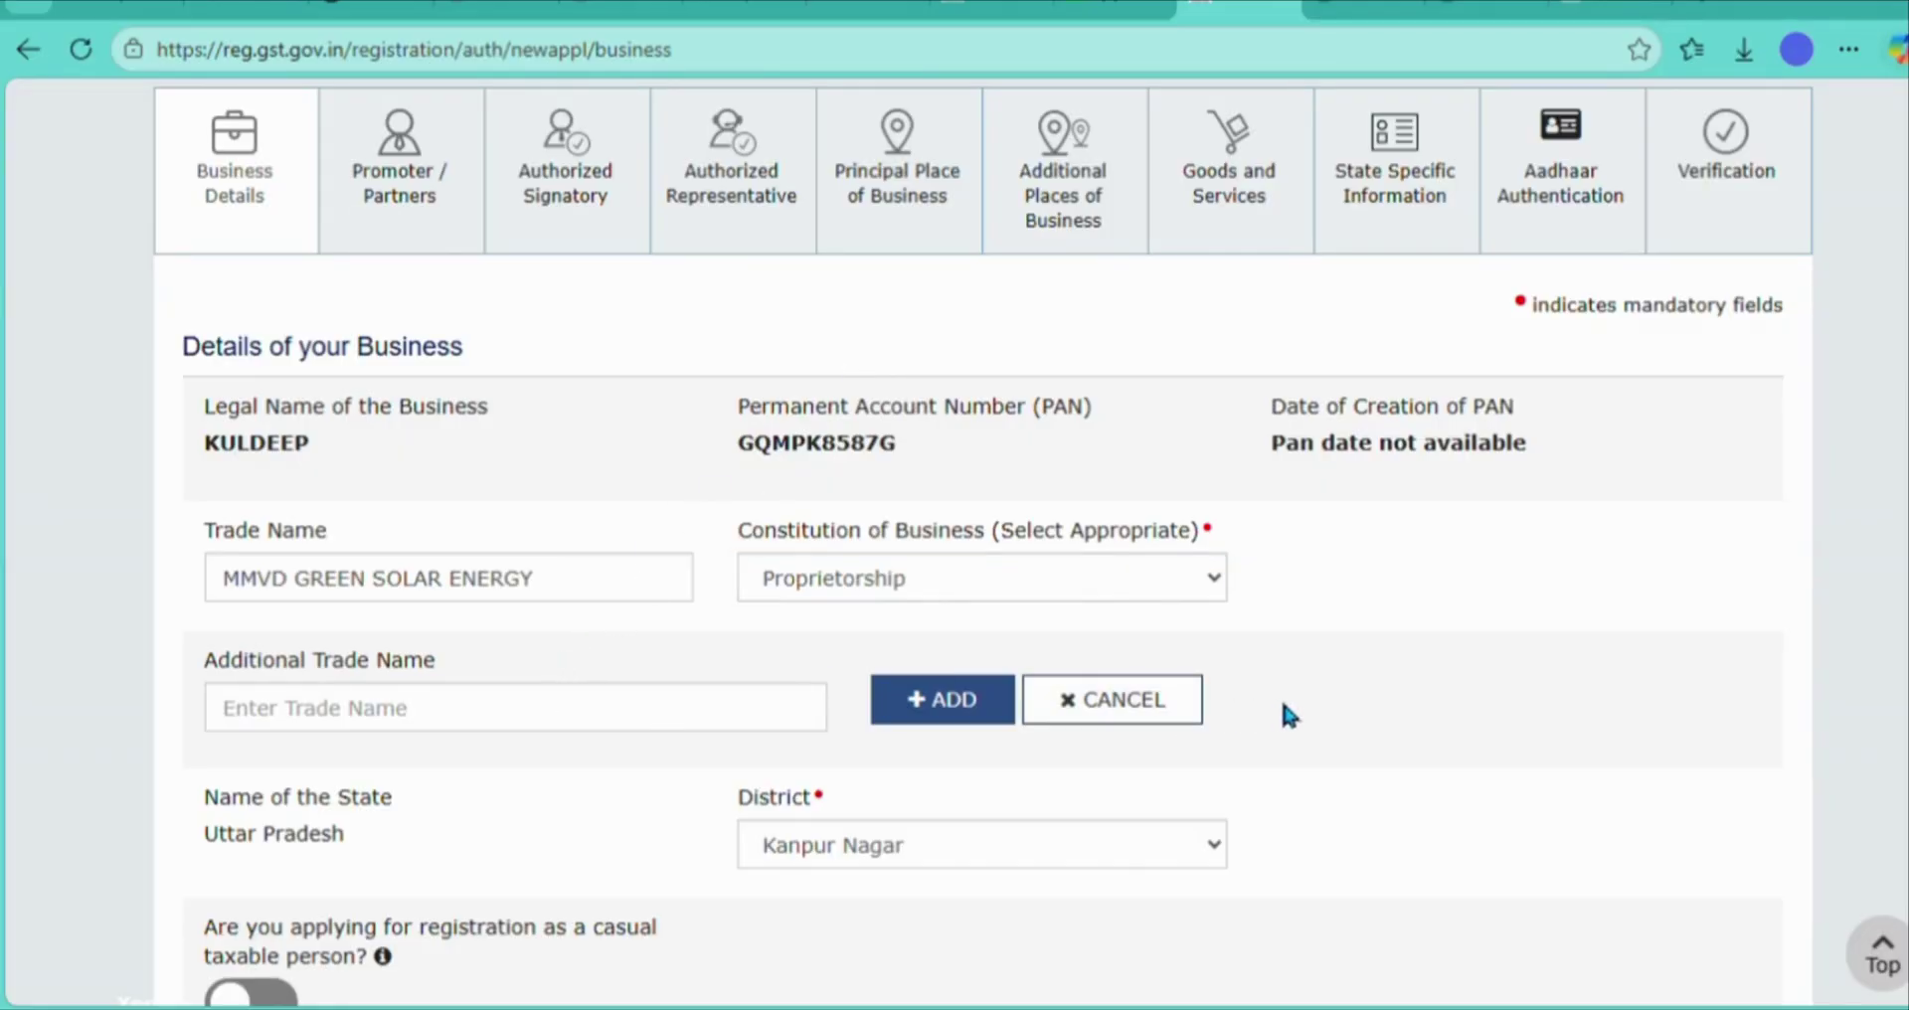
pyautogui.scroll(-4, 1284, 706)
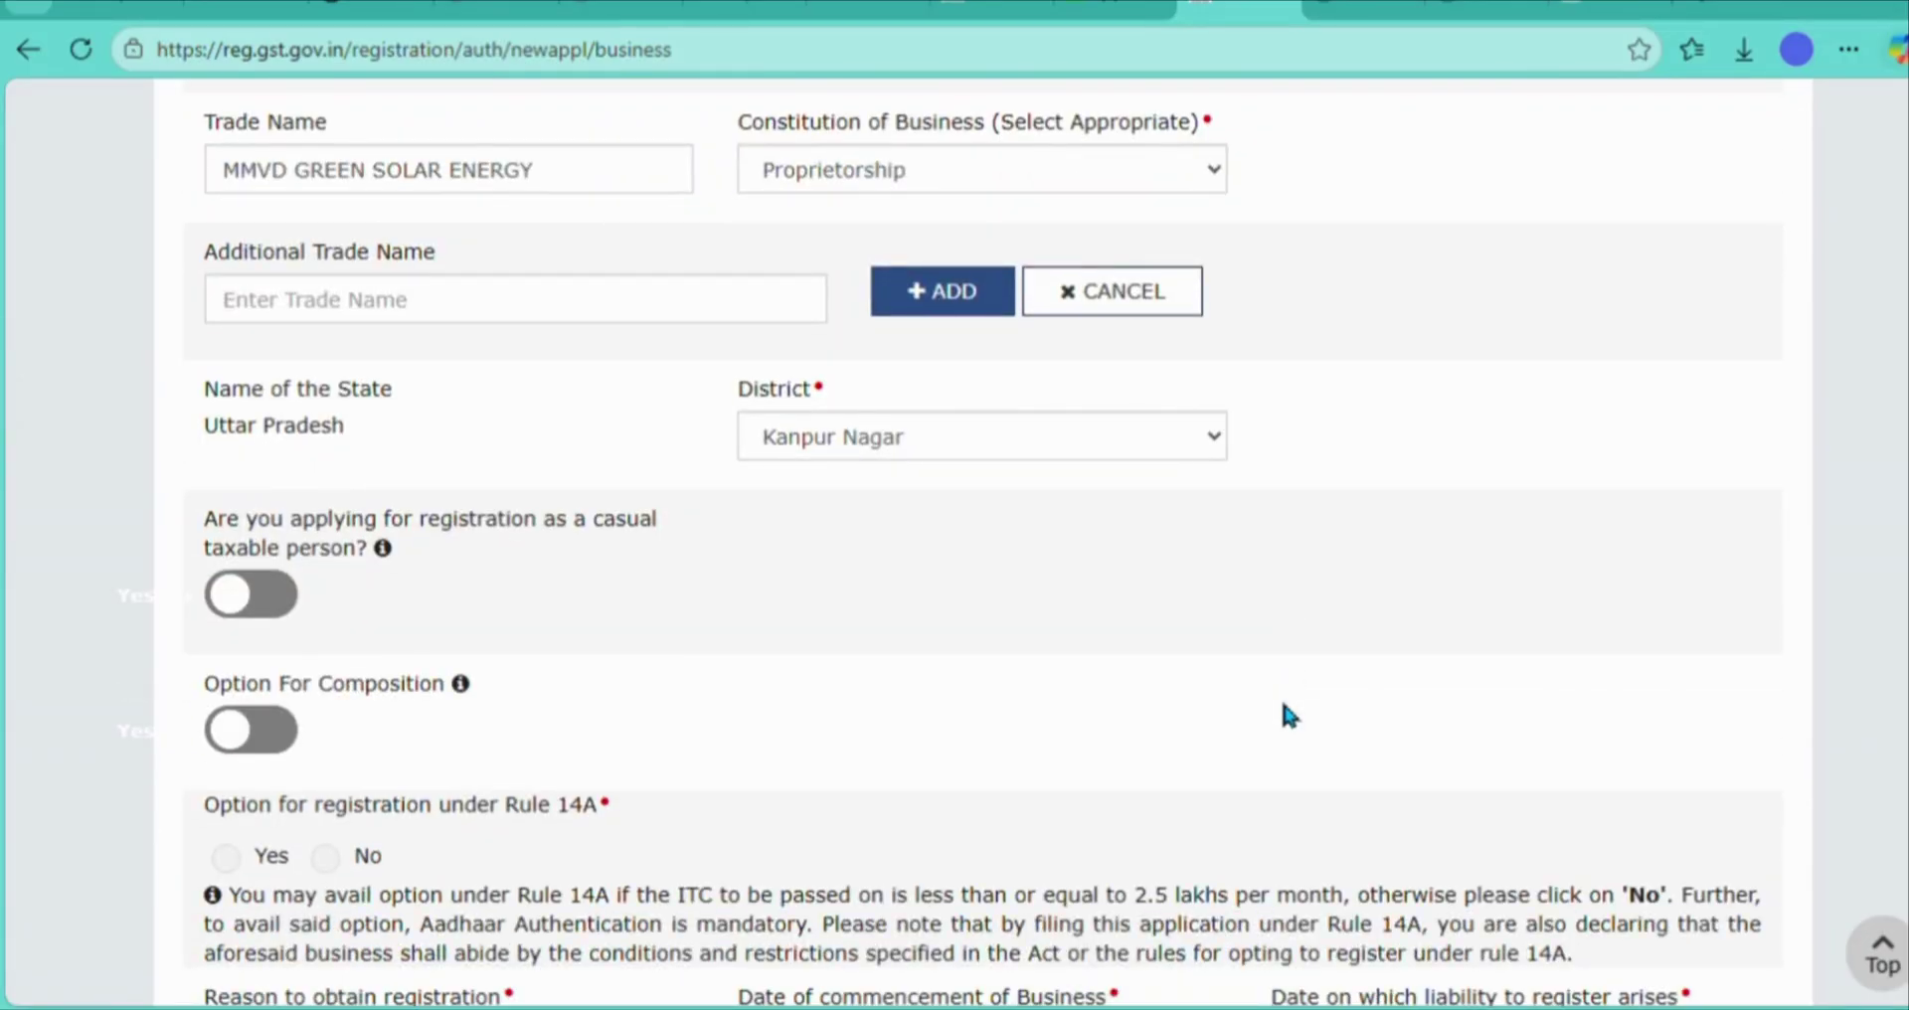
pyautogui.scroll(-2, 1282, 705)
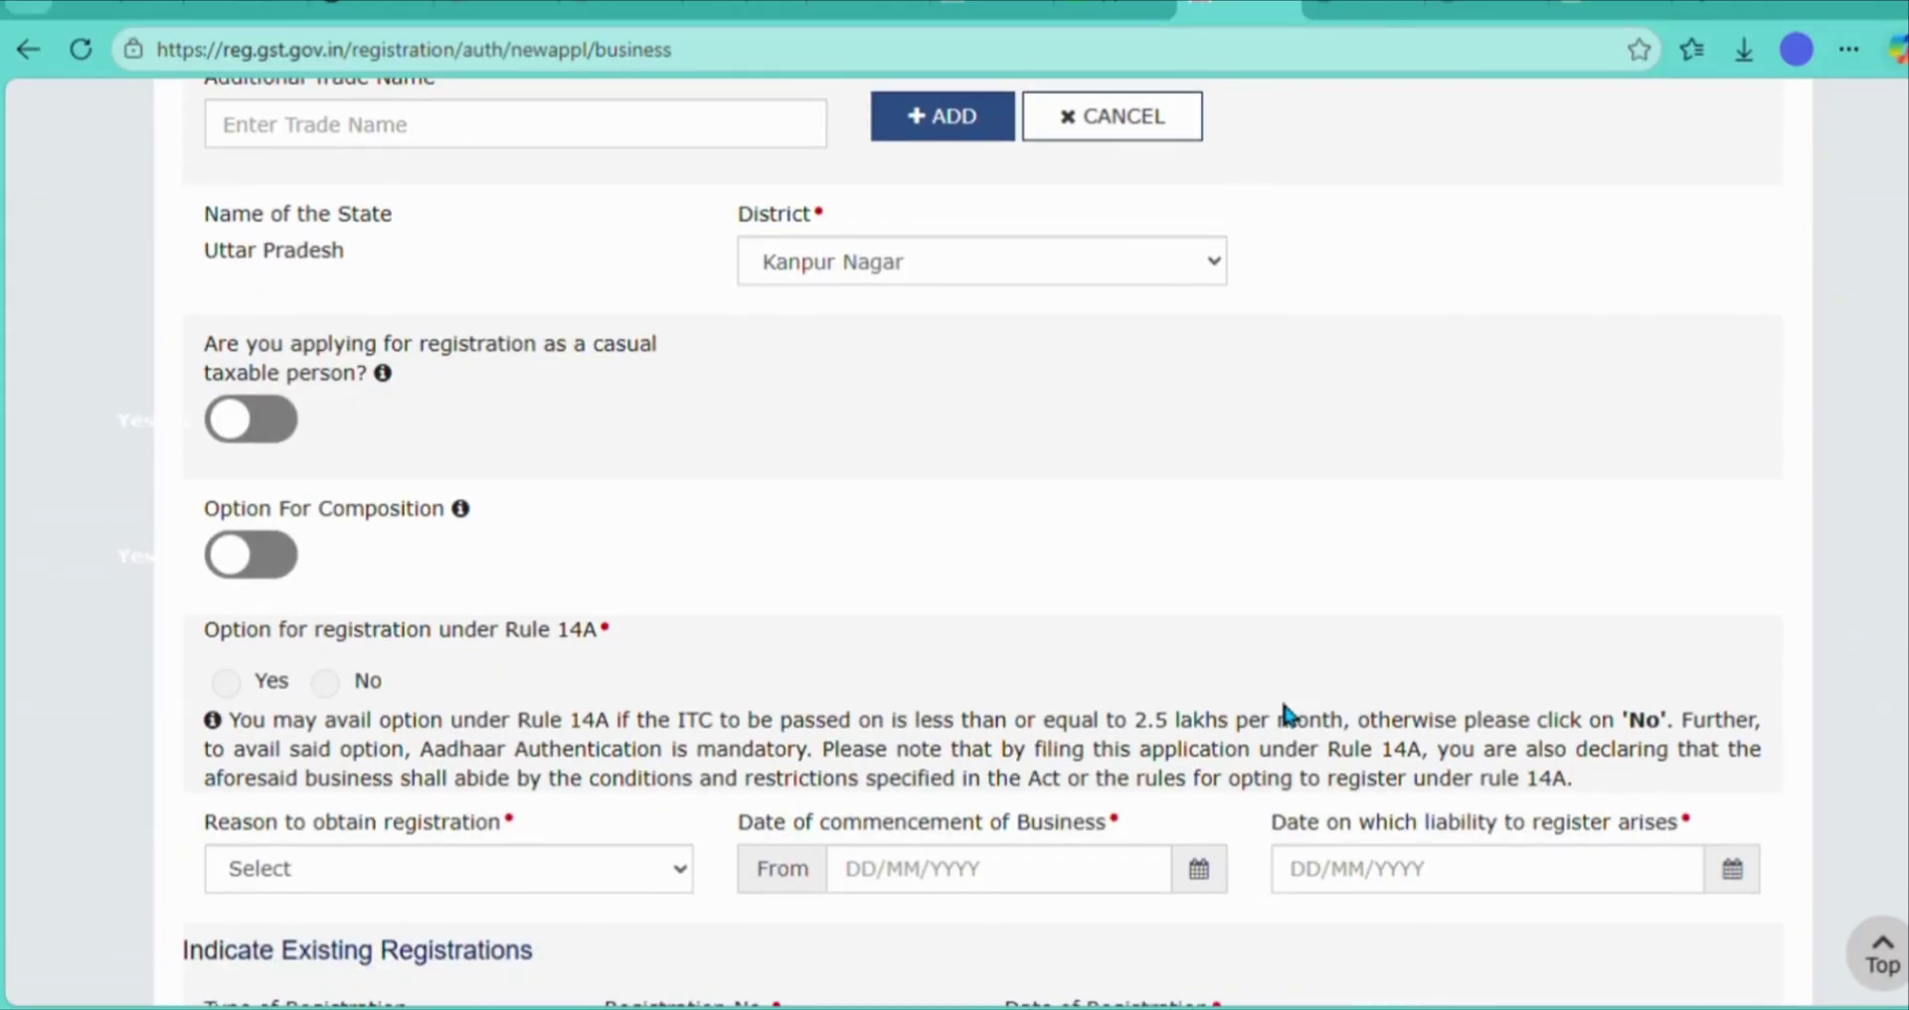
# - Answer No for Rule 14A and choose Voluntary Basis as the registration reason
pyautogui.scroll(-3, 1283, 705)
pyautogui.click(329, 391)
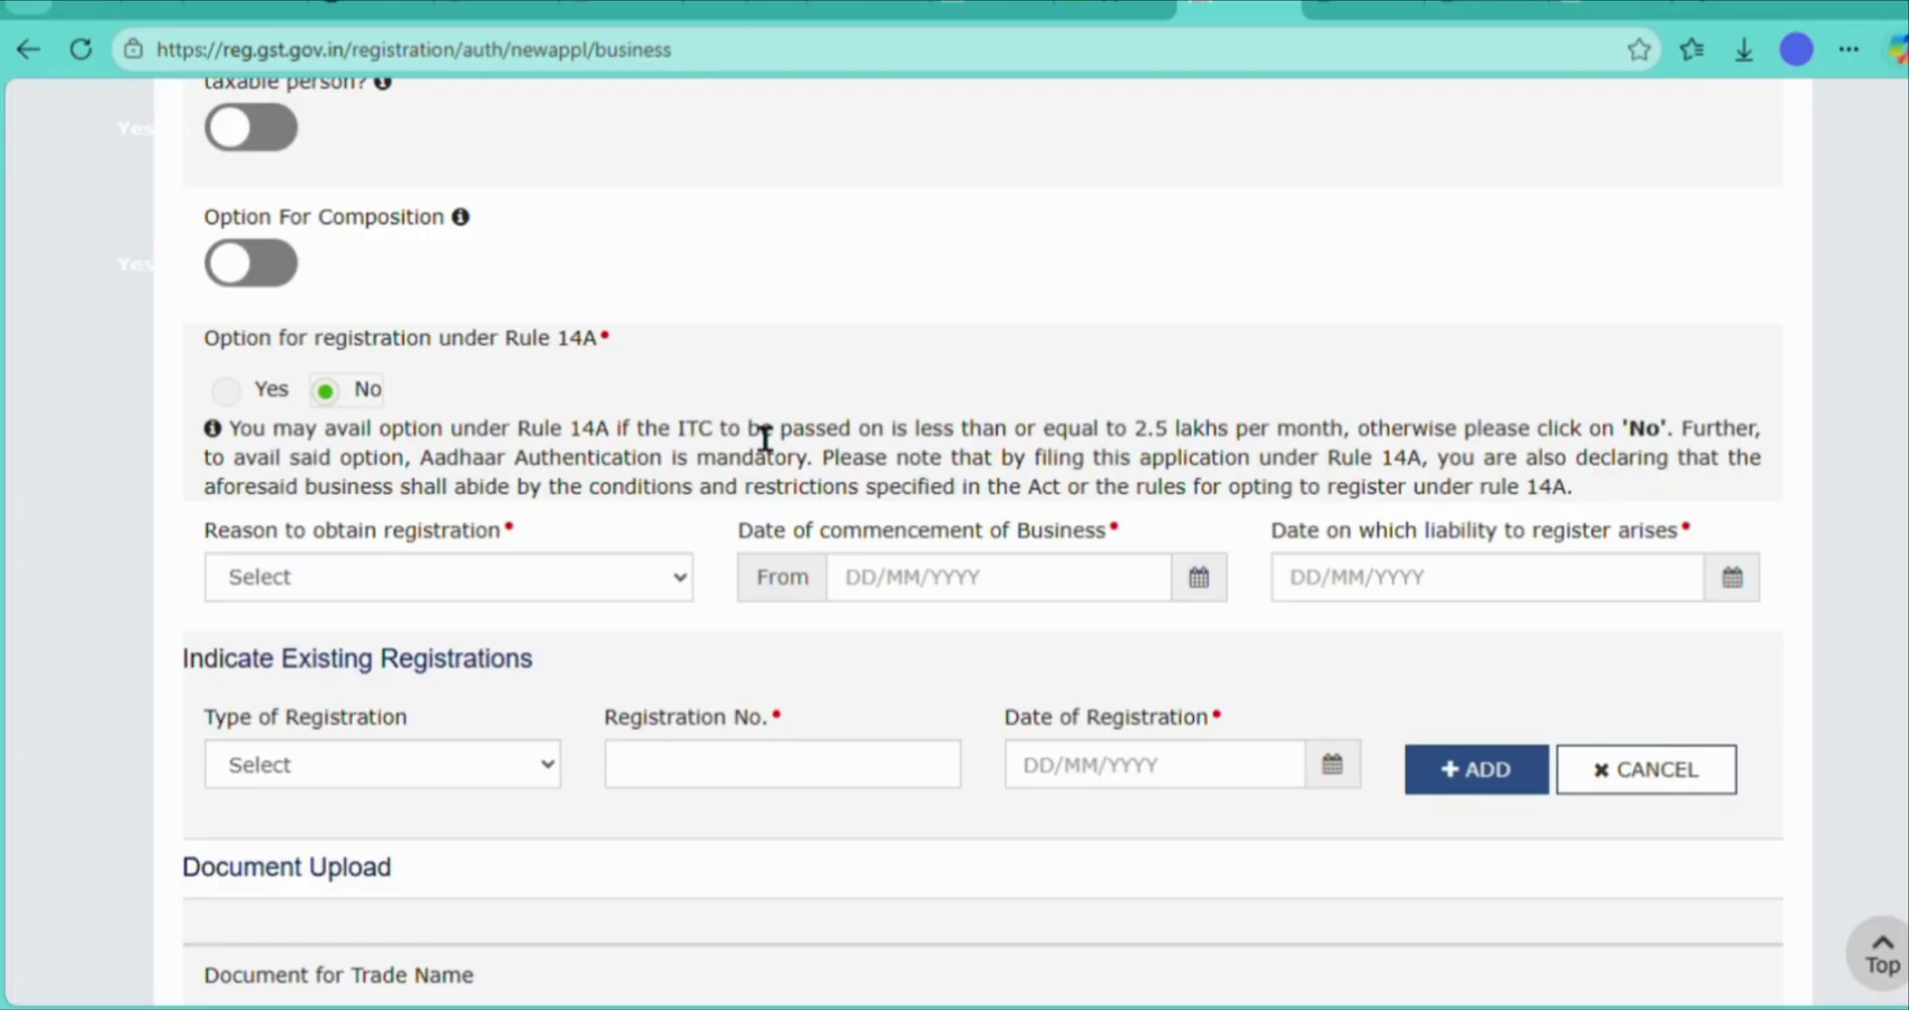
pyautogui.click(672, 569)
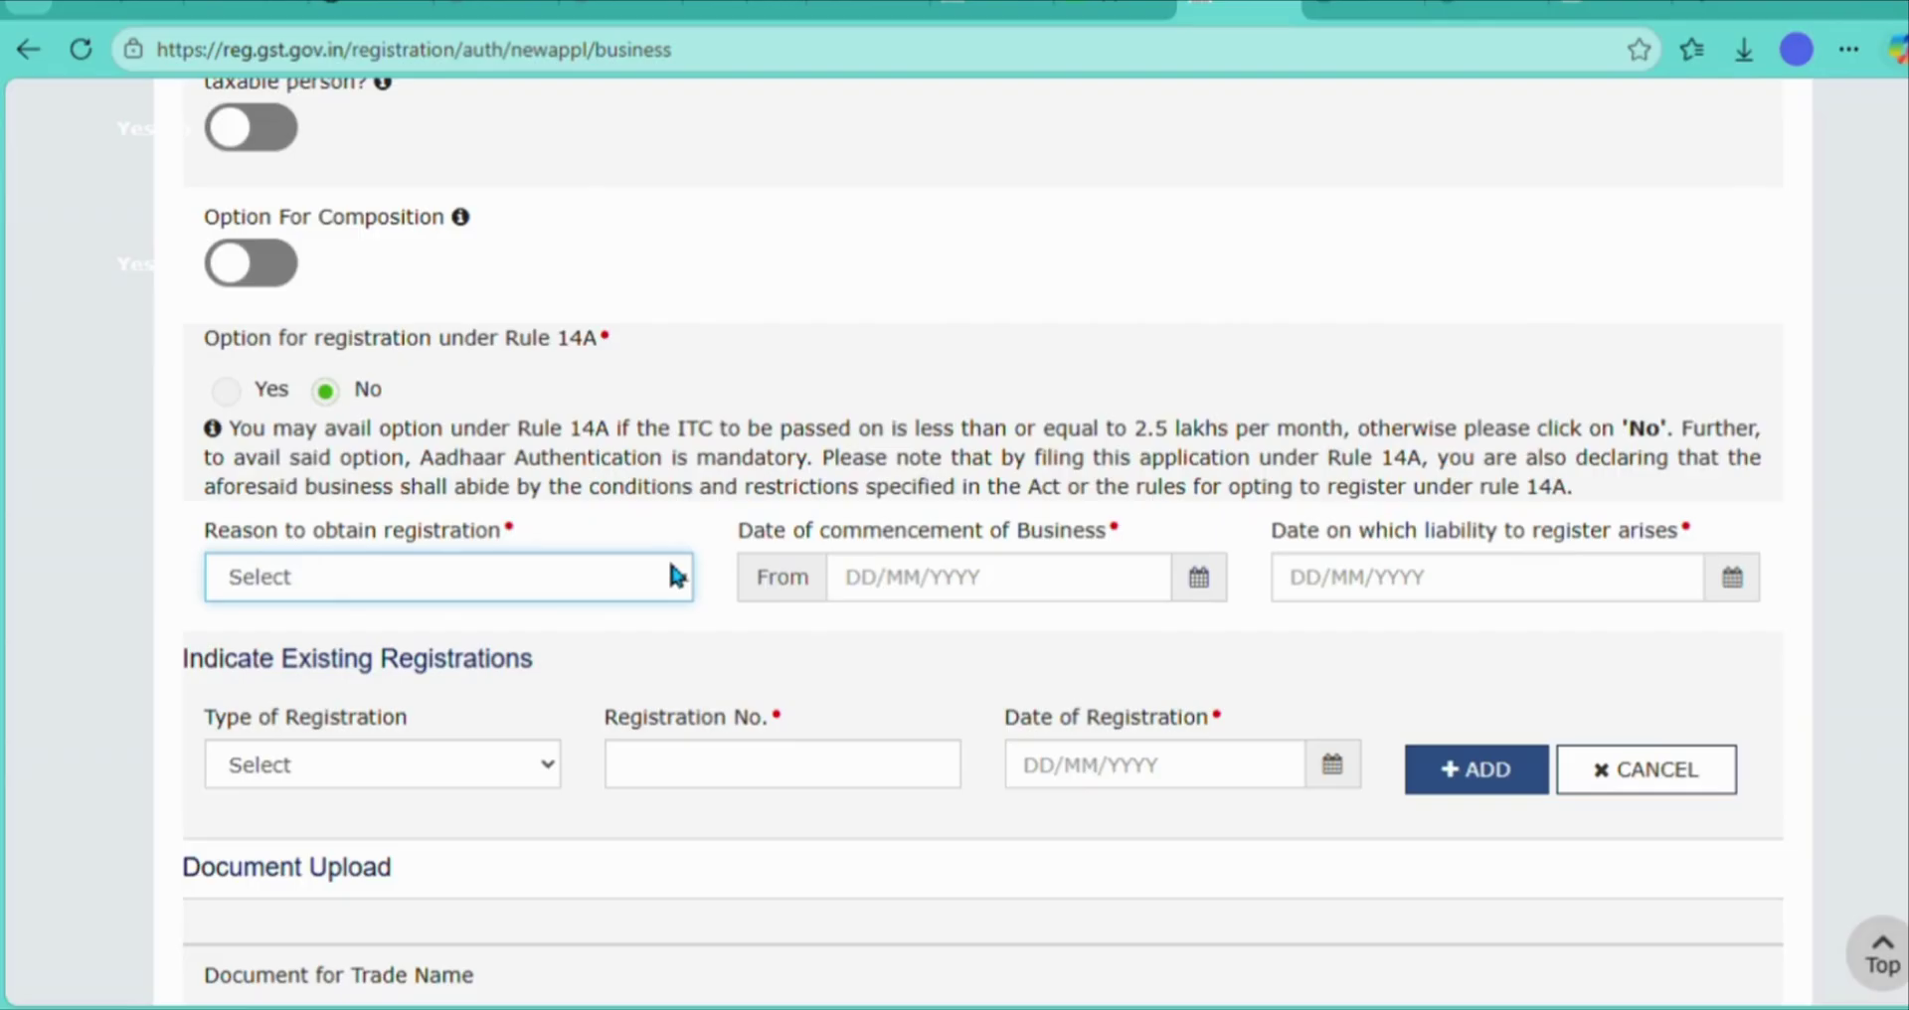
pyautogui.click(543, 382)
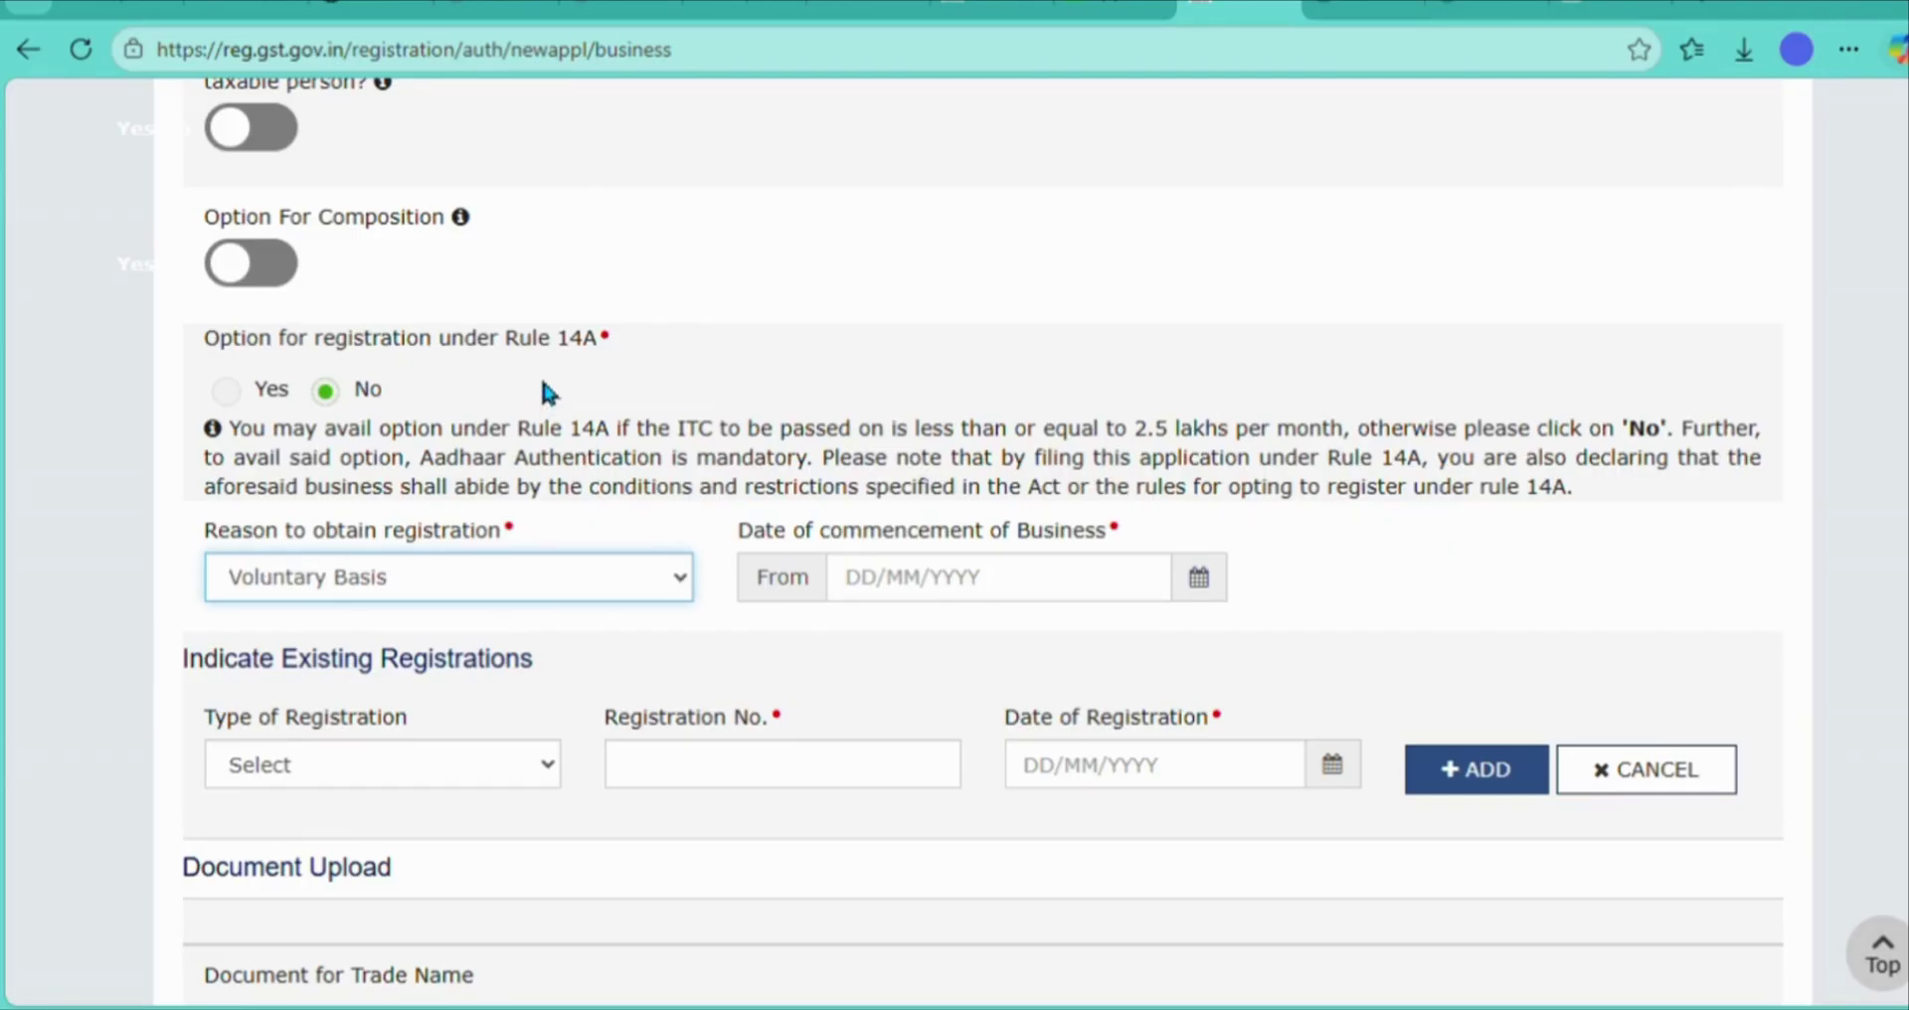
# - Set commencement date to 01/03/2026, attach the trade-name document, and save Business Details
pyautogui.click(1201, 585)
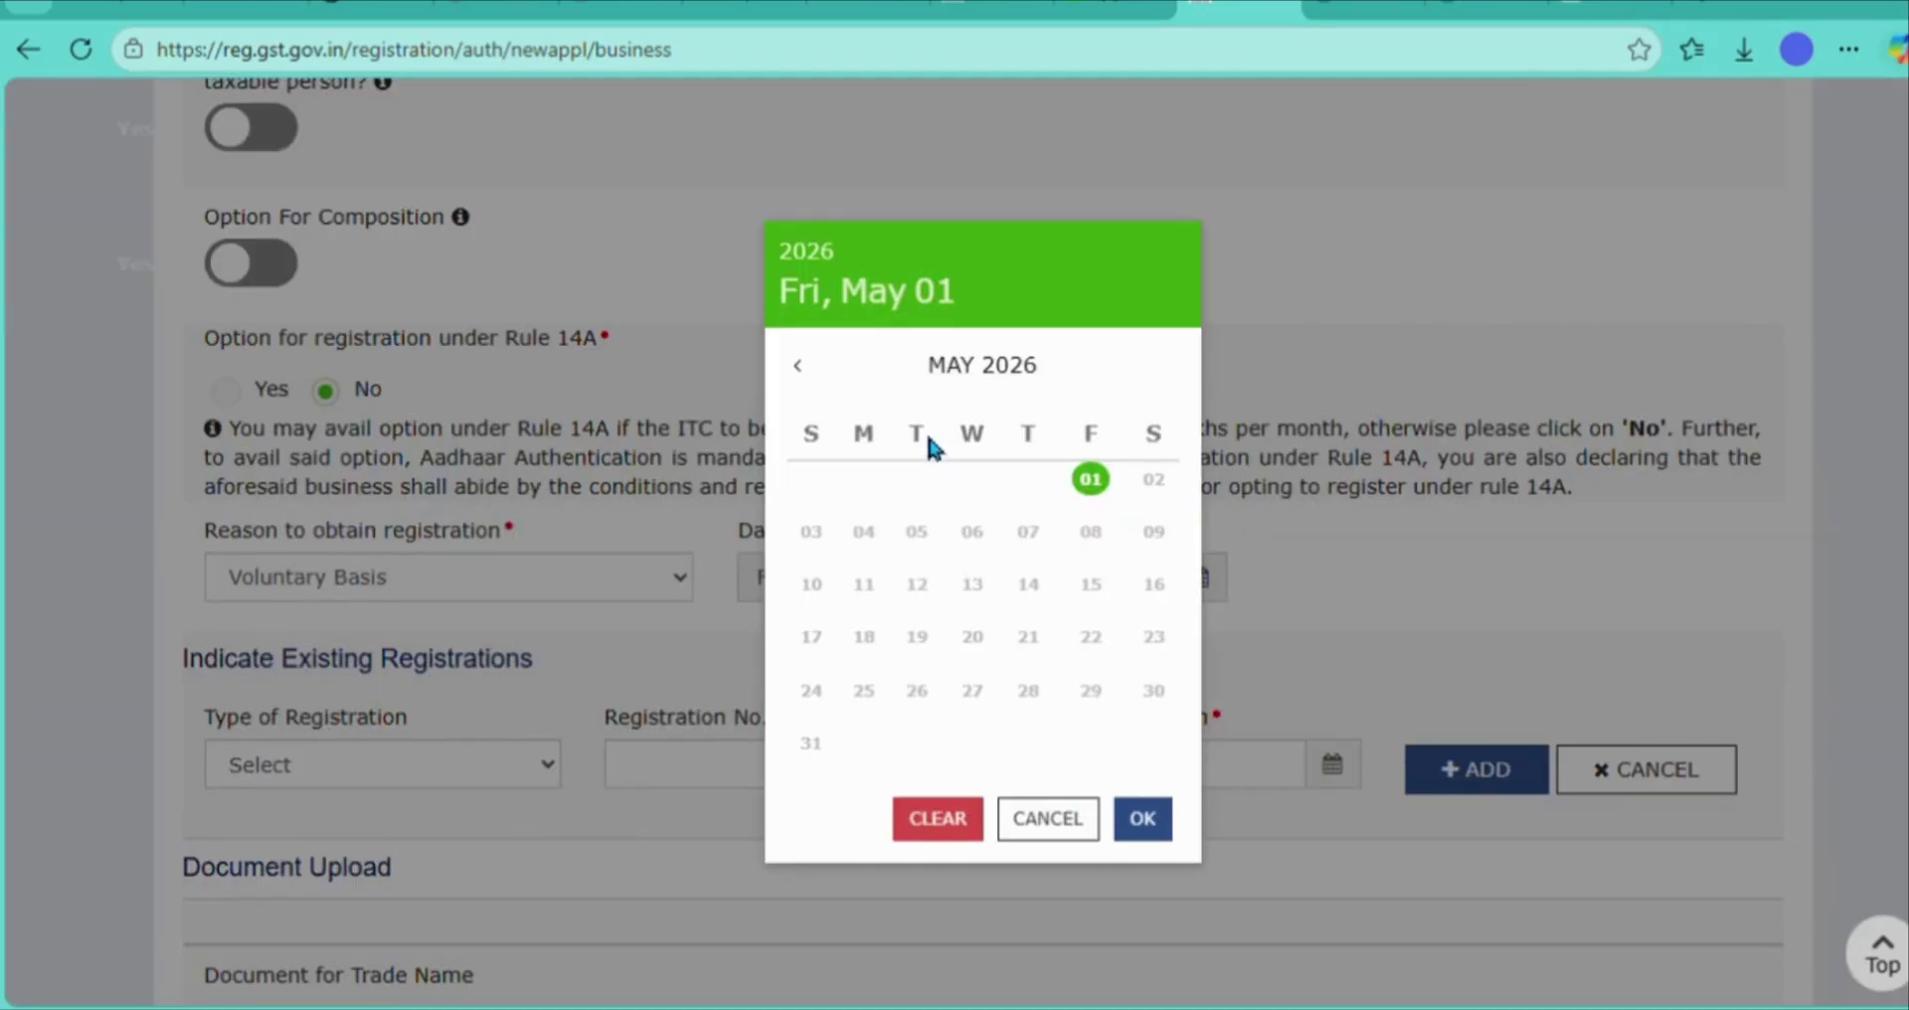
pyautogui.click(801, 366)
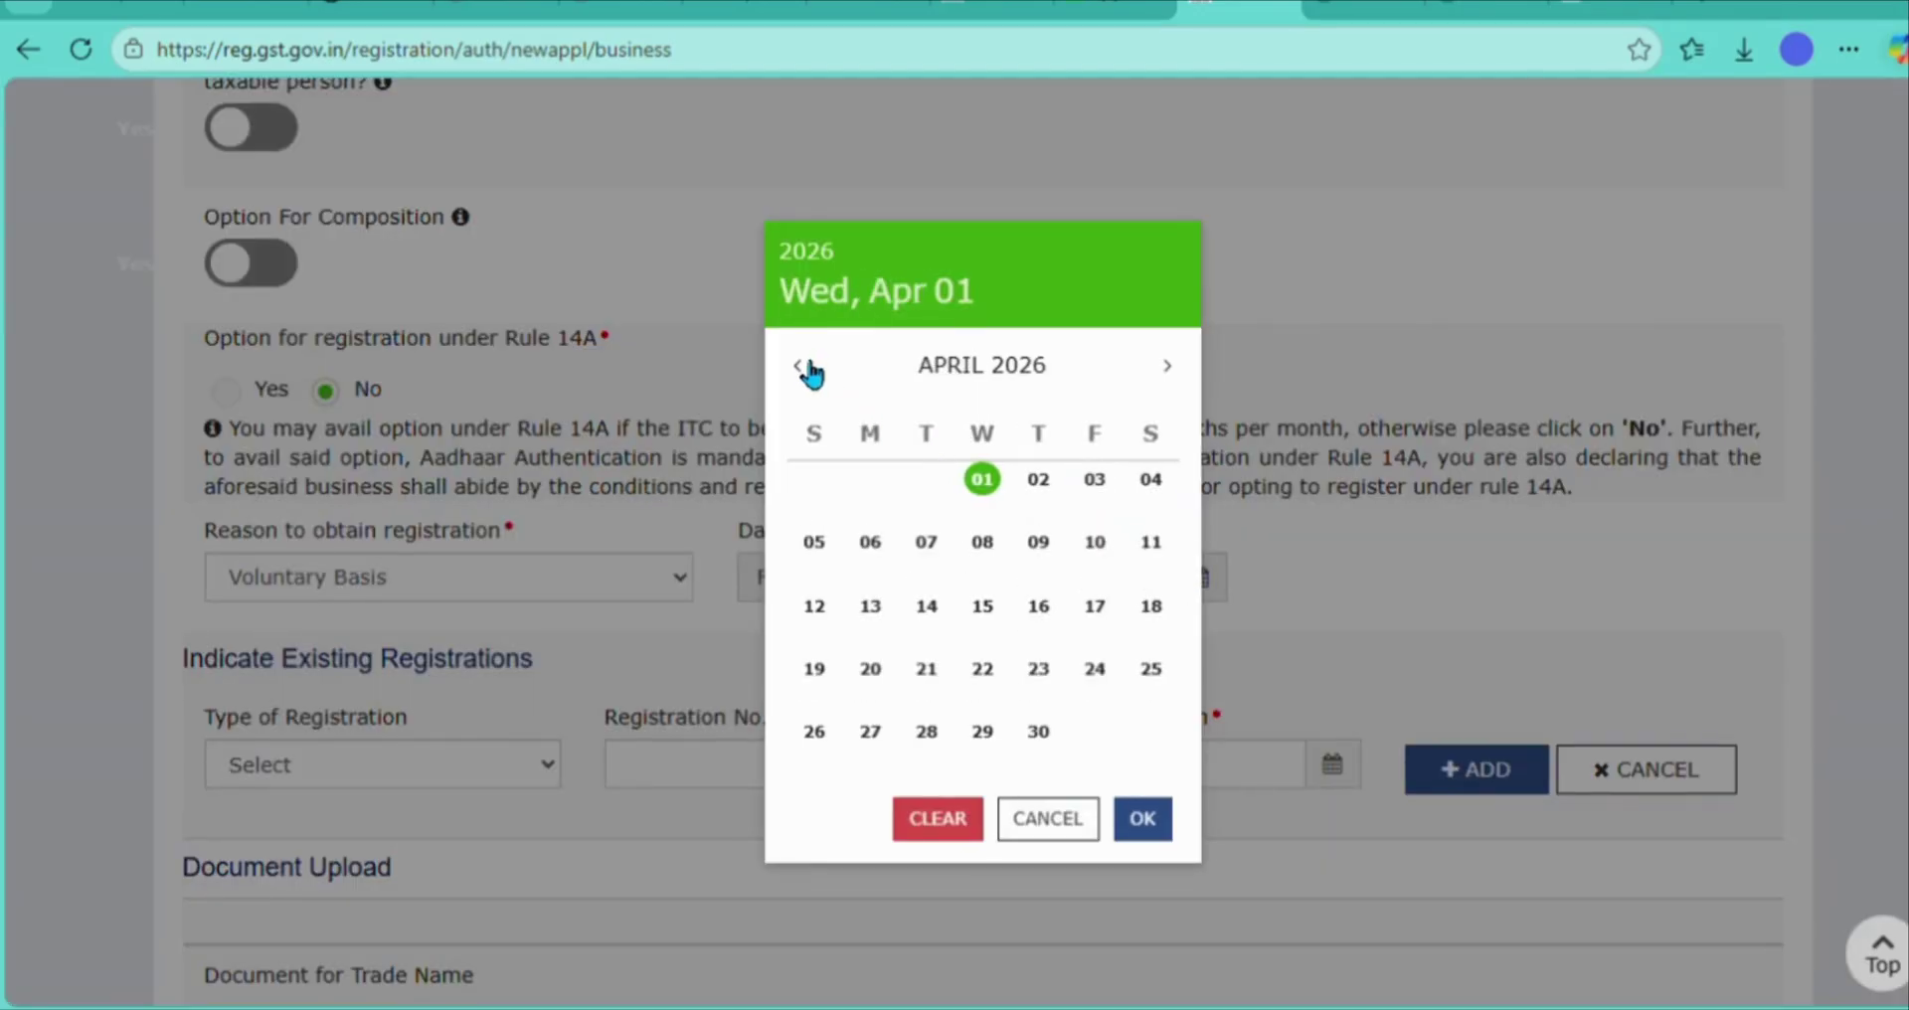
pyautogui.click(801, 366)
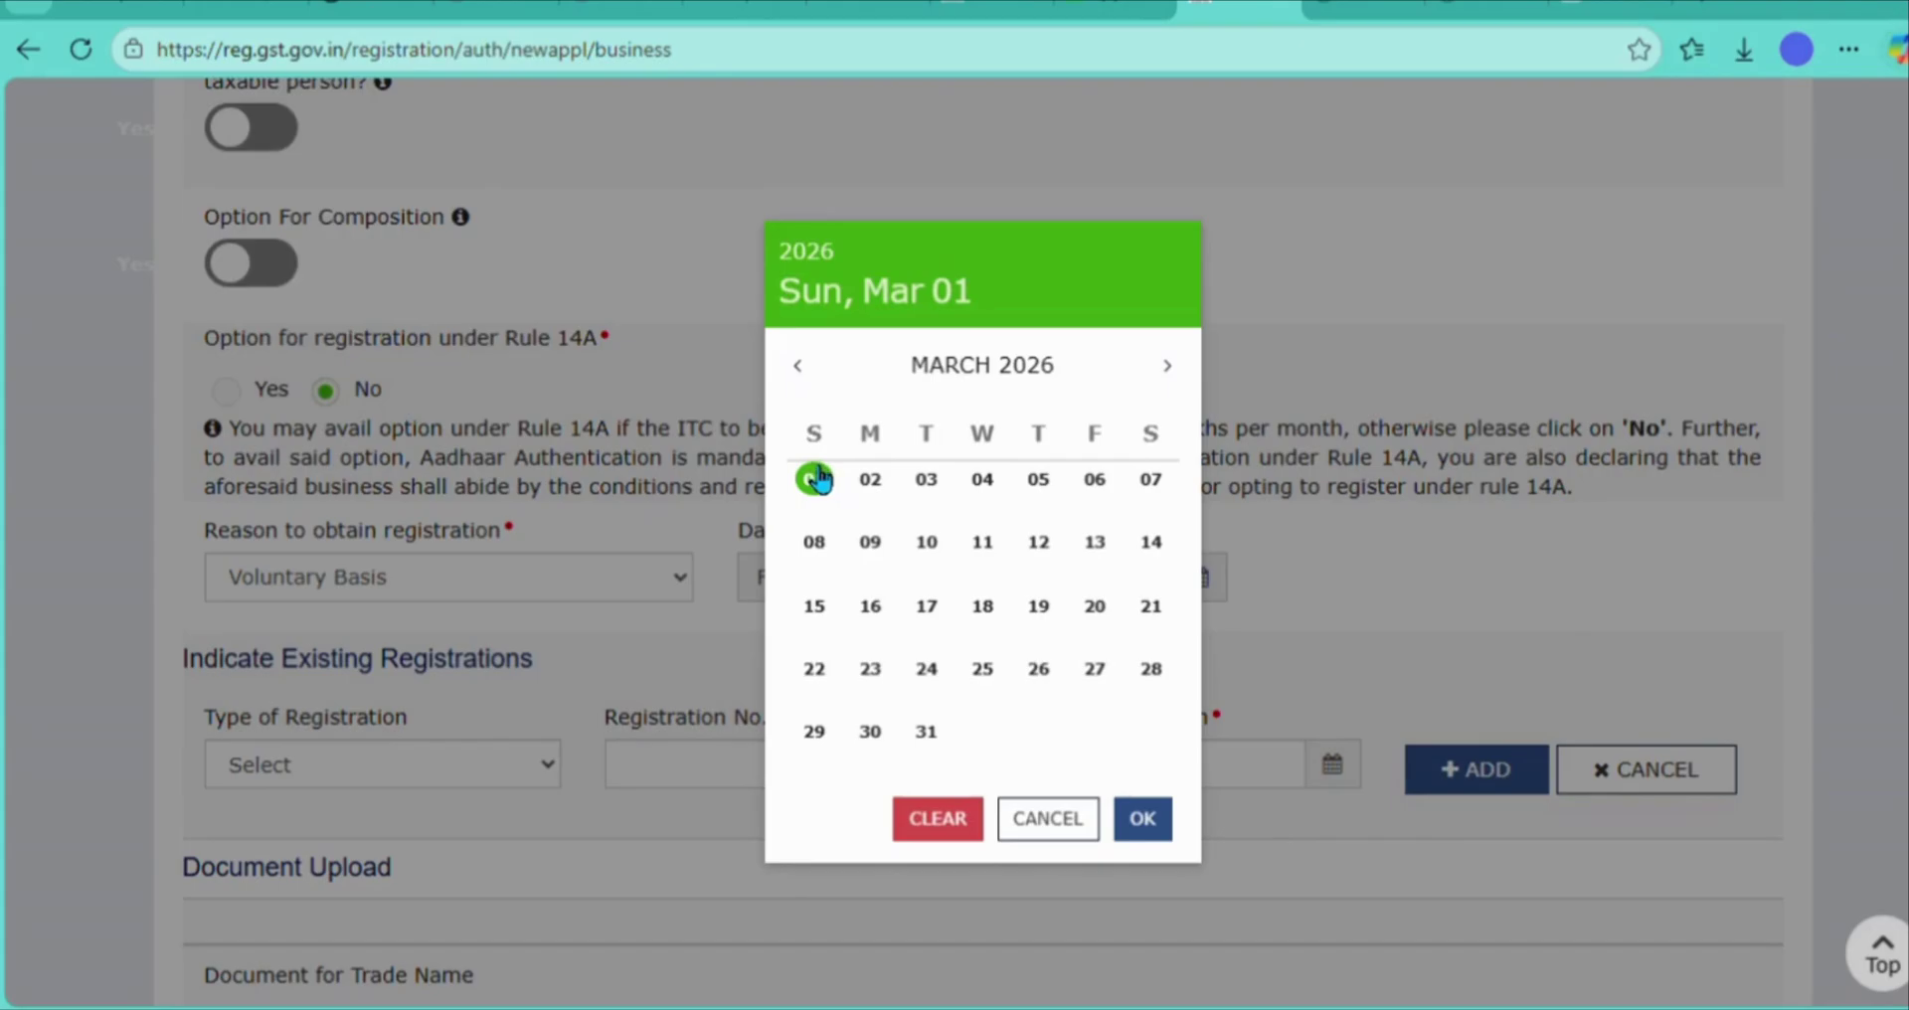
pyautogui.click(816, 479)
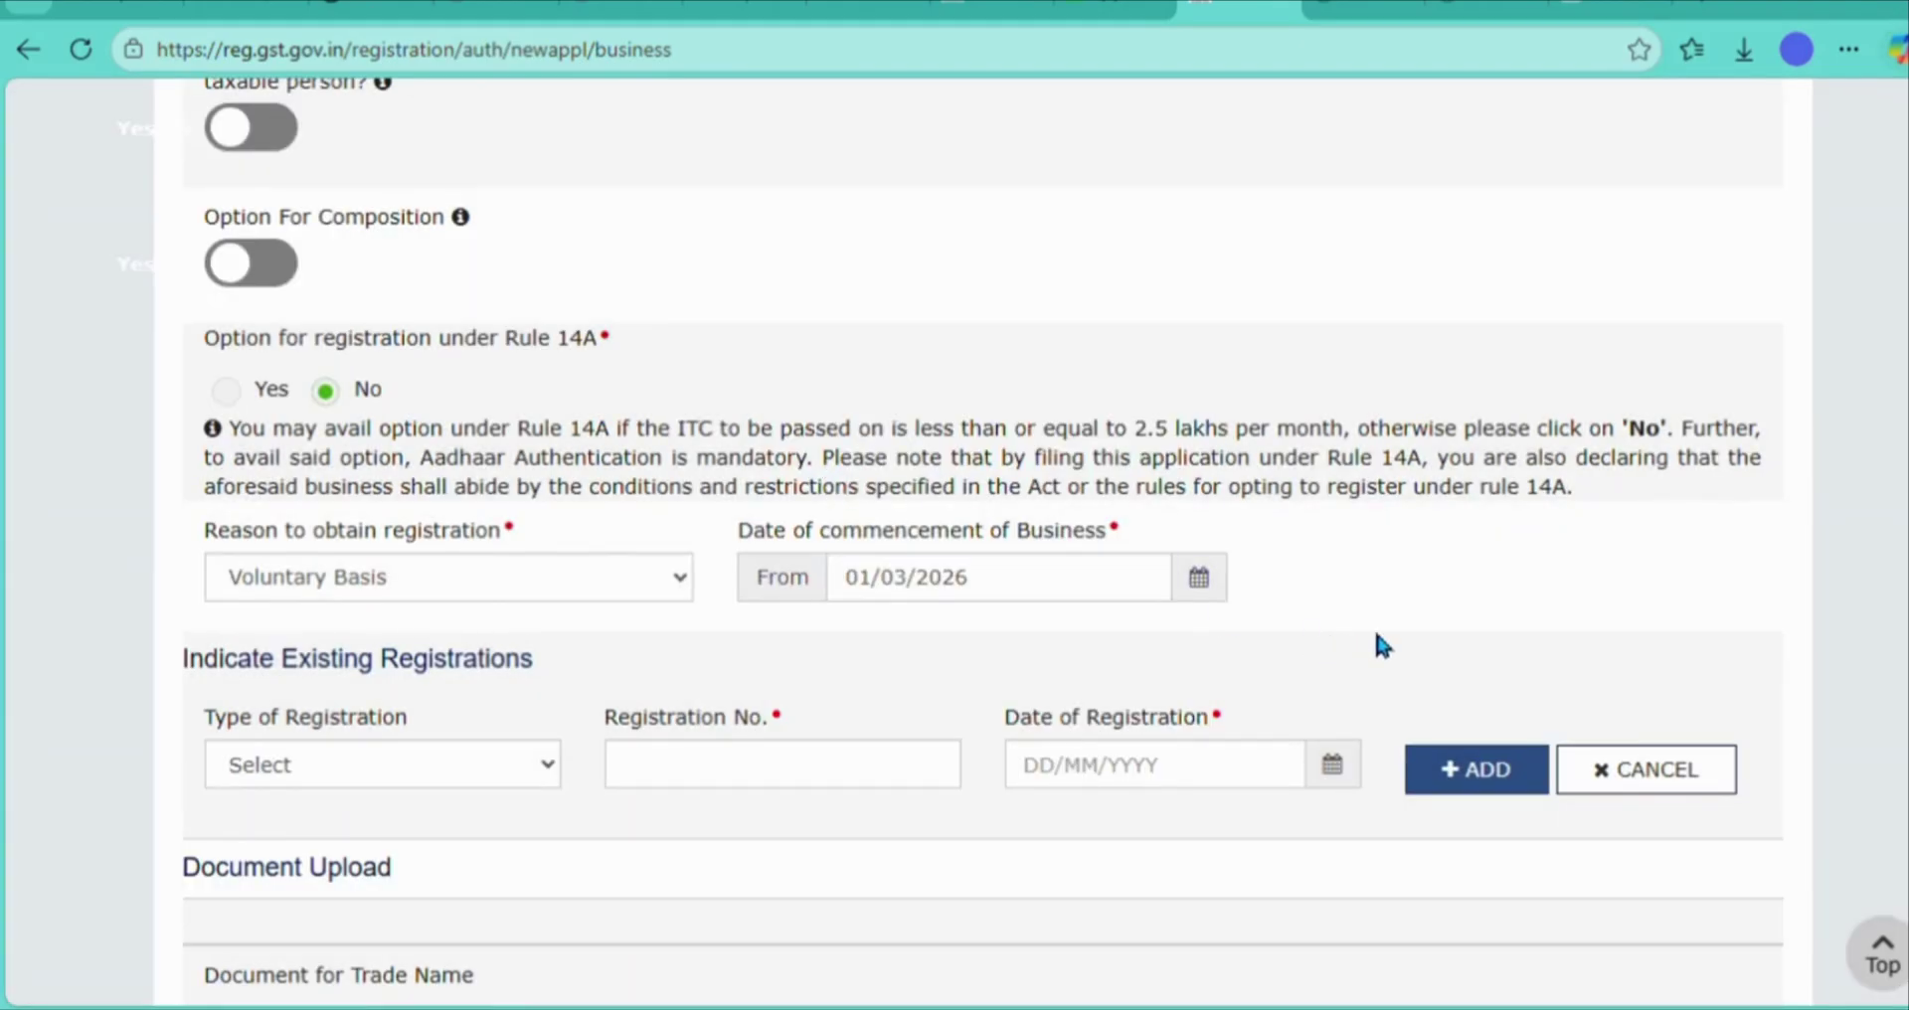
pyautogui.scroll(-4, 1377, 637)
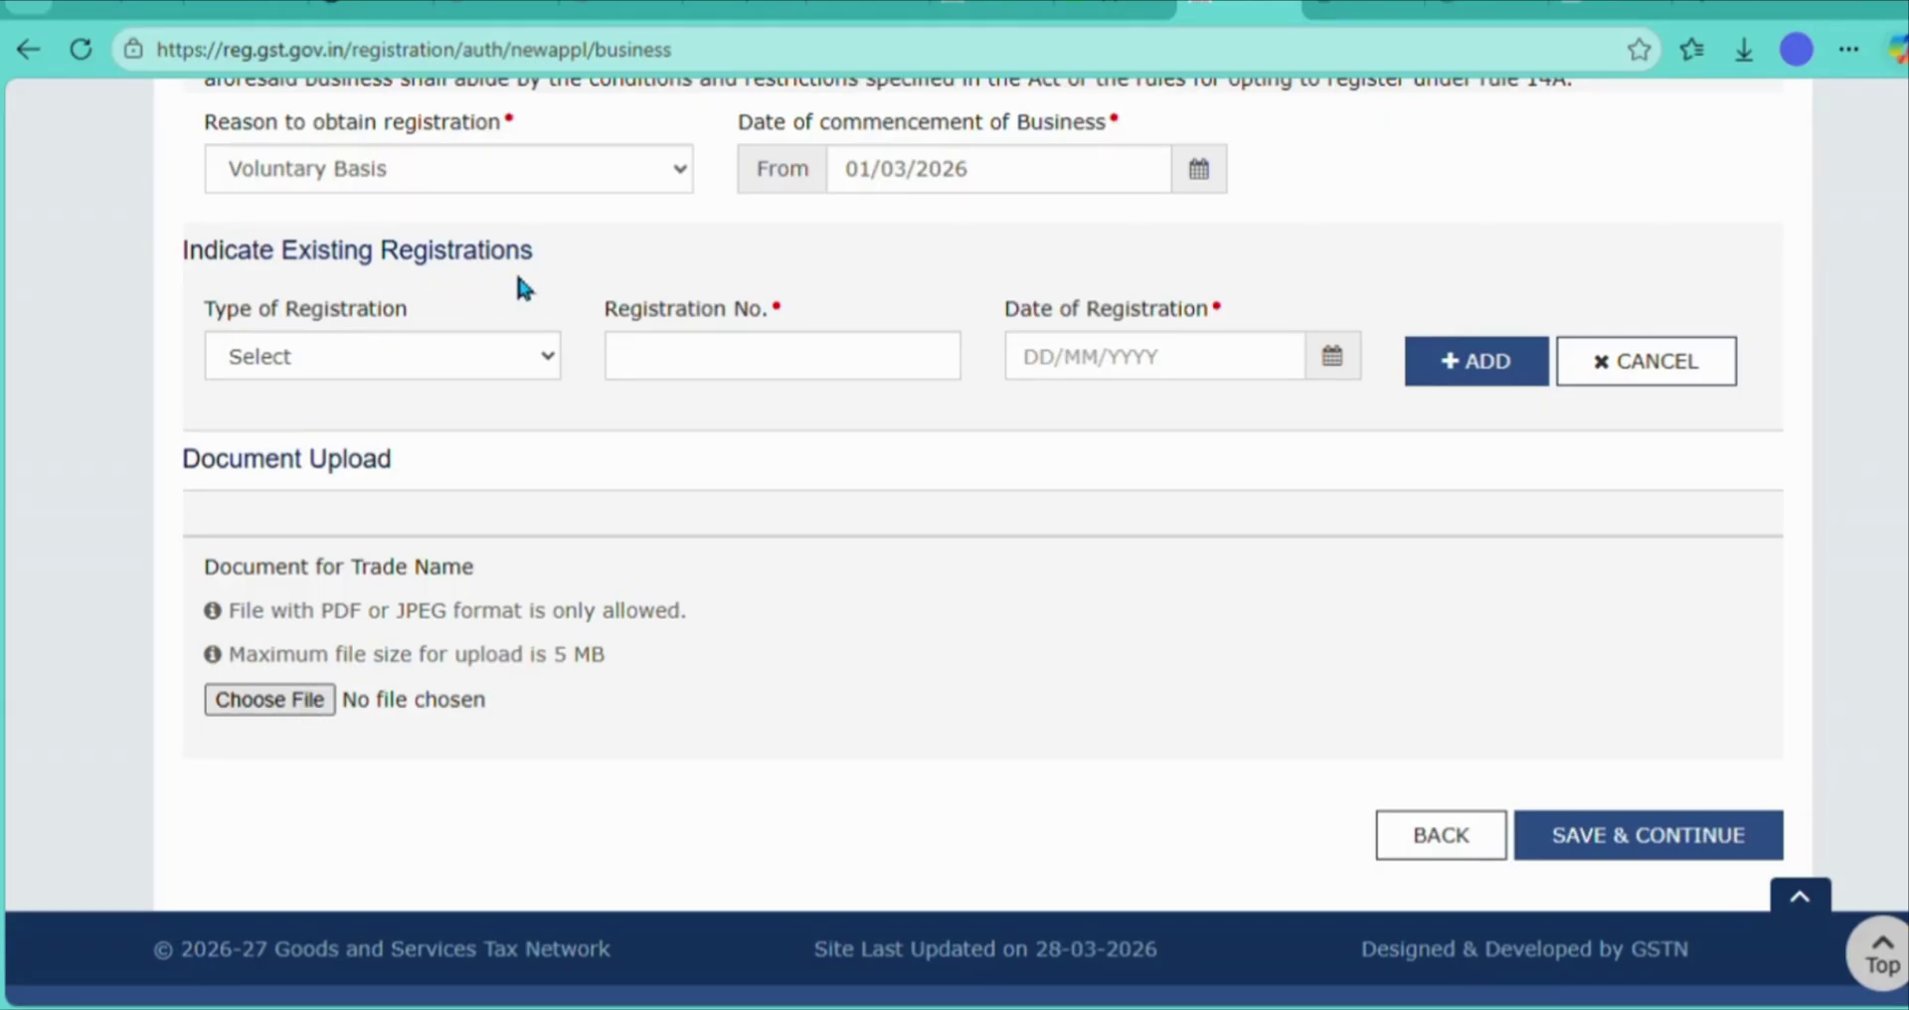
pyautogui.click(736, 605)
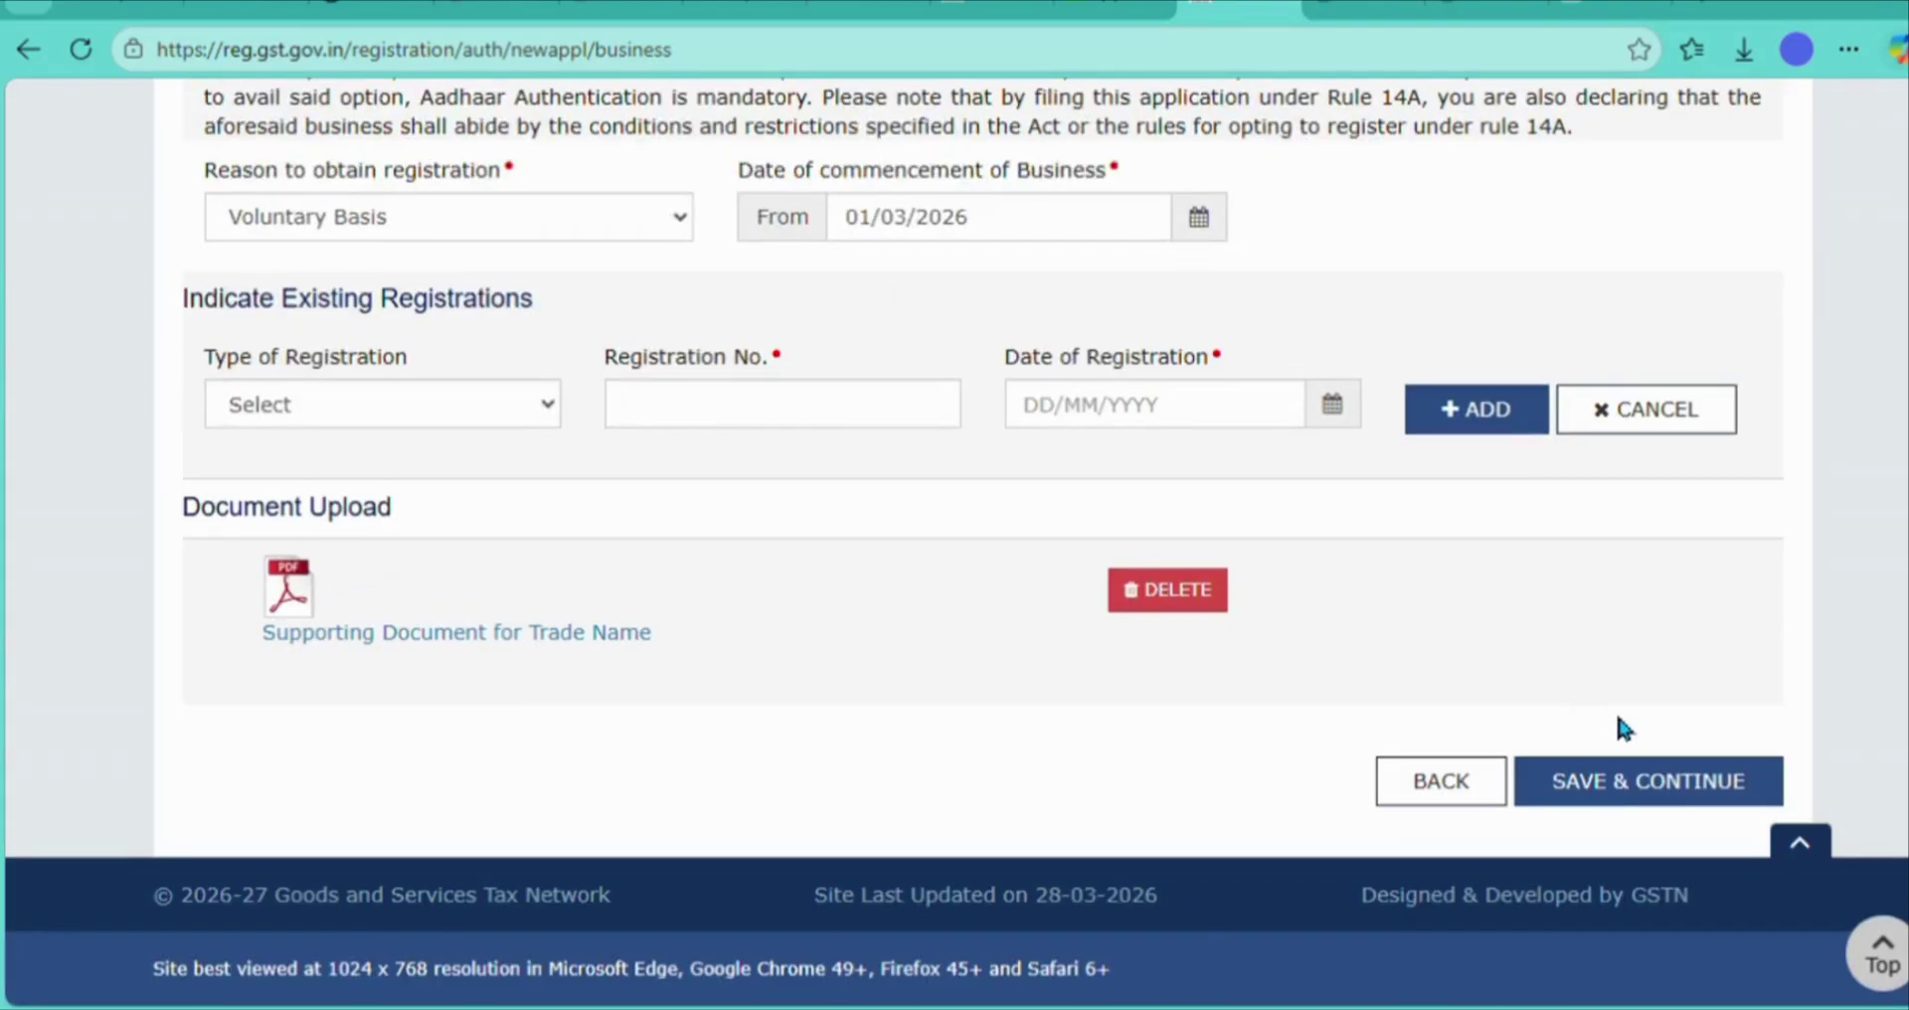
pyautogui.click(1631, 786)
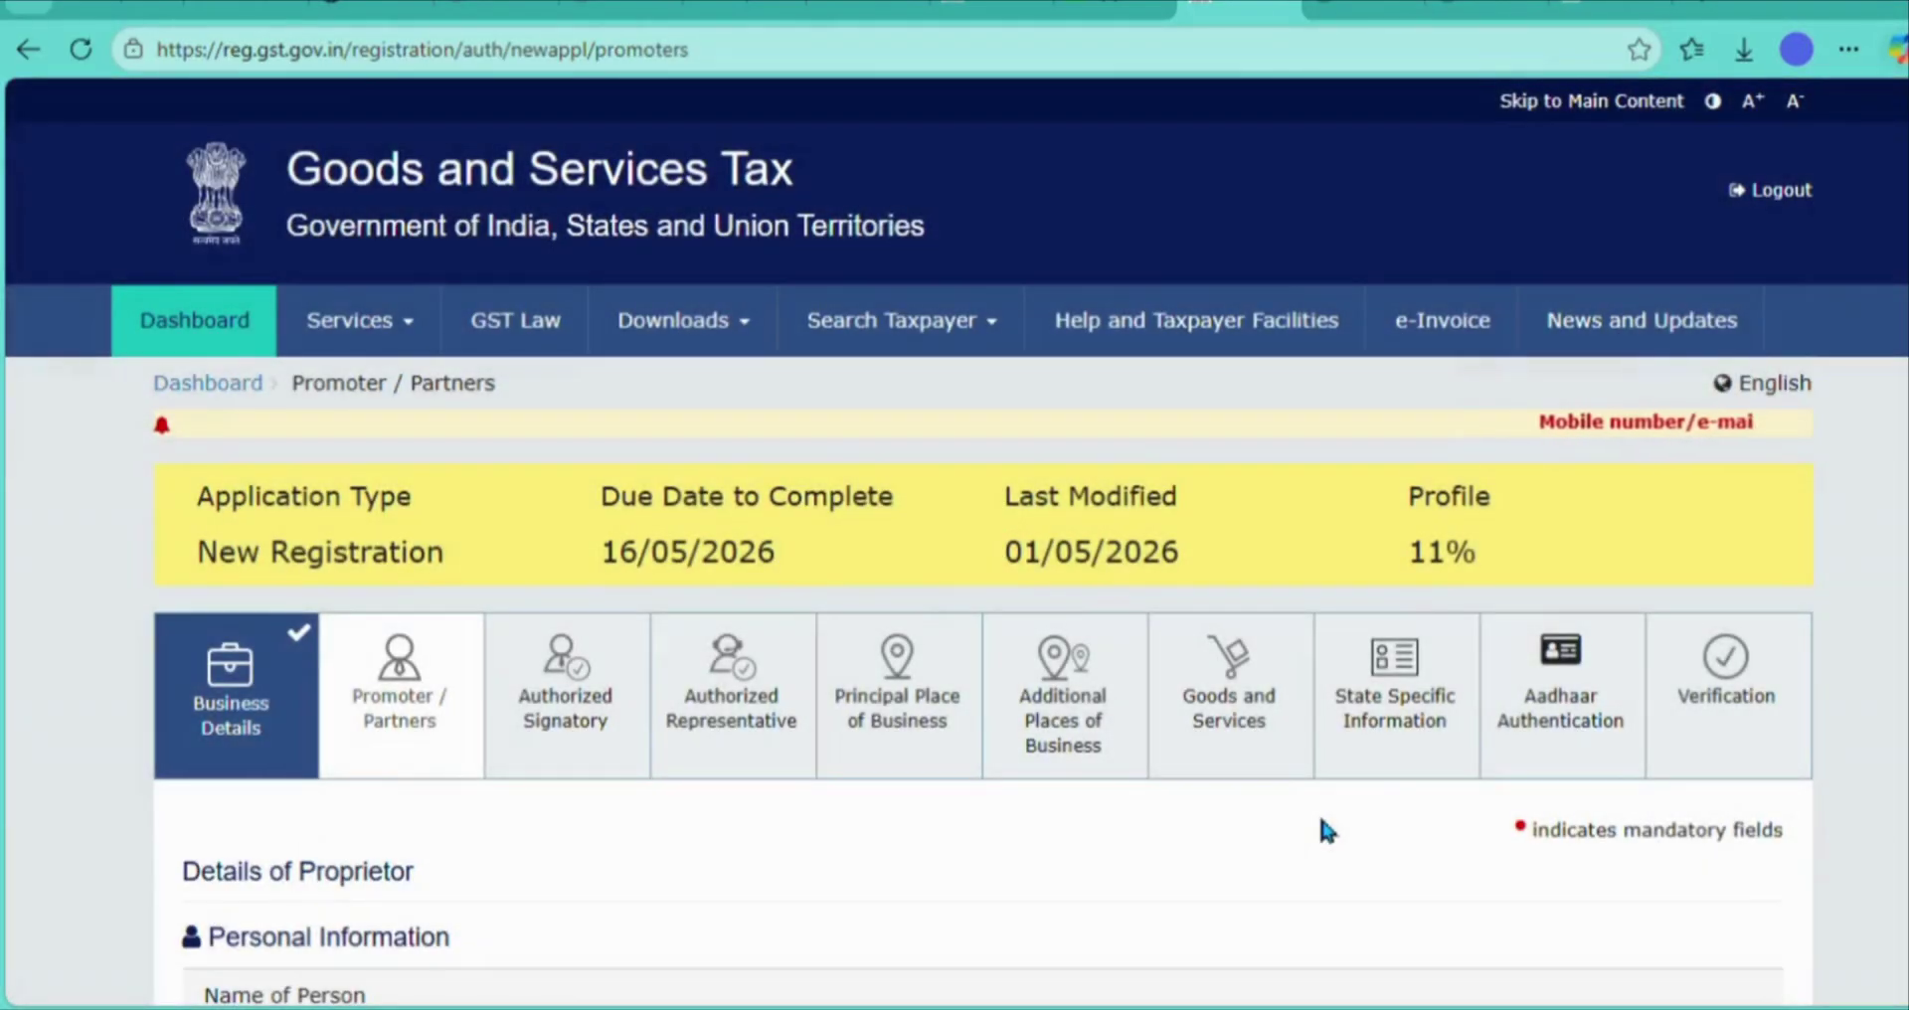
# - Enter the father's first name and pick a 1997 date of birth
pyautogui.scroll(-1, 1322, 820)
pyautogui.scroll(-5, 1322, 822)
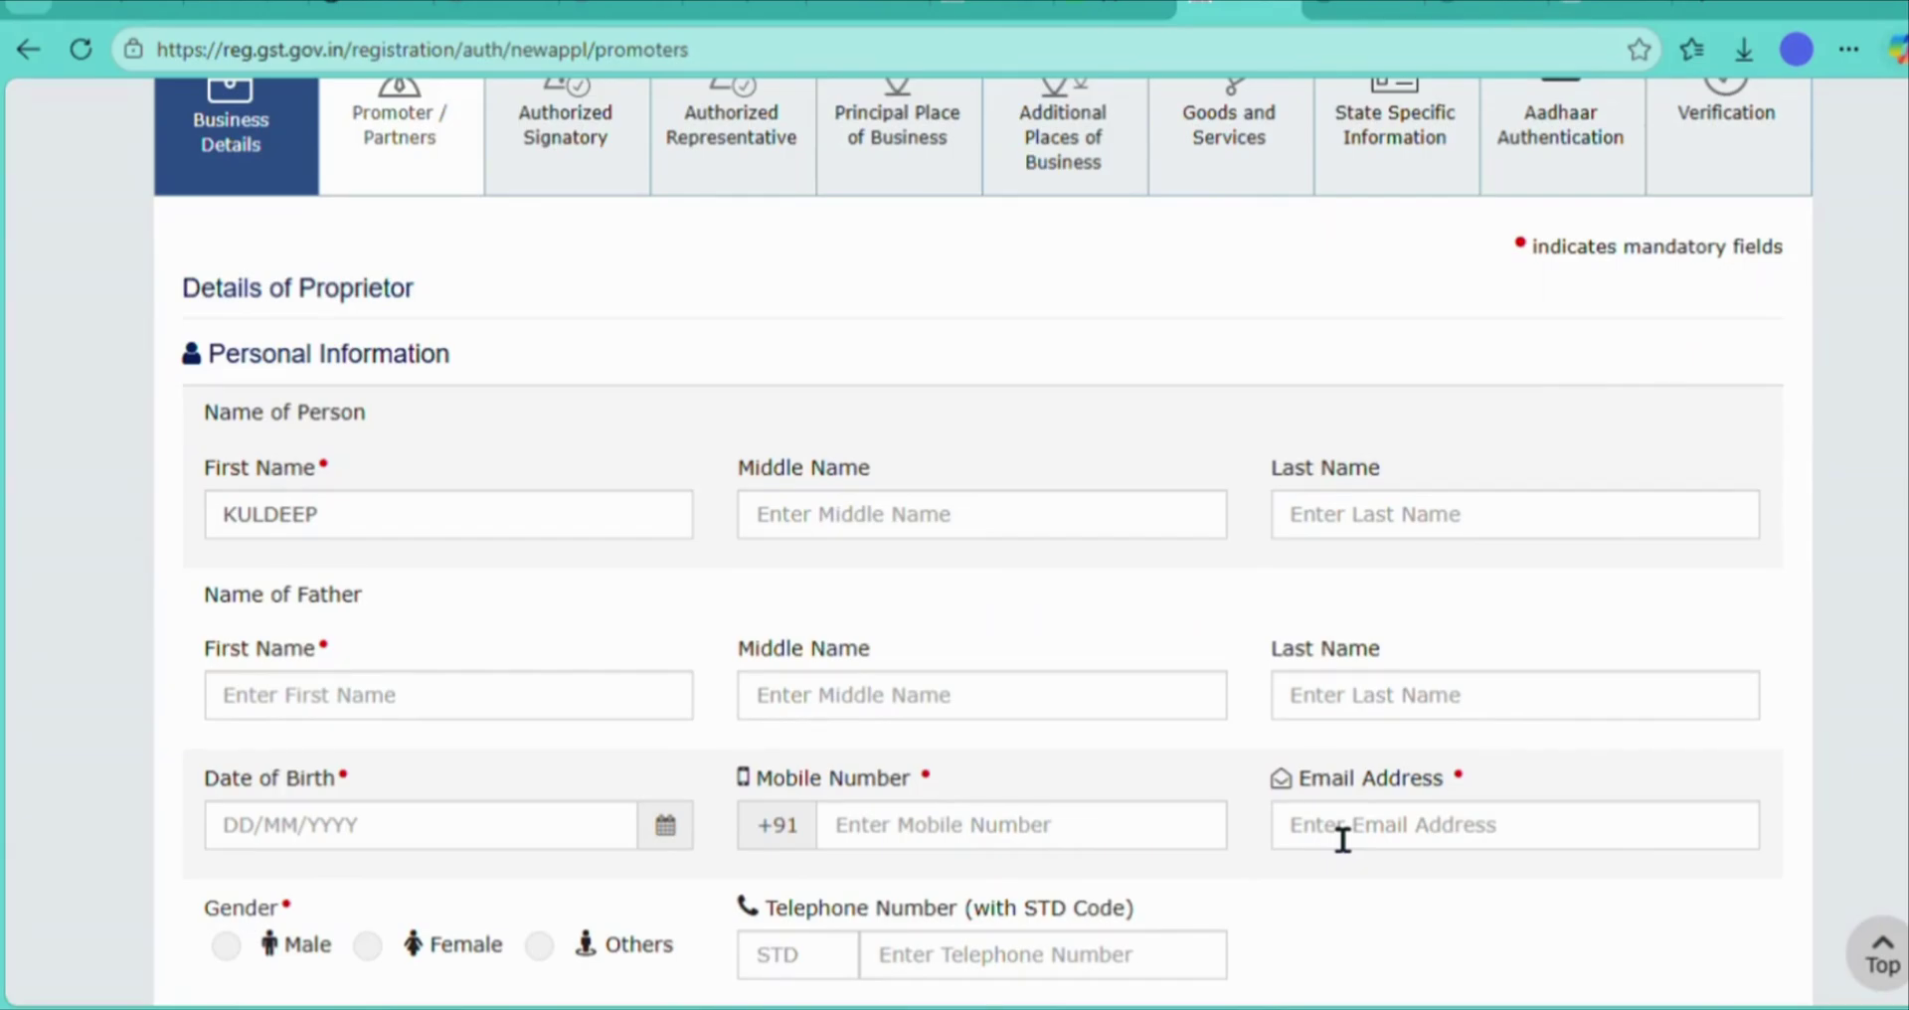
pyautogui.scroll(-2, 1342, 840)
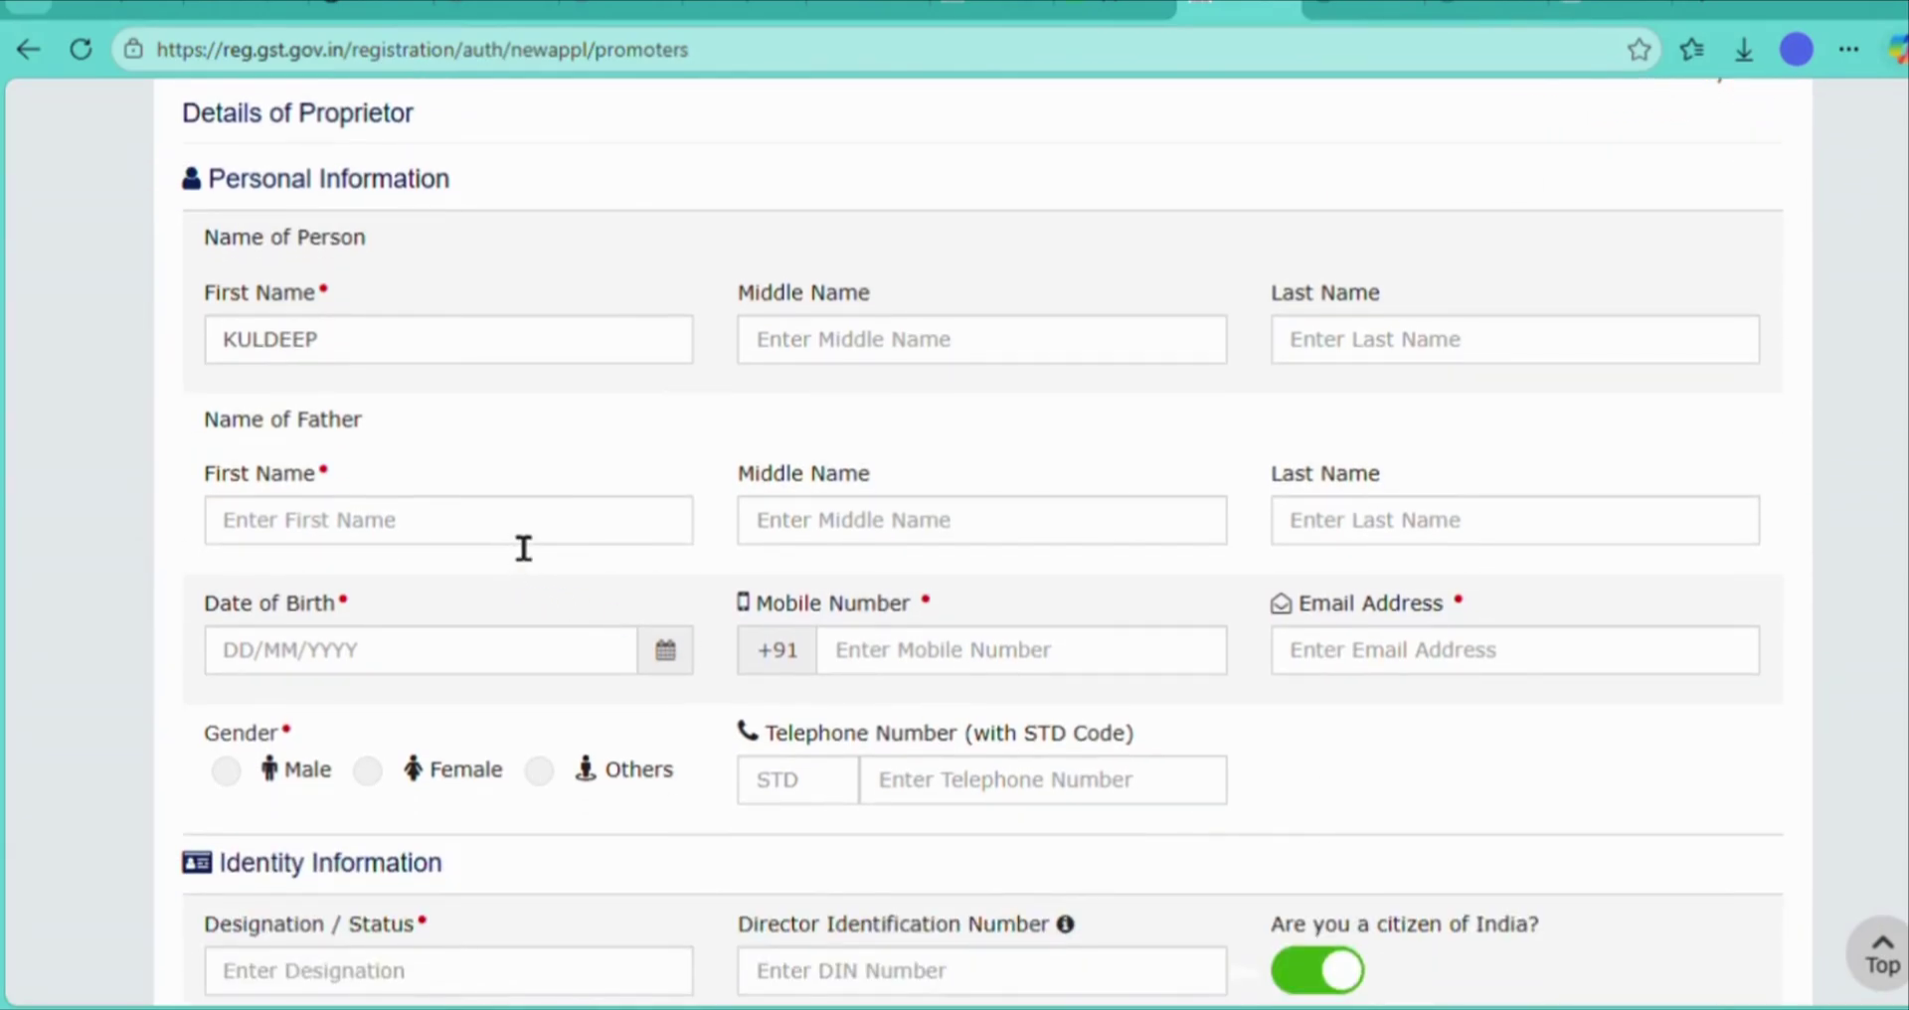
pyautogui.click(524, 547)
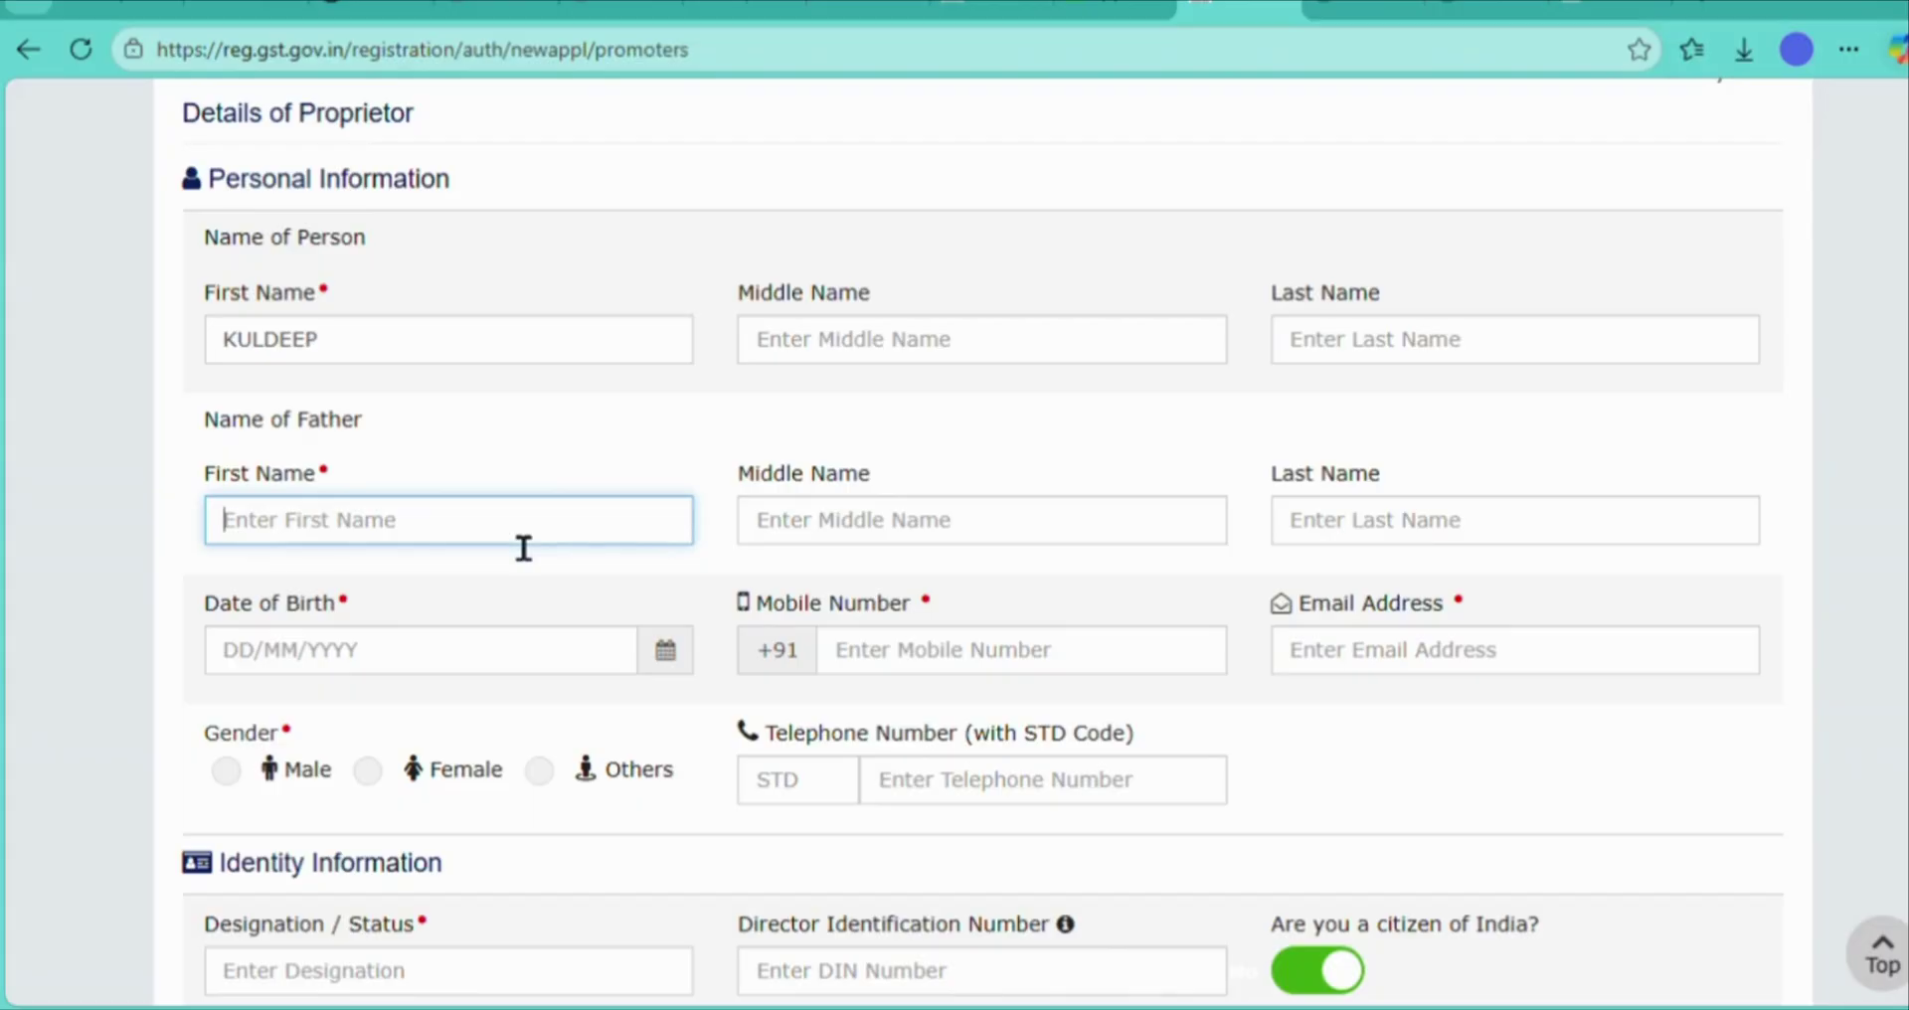
pyautogui.write('DHARAMVEER')
pyautogui.click(666, 650)
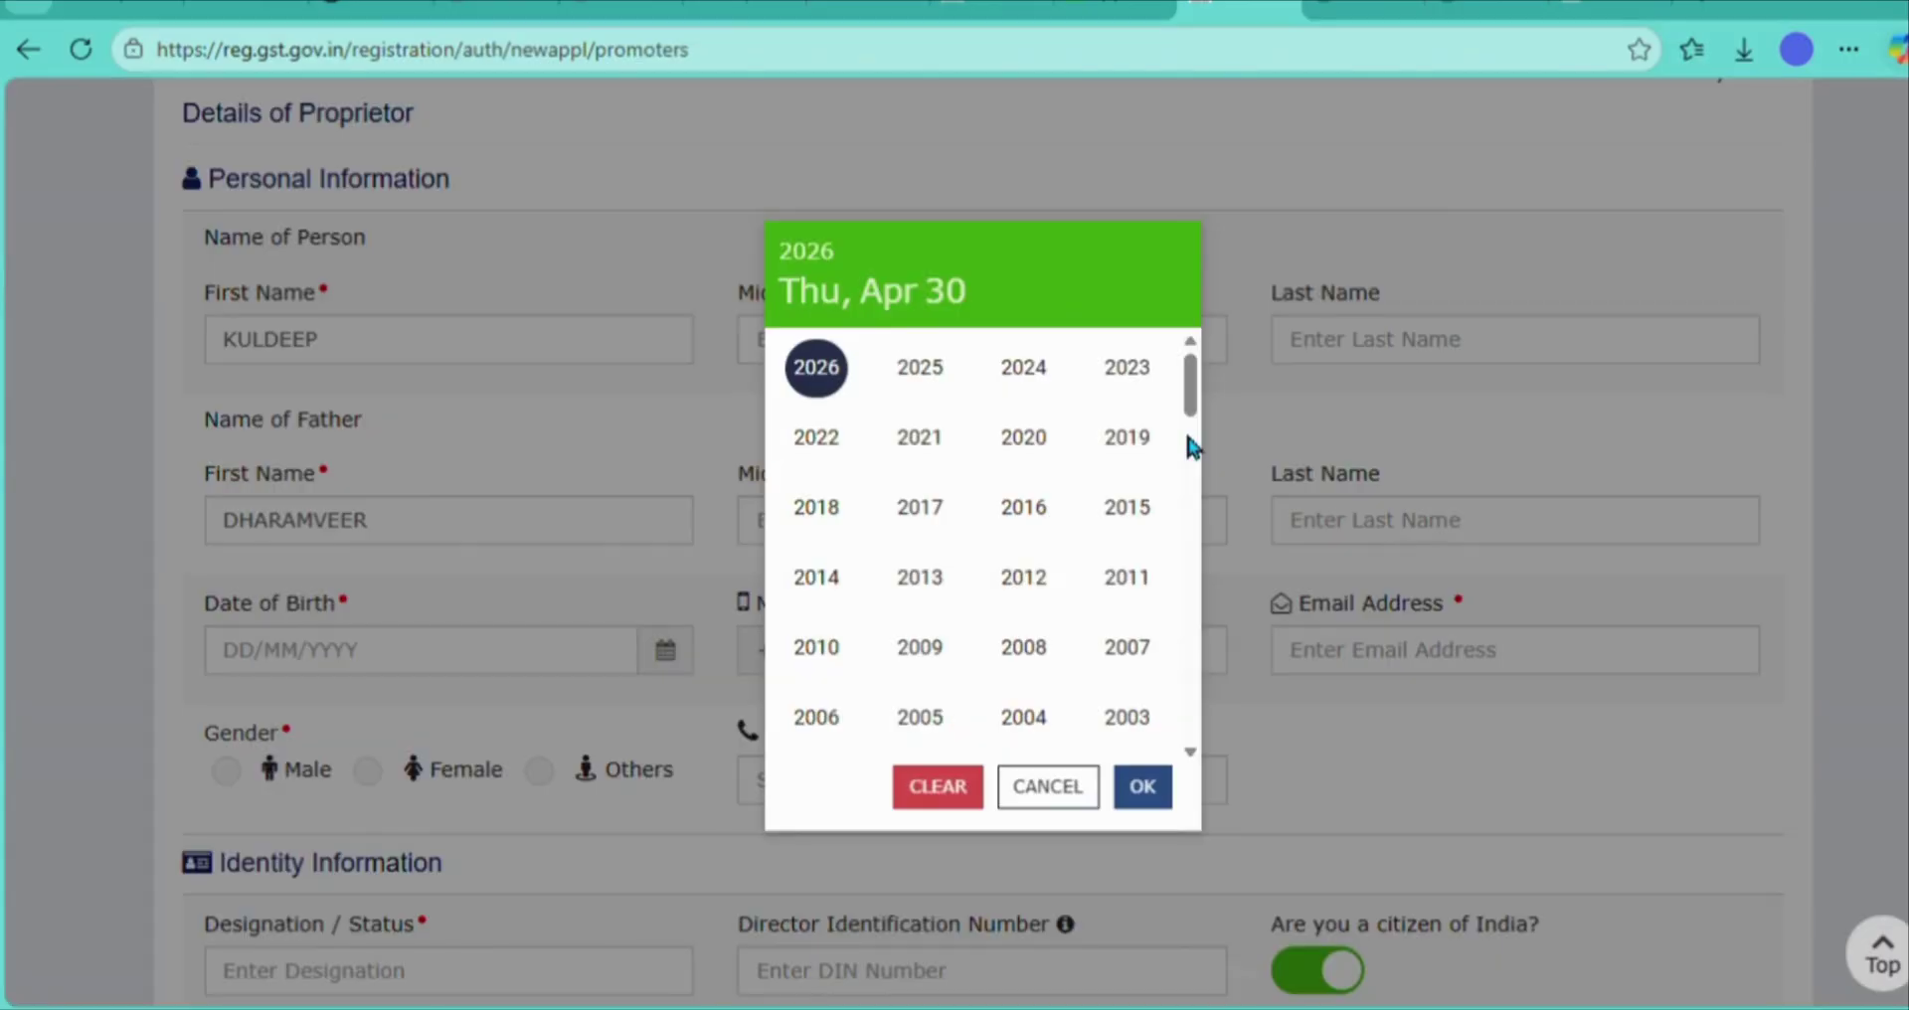
pyautogui.scroll(-4, 1193, 736)
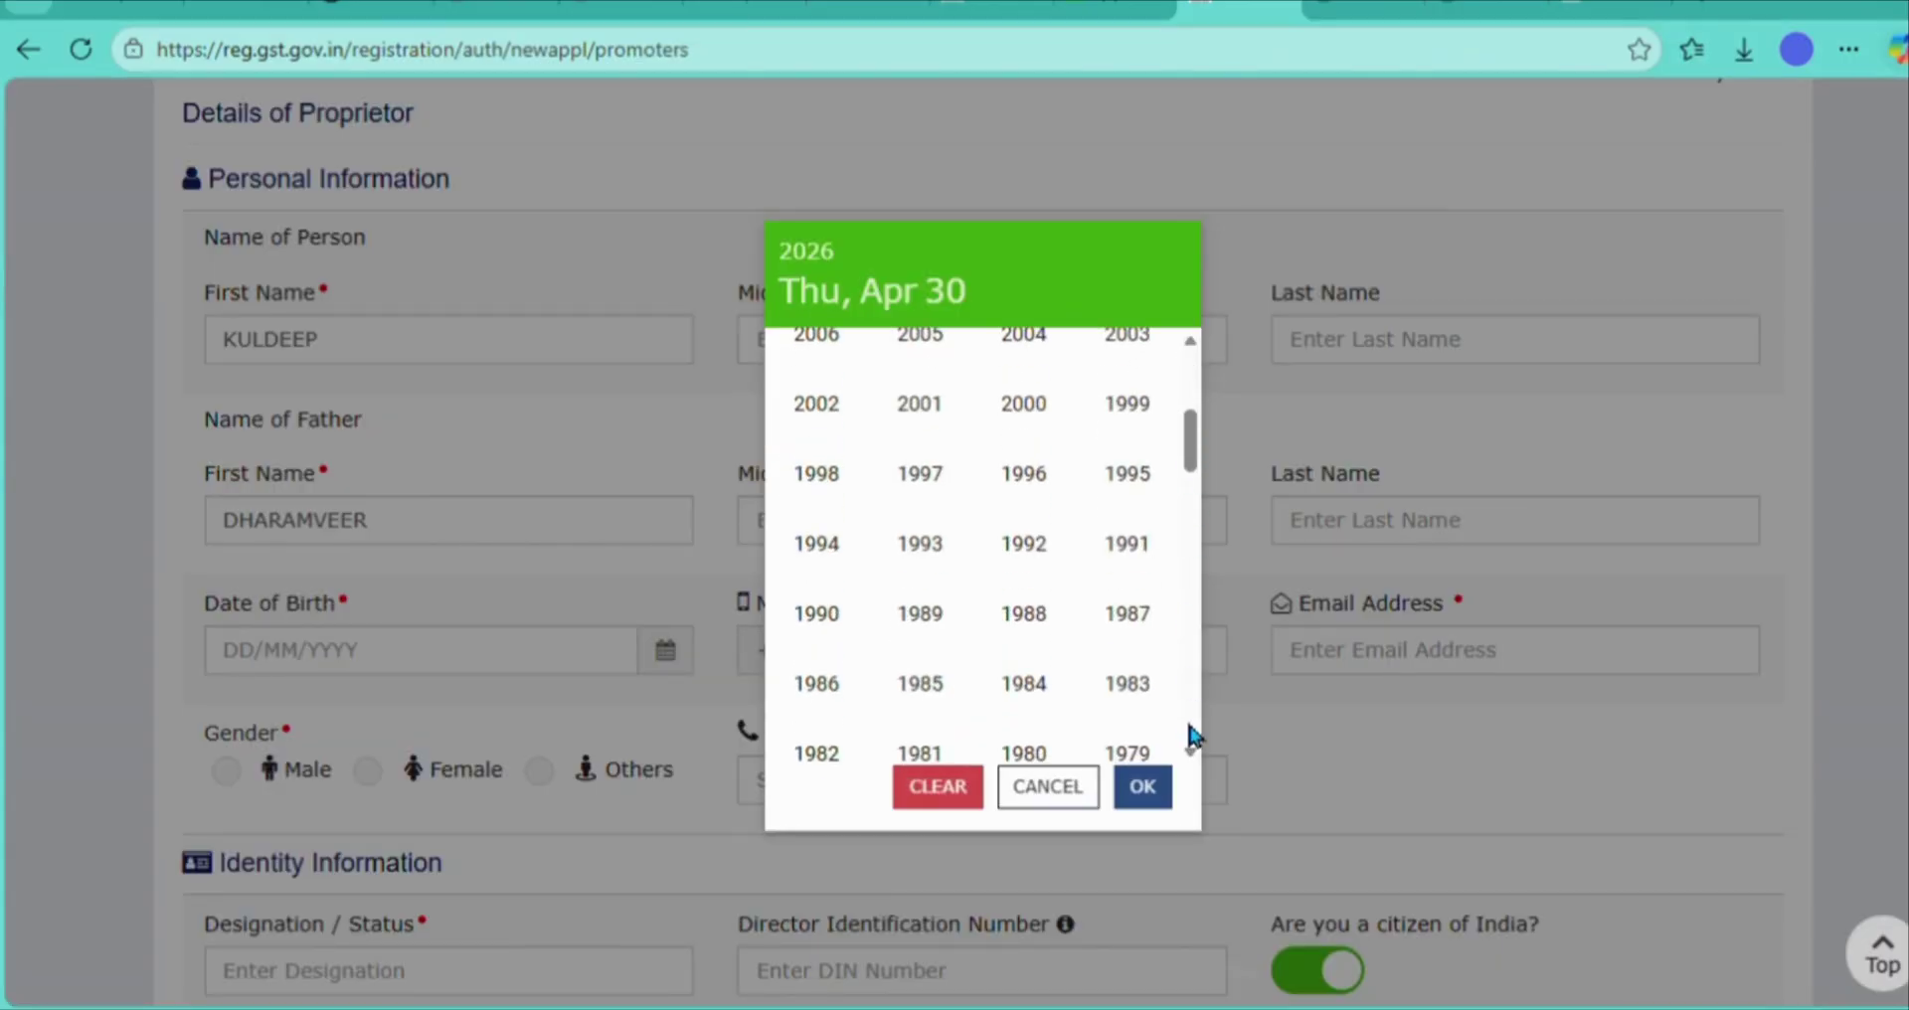
pyautogui.click(922, 474)
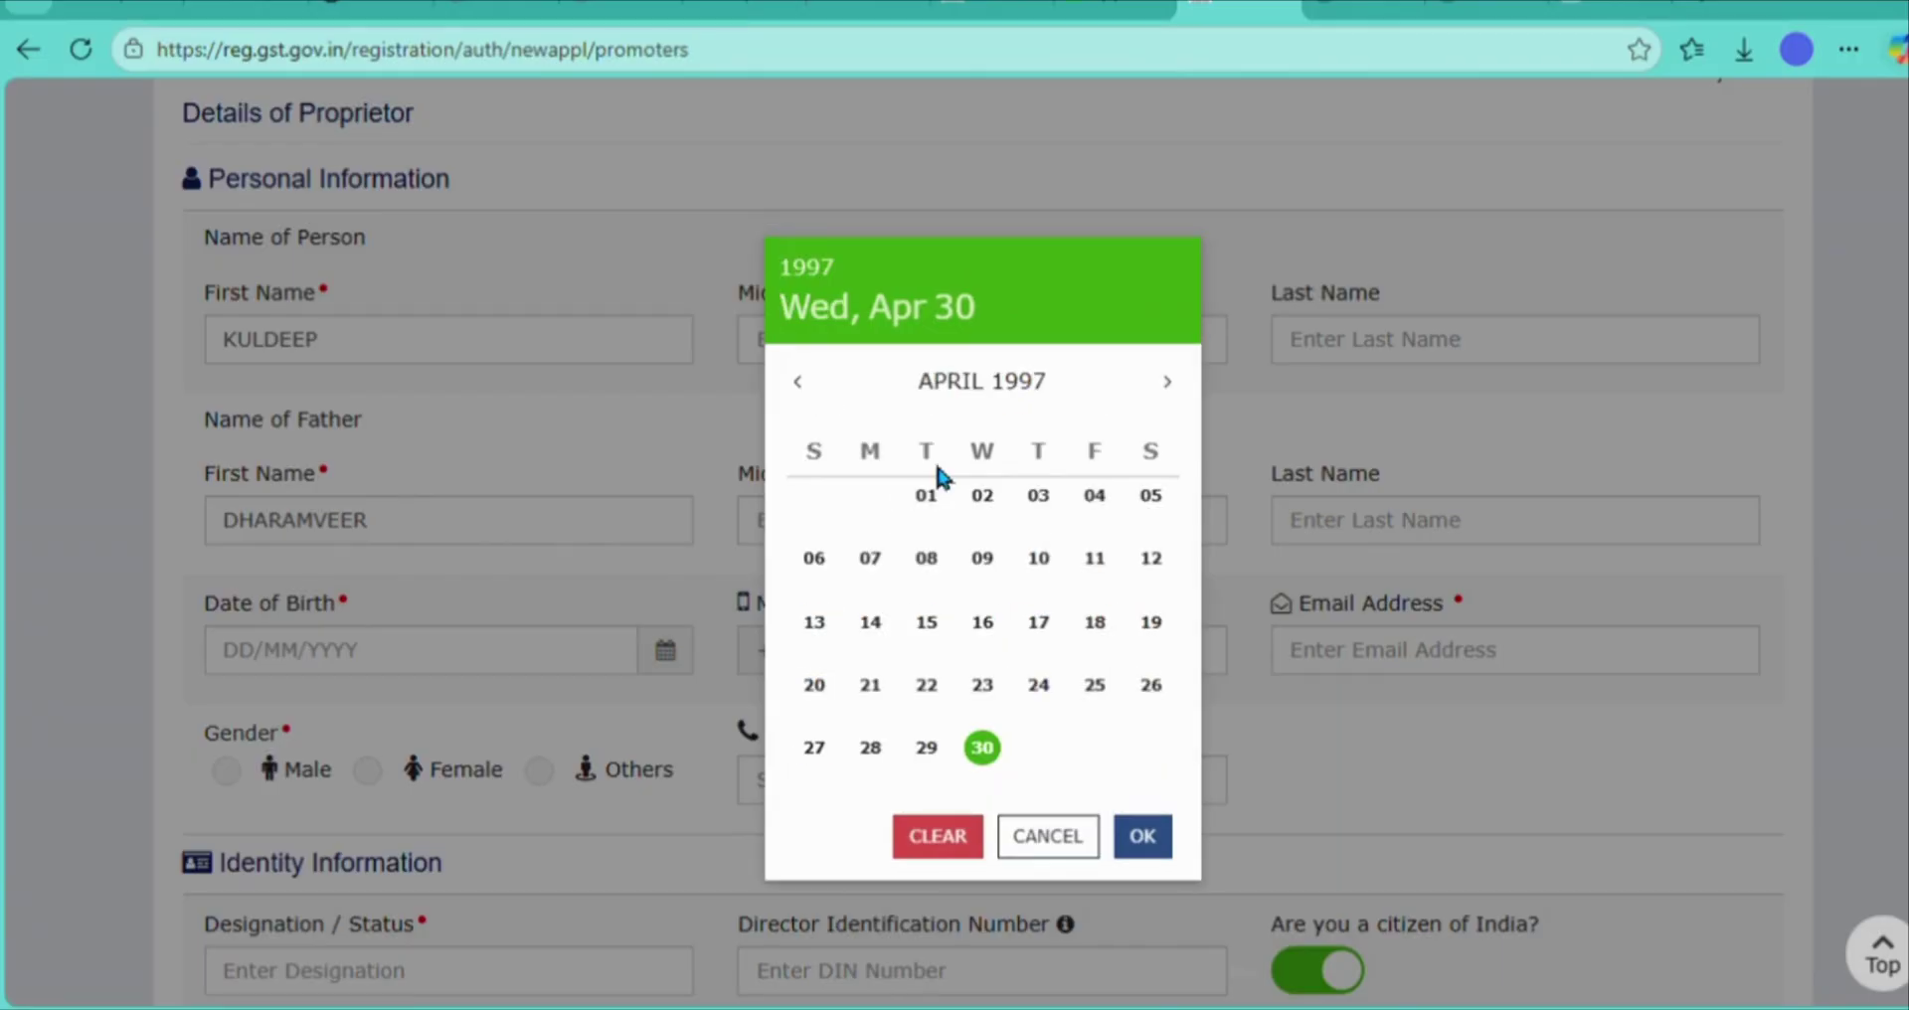
pyautogui.click(1169, 386)
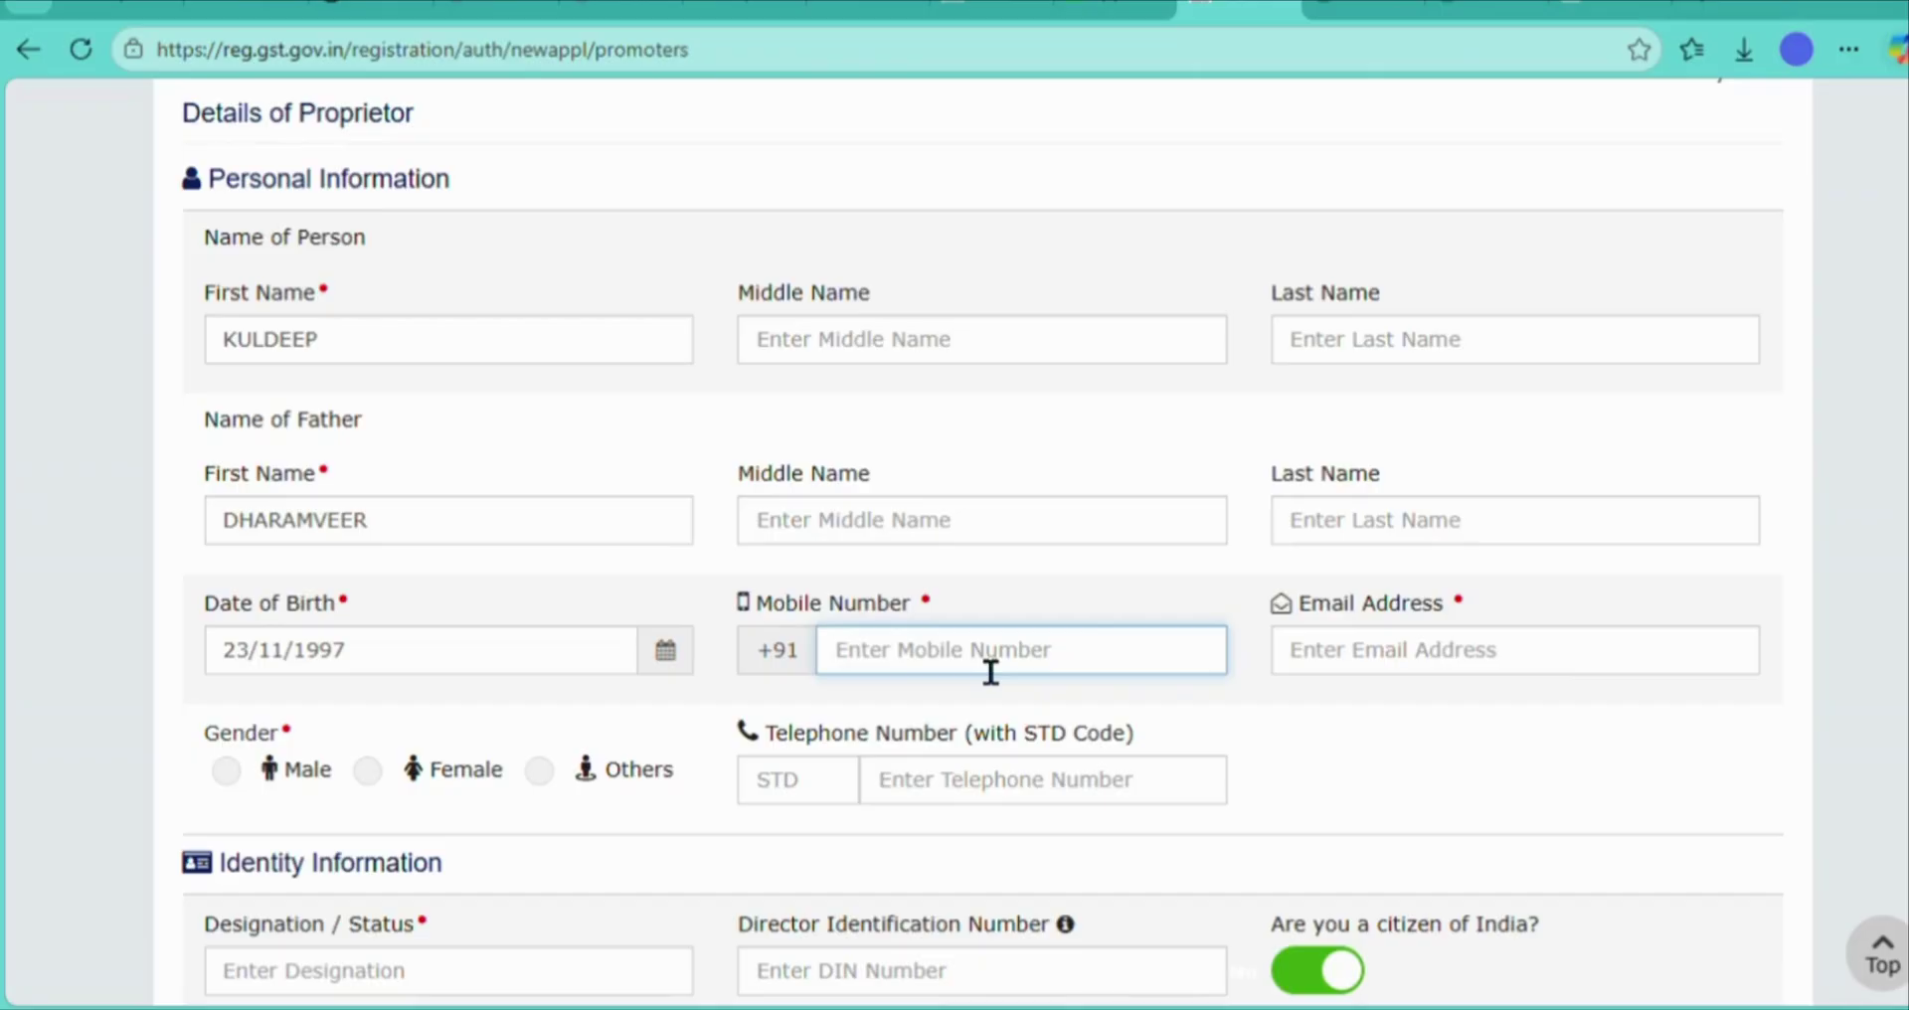
# - Fill in the proprietor's mobile number and e-mail, and set gender to Male
pyautogui.click(1354, 686)
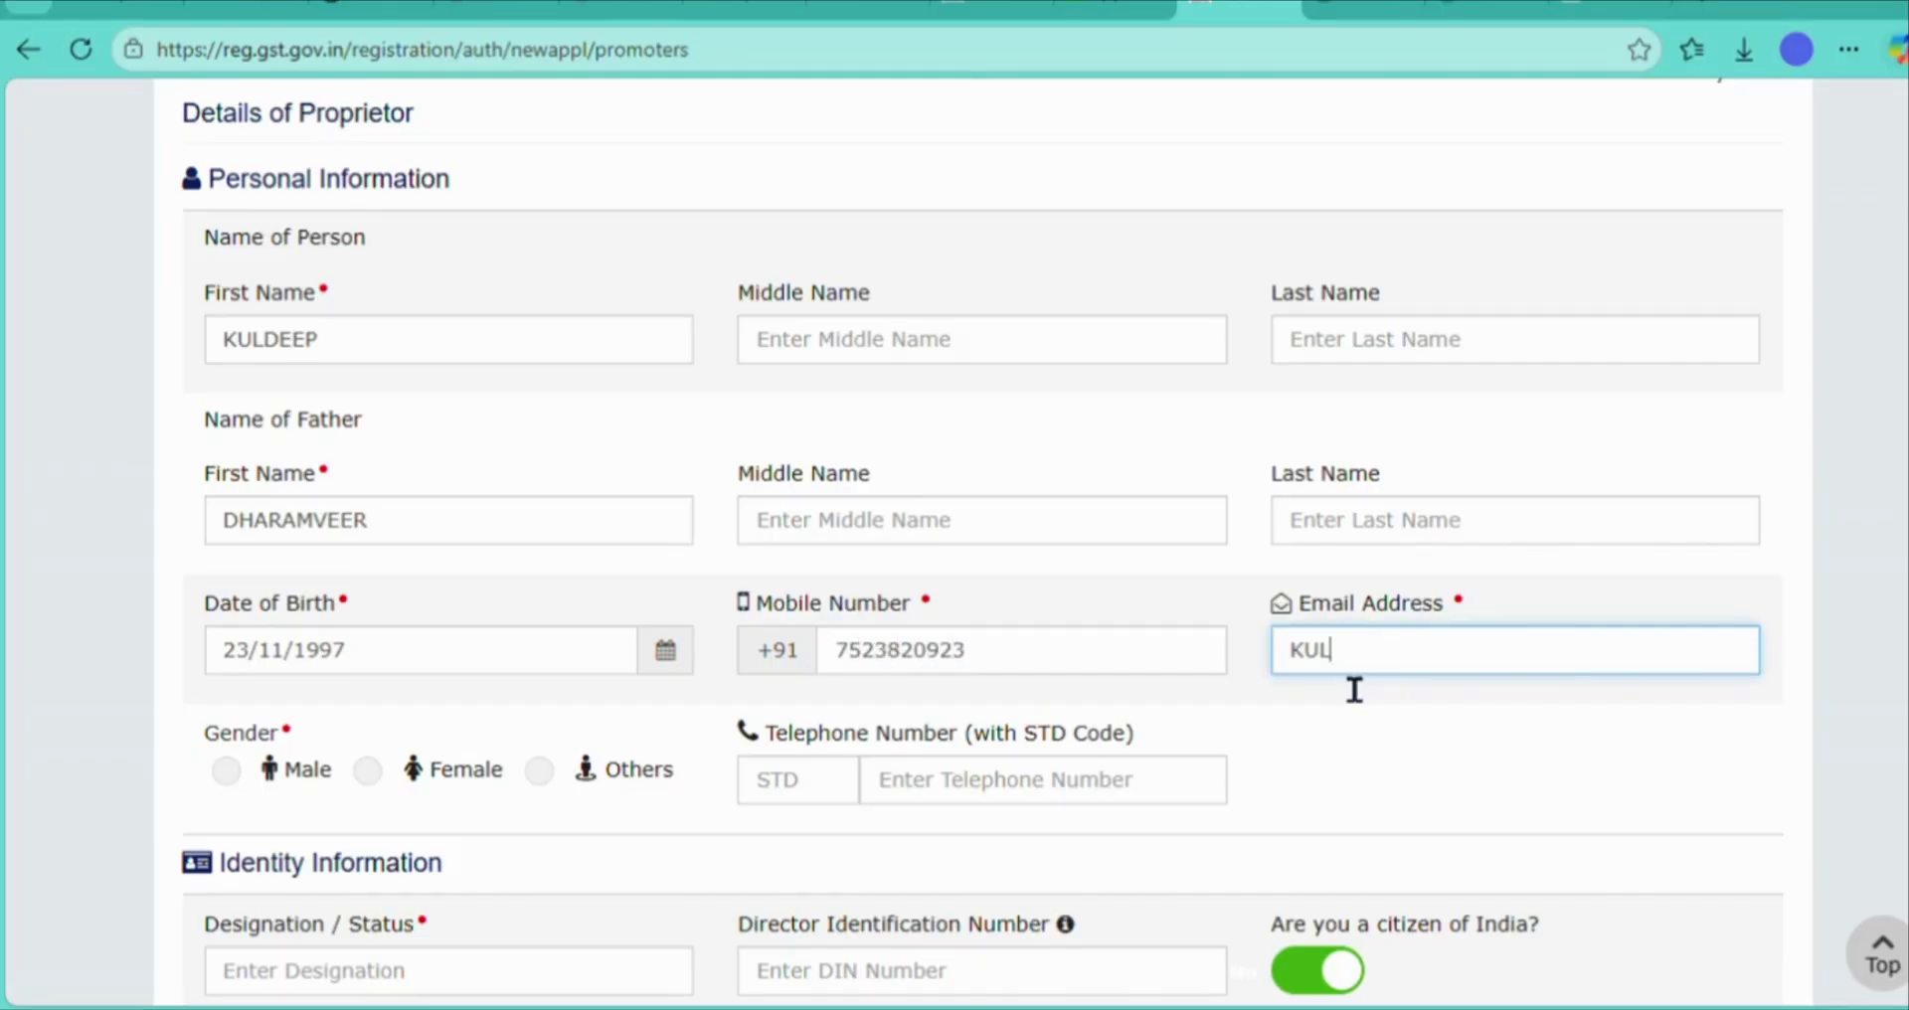
pyautogui.click(244, 774)
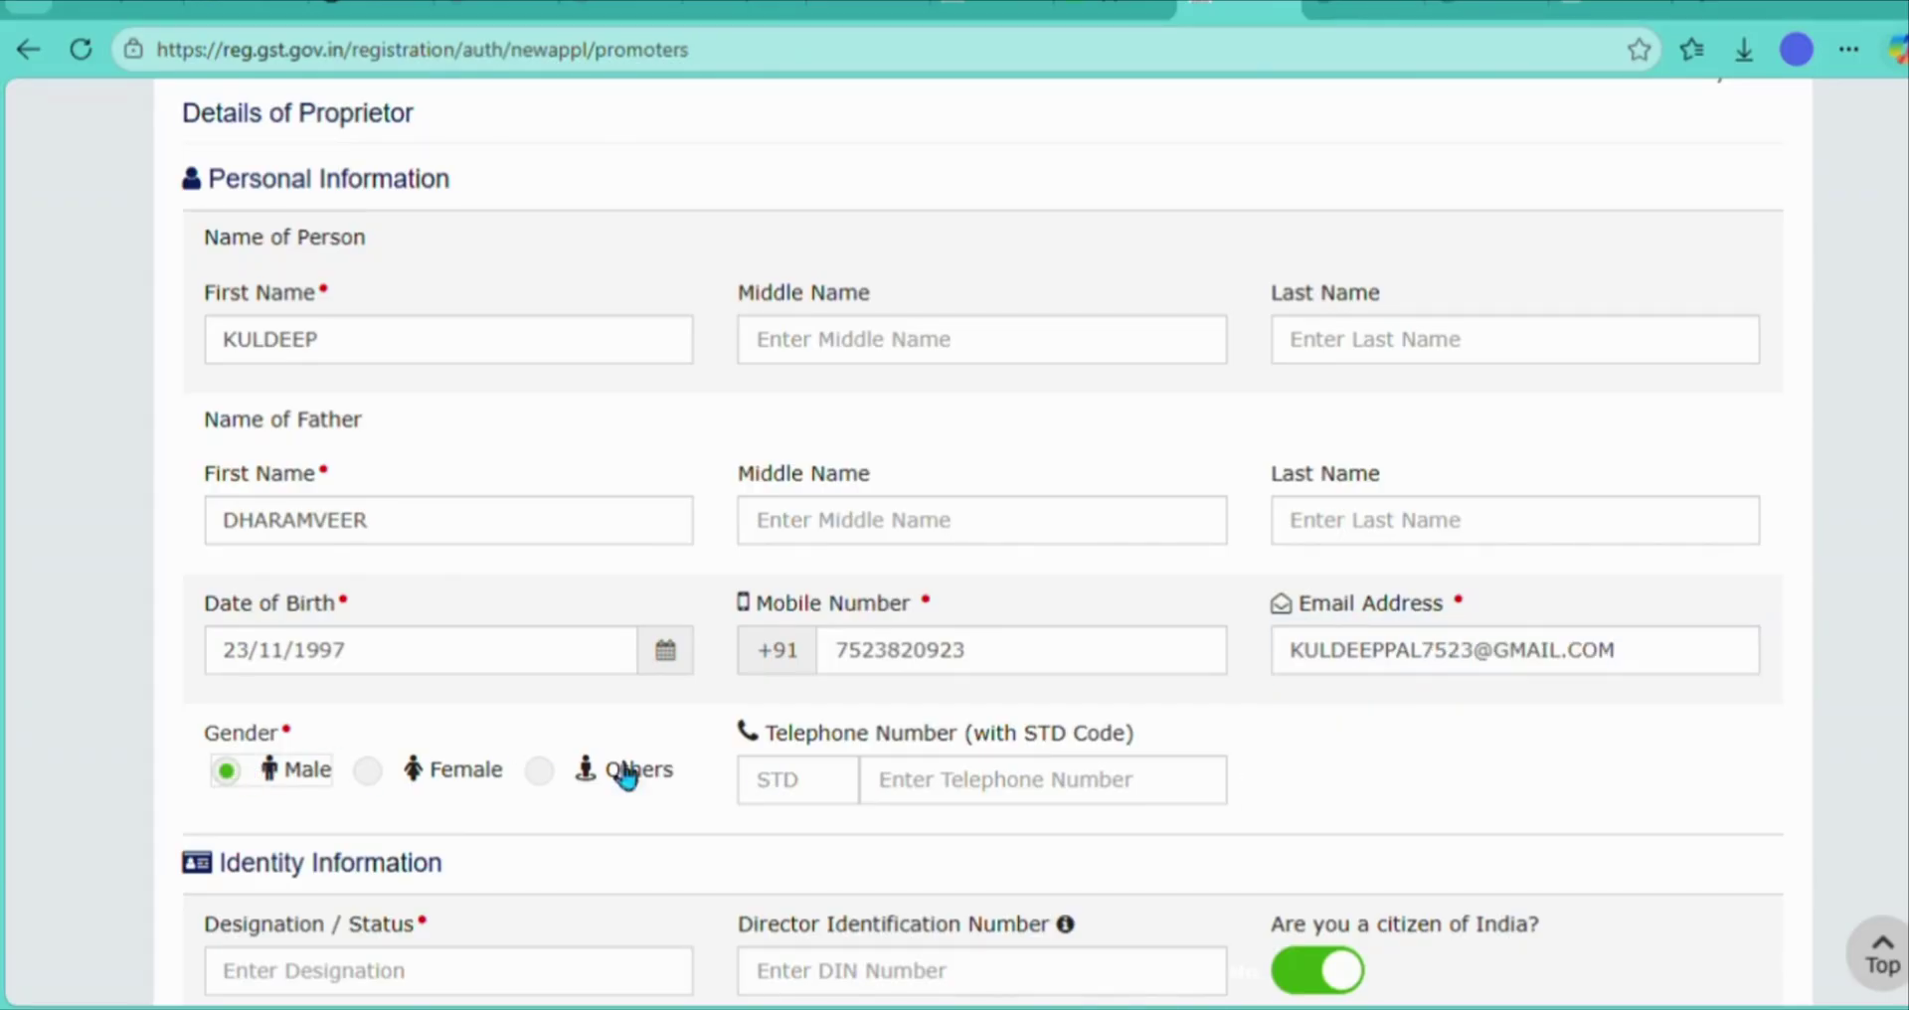
# - Enter PROPRIETOR as the designation / status
pyautogui.scroll(-1, 1348, 798)
pyautogui.scroll(-3, 1349, 799)
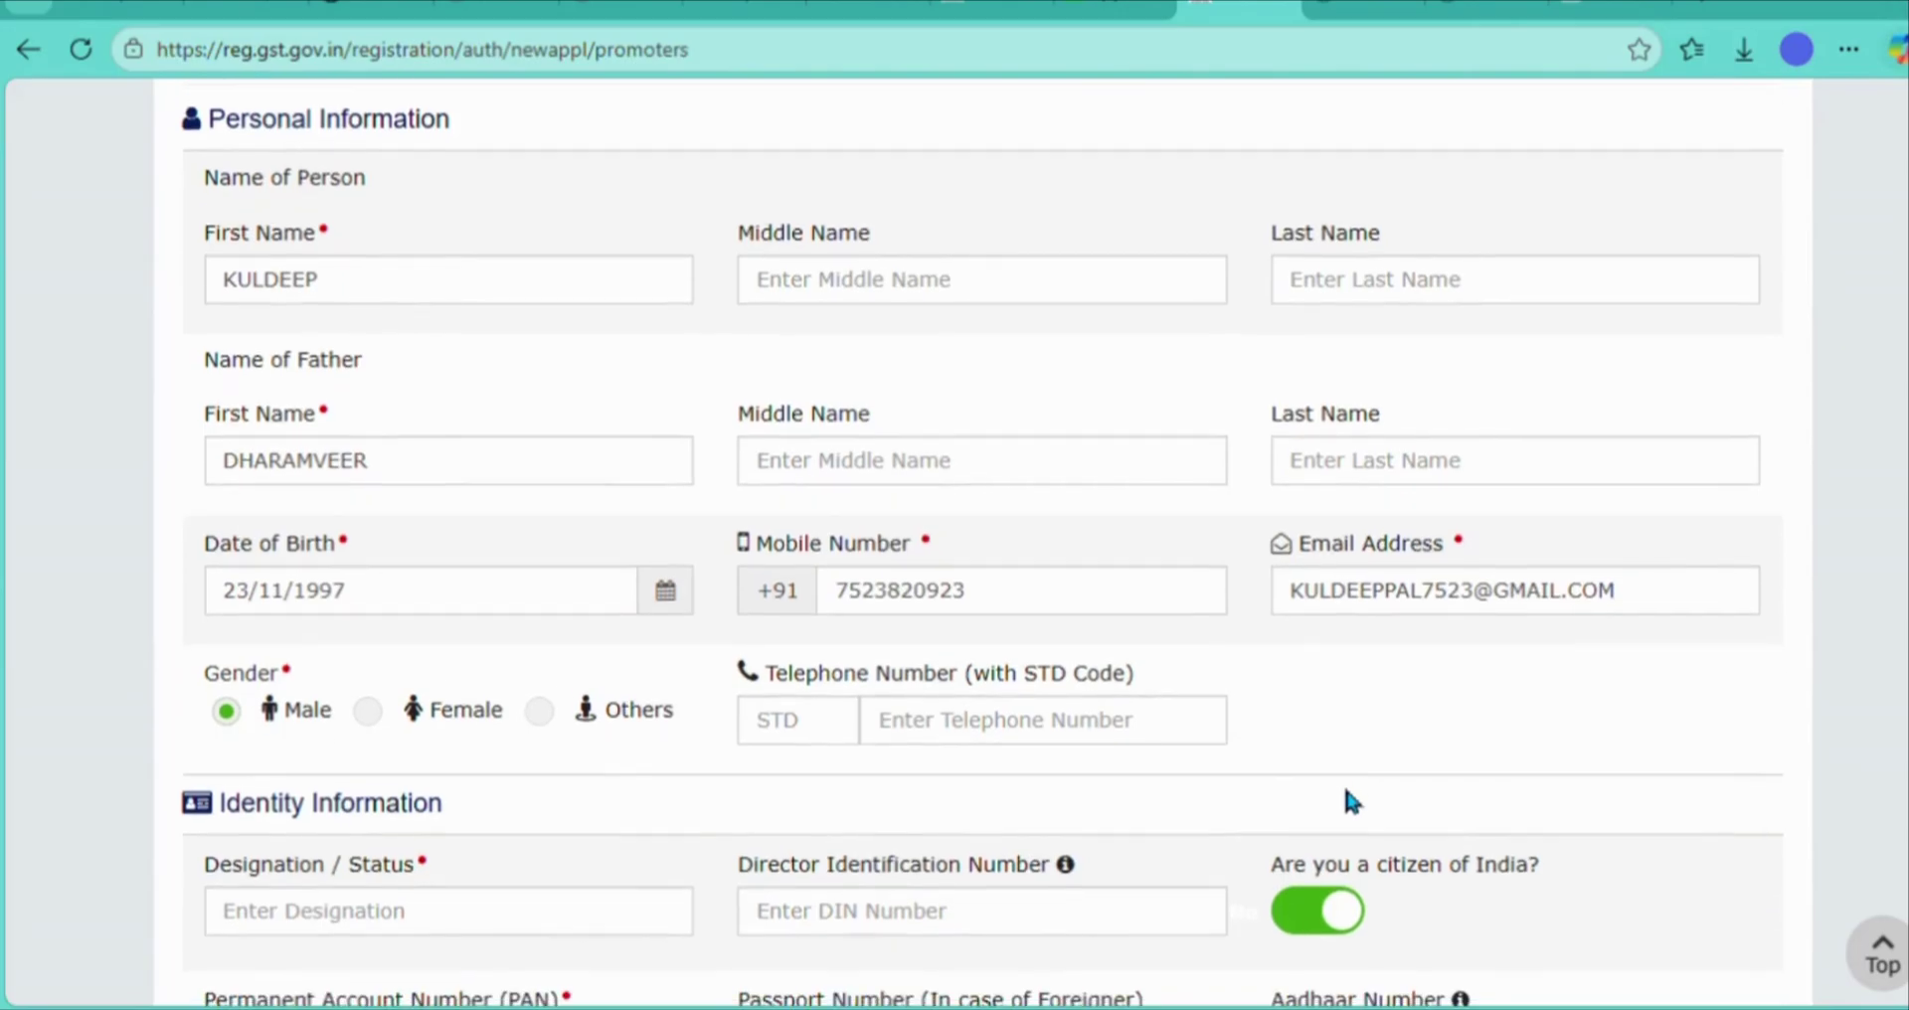
pyautogui.click(528, 647)
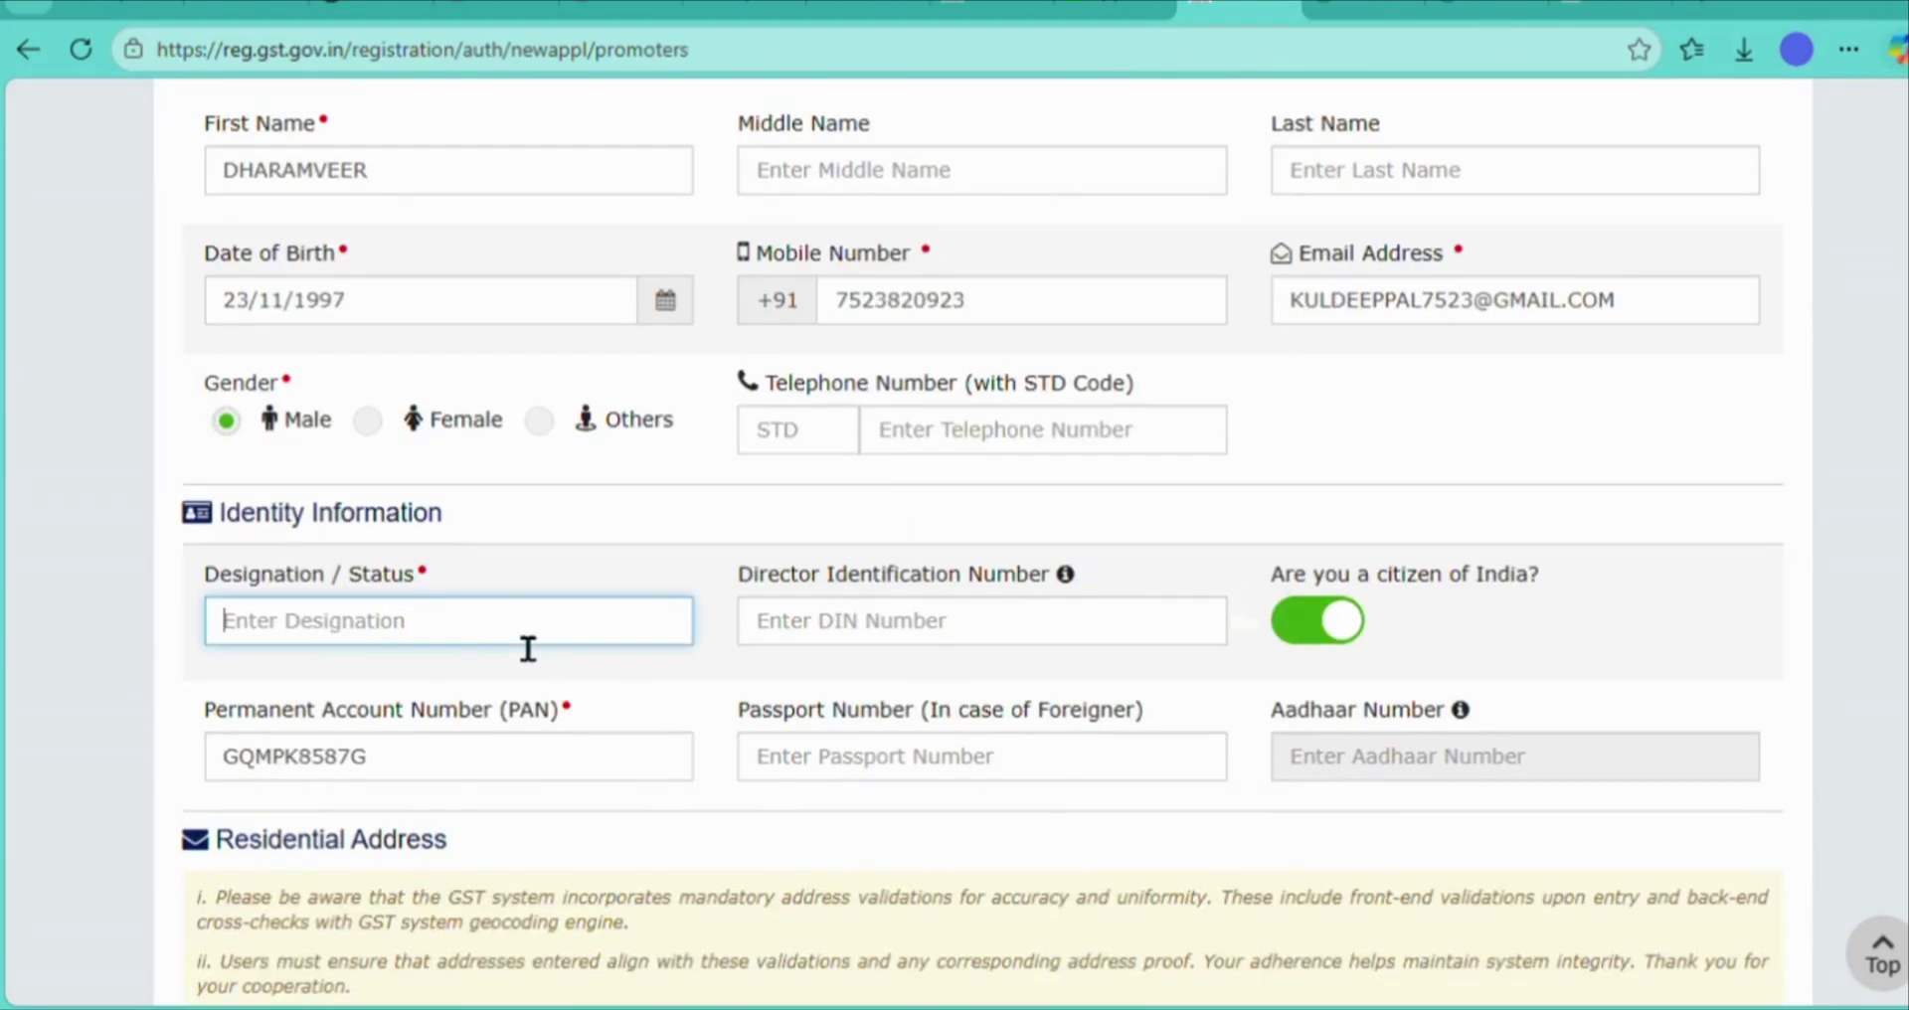
pyautogui.write('PR')
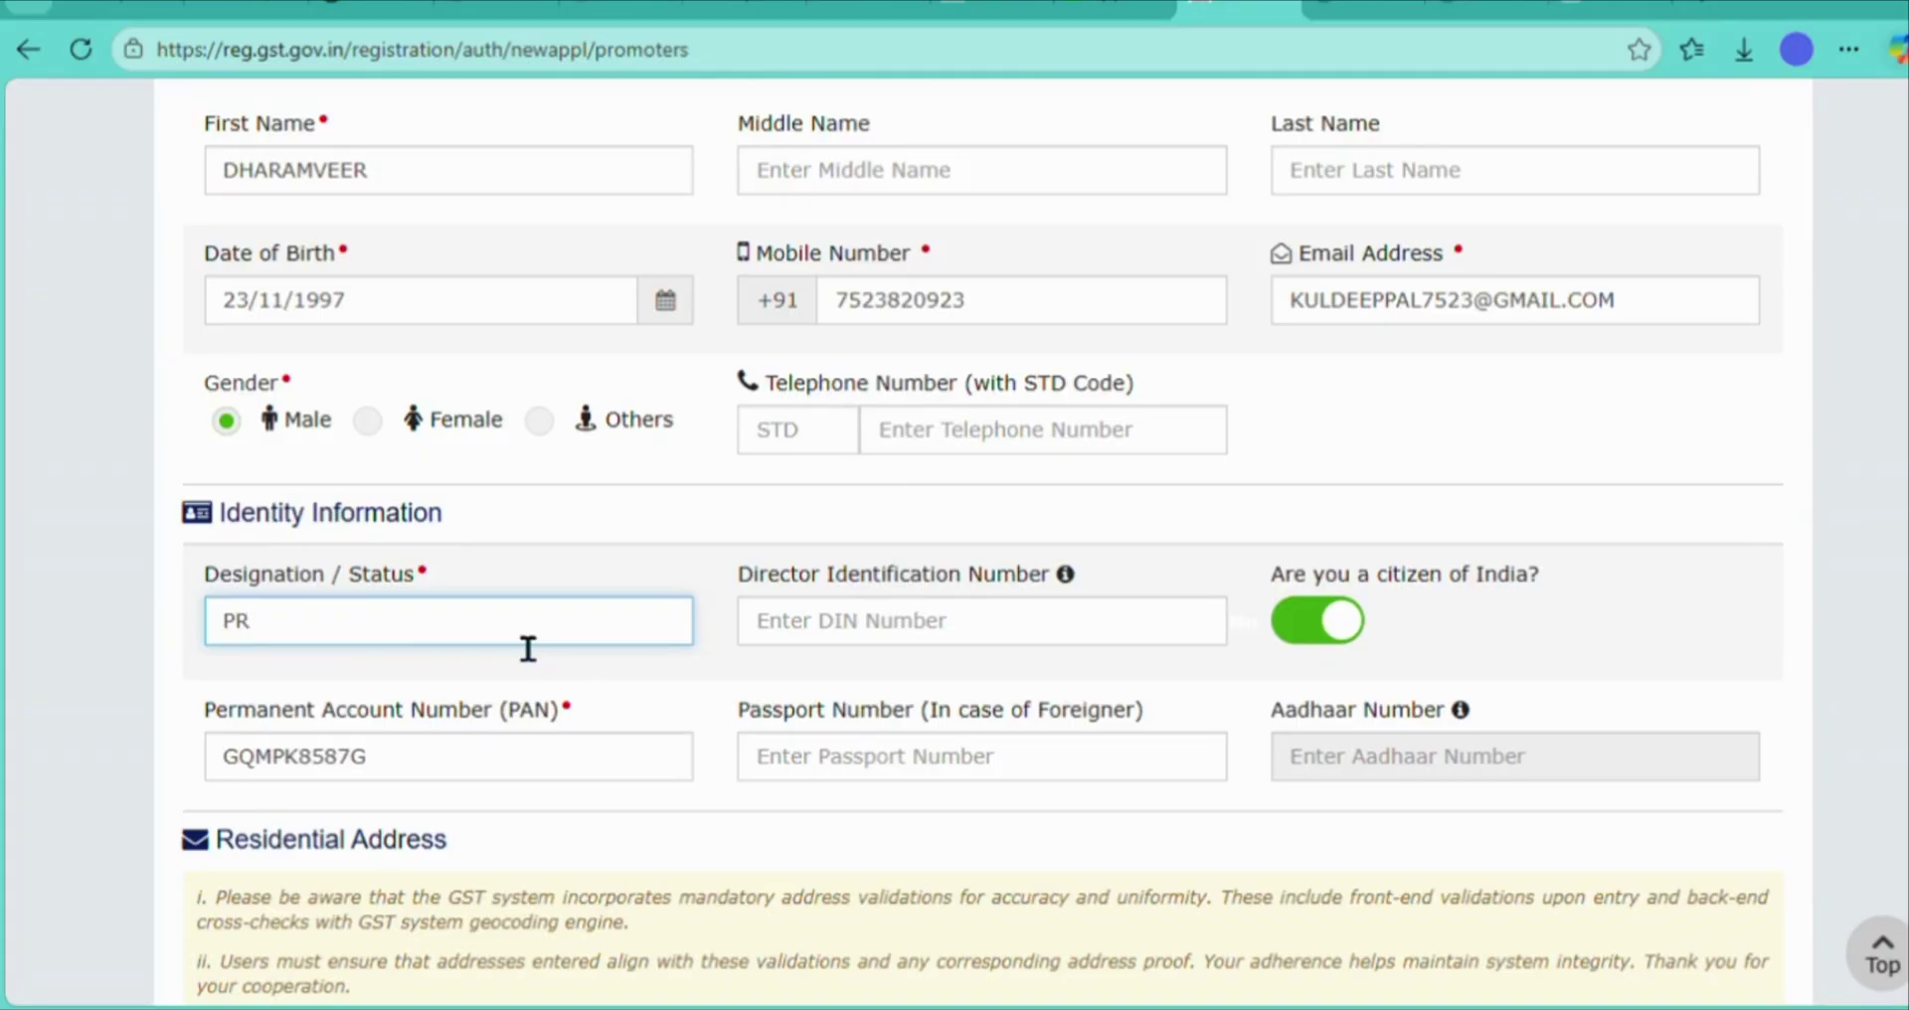
pyautogui.write('OPRIETOR')
pyautogui.scroll(-1, 866, 819)
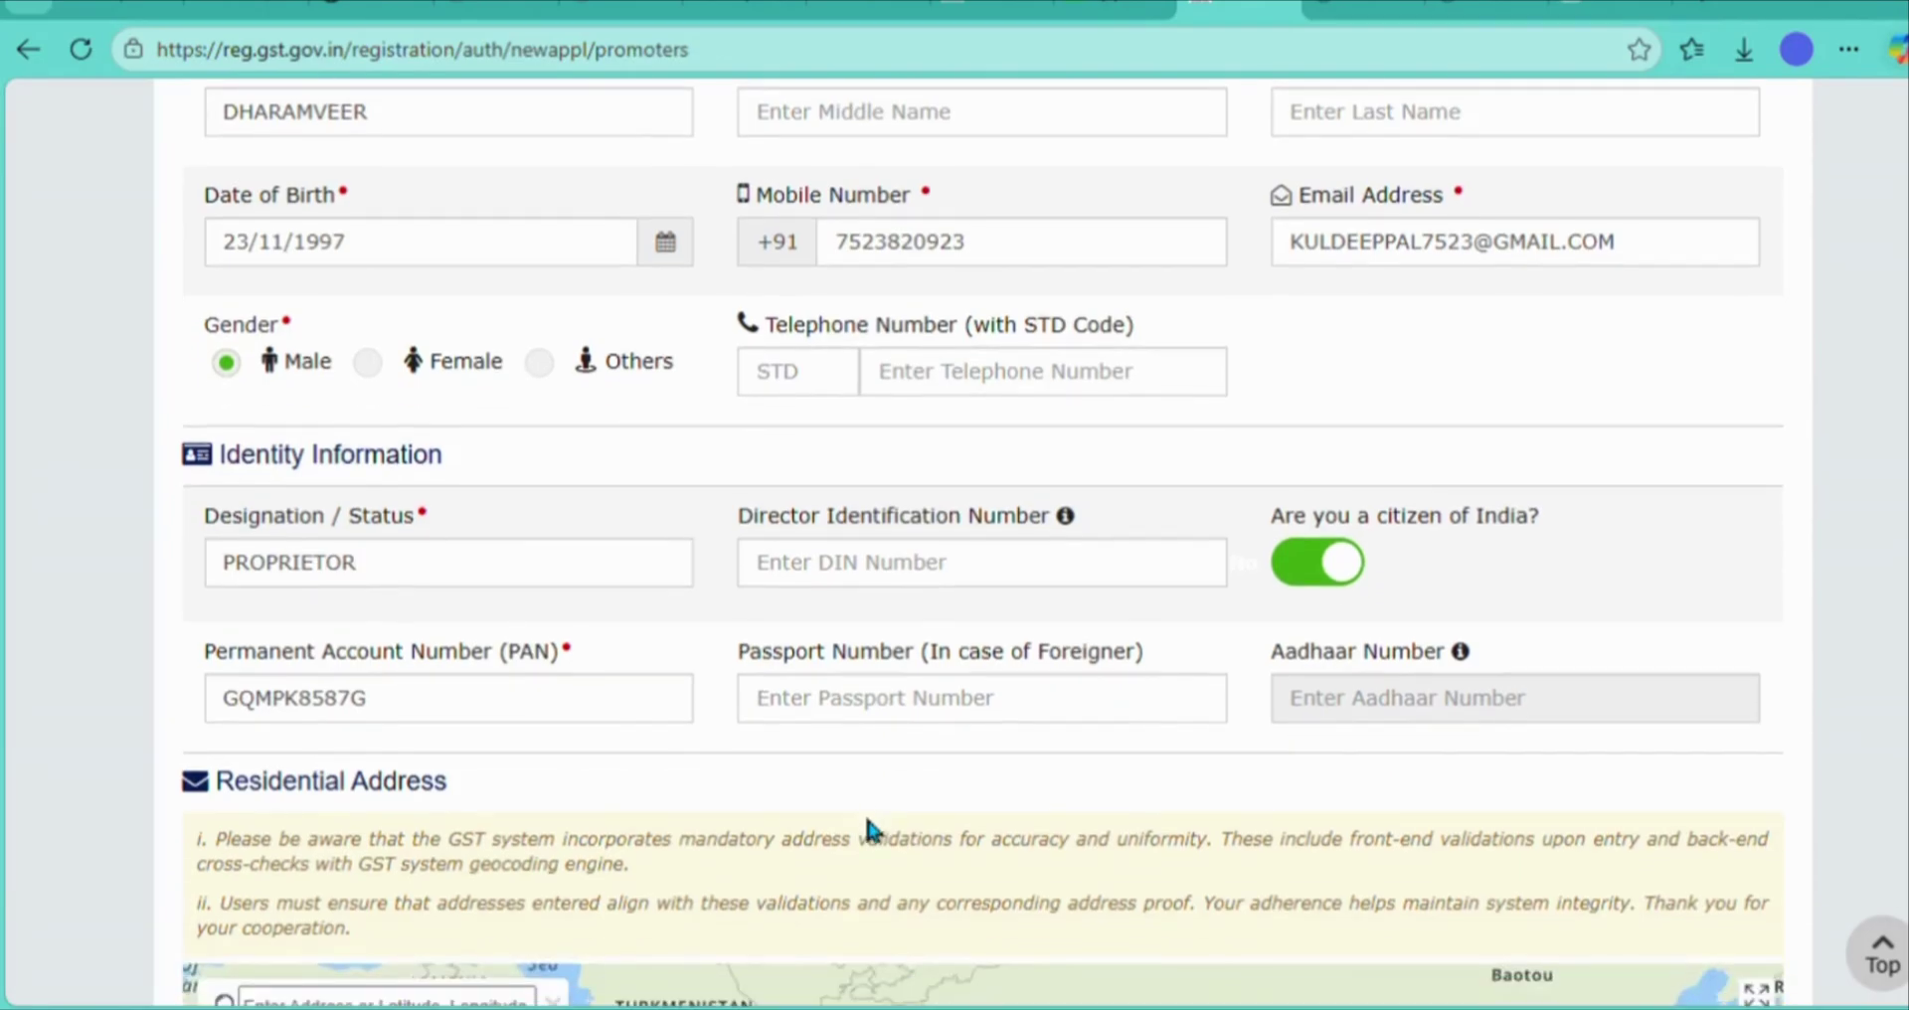
# - Enter the residential PIN code and select its Kanpur Dehat suggestion
pyautogui.scroll(-5, 868, 827)
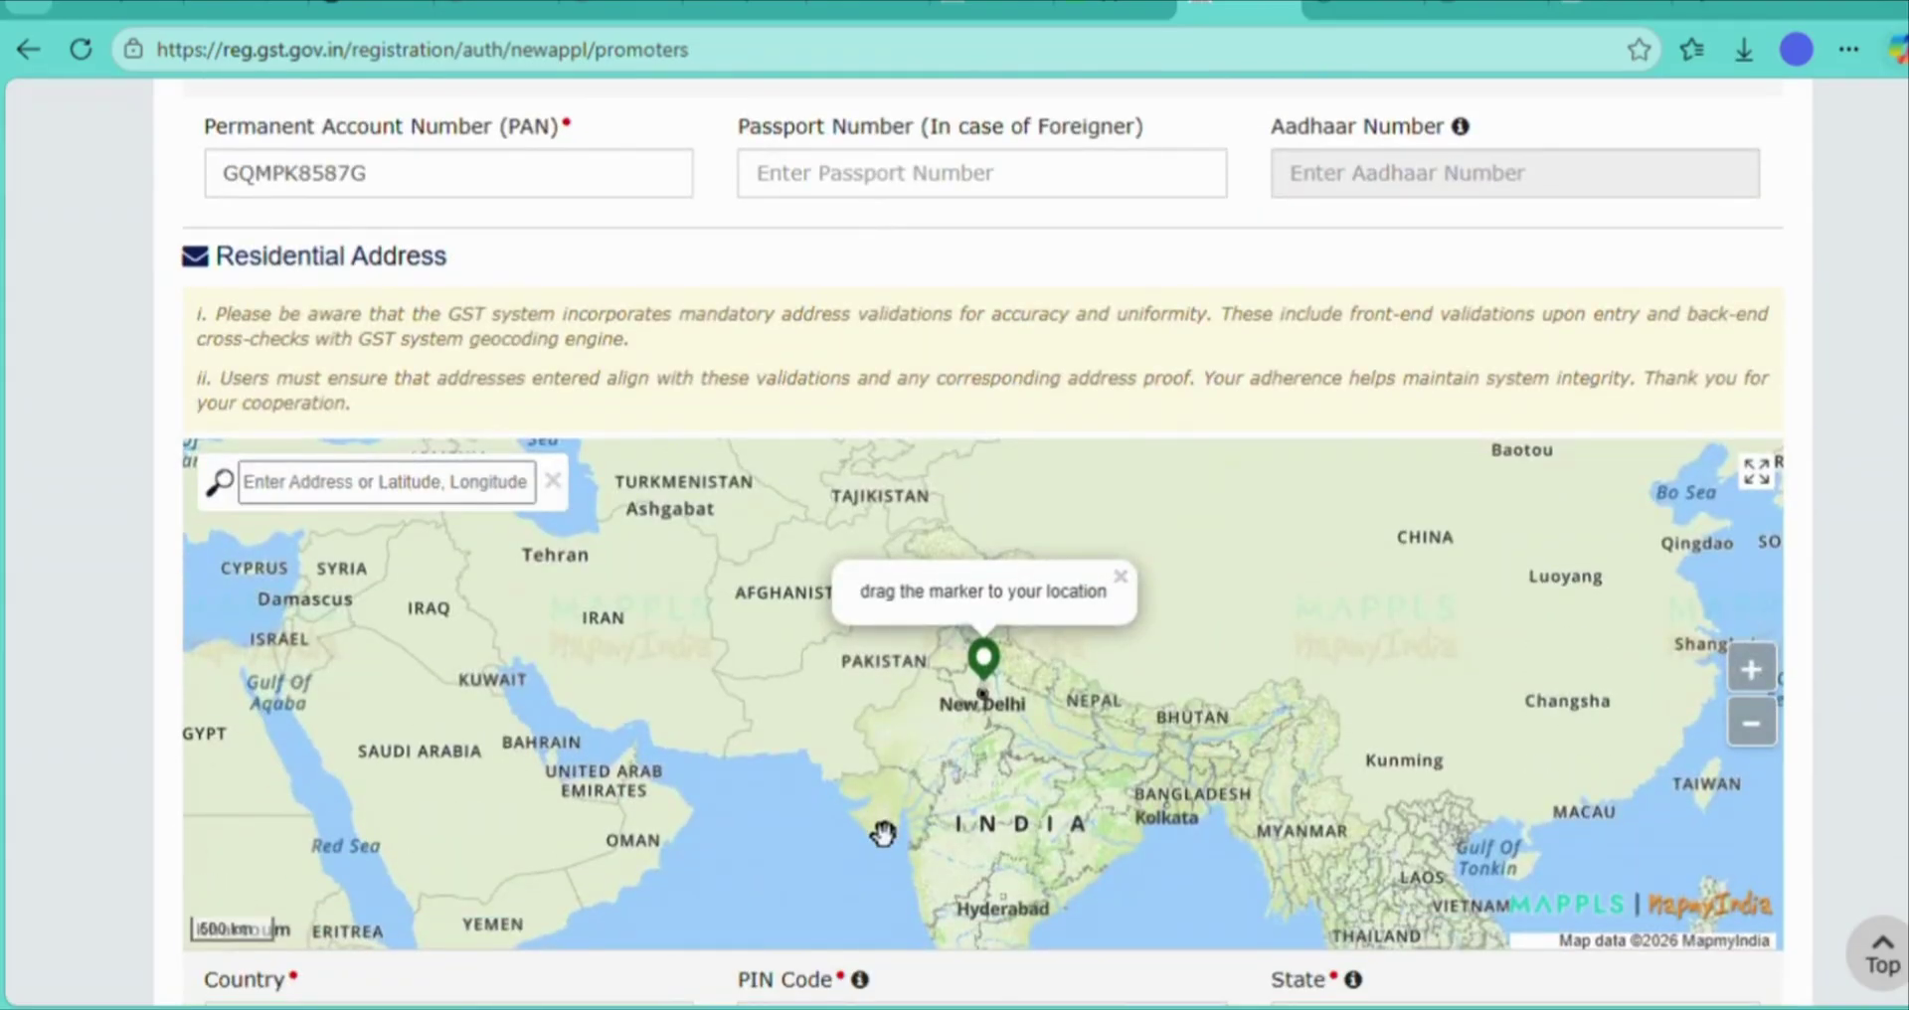
pyautogui.scroll(-5, 883, 833)
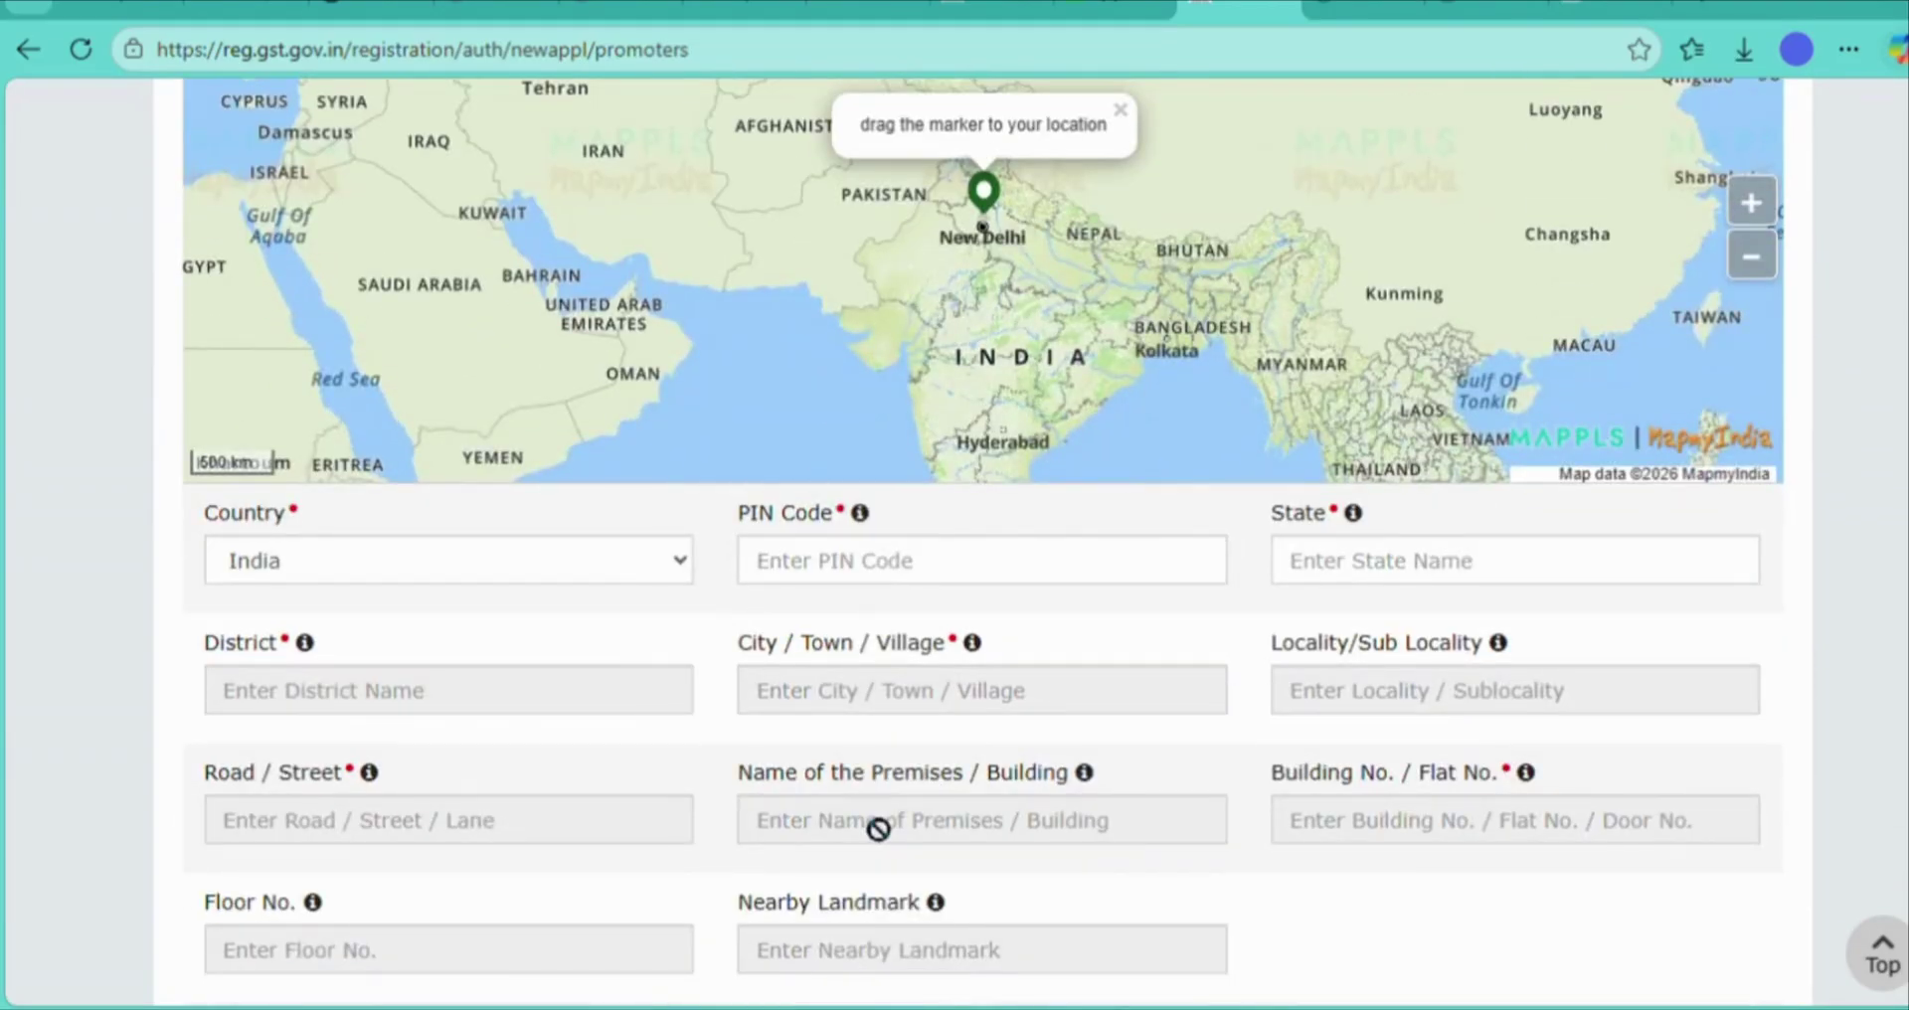
pyautogui.click(967, 582)
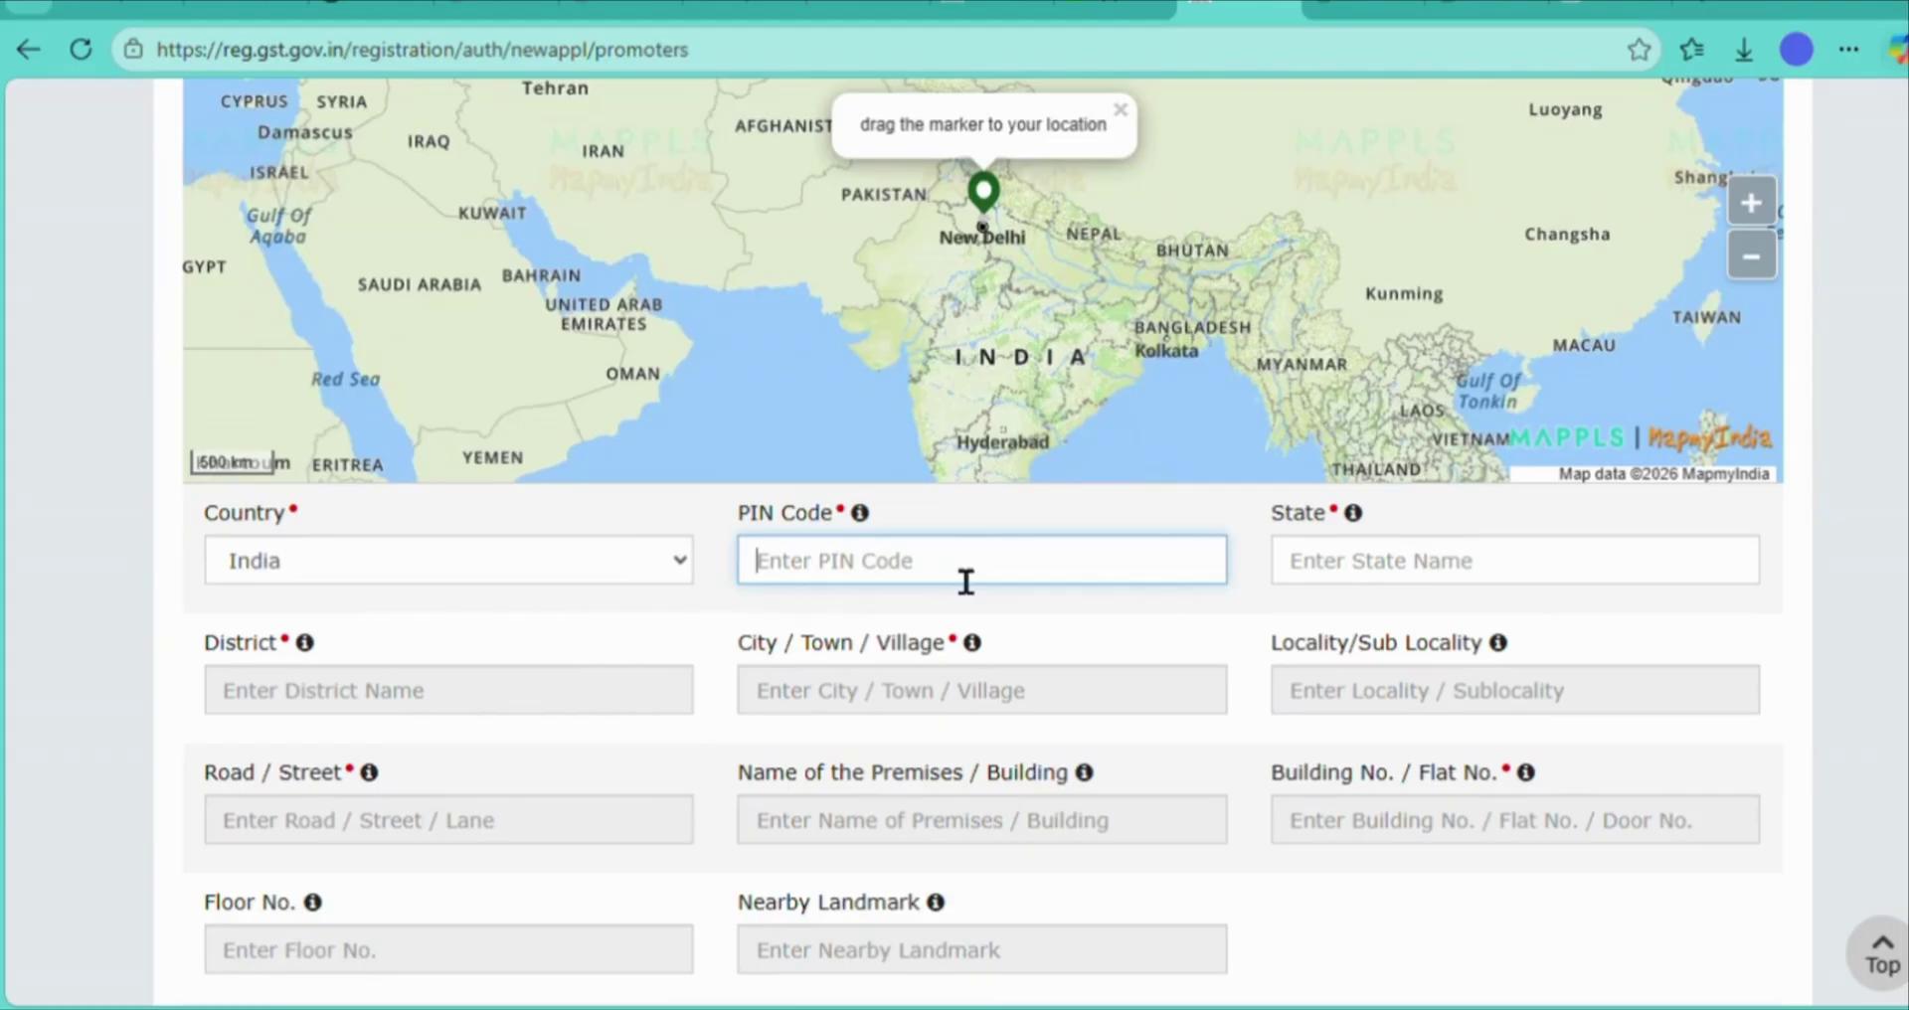
pyautogui.write('20')
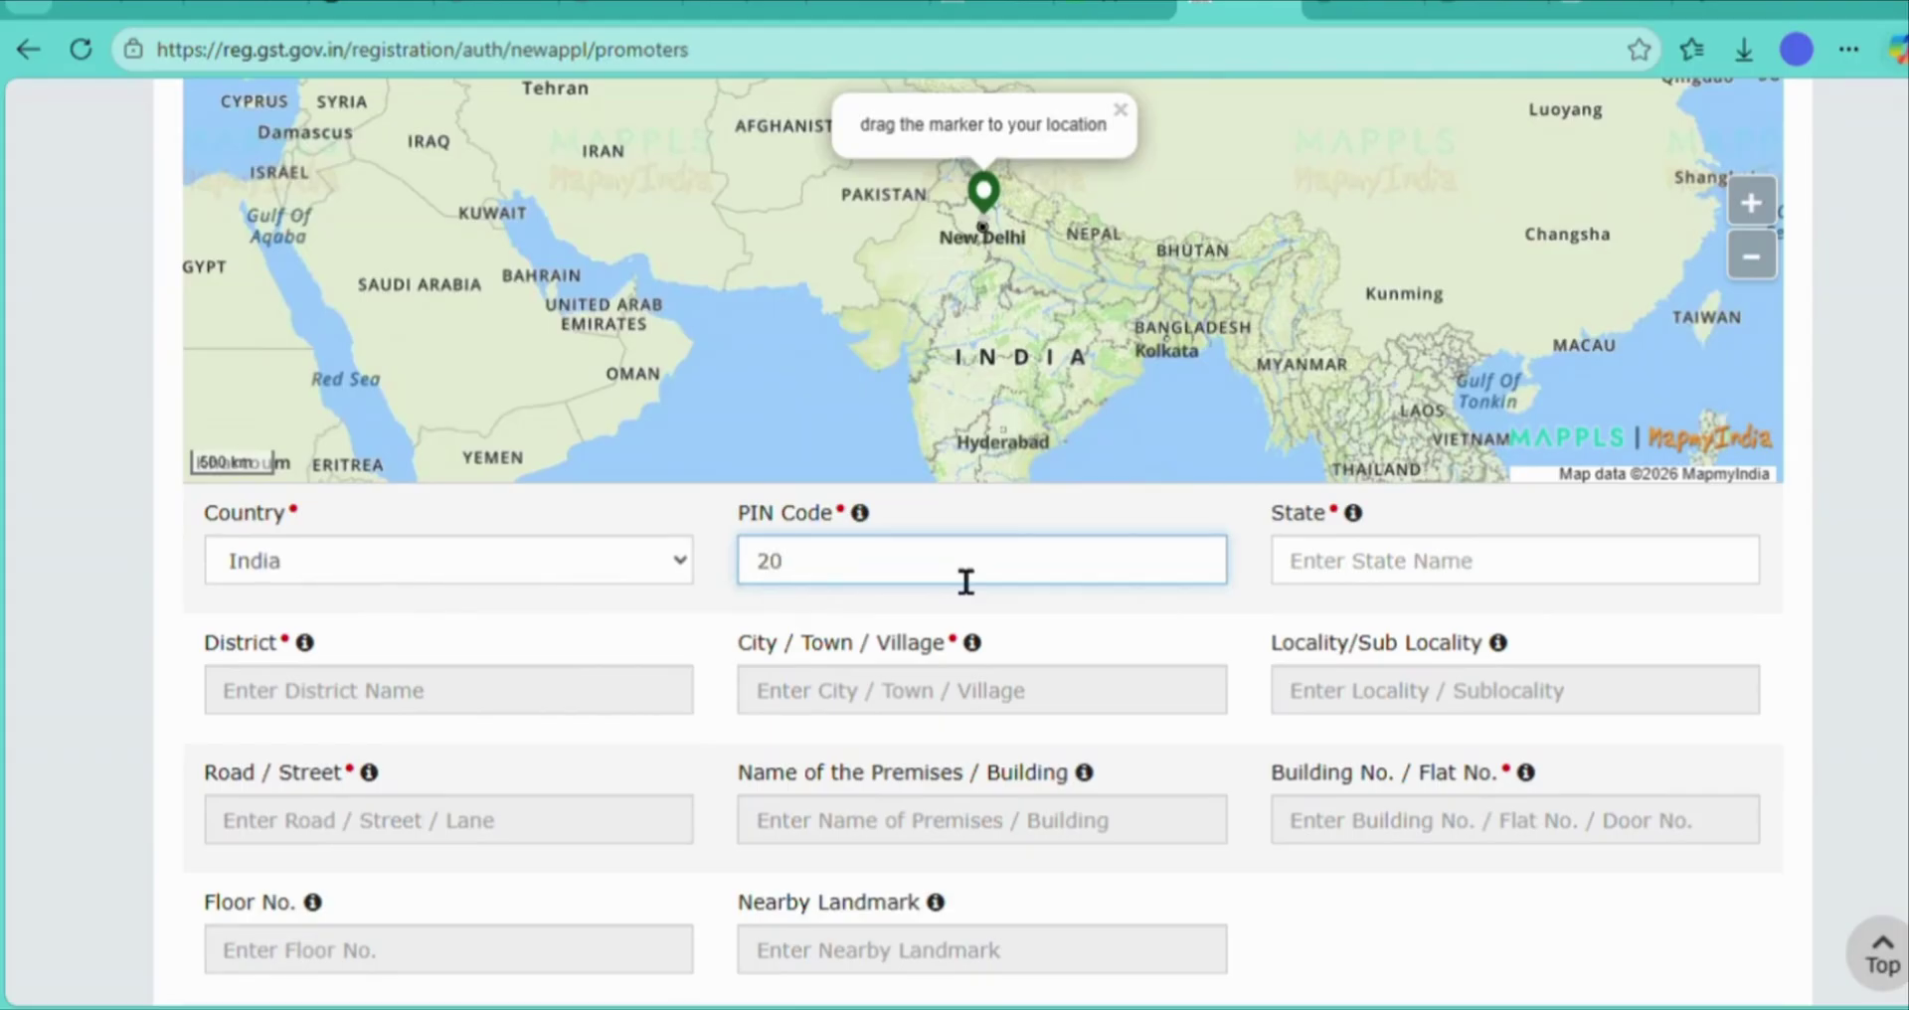
pyautogui.write('9121')
pyautogui.click(1133, 625)
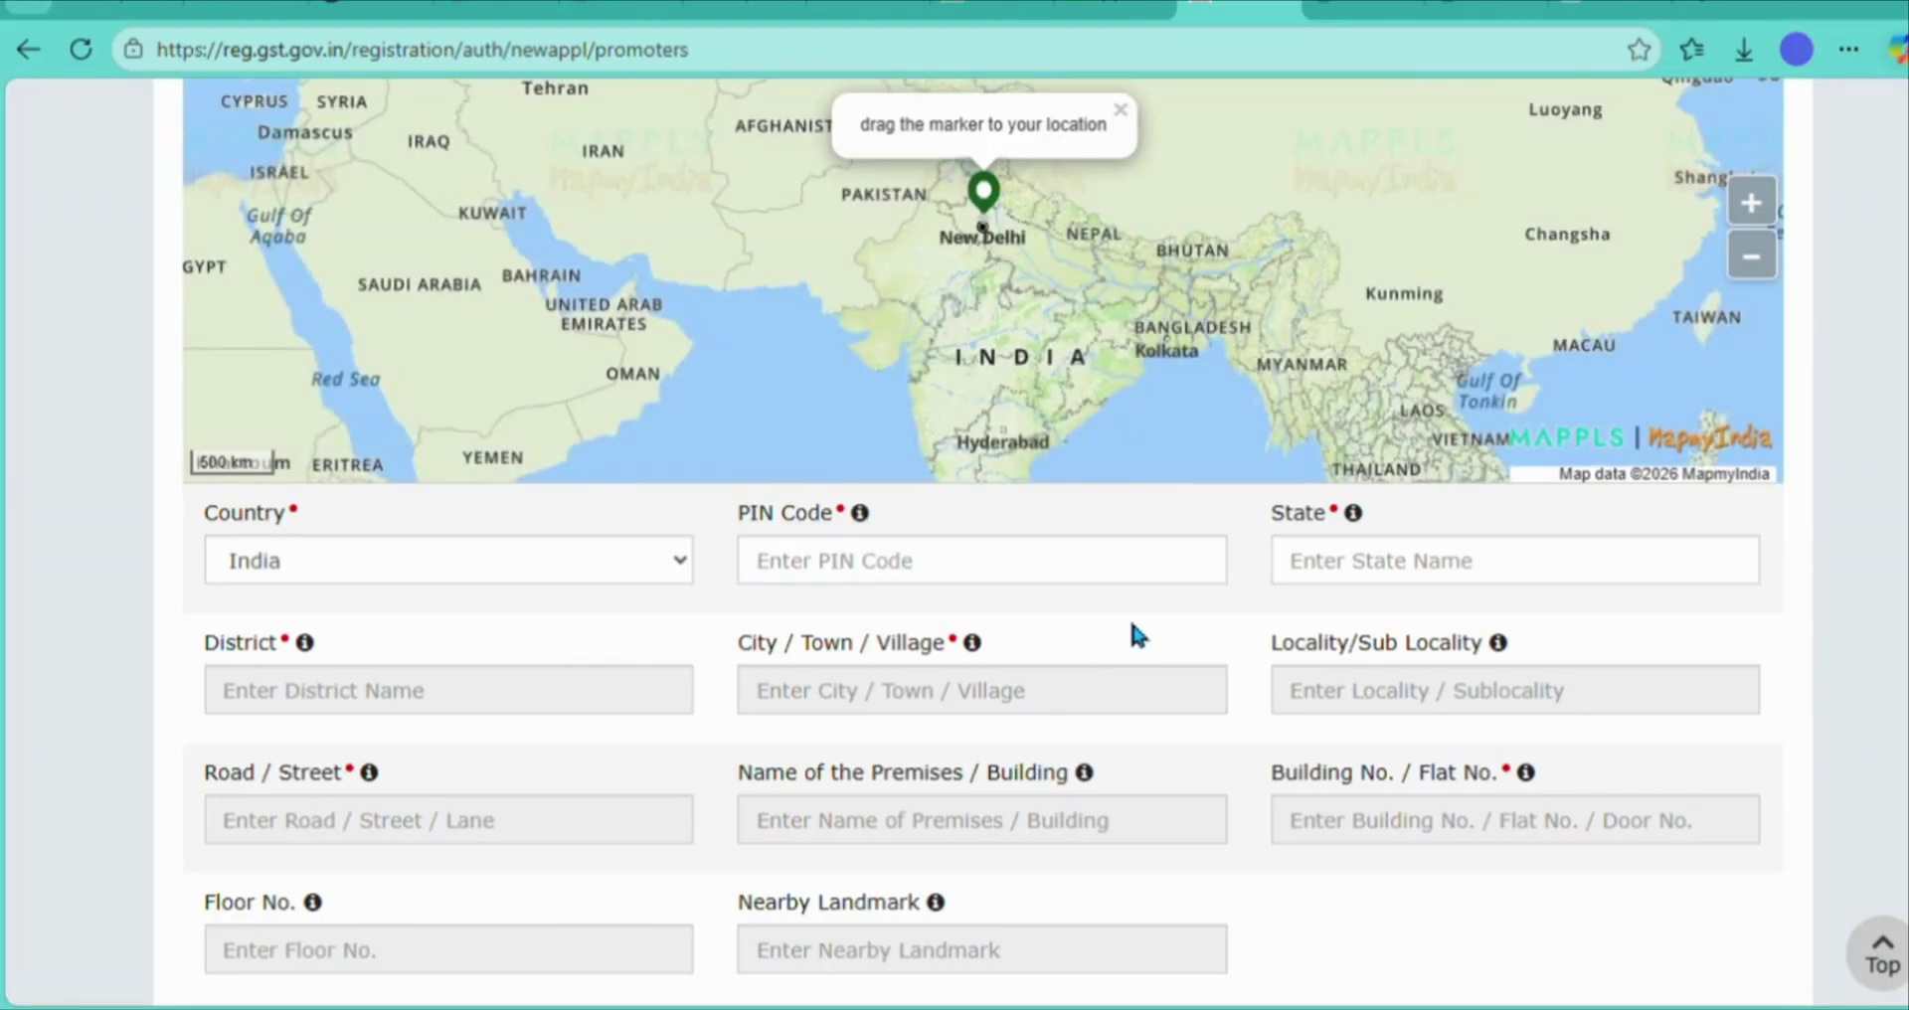
pyautogui.click(991, 572)
pyautogui.write('2')
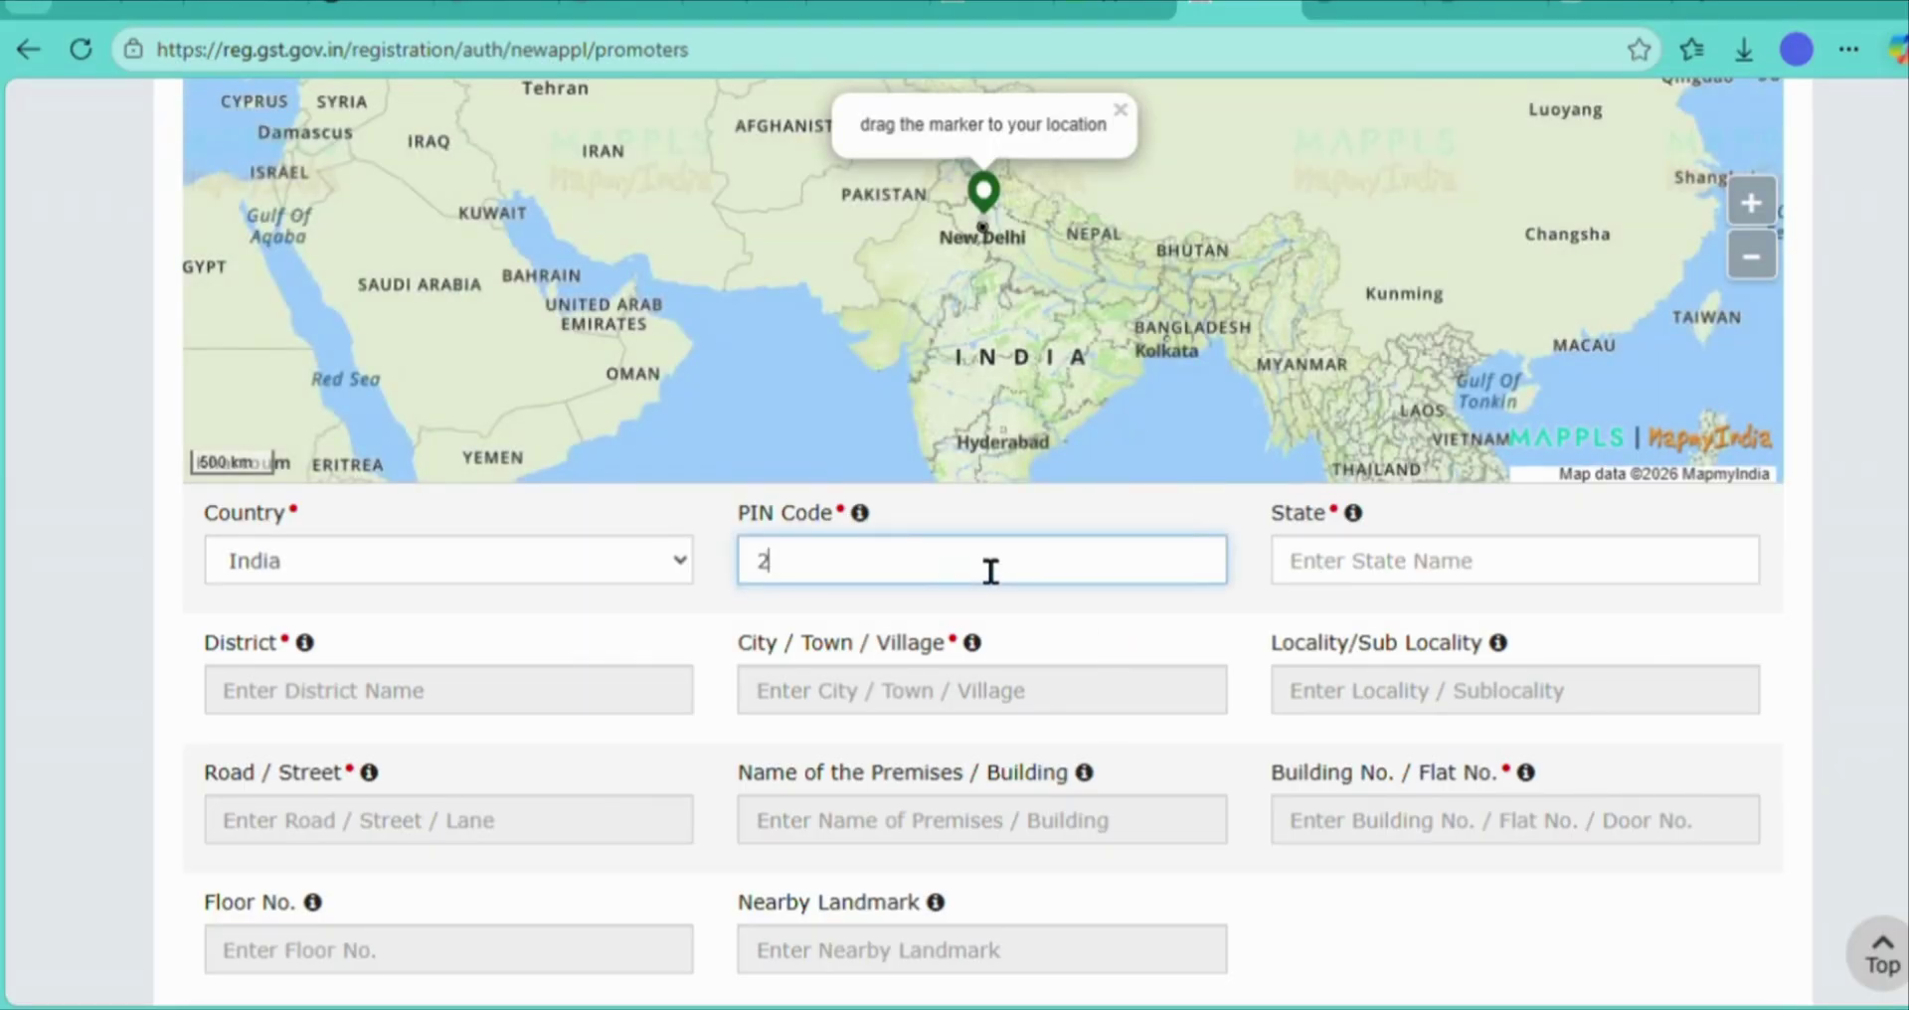
pyautogui.write('091')
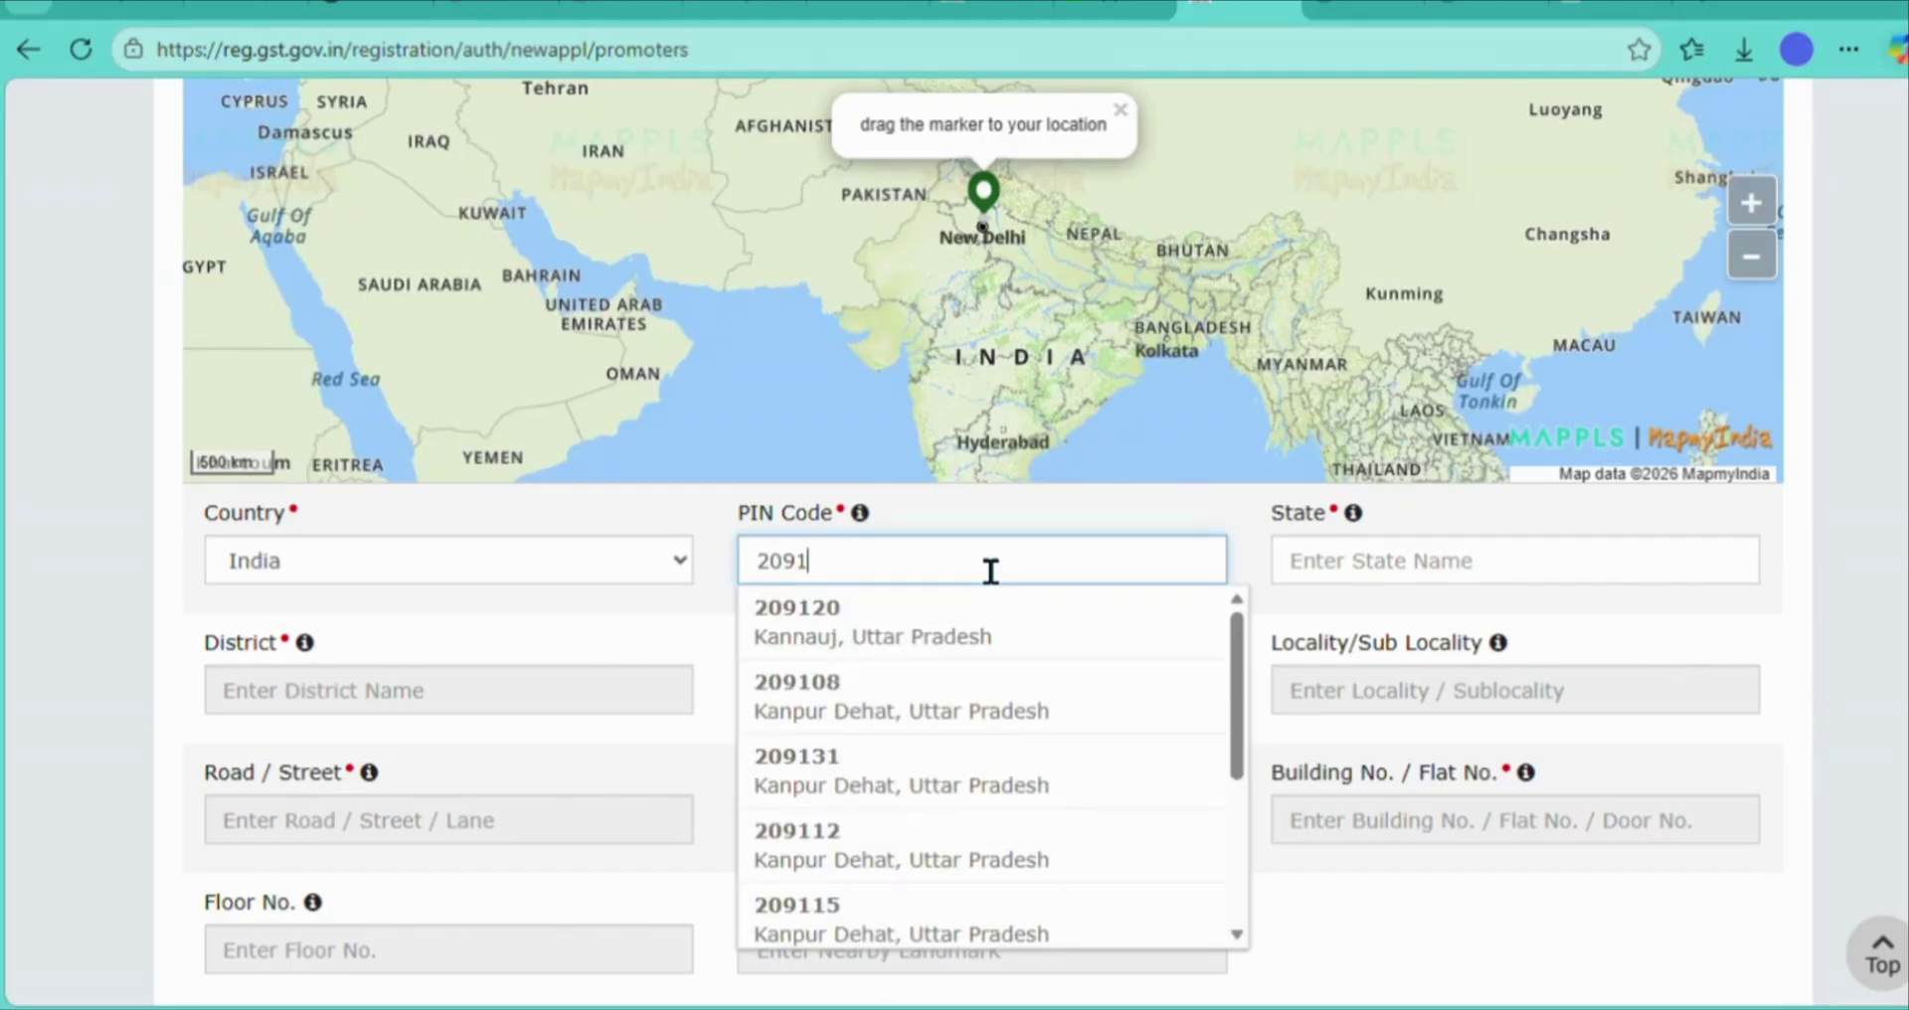
pyautogui.write('21')
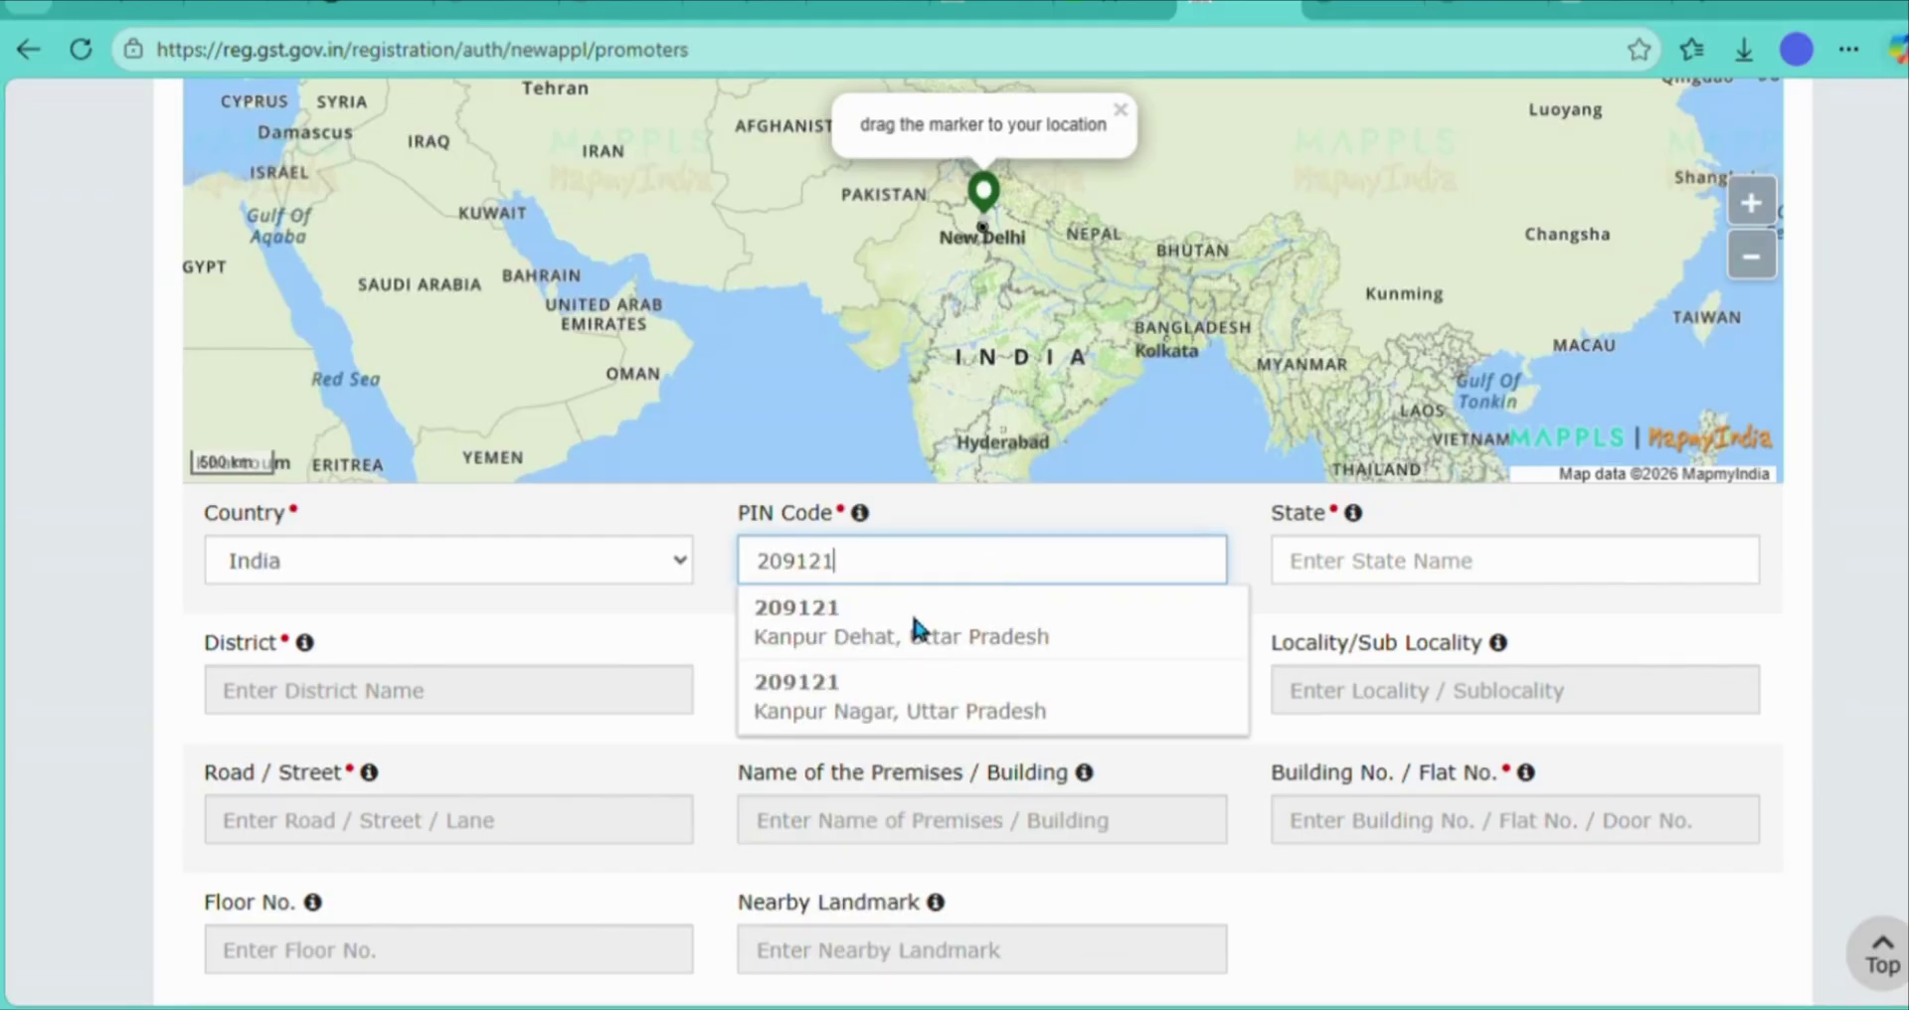
pyautogui.click(929, 648)
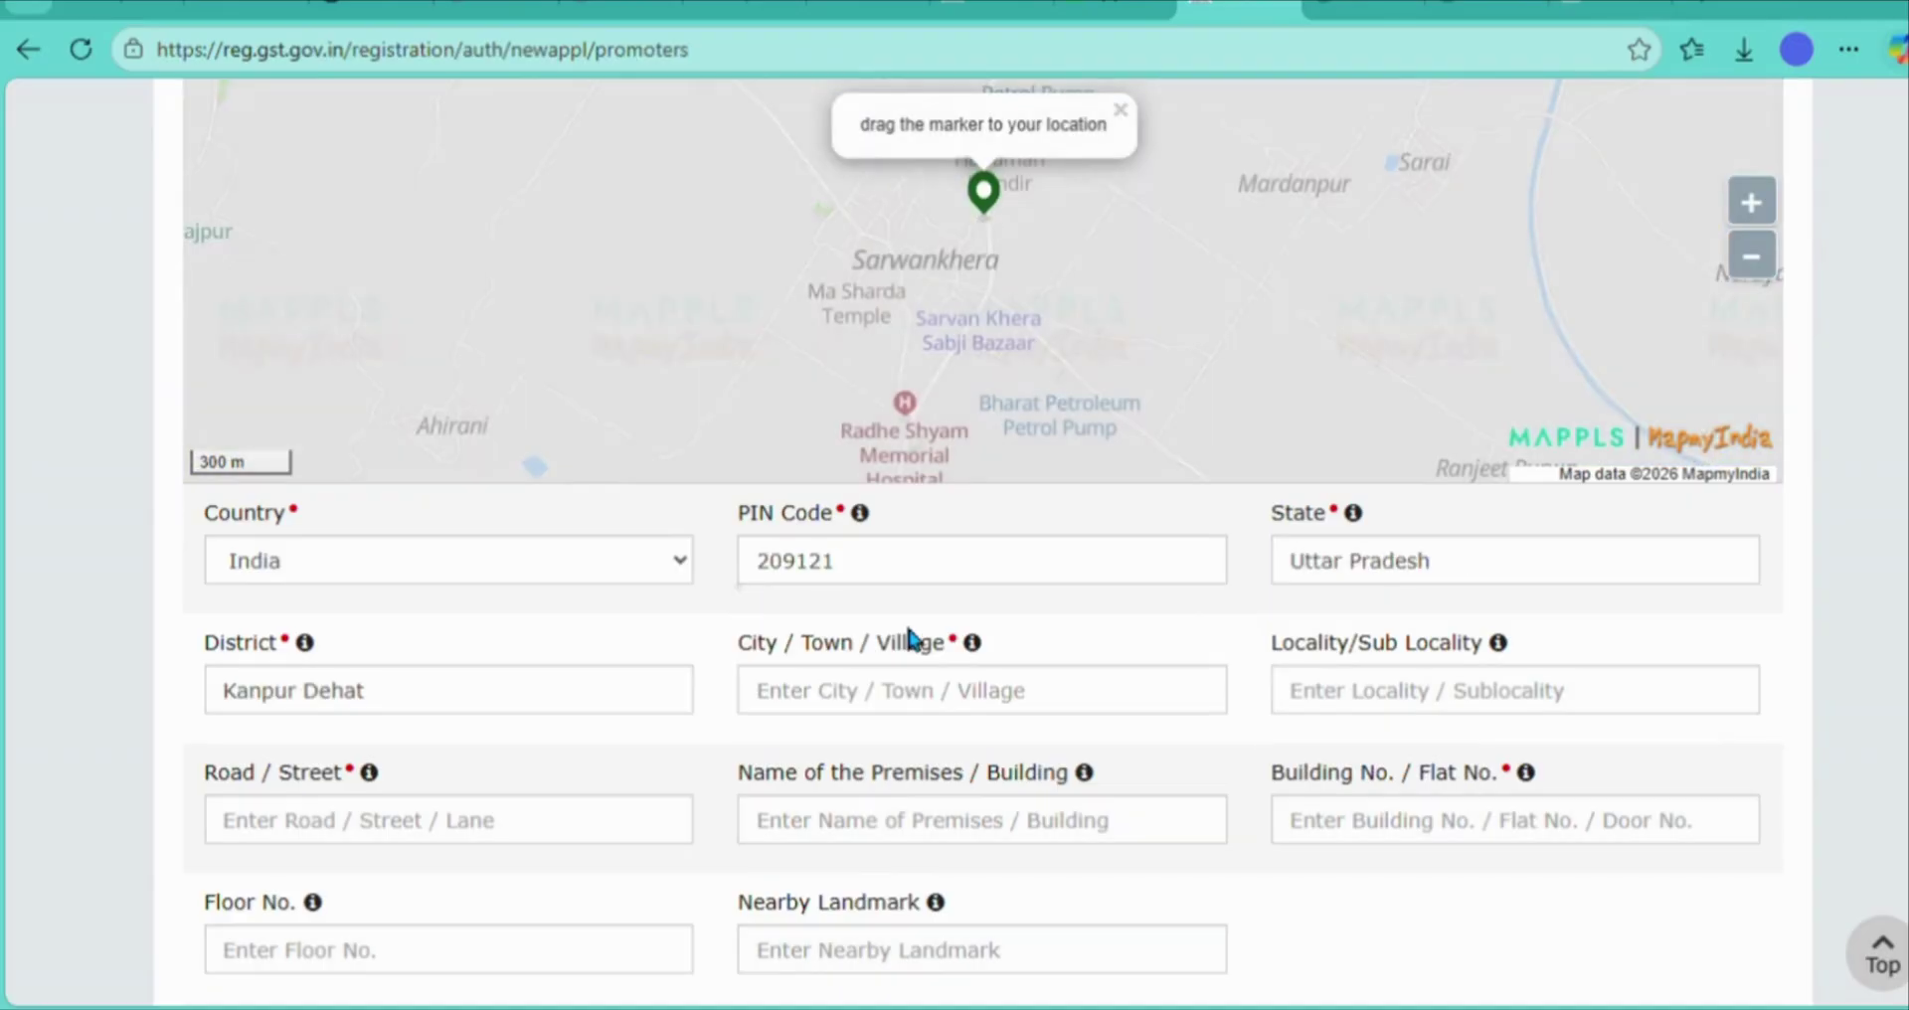
# - Fill in the locality, road/street and premises name of the residential address
pyautogui.click(898, 709)
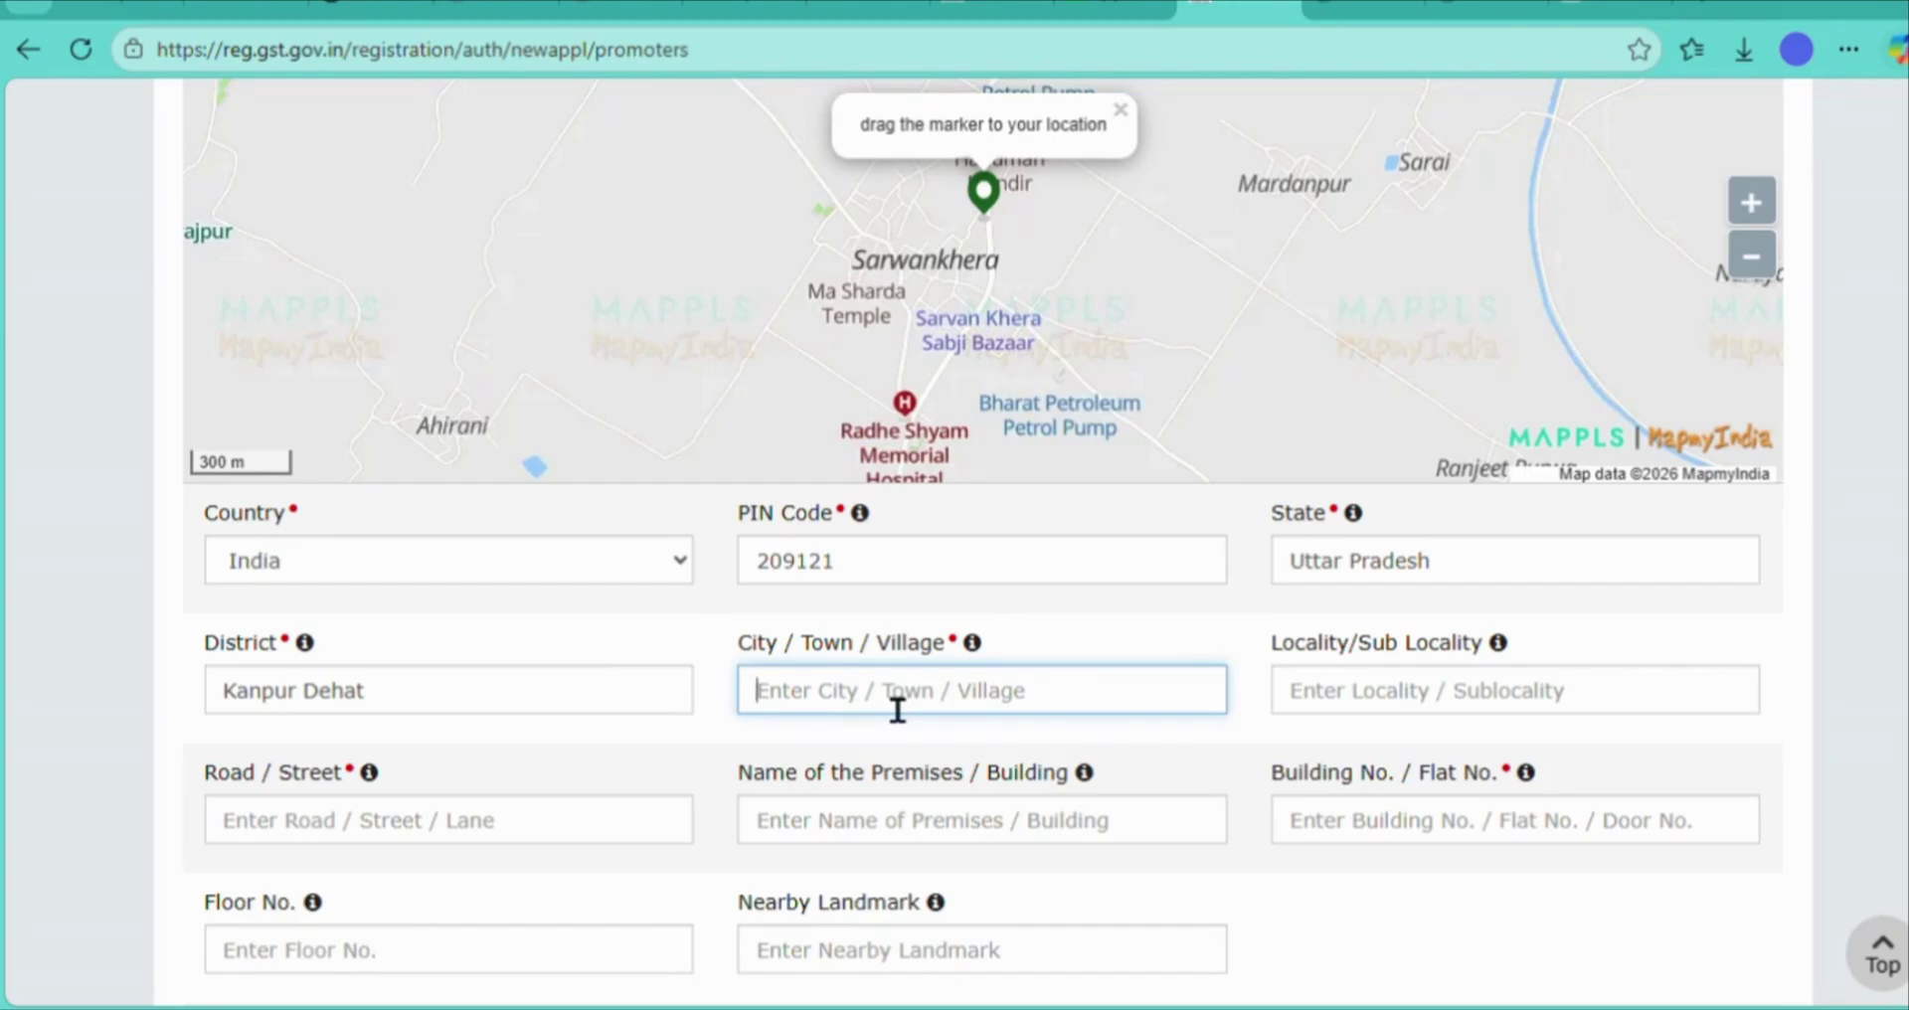
pyautogui.press('Tab')
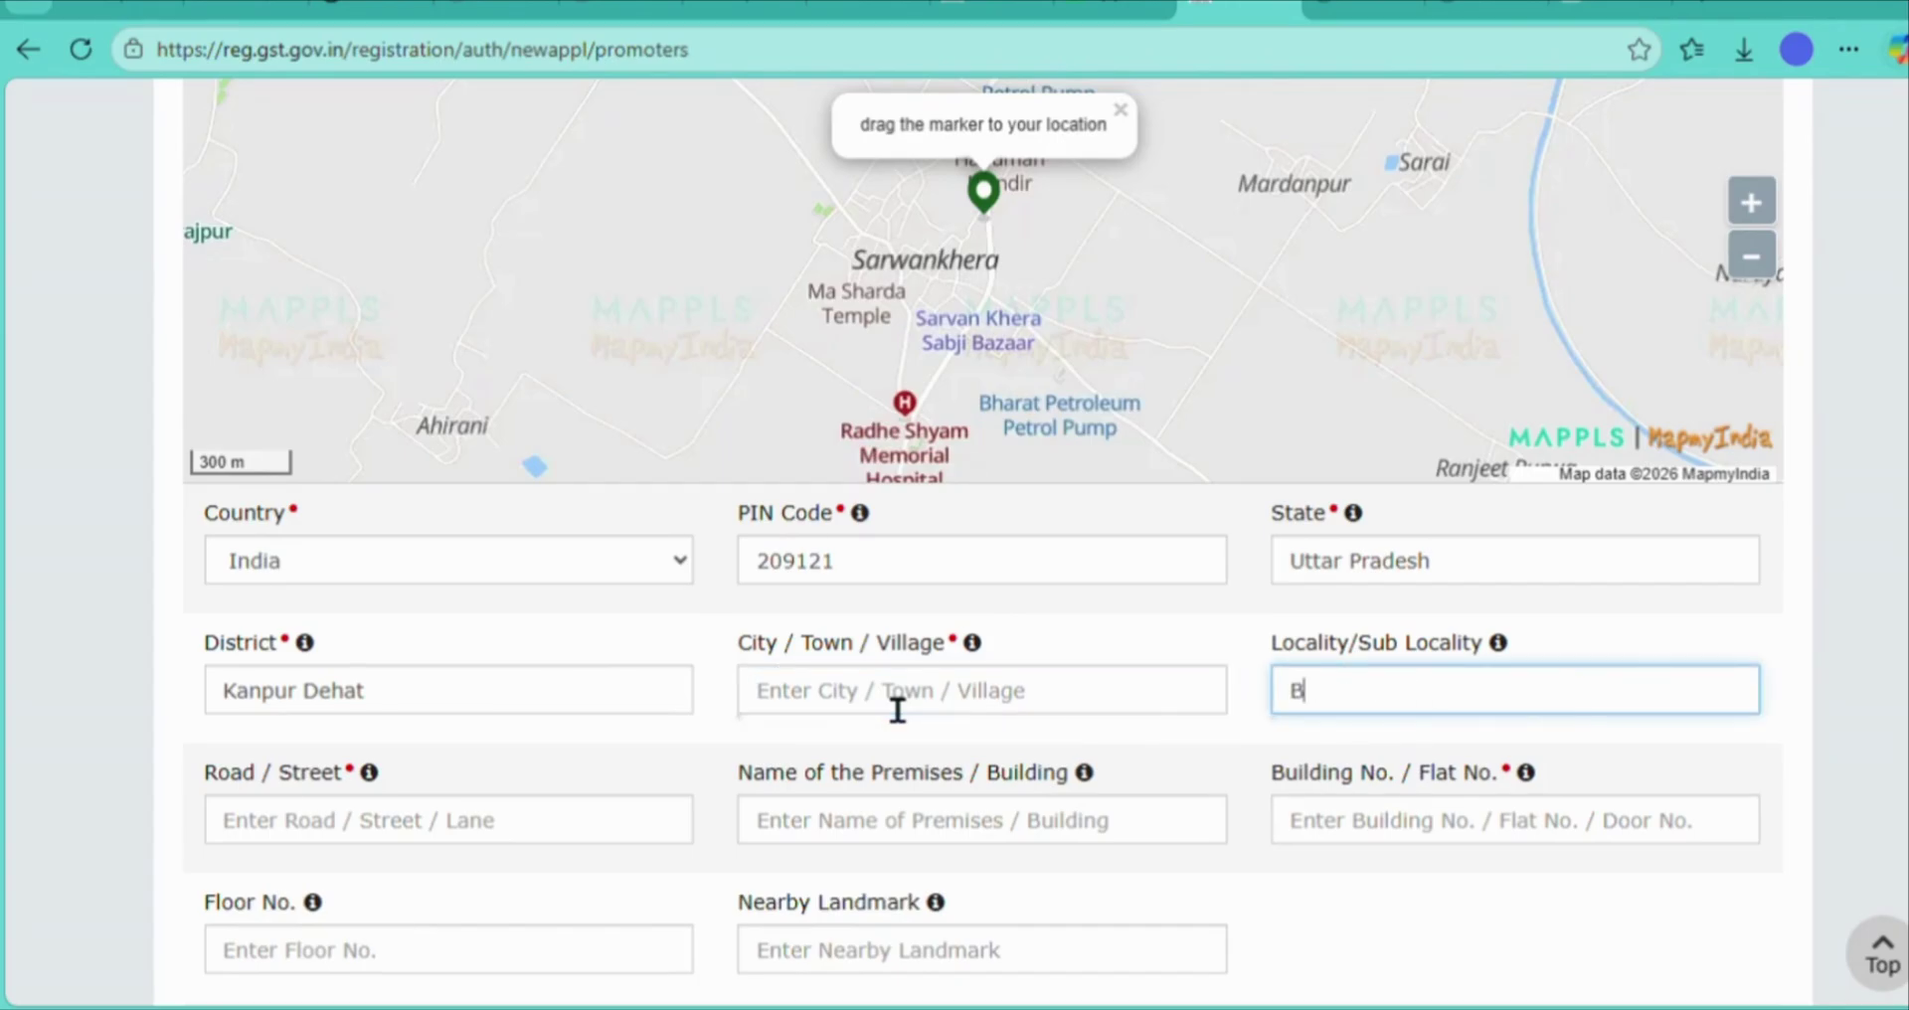
pyautogui.click(462, 840)
pyautogui.press('Tab')
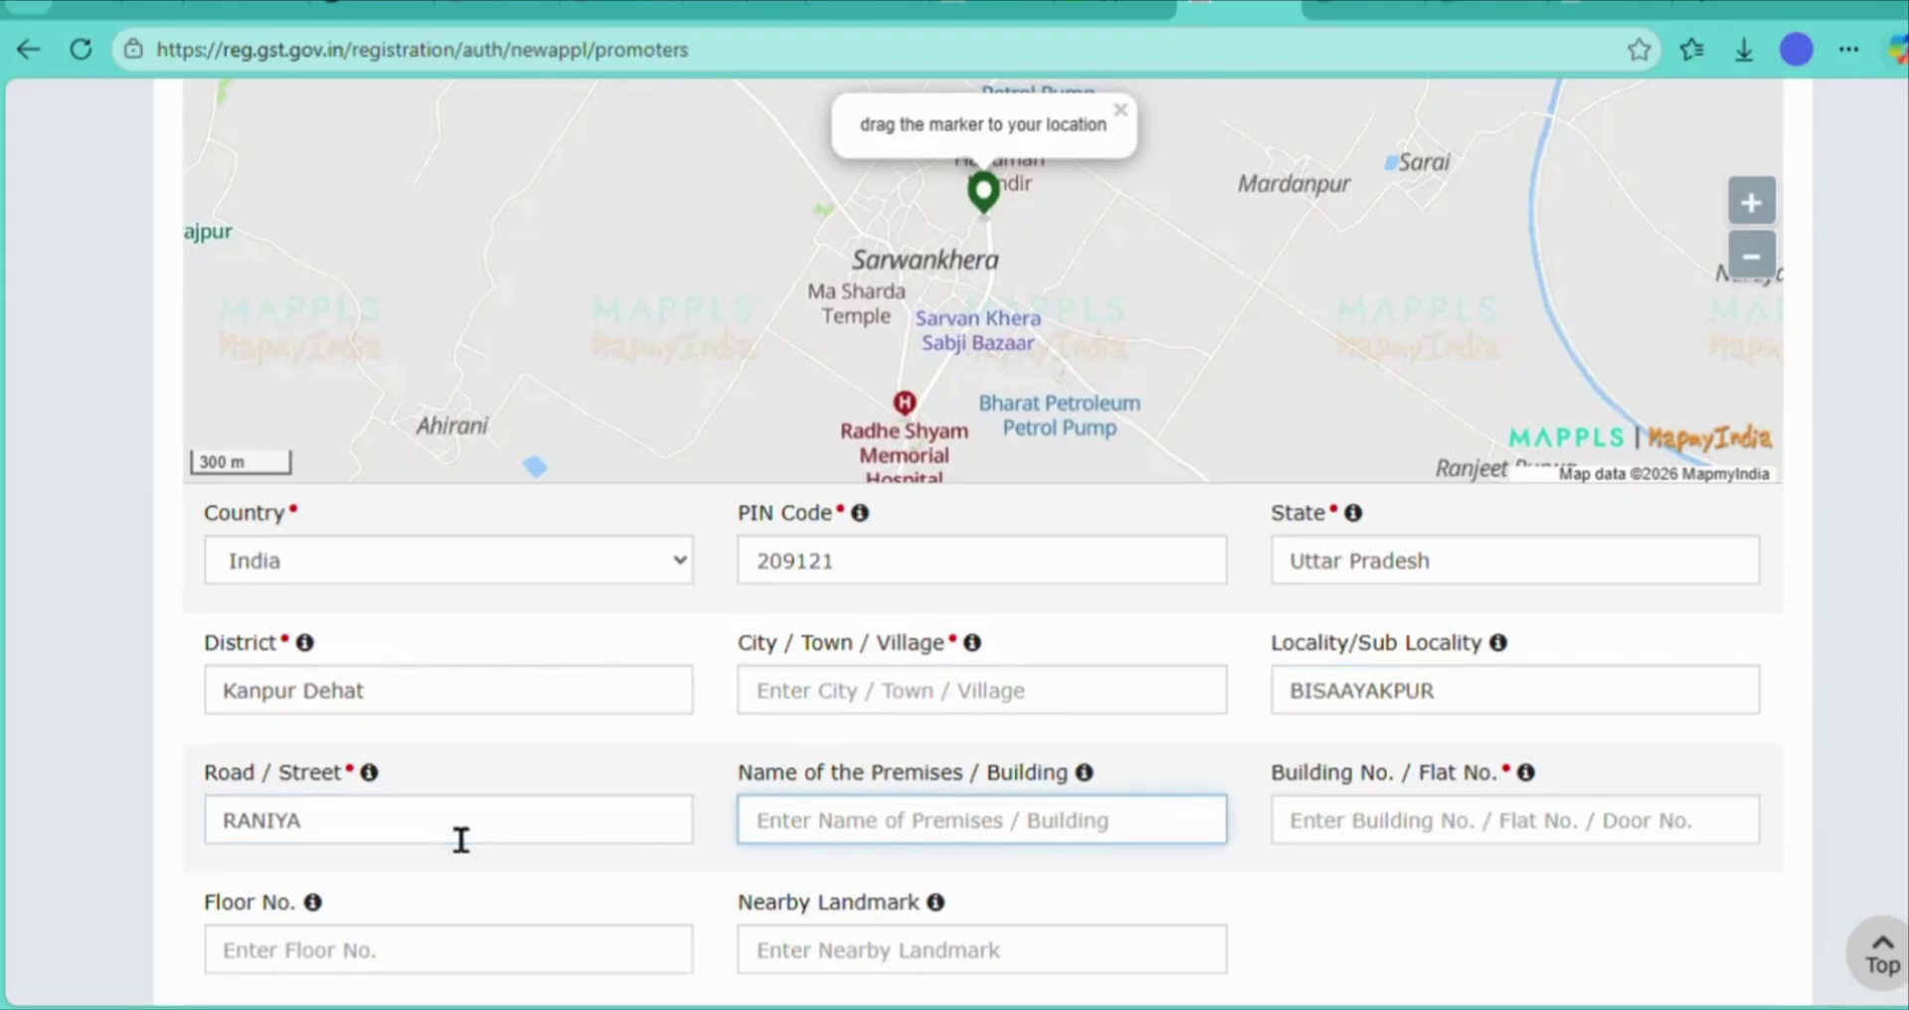
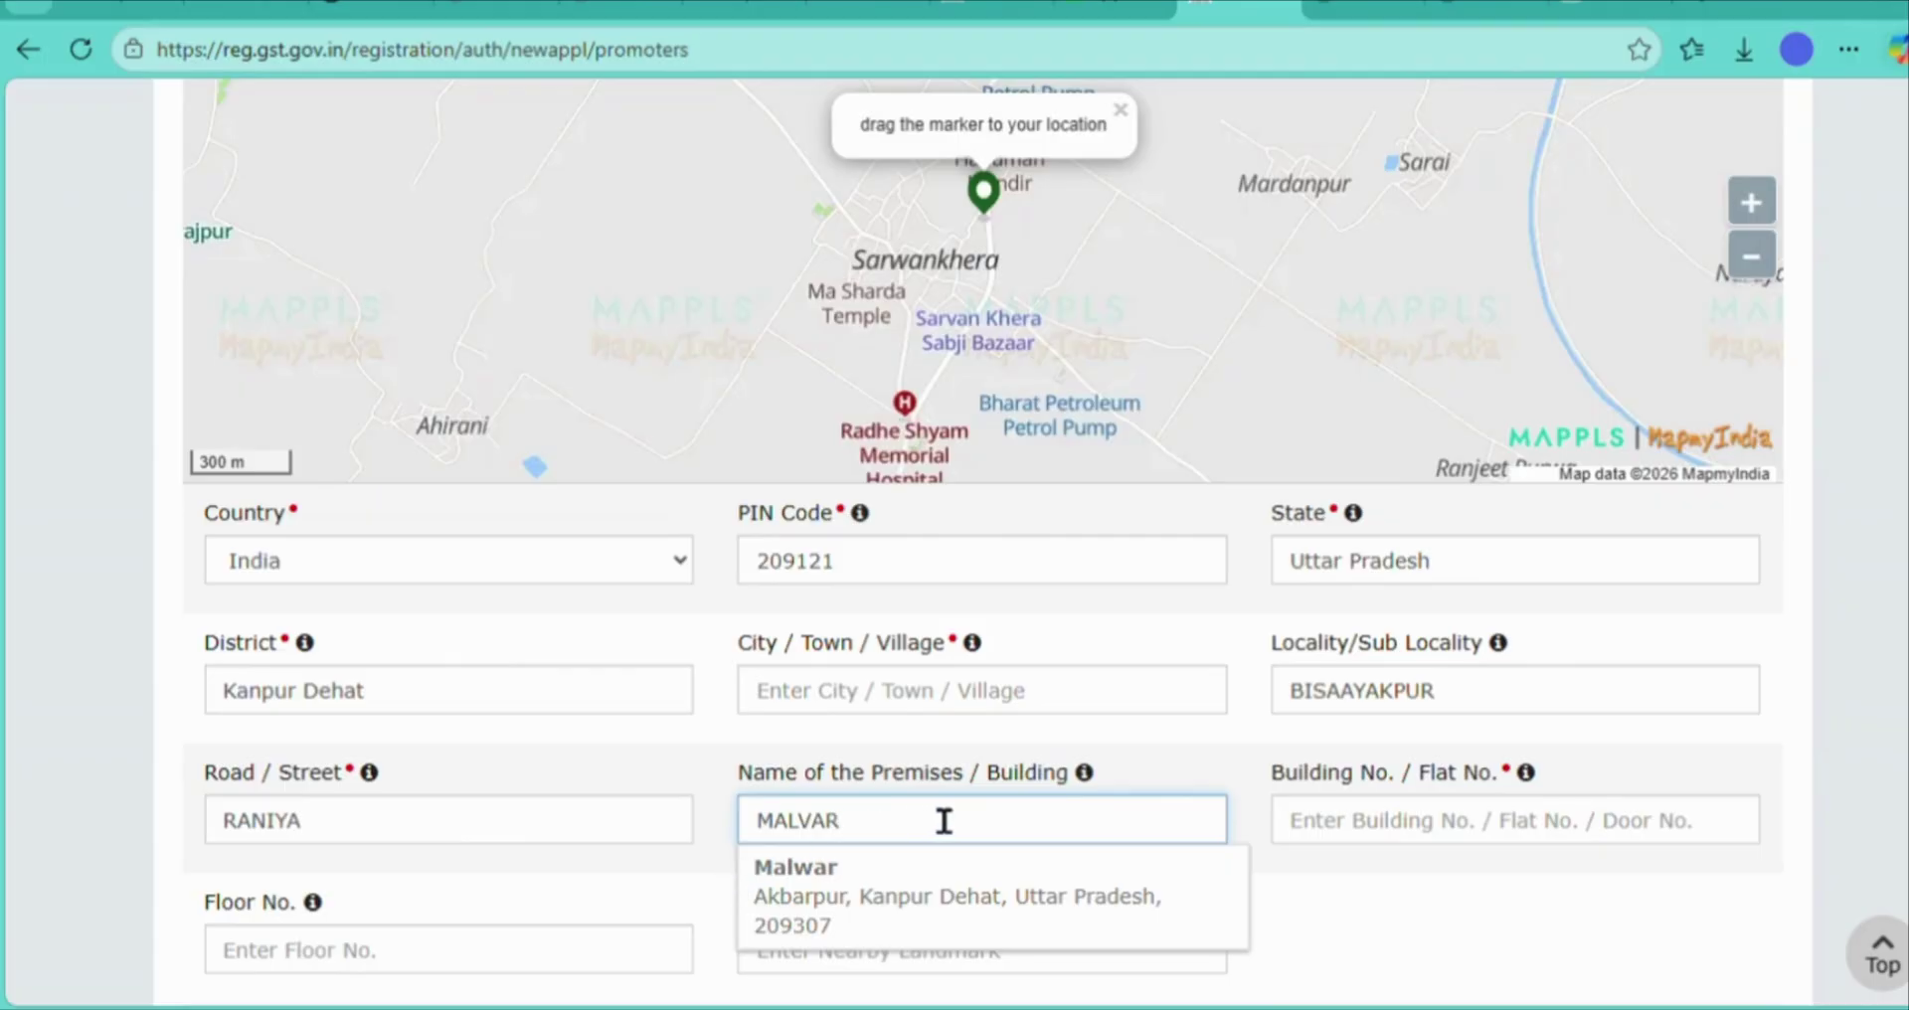
pyautogui.press('Tab')
pyautogui.click(1378, 893)
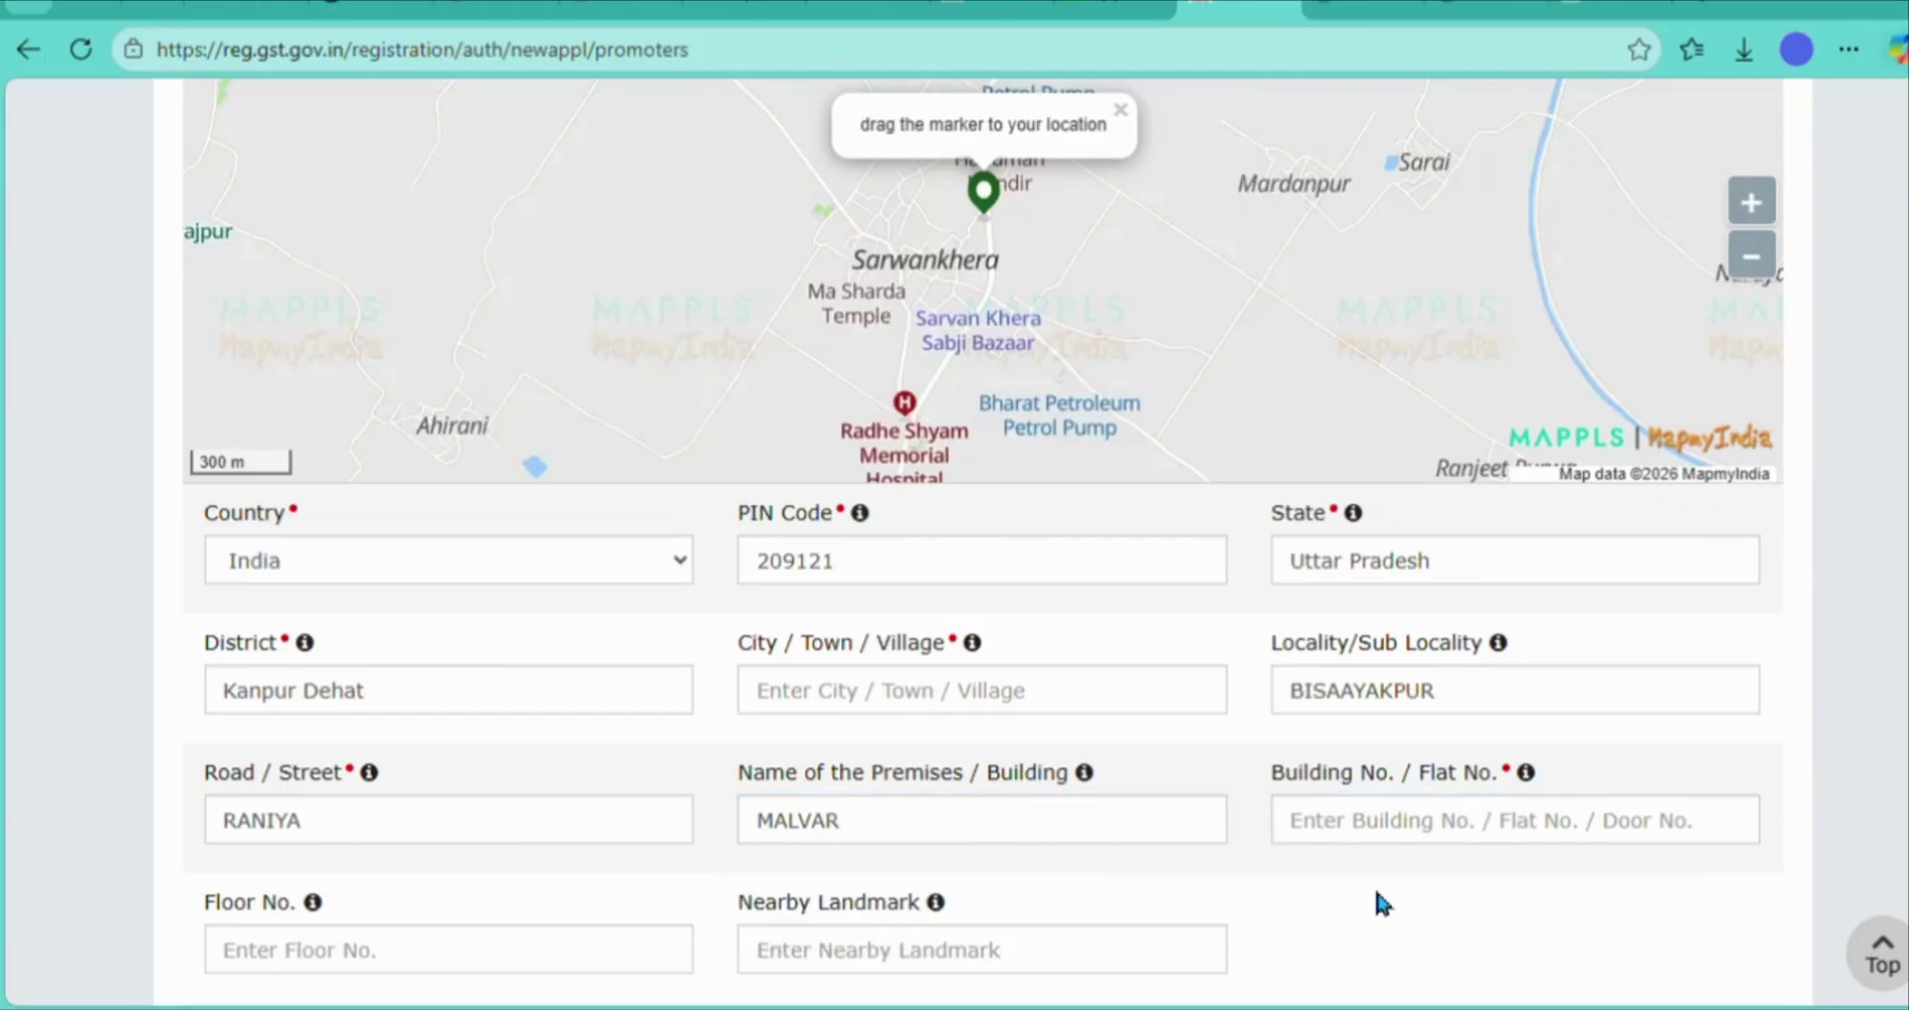
# - Add the building number and nearby landmark to the residential address
pyautogui.scroll(-3, 1382, 900)
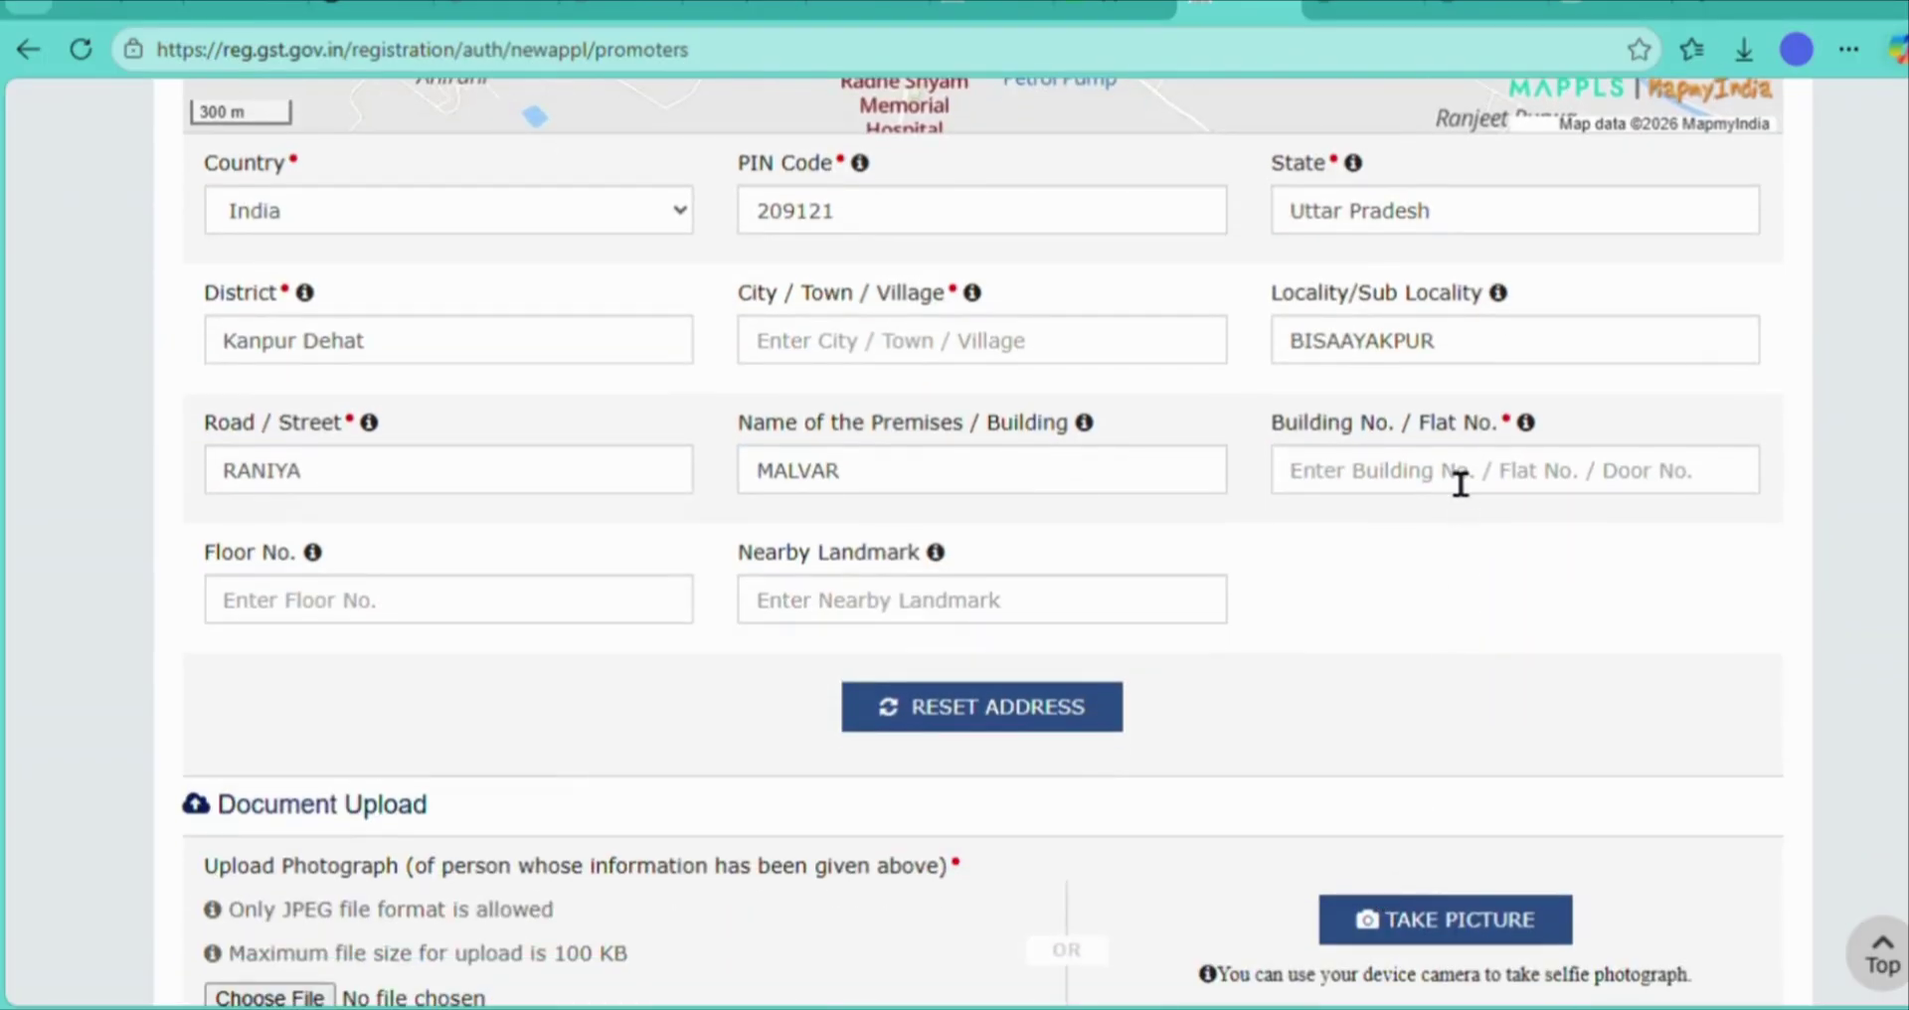
pyautogui.click(1458, 479)
pyautogui.write('MALVAR')
pyautogui.click(848, 617)
pyautogui.write('RANIYA')
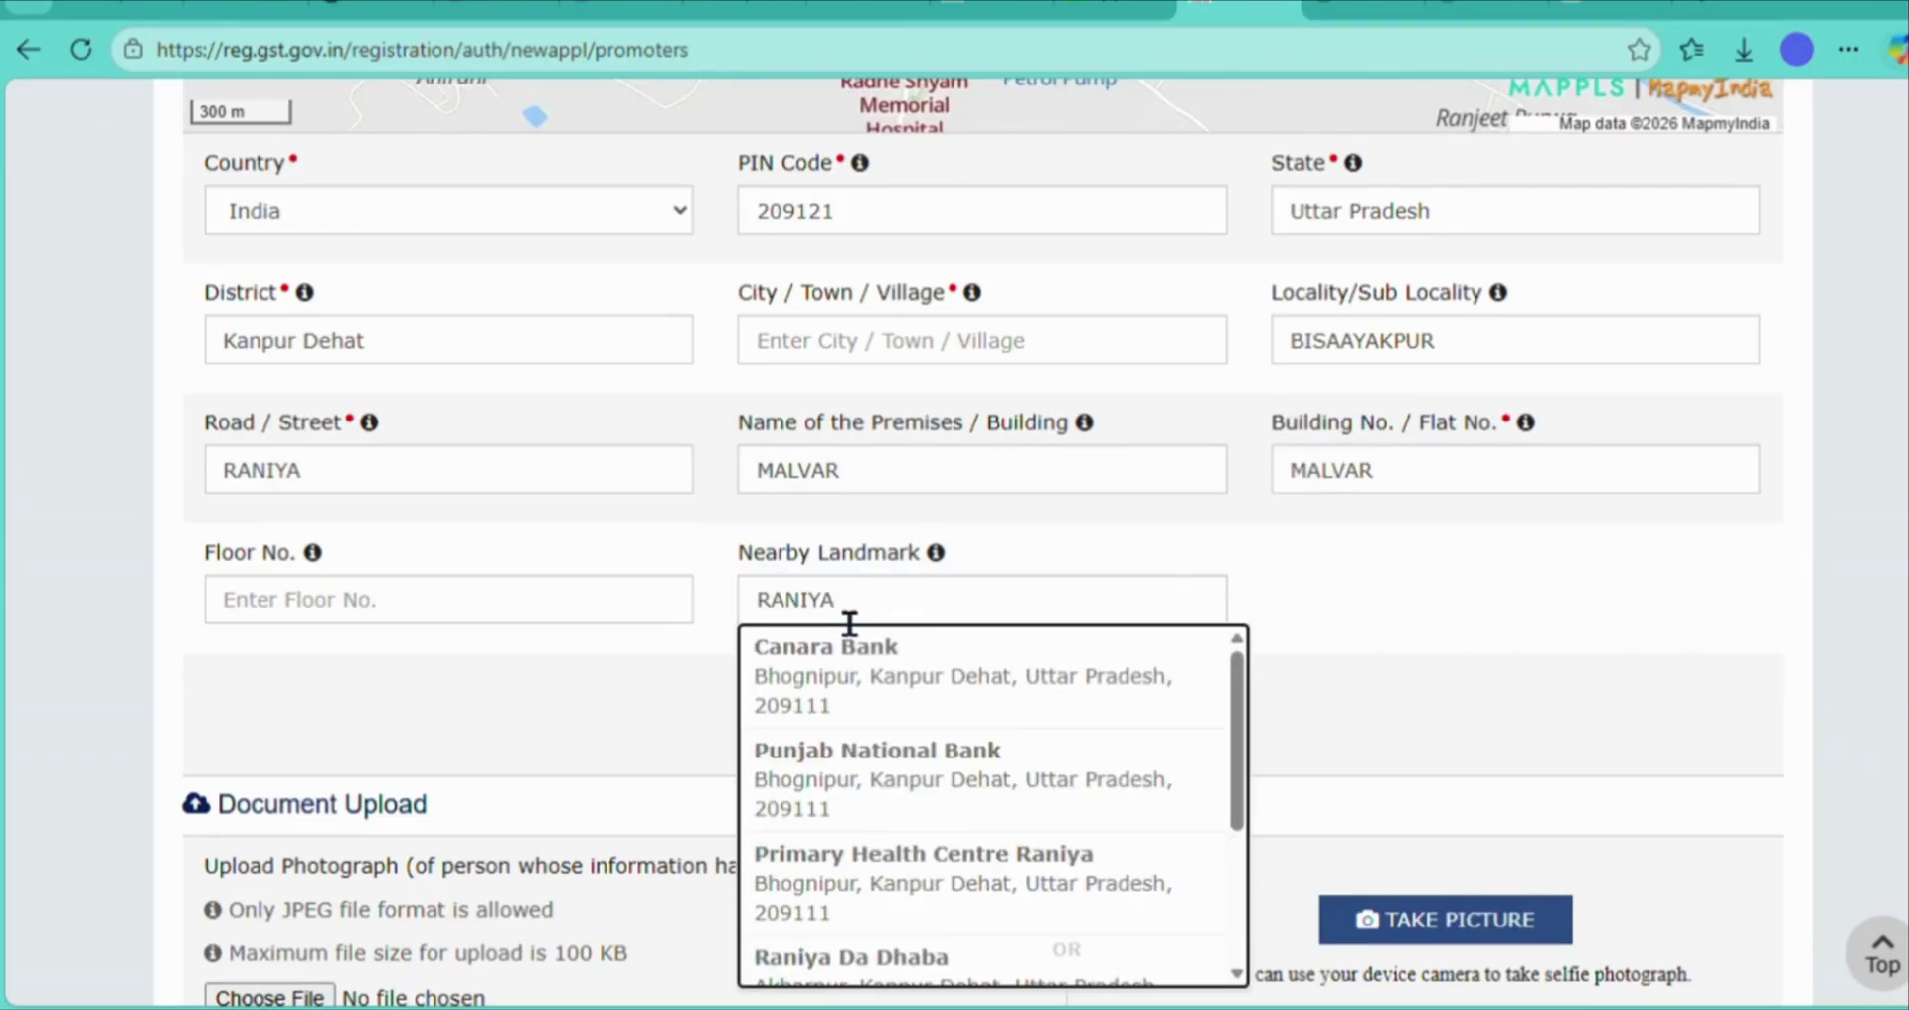
pyautogui.click(1202, 530)
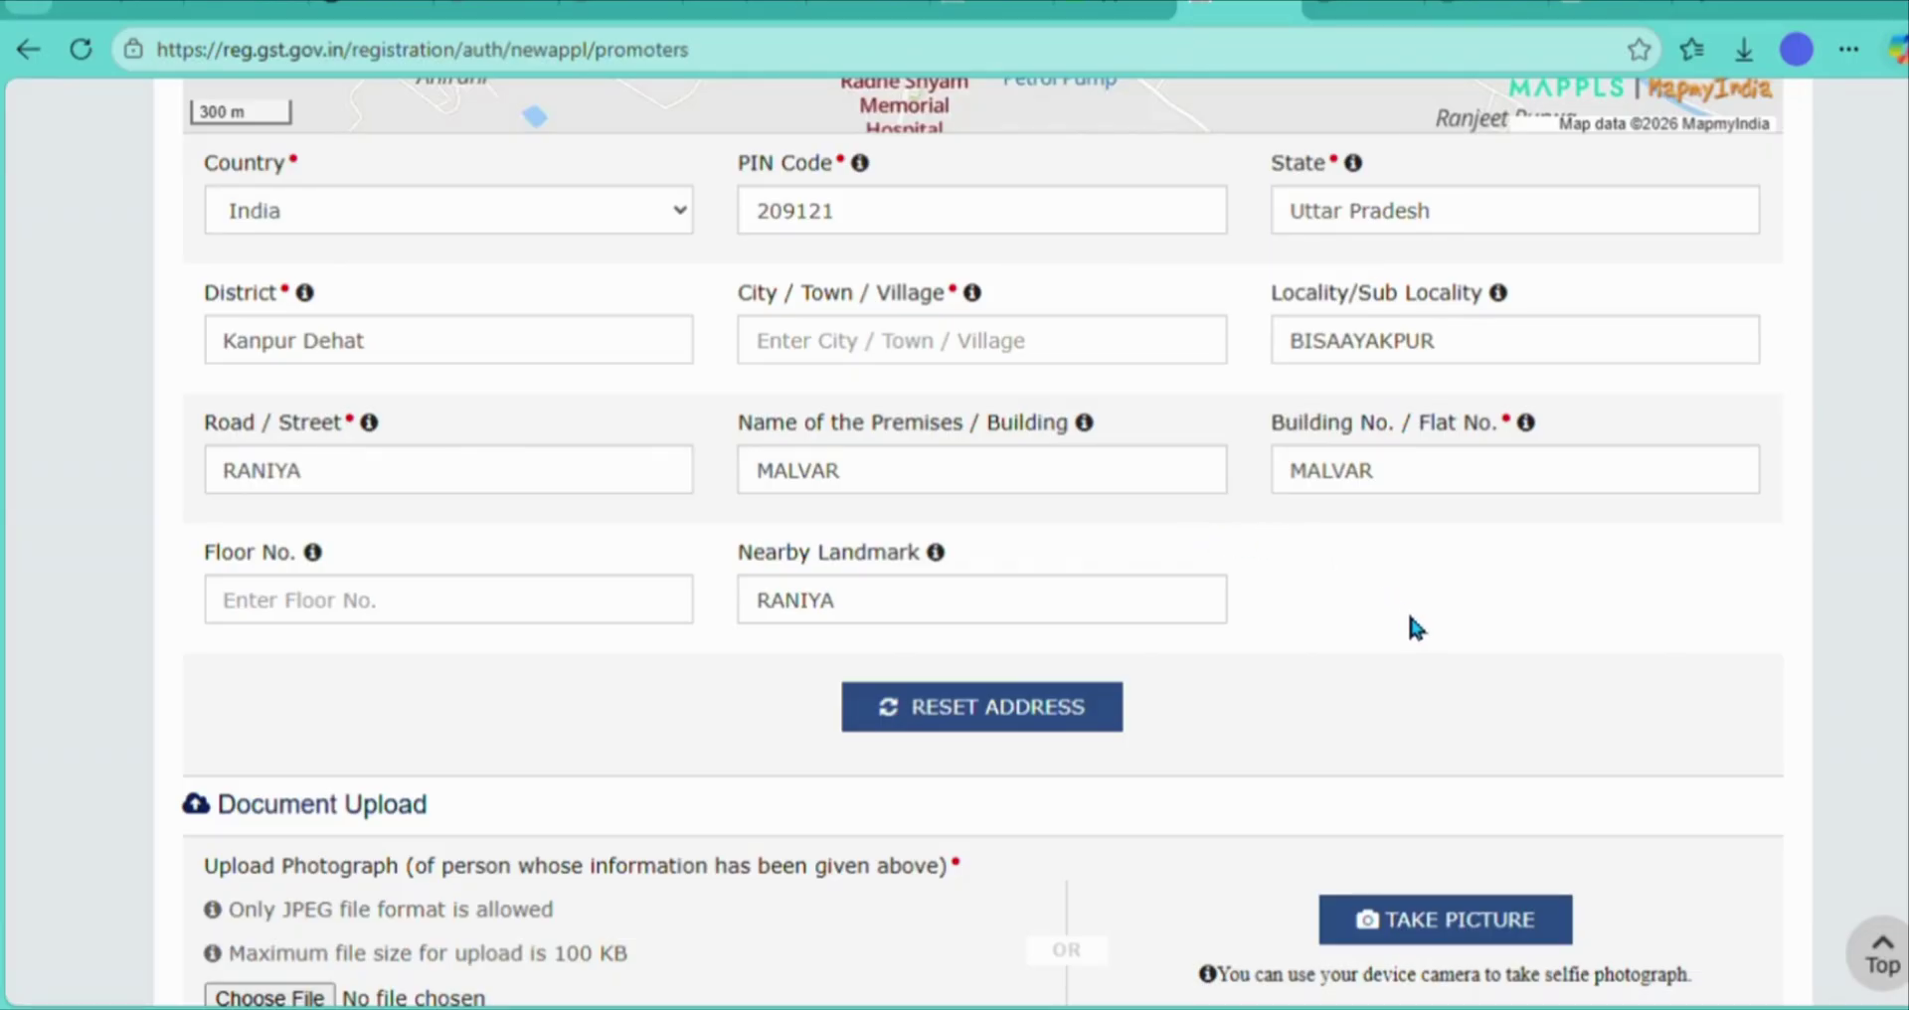
# - Save the completed Promoter/Partners form with its photo, bringing the profile to 77%
pyautogui.scroll(-5, 1410, 619)
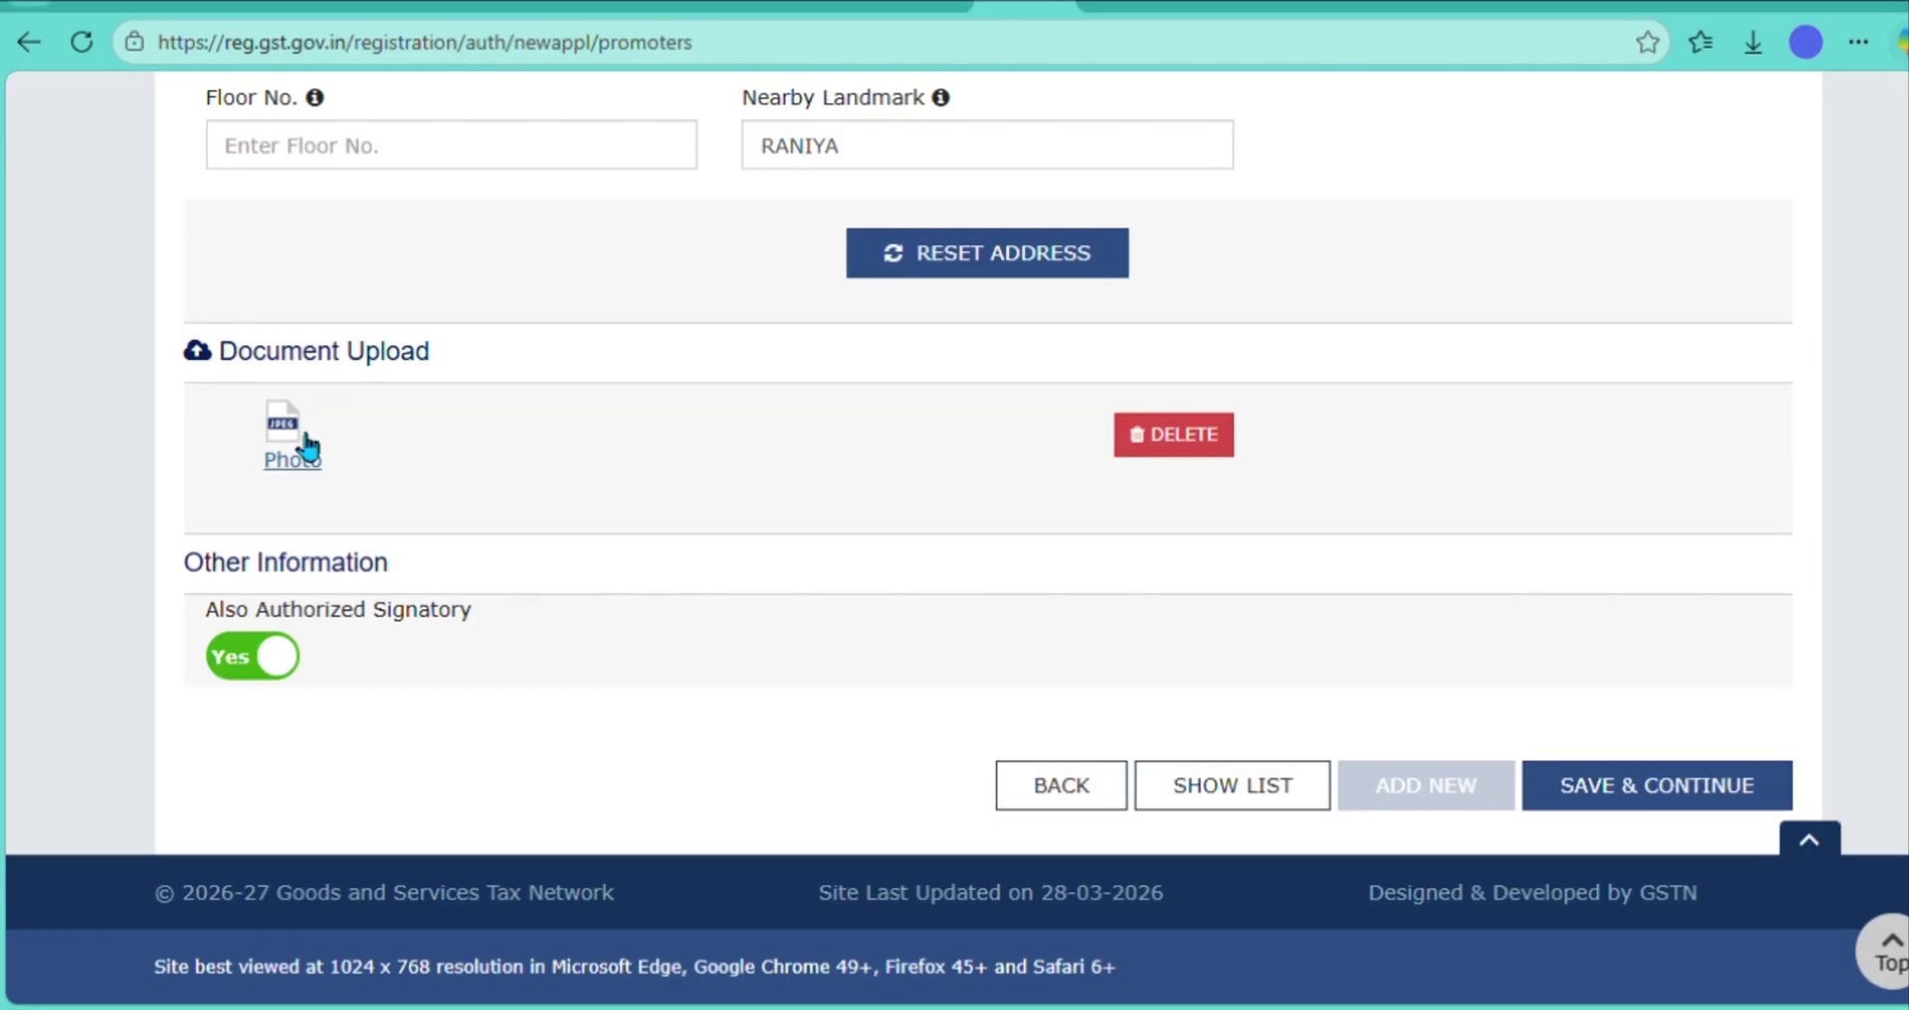
pyautogui.click(1665, 780)
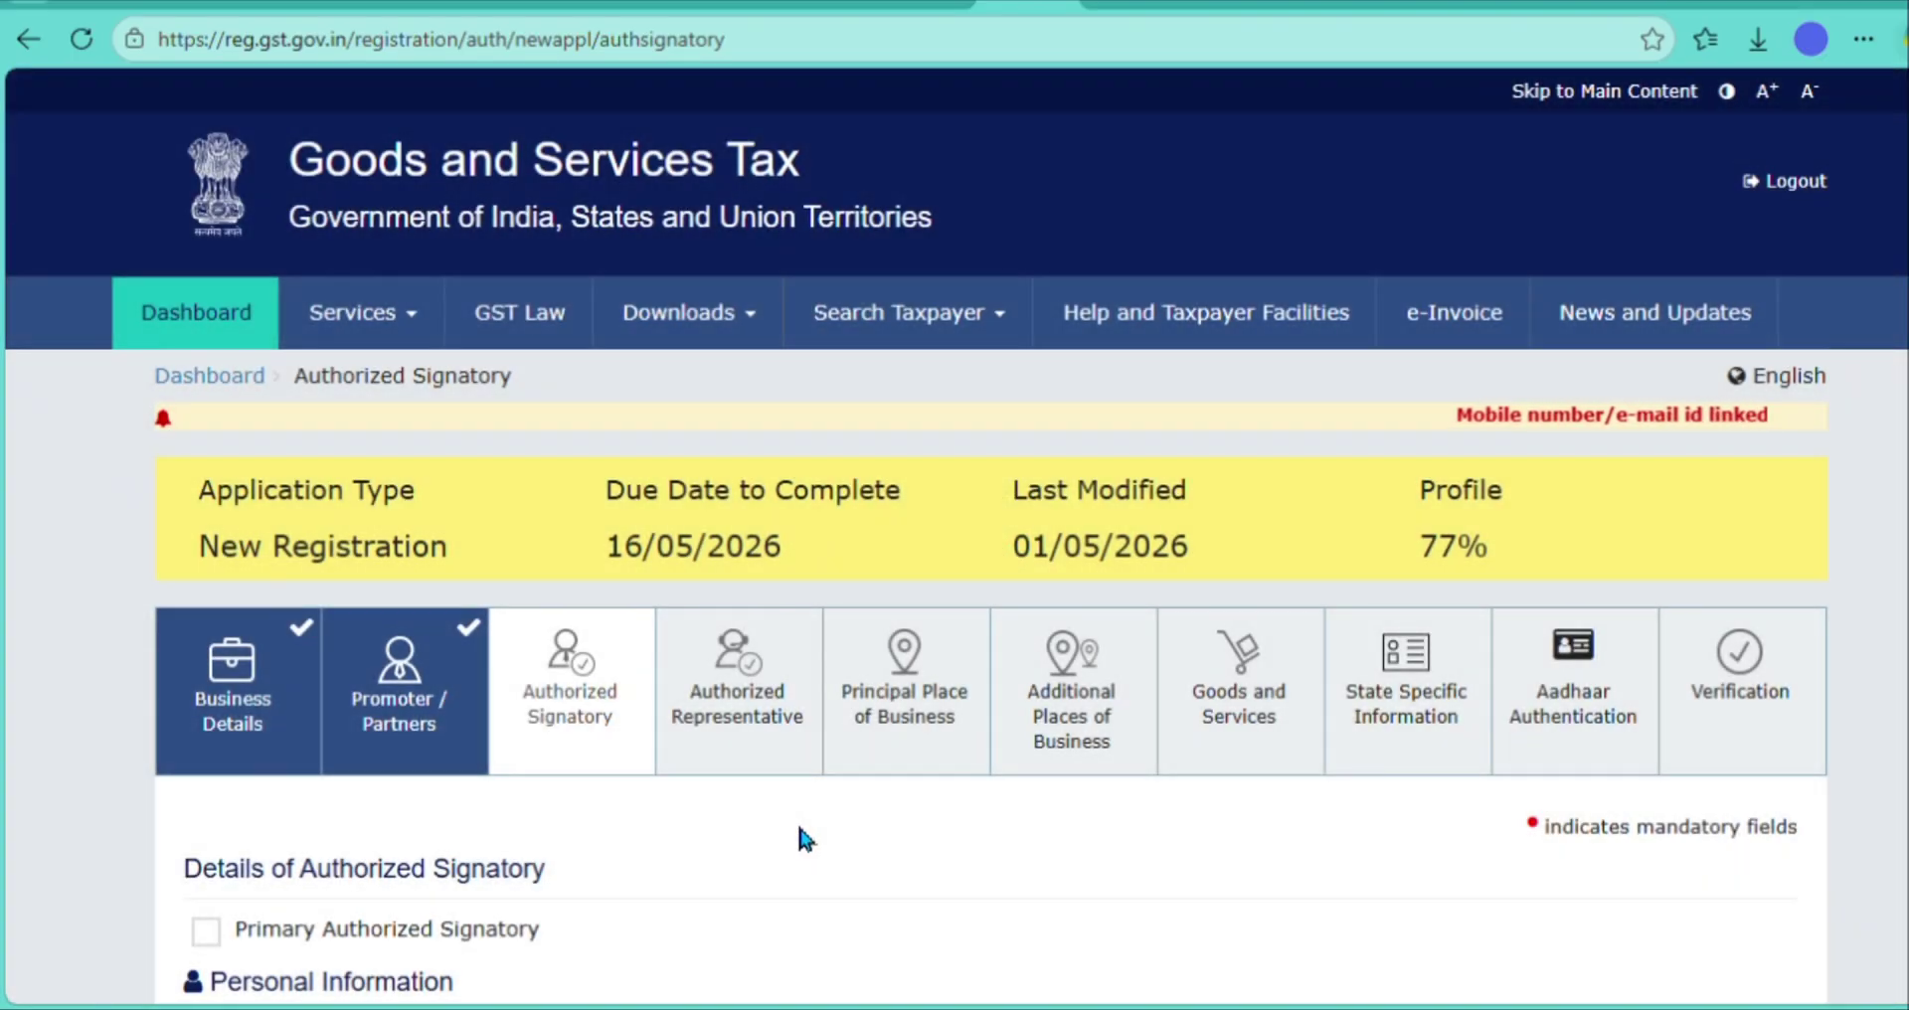
# - Mark the signatory as Primary Authorized Signatory and save the signatory details
pyautogui.scroll(-4, 799, 829)
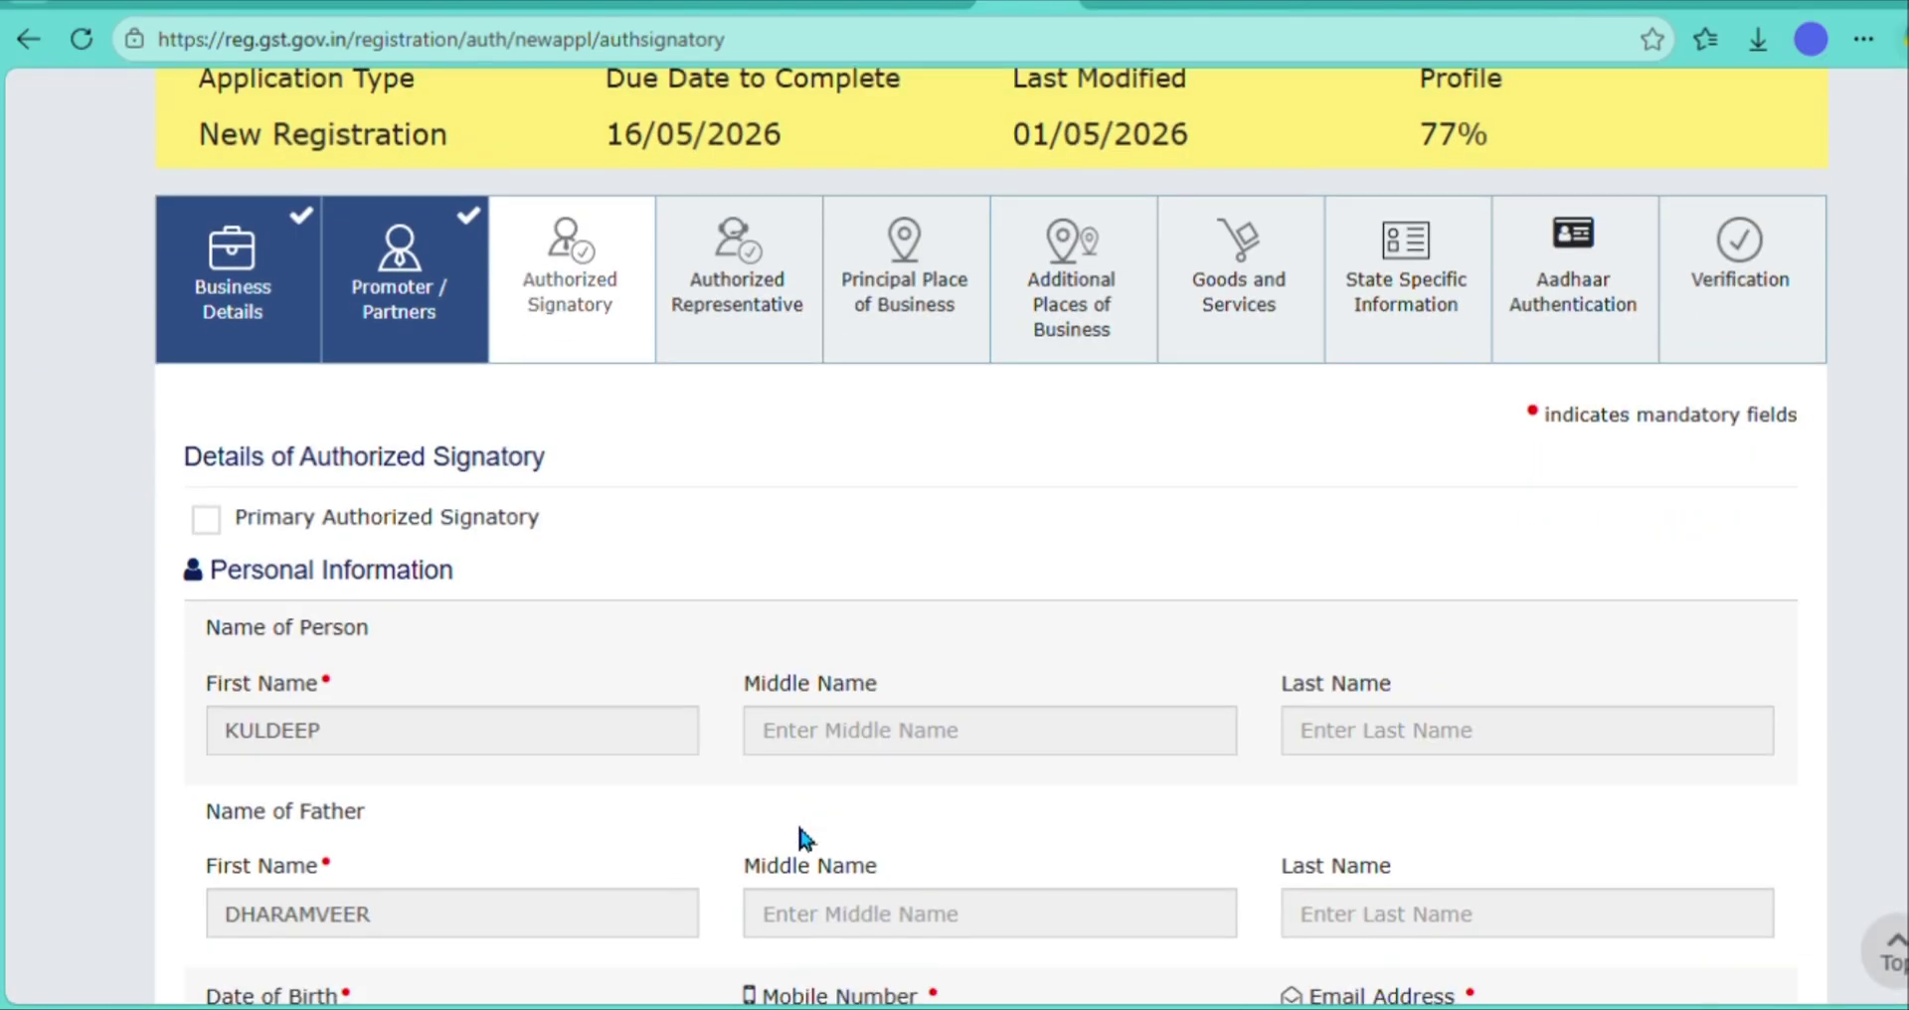
pyautogui.click(206, 513)
pyautogui.scroll(-3, 858, 438)
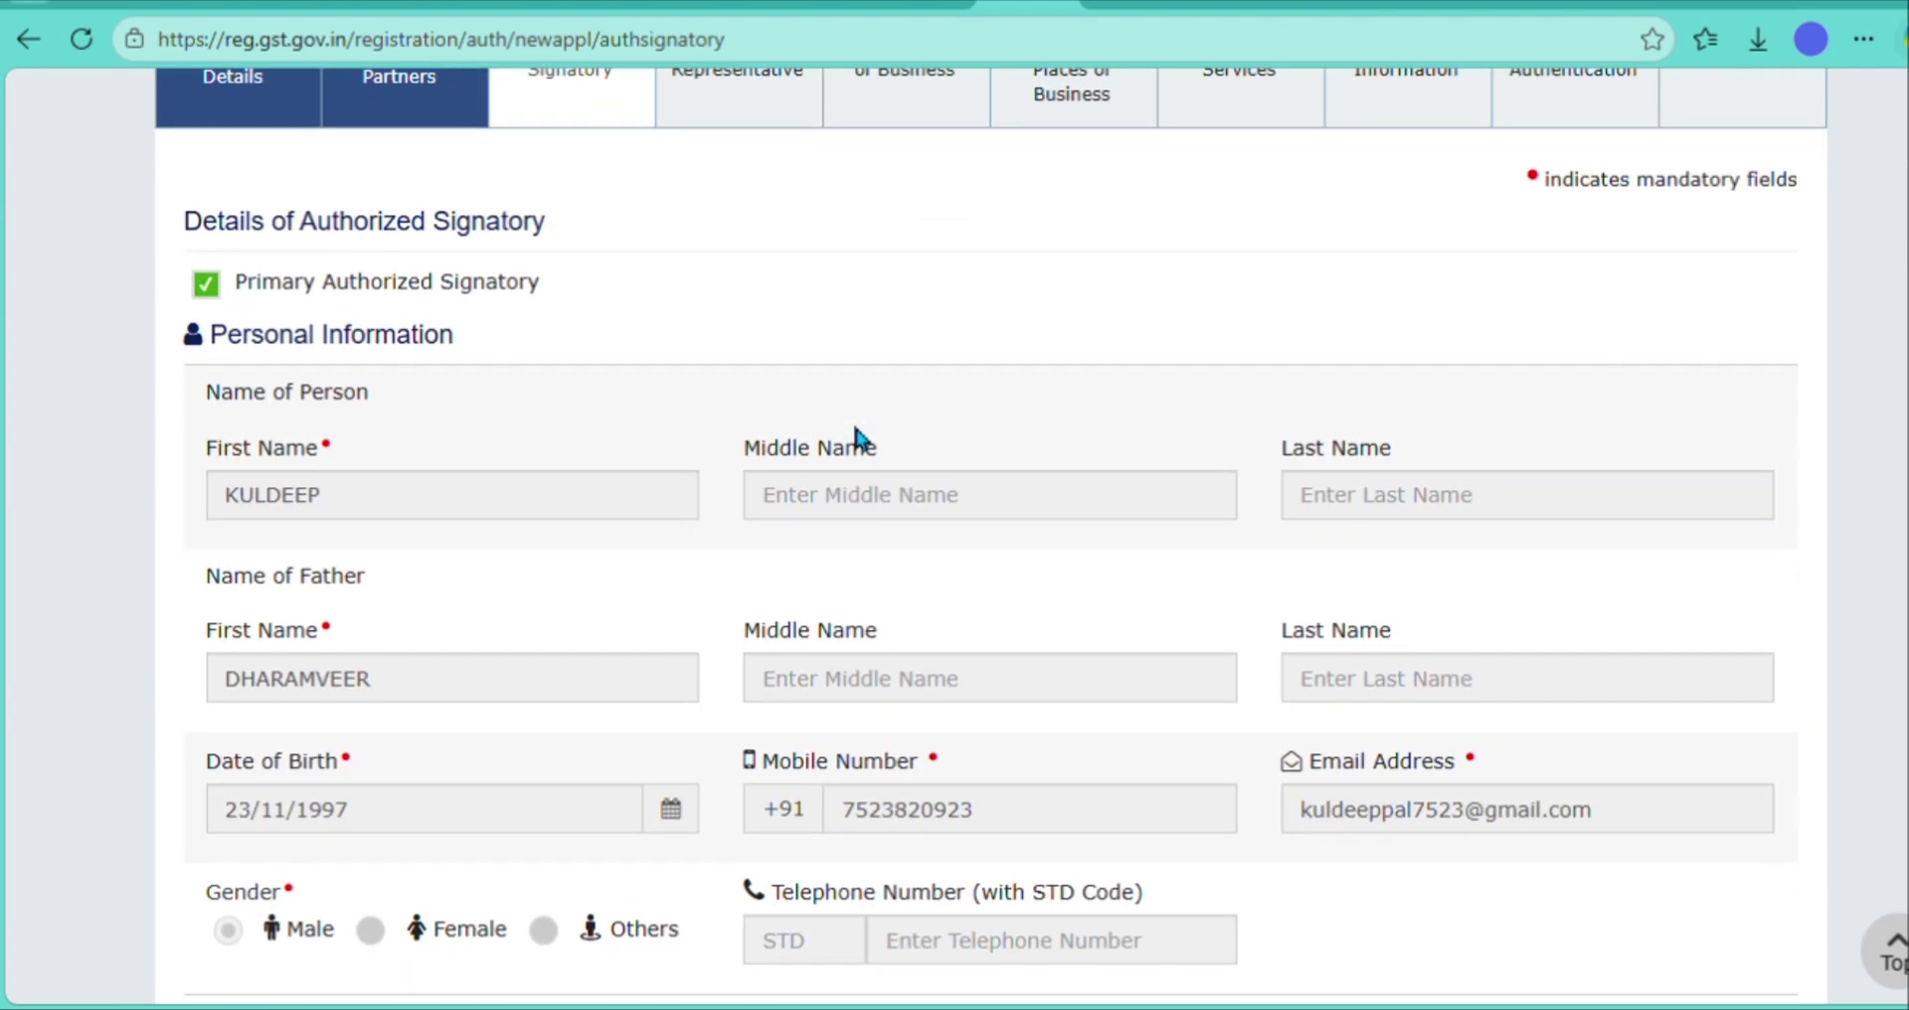
pyautogui.scroll(-3, 857, 434)
pyautogui.scroll(-4, 866, 438)
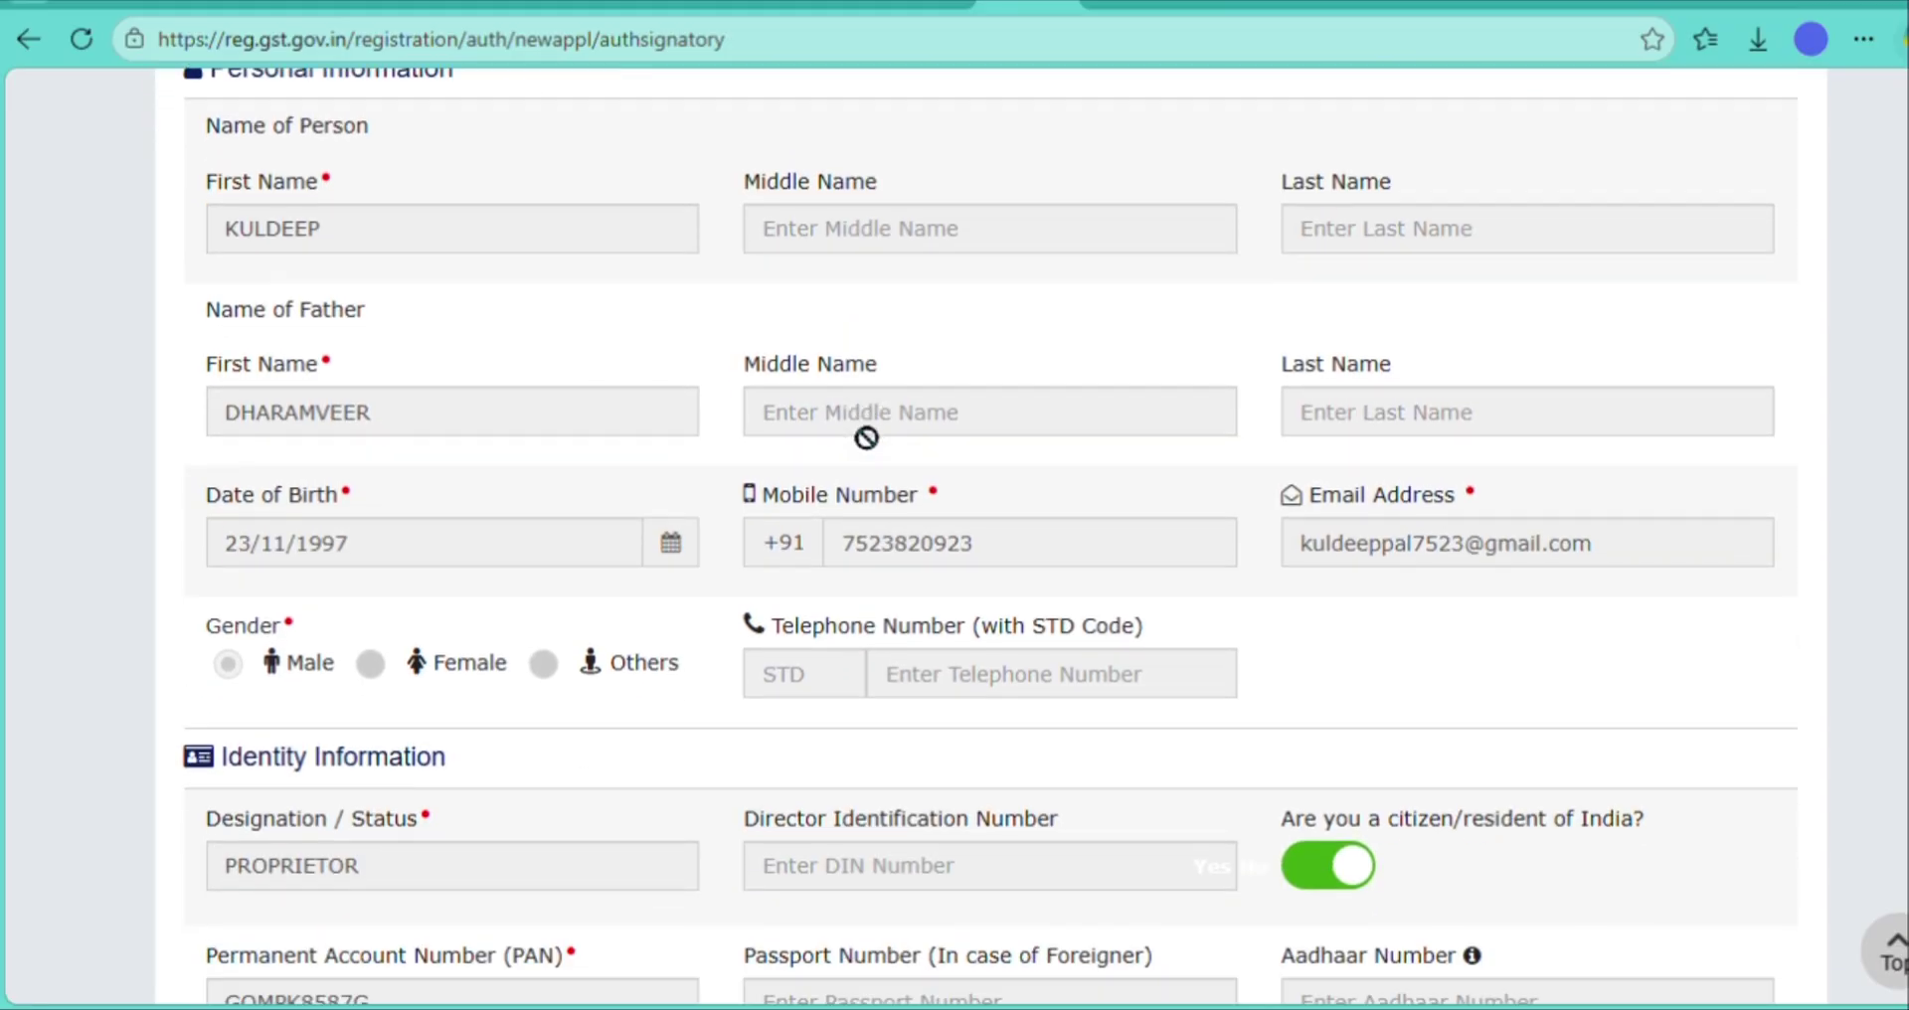
pyautogui.scroll(-2, 867, 437)
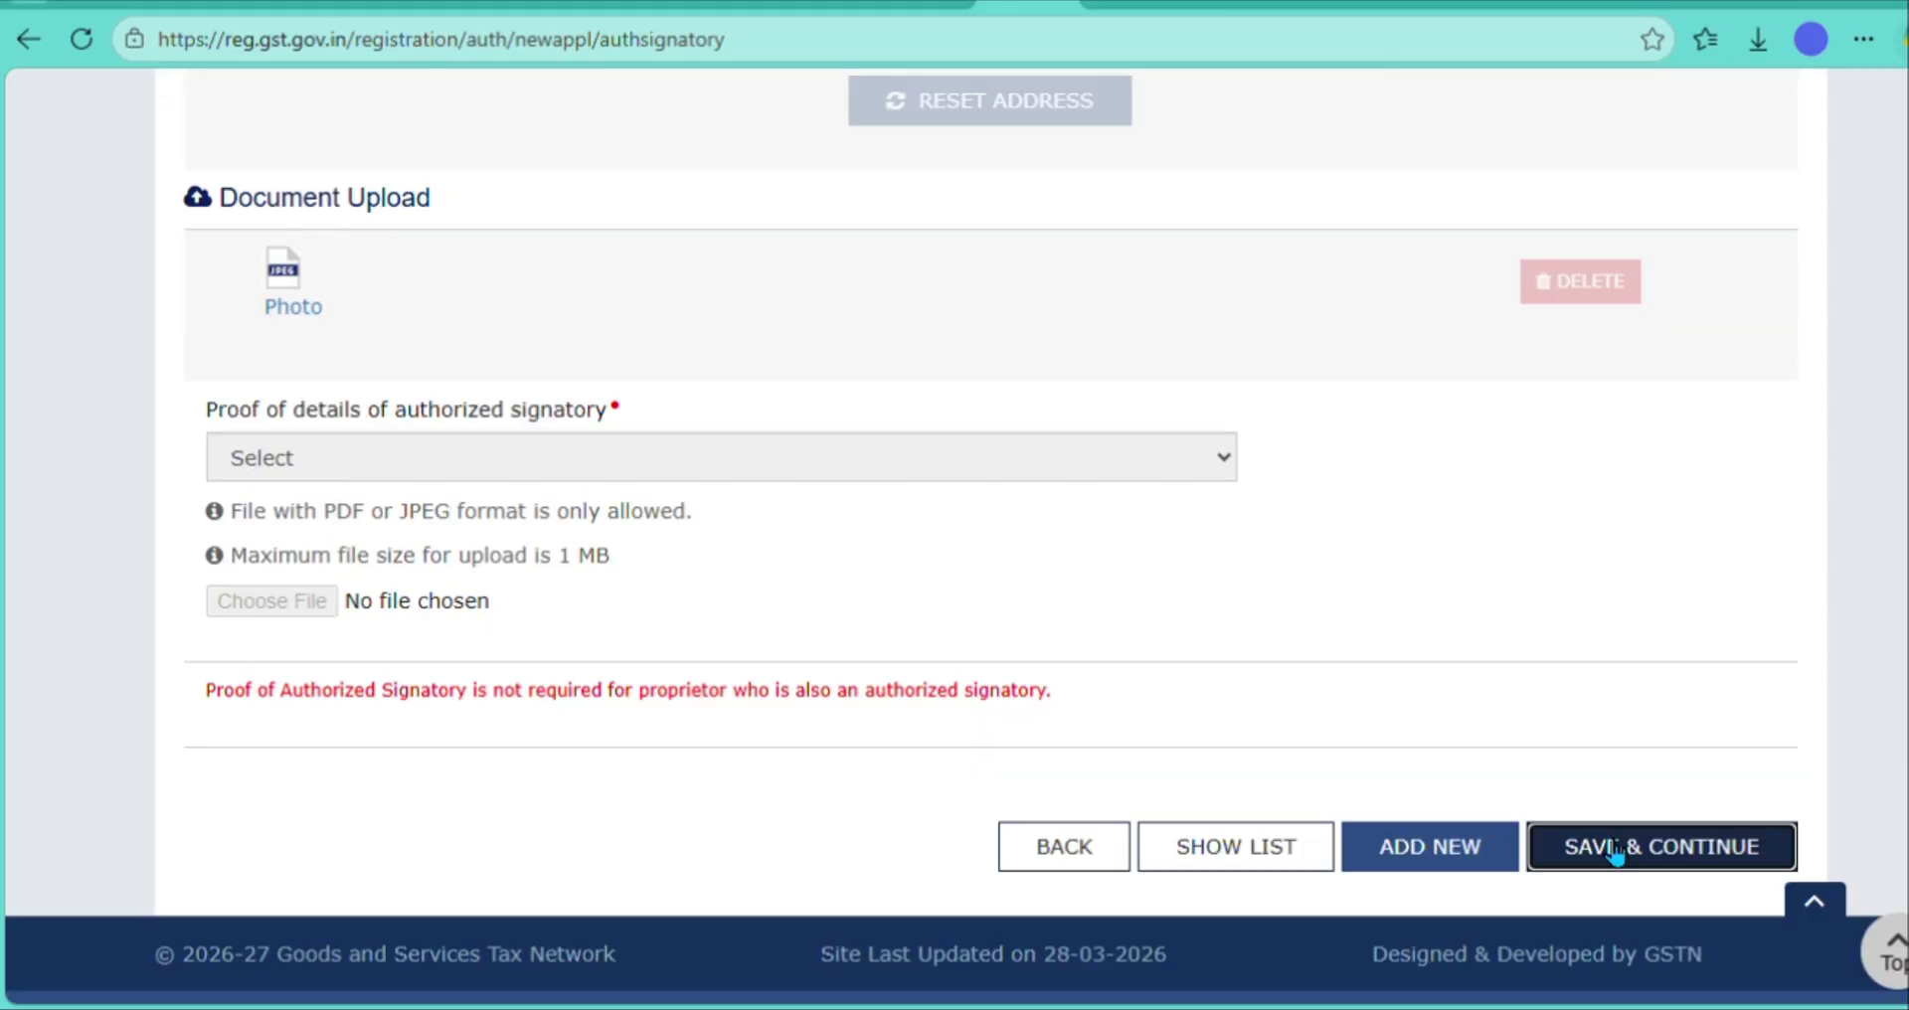
pyautogui.click(1607, 845)
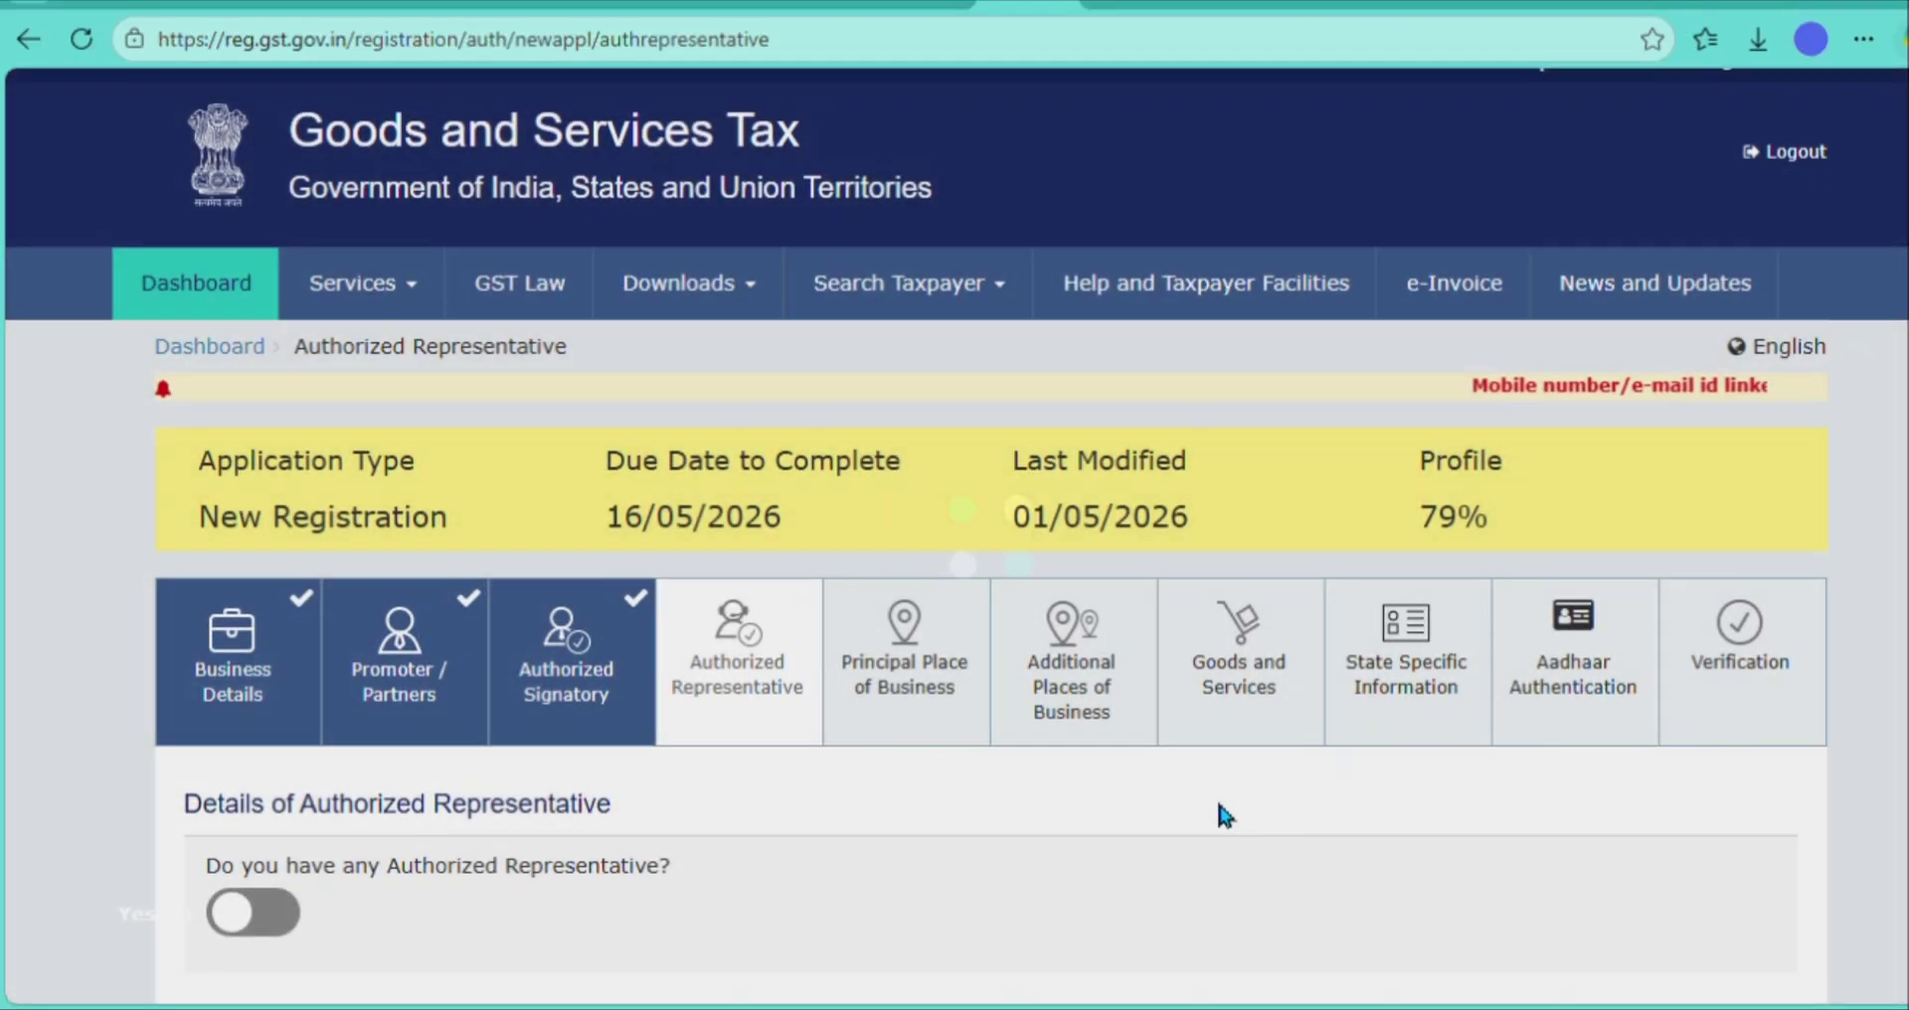
# - Save the Authorized Representative step with no representative declared
pyautogui.scroll(-1, 1216, 797)
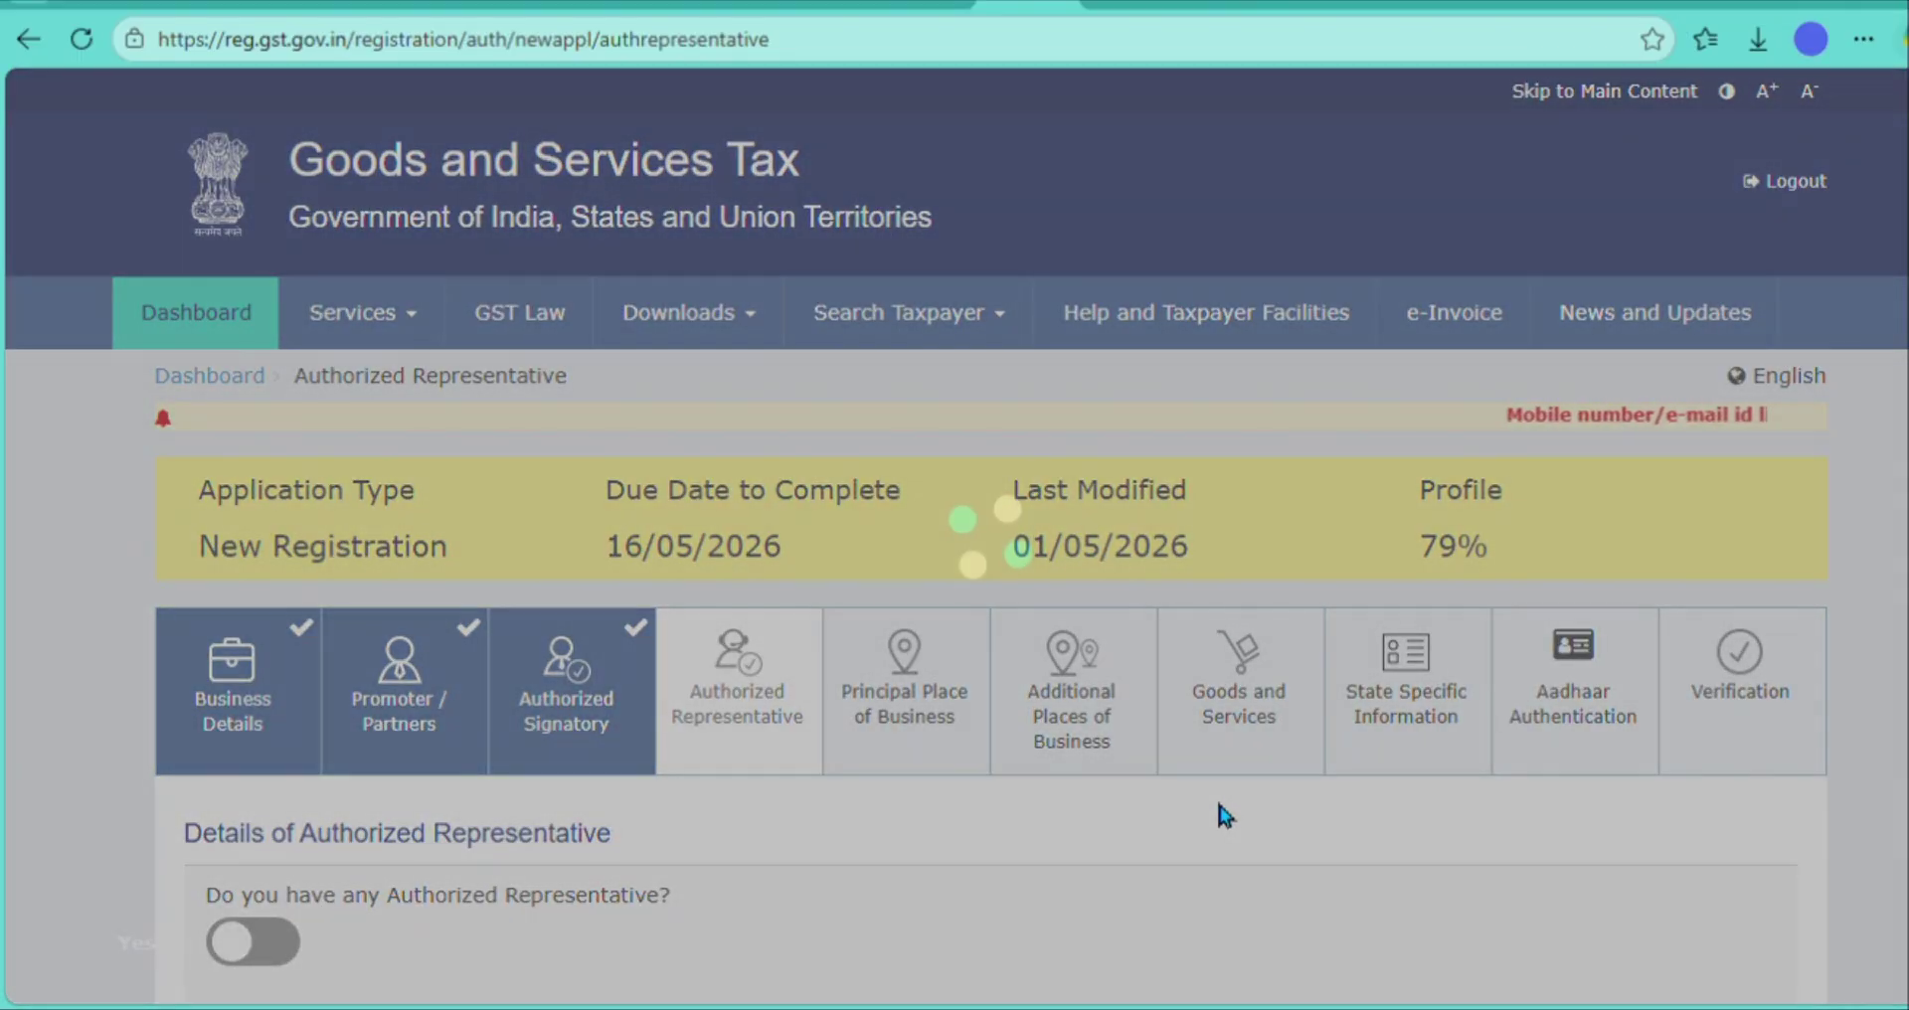
pyautogui.scroll(-4, 1221, 814)
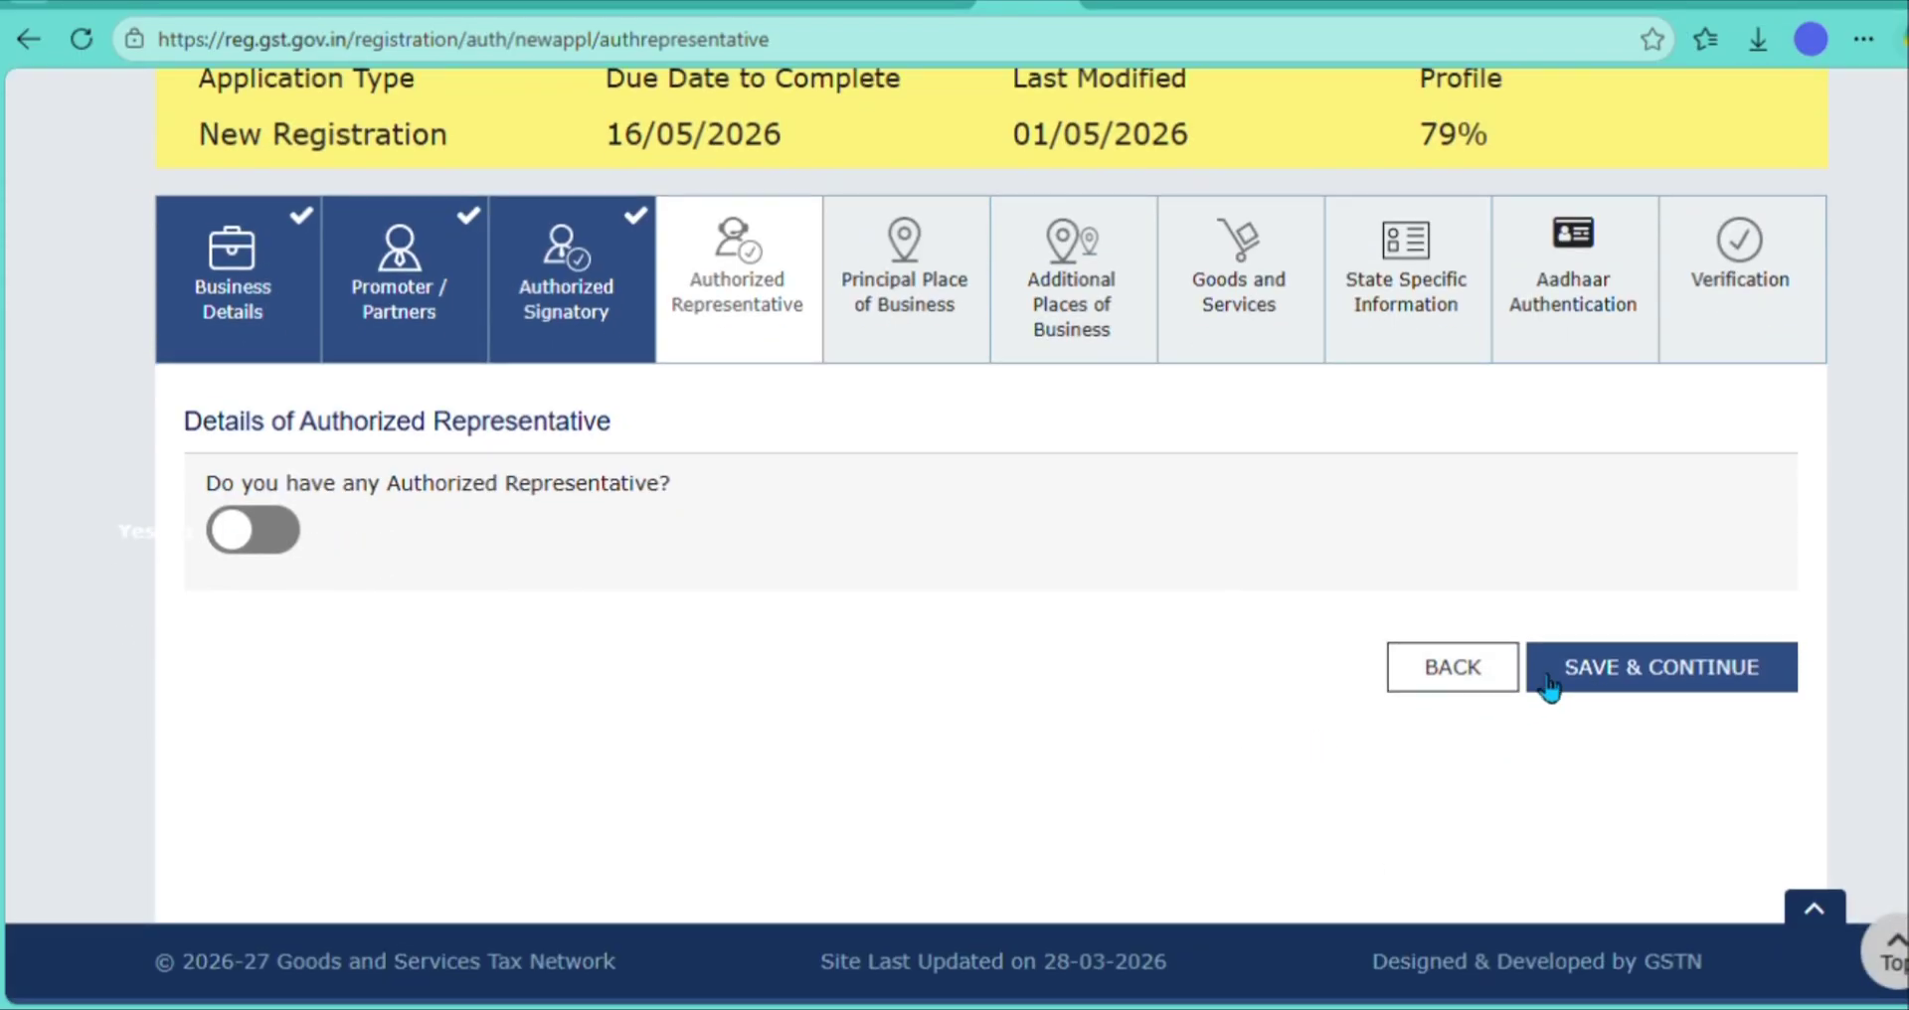
pyautogui.click(1659, 666)
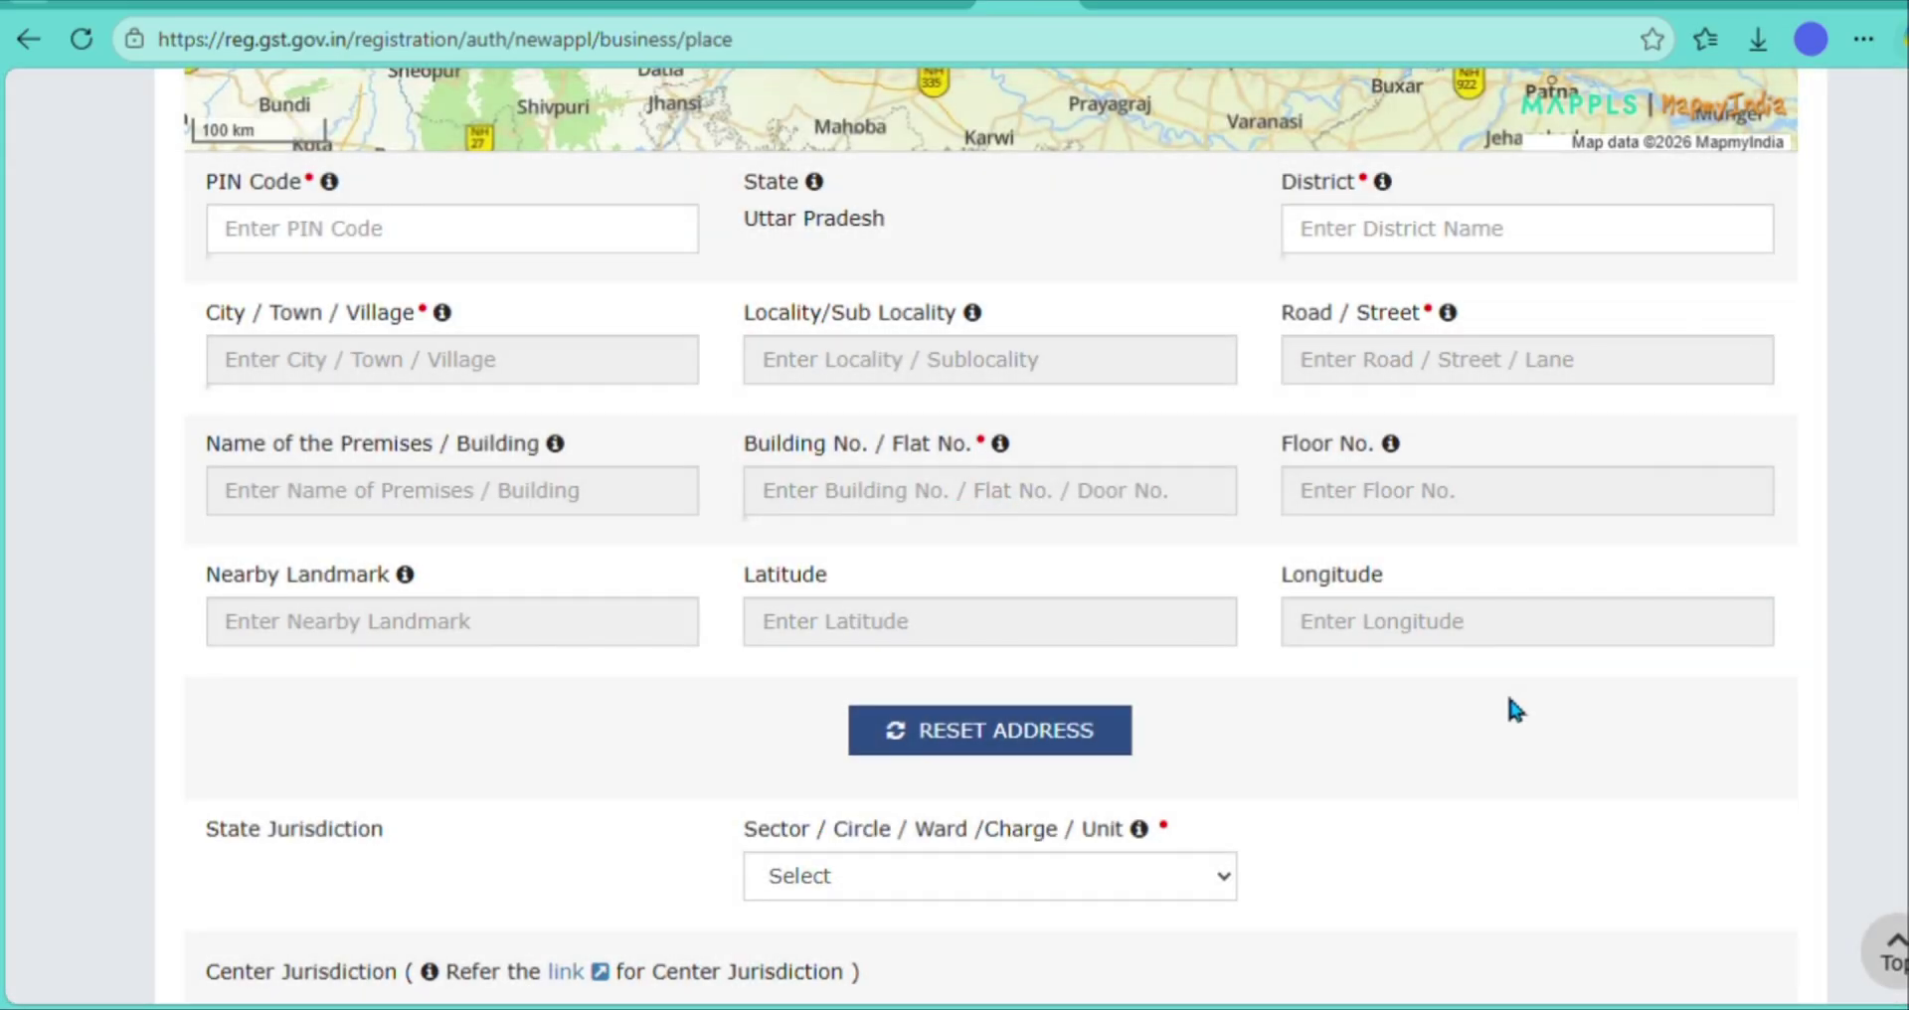
# - Enter PIN 208011 choosing Kanpur Nagar, and set the locality to Manohar Vihar
pyautogui.scroll(8, 1512, 708)
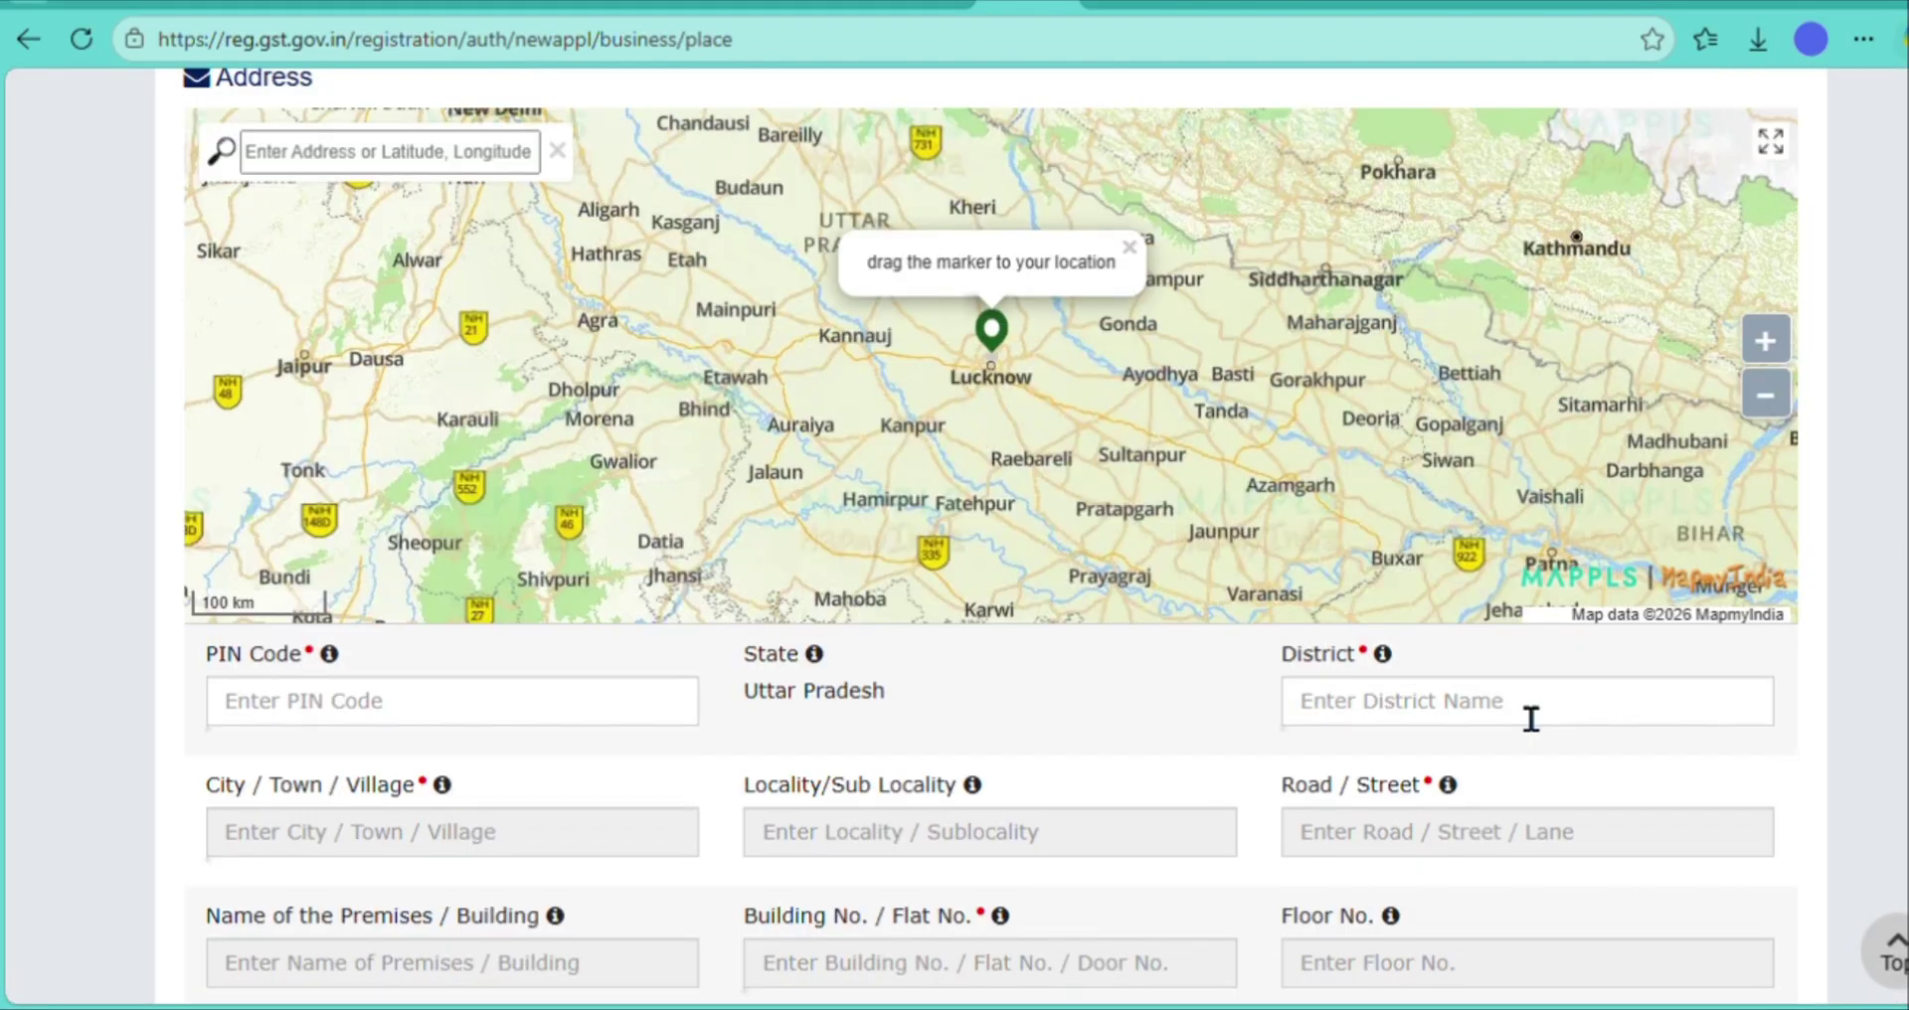
pyautogui.scroll(3, 1524, 712)
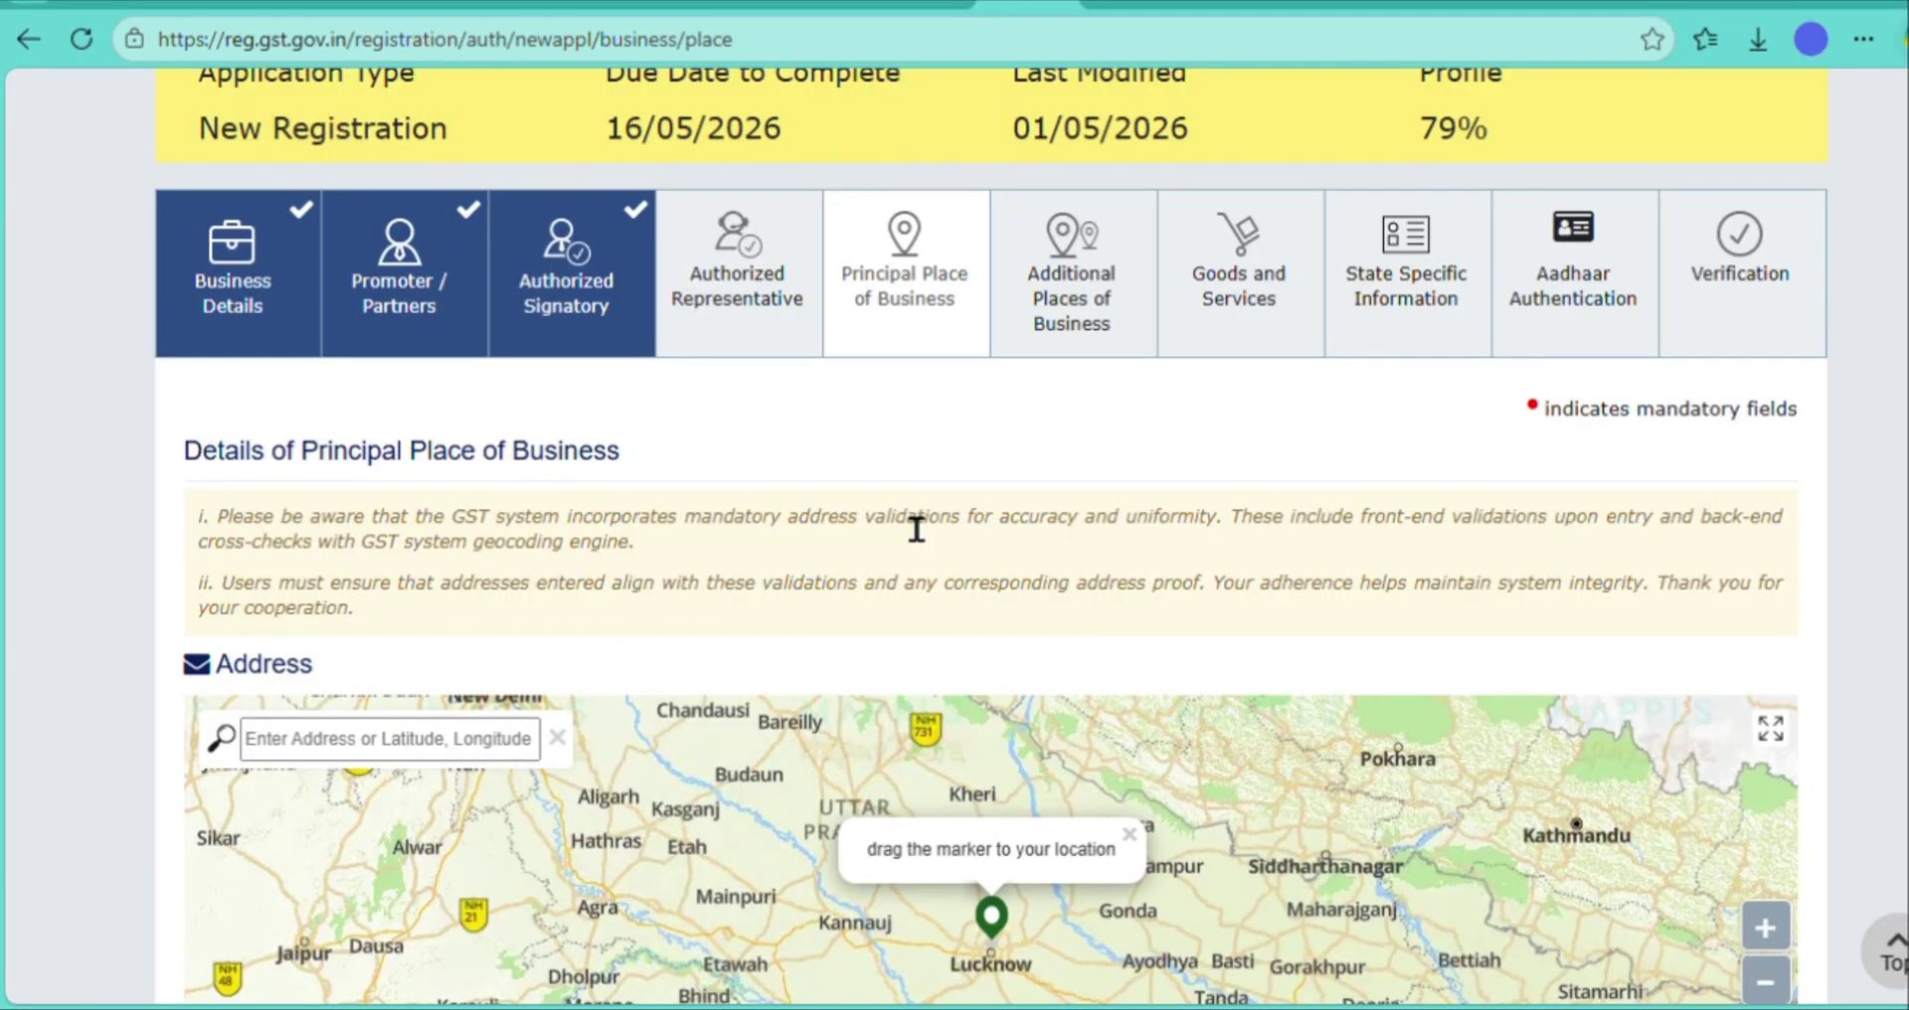
pyautogui.scroll(-8, 916, 529)
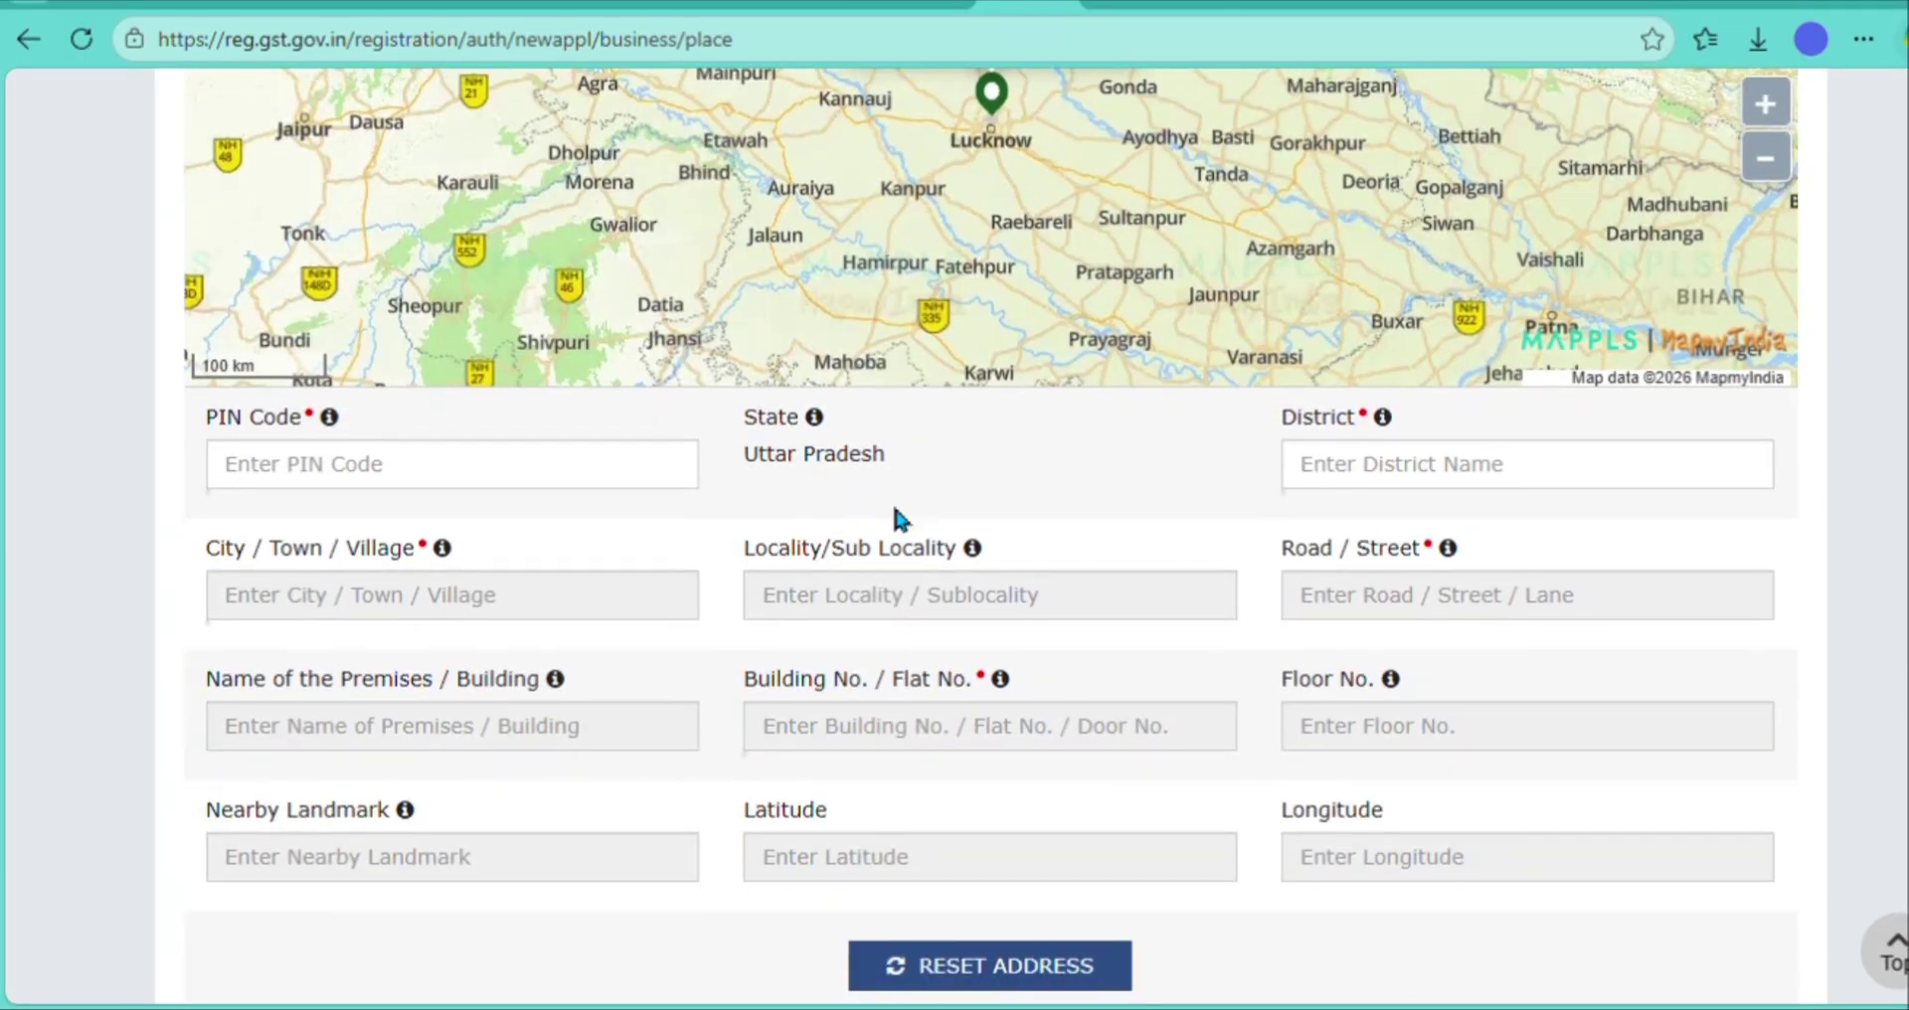
pyautogui.click(574, 484)
pyautogui.write('20')
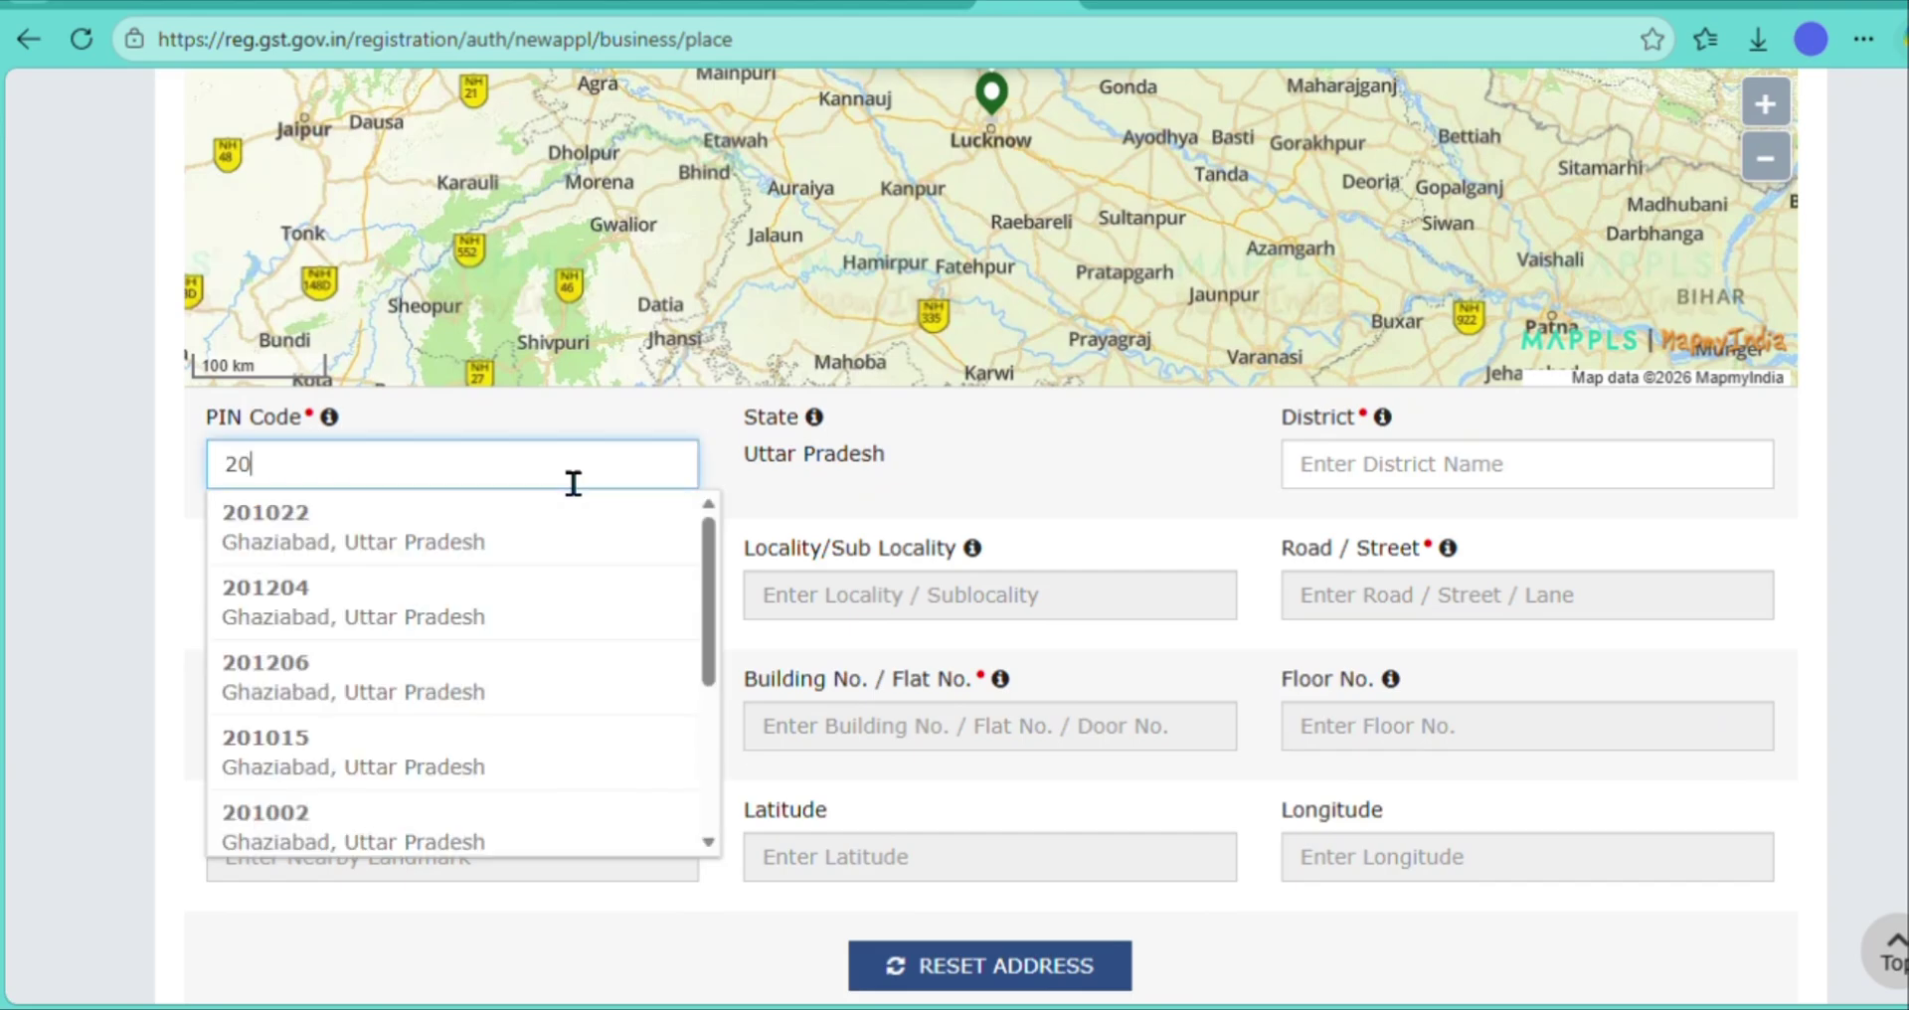
pyautogui.write('8011')
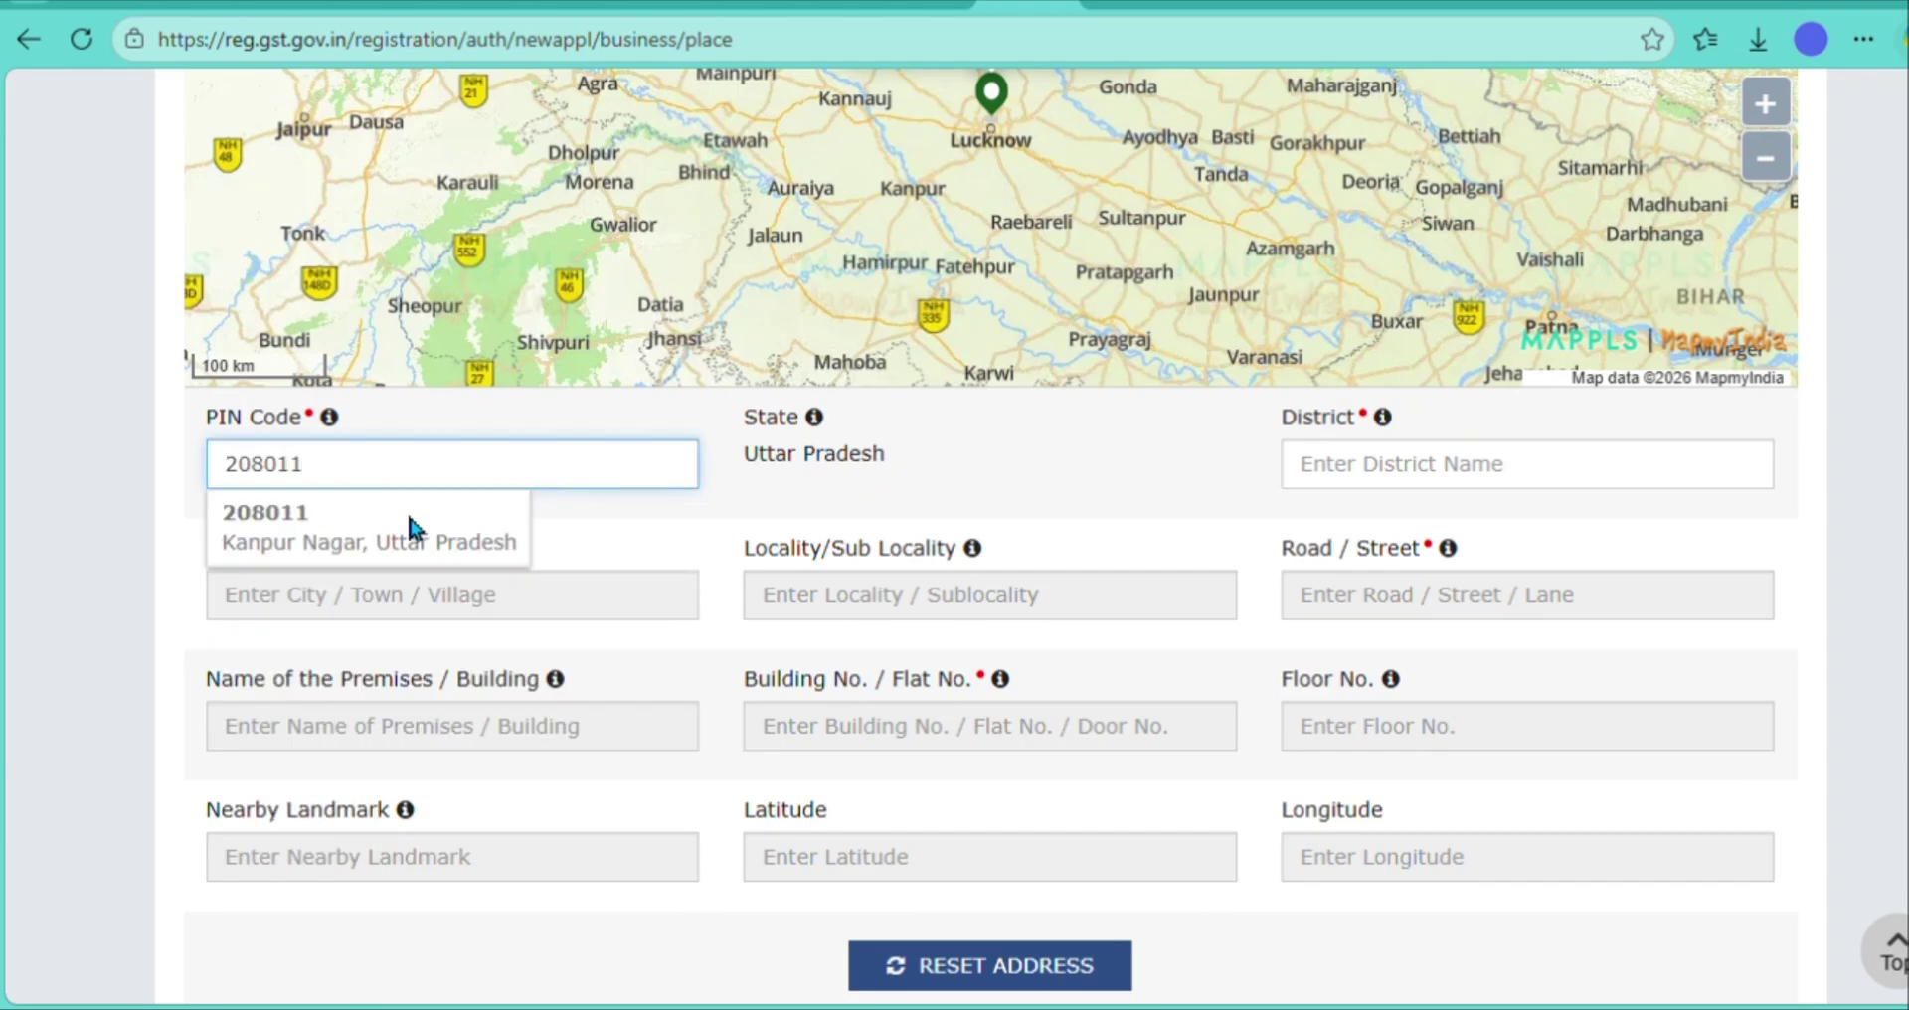
pyautogui.click(414, 532)
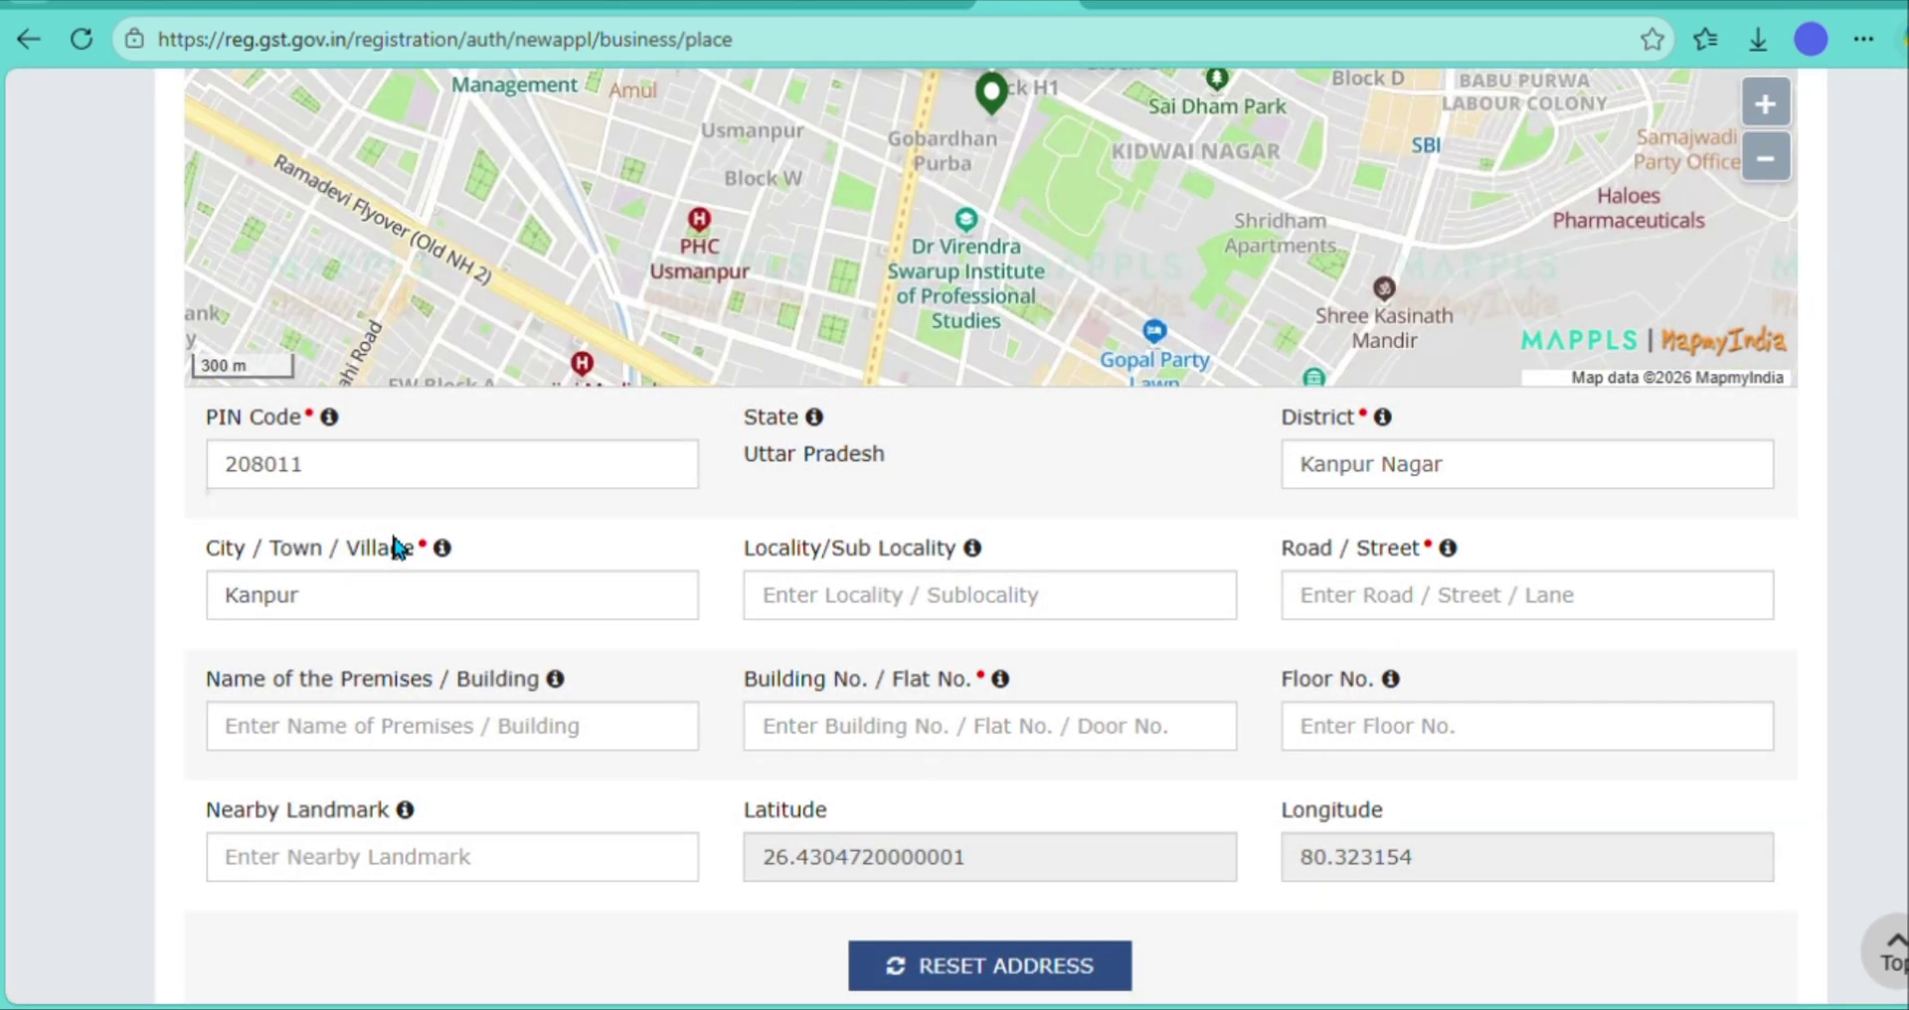
pyautogui.click(911, 629)
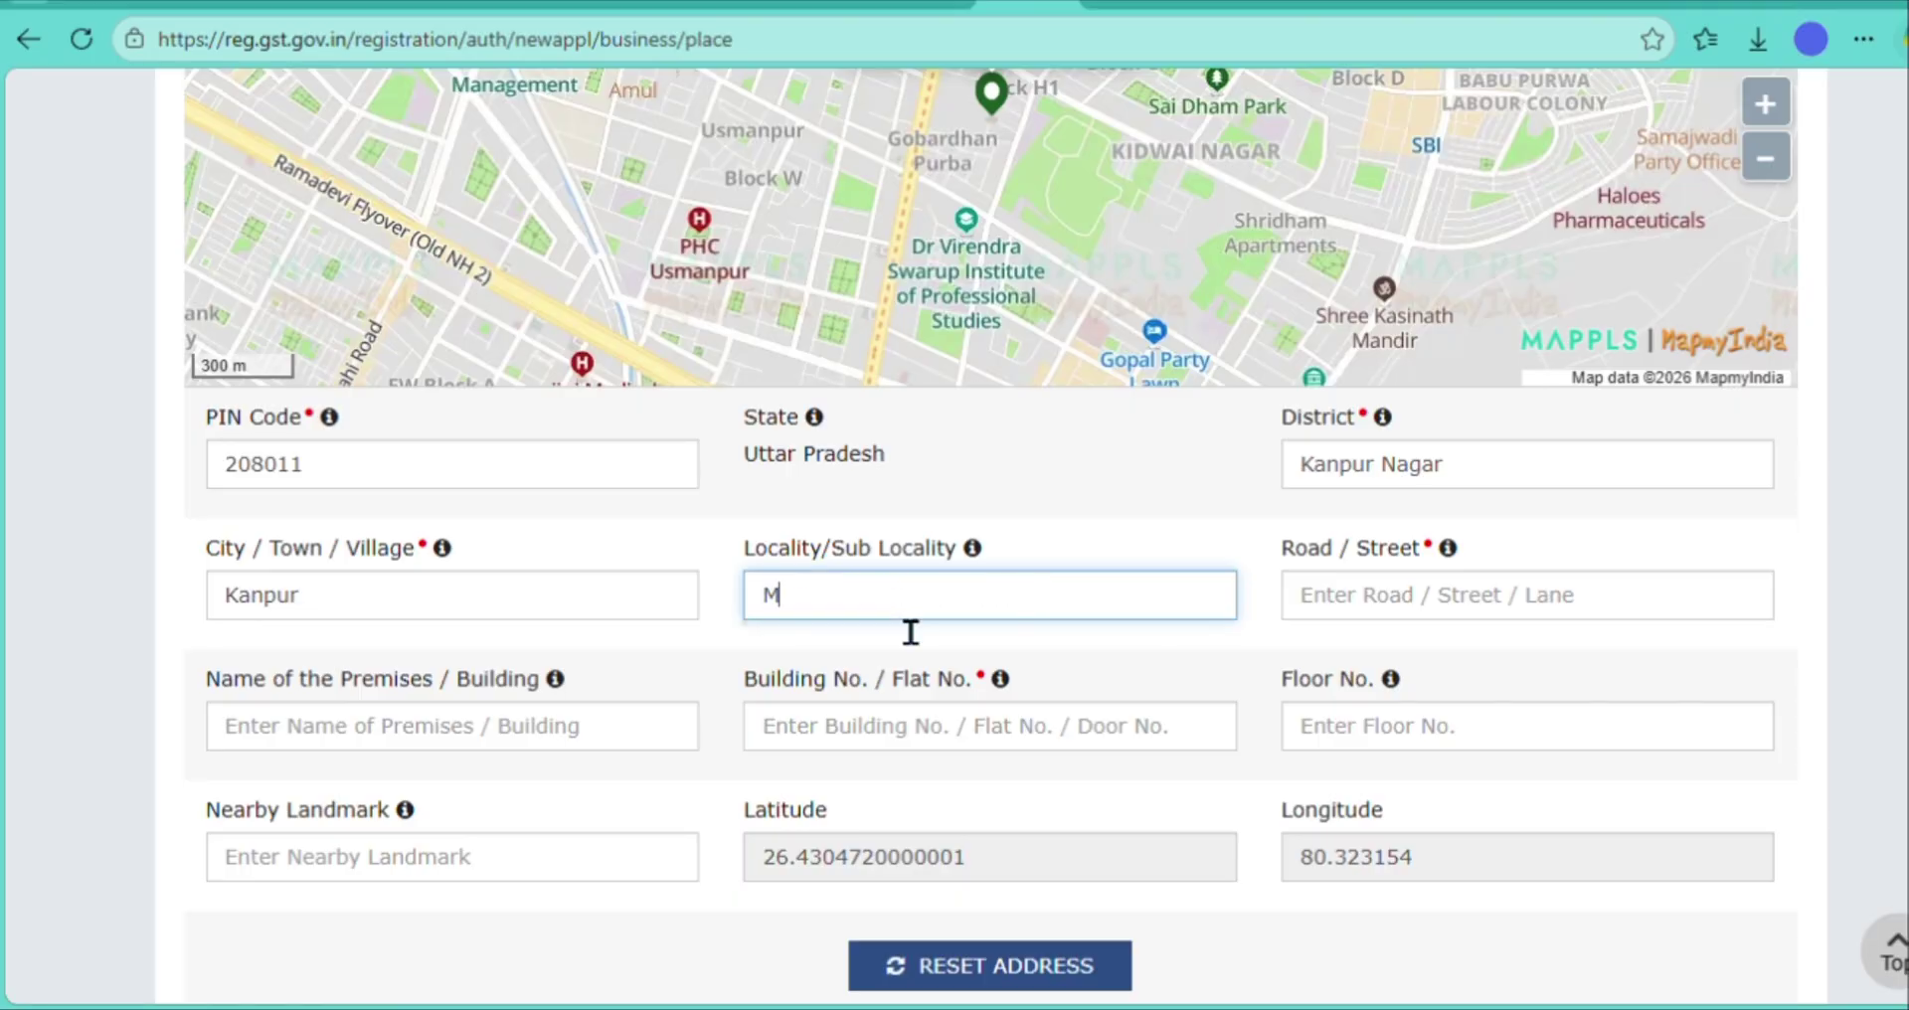
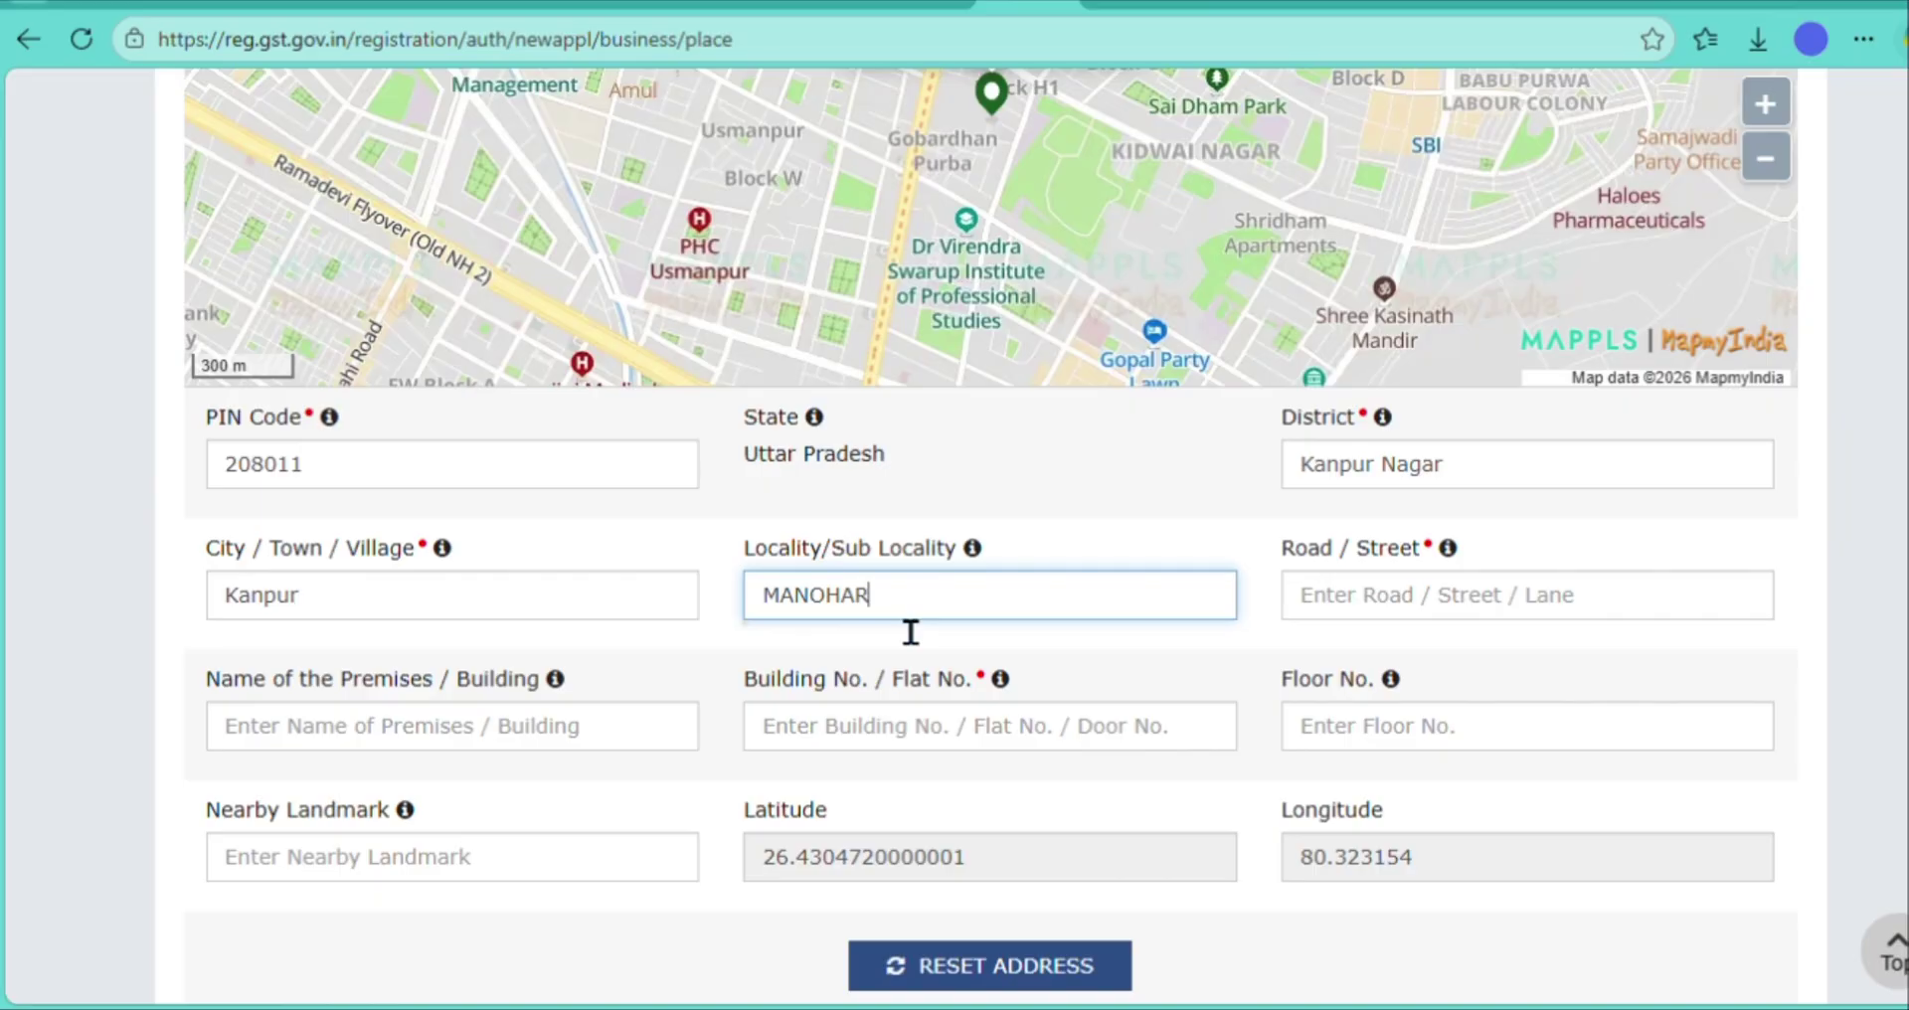
pyautogui.click(1408, 602)
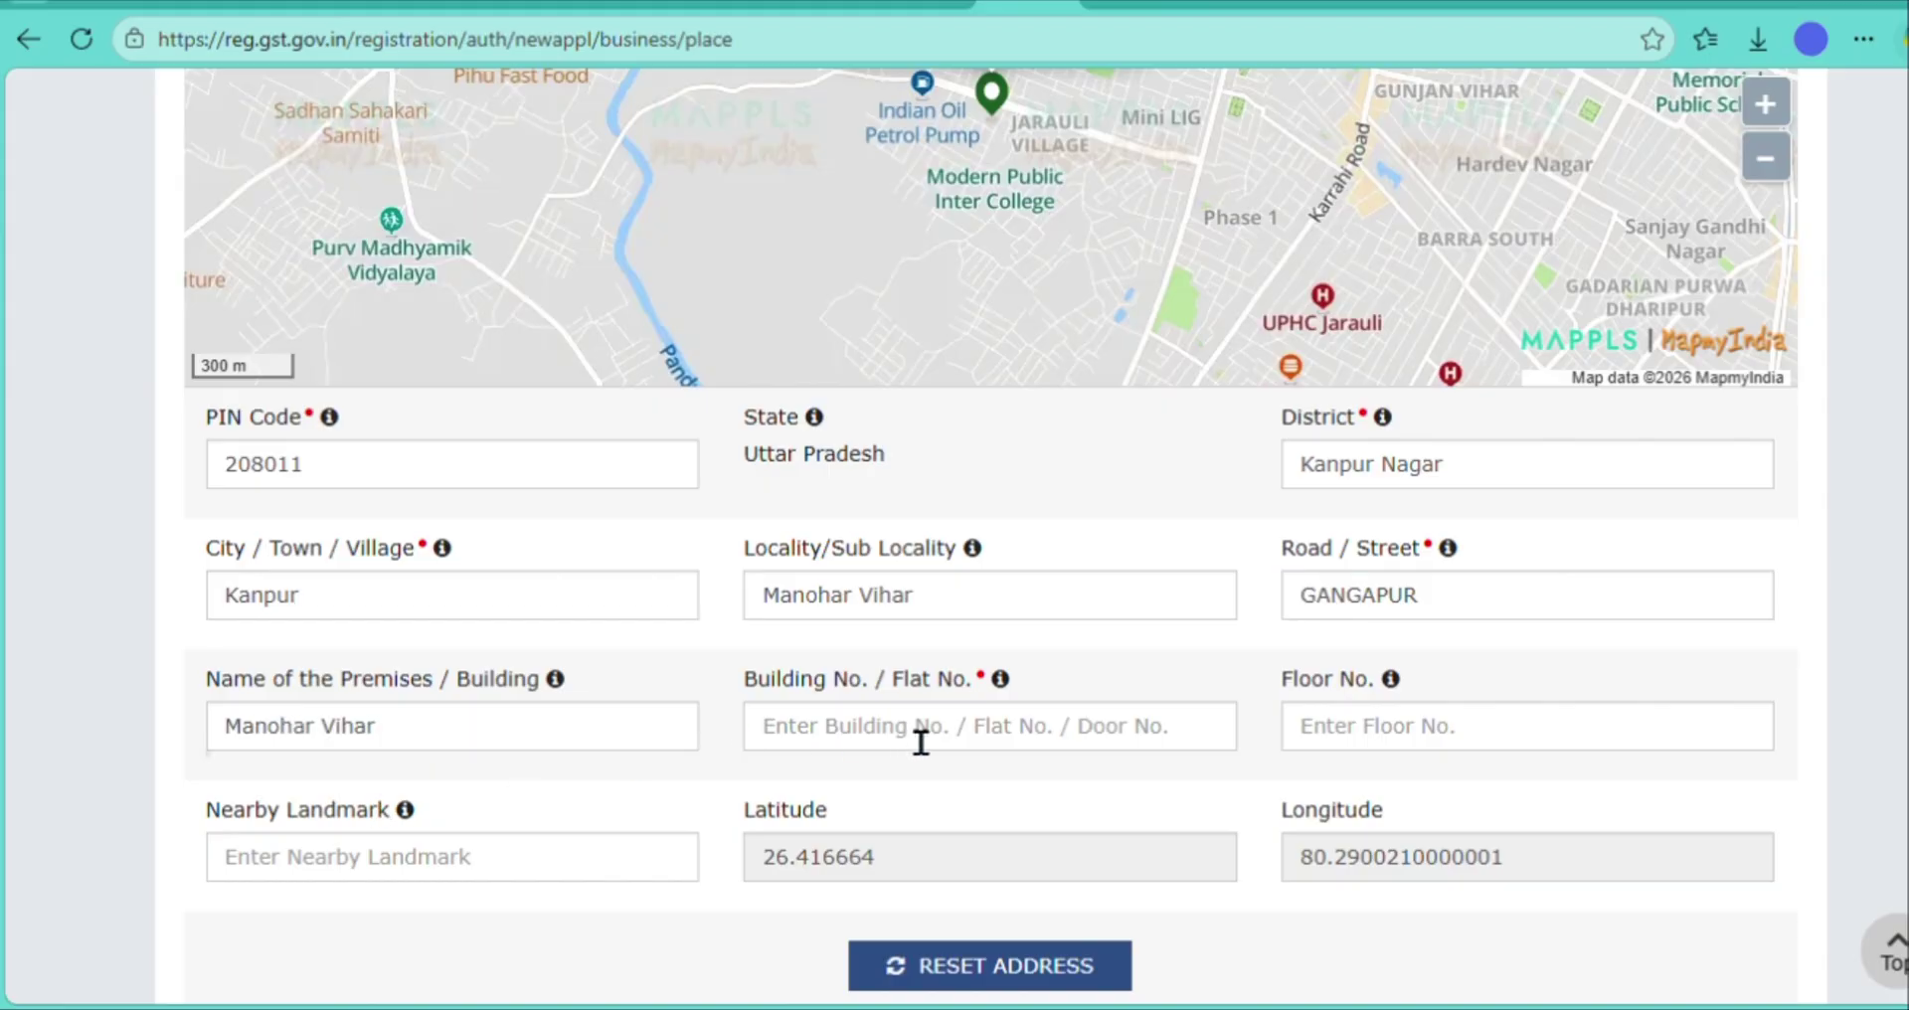
pyautogui.click(924, 747)
pyautogui.write('06')
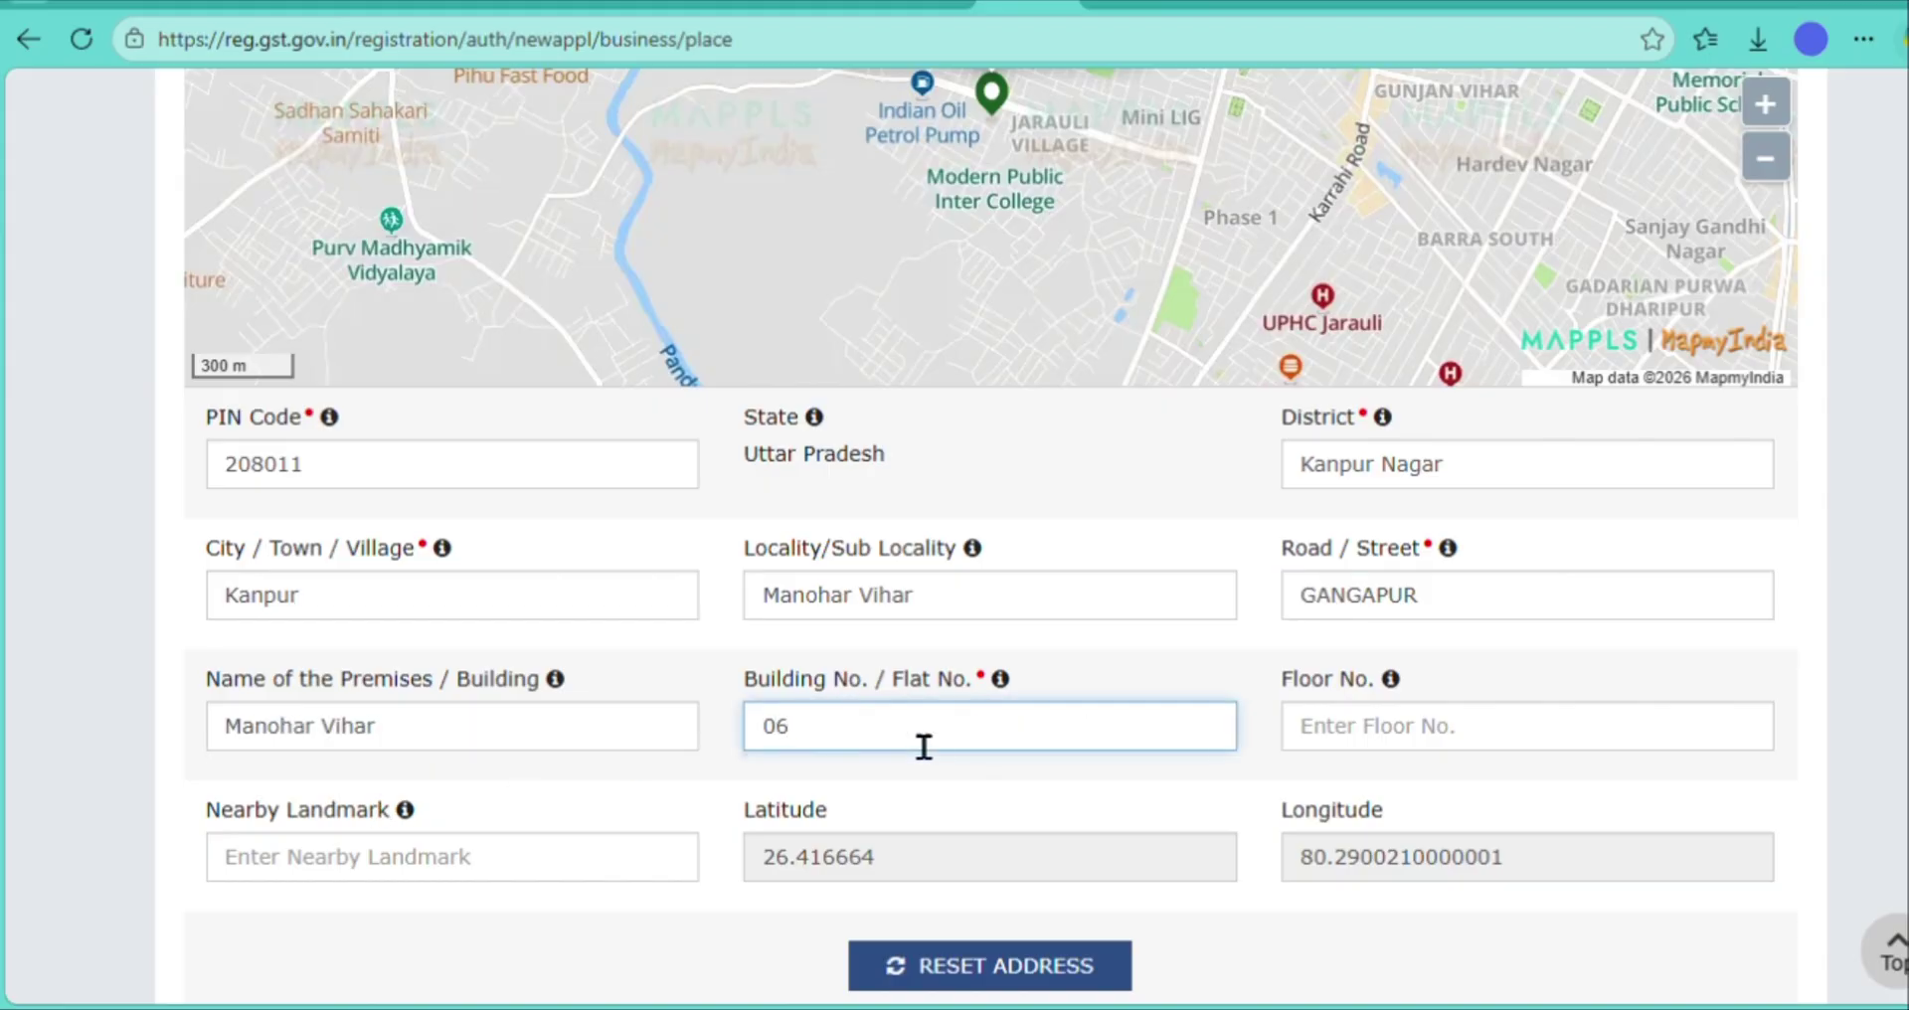
pyautogui.press('BackSpace')
pyautogui.press('BackSpace')
pyautogui.press('Tab')
pyautogui.write('0')
pyautogui.click(517, 862)
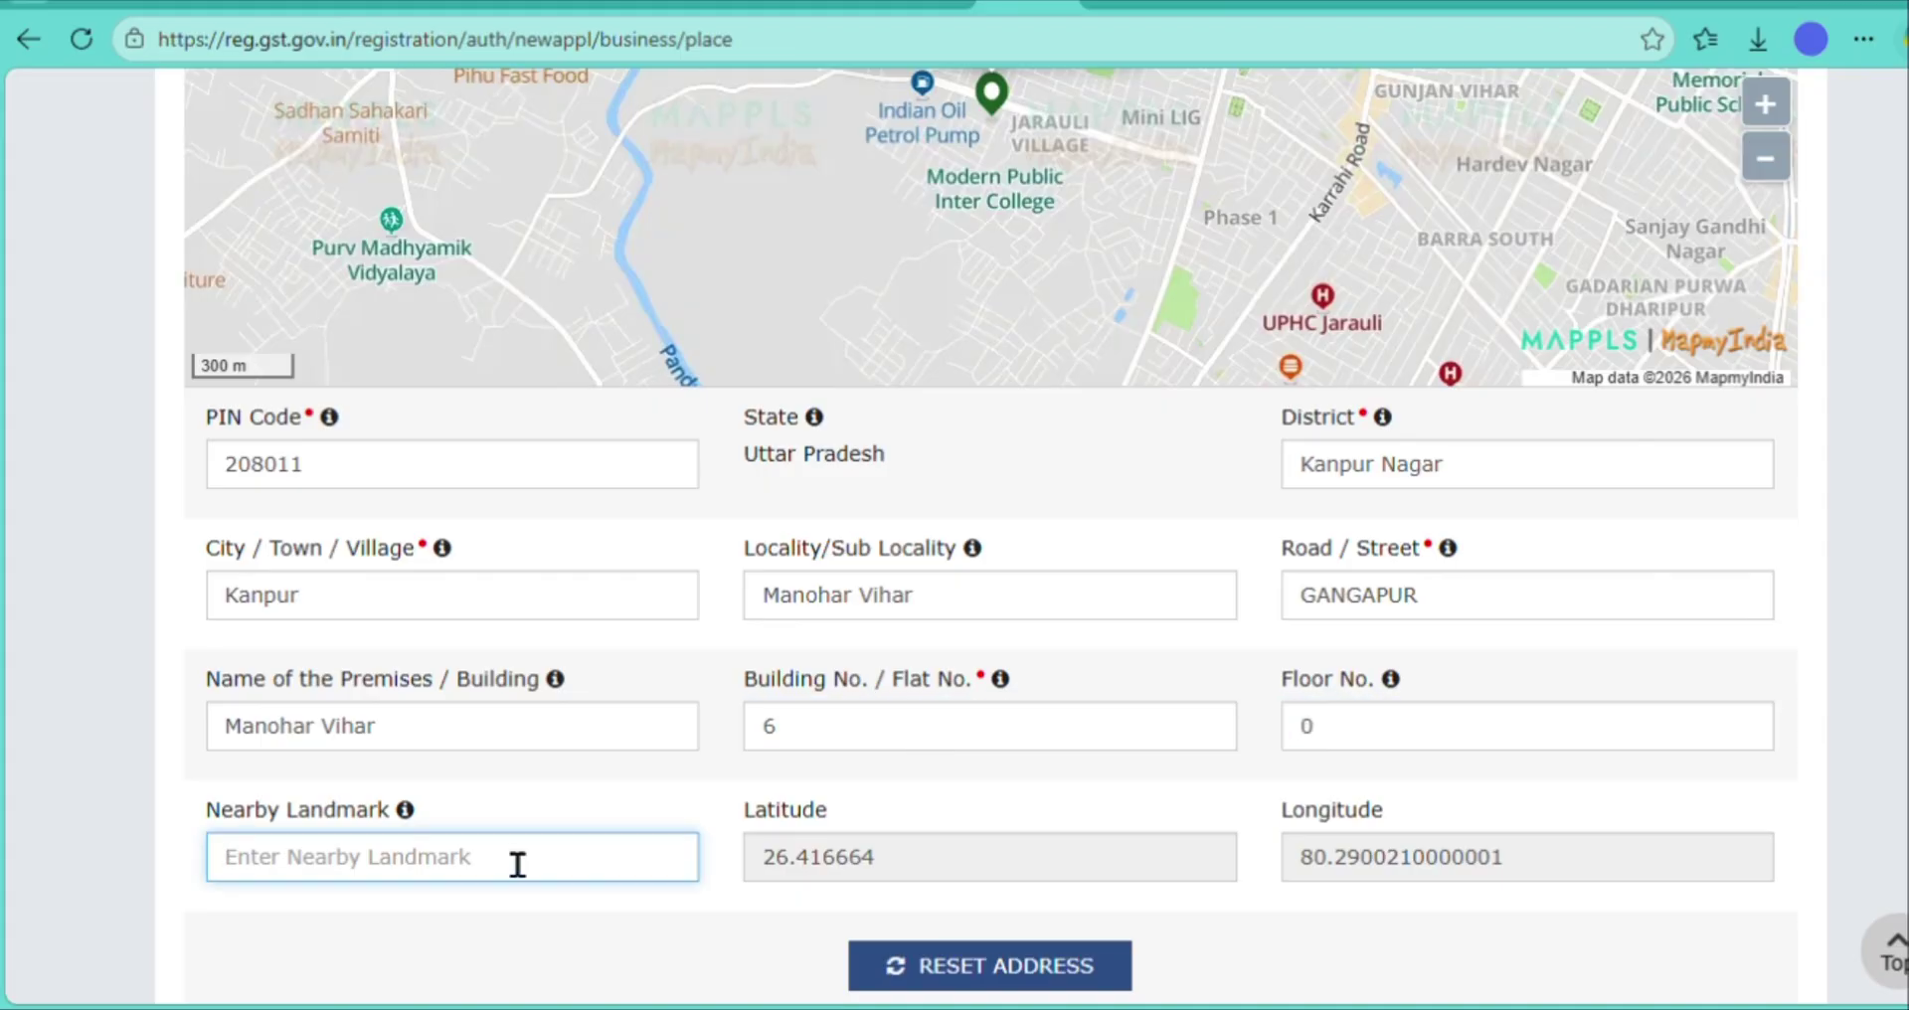
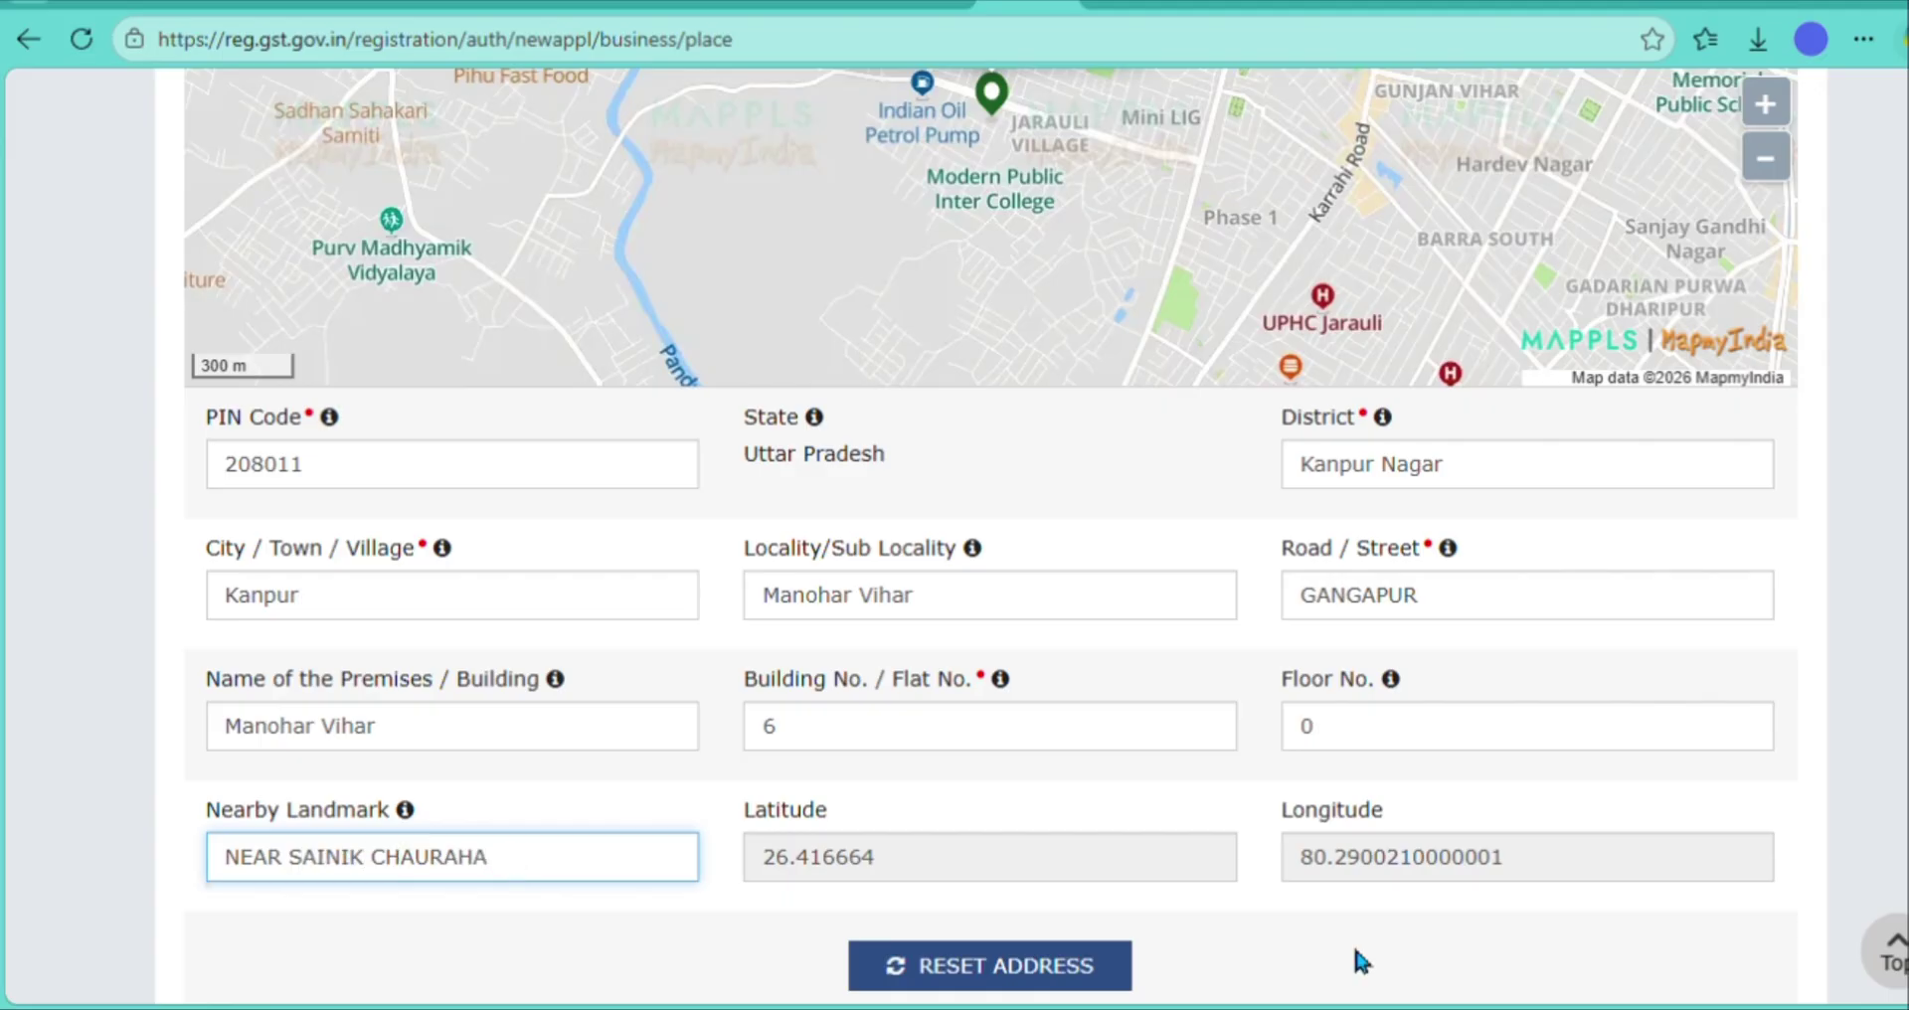
pyautogui.click(1357, 953)
# - Follow the Center Jurisdiction link and proceed to the CBIC jurisdiction site
pyautogui.scroll(-6, 1357, 952)
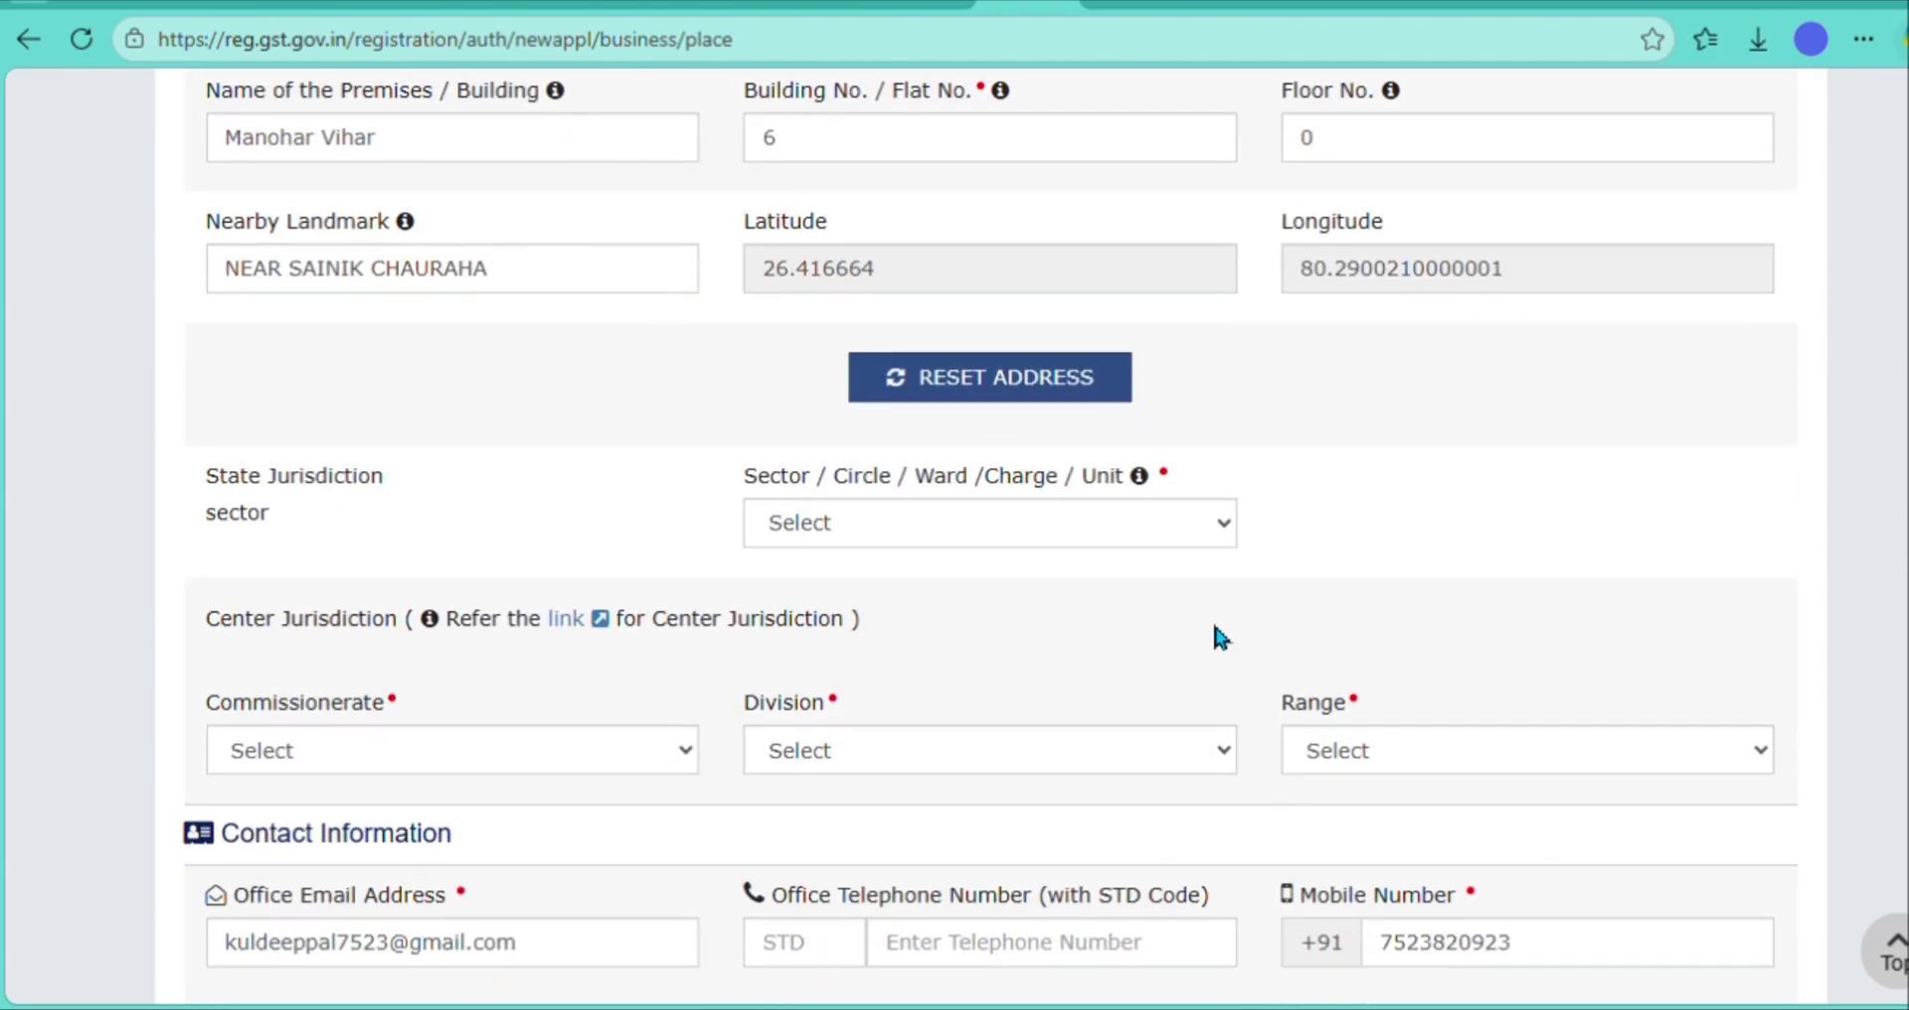
pyautogui.click(1160, 518)
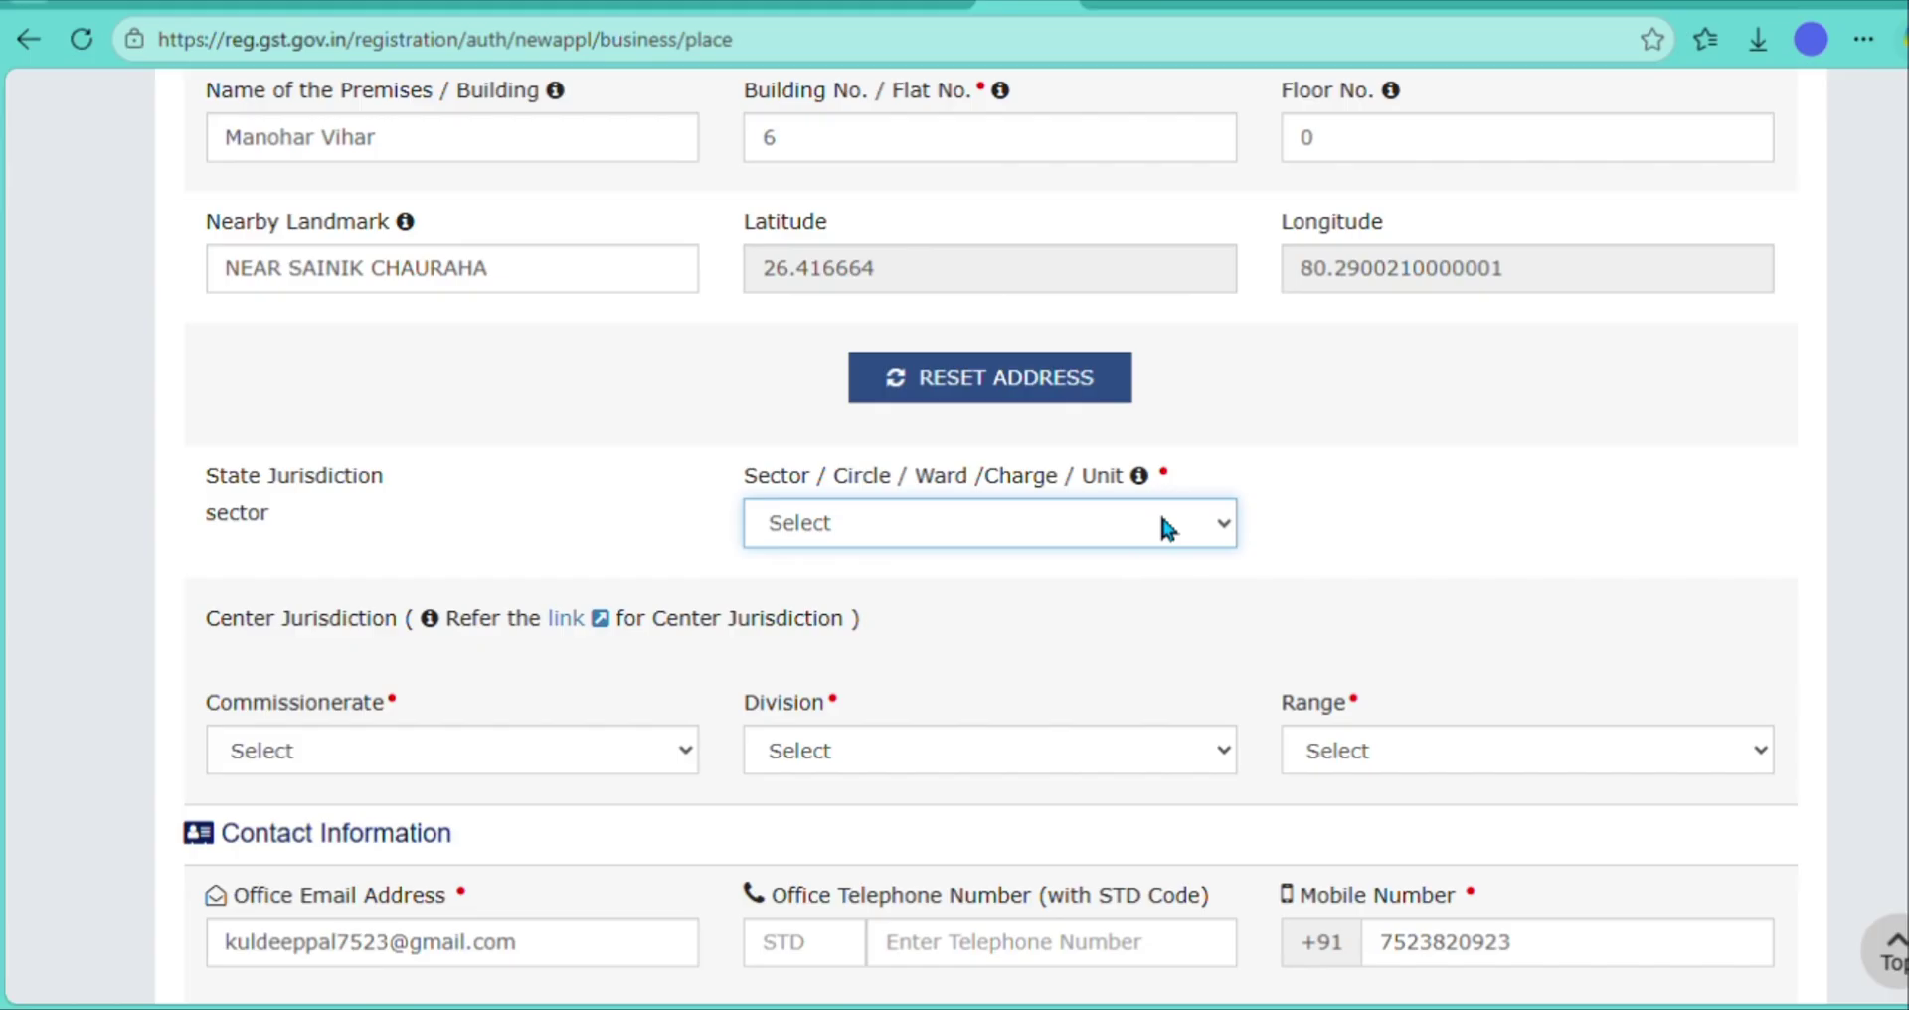
pyautogui.click(577, 623)
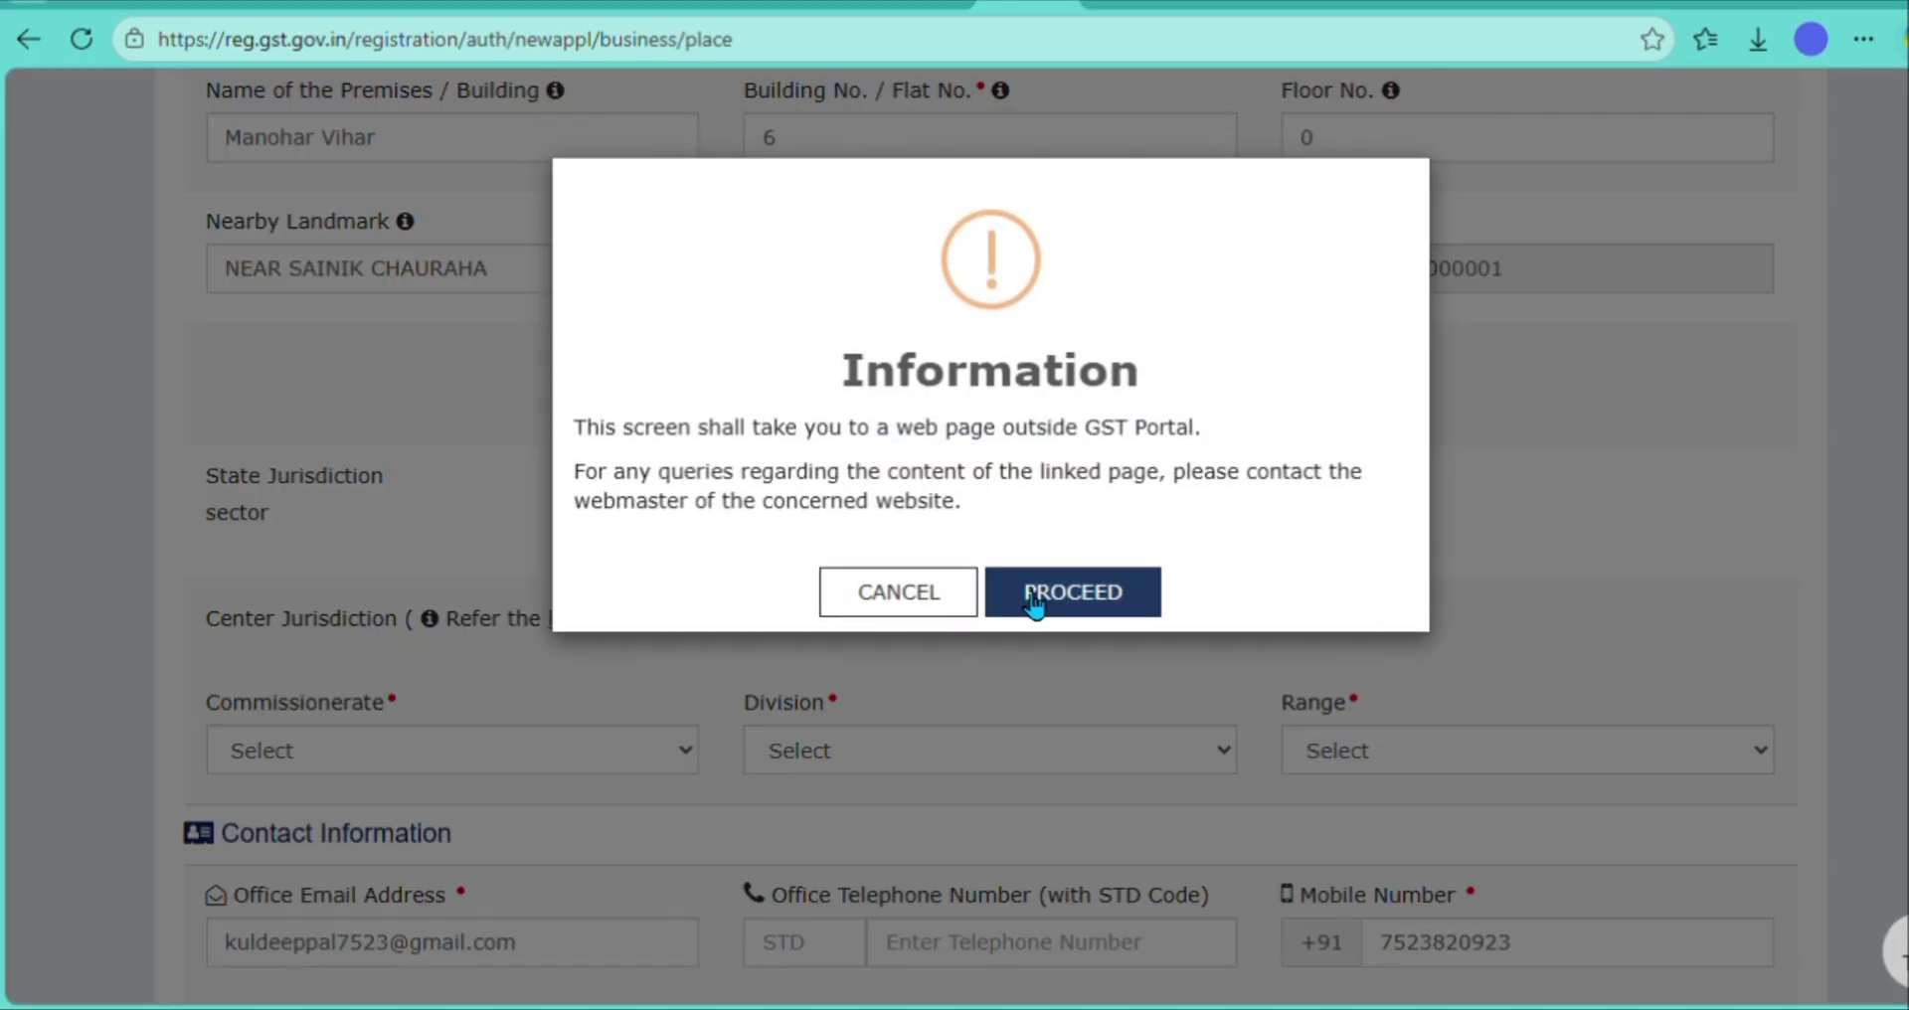
pyautogui.click(1057, 607)
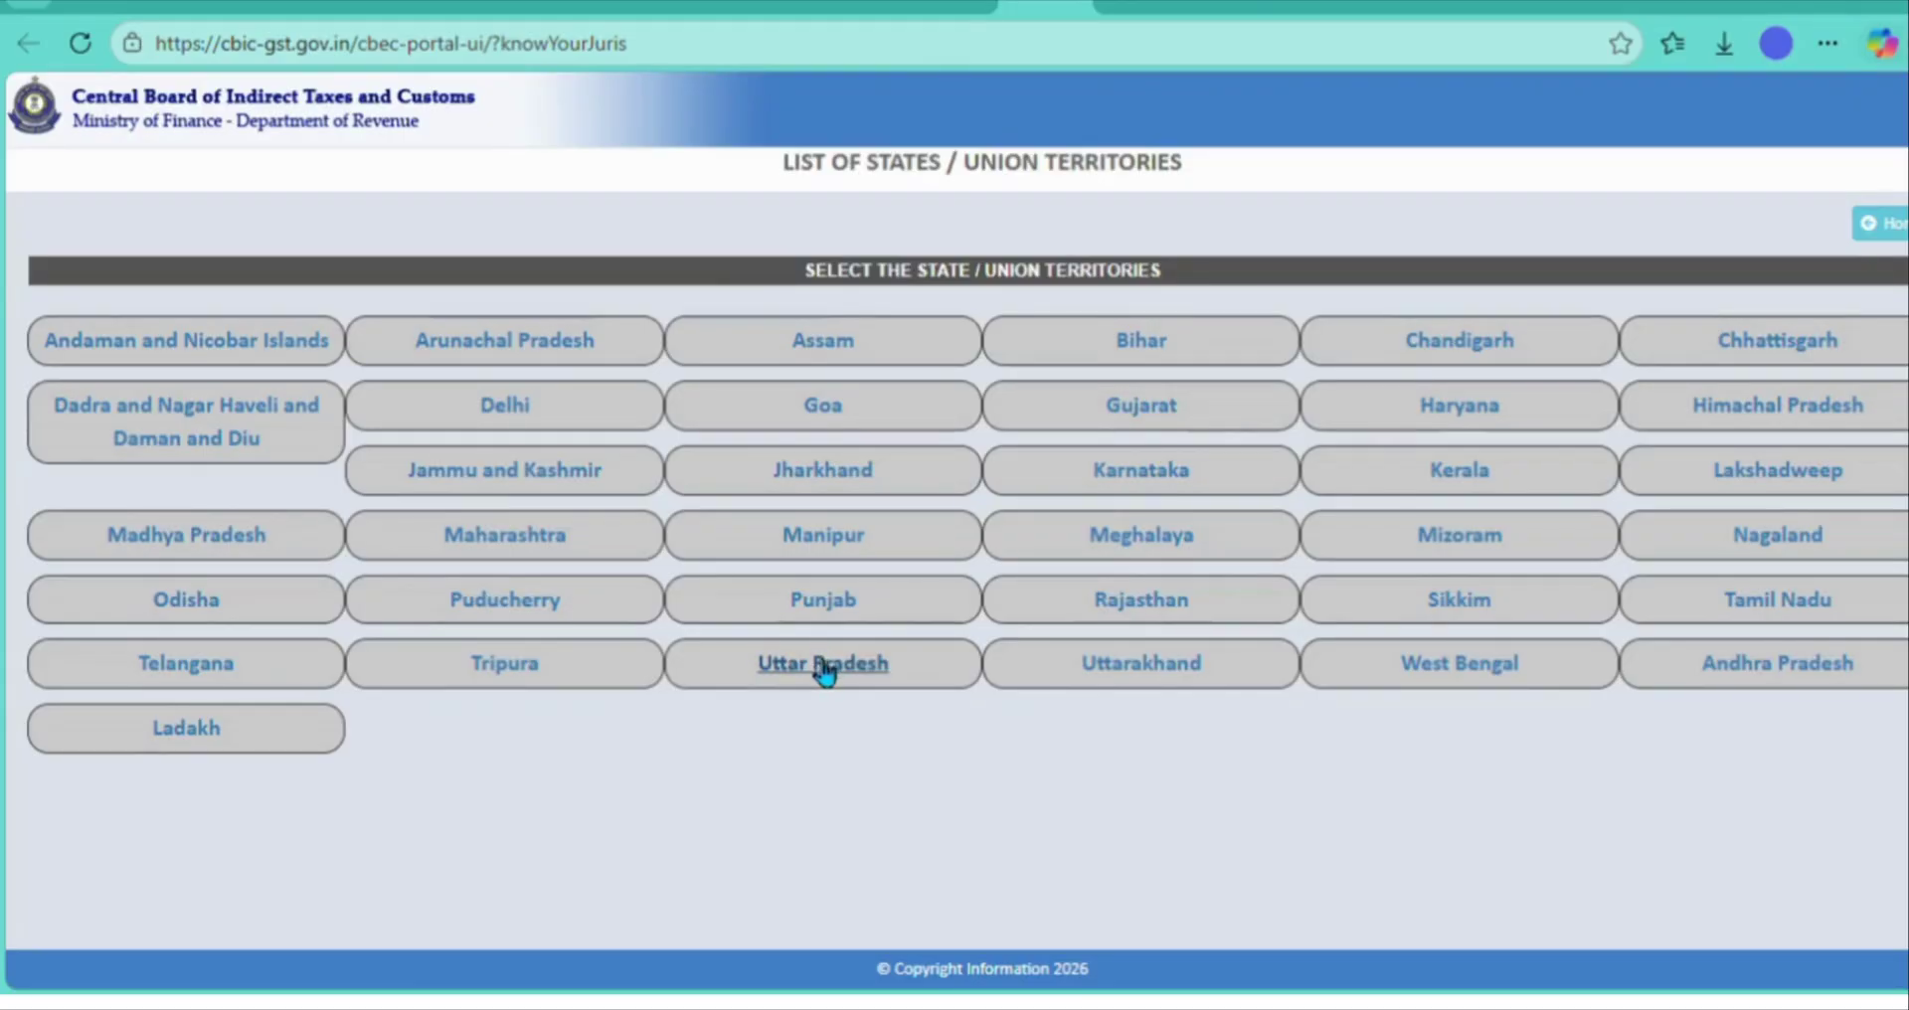
# - Browse Uttar Pradesh, LUCKNOW zone and DIVISION-I ranges on CBIC, then close the tab
pyautogui.click(821, 669)
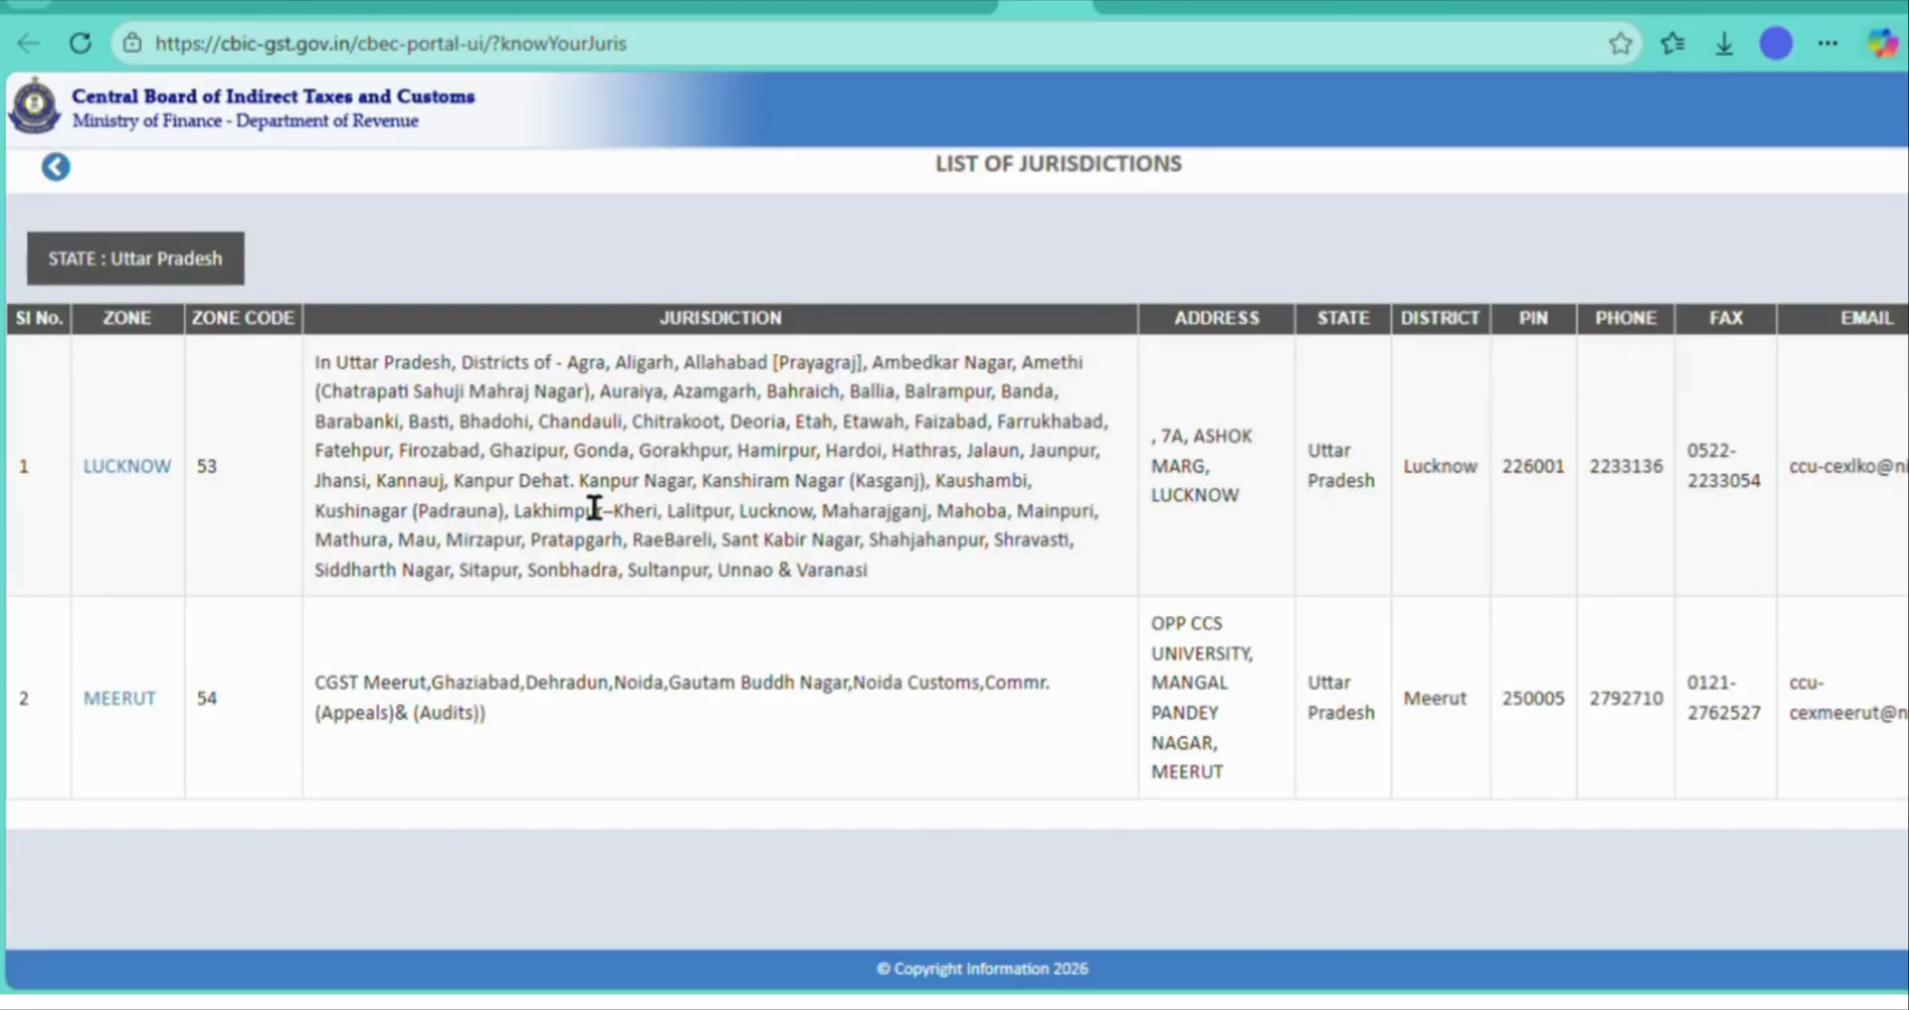
pyautogui.click(164, 473)
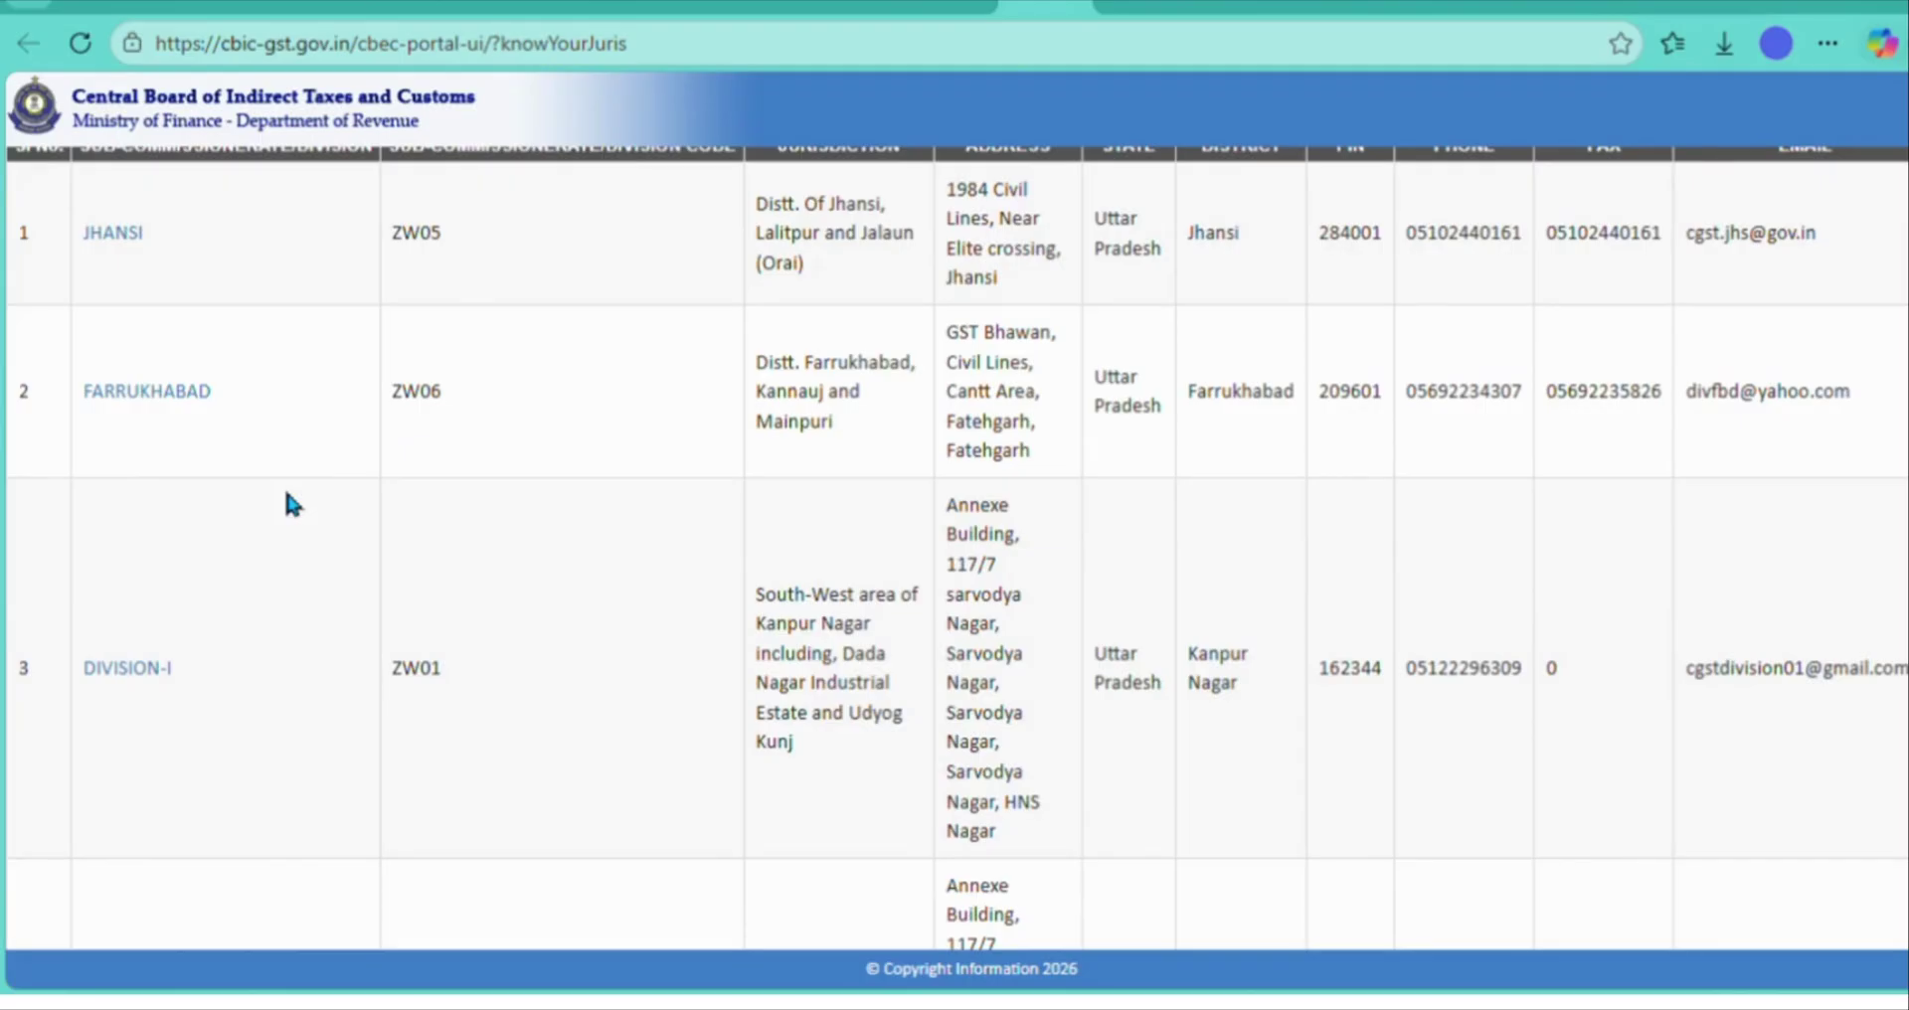
pyautogui.scroll(-3, 288, 504)
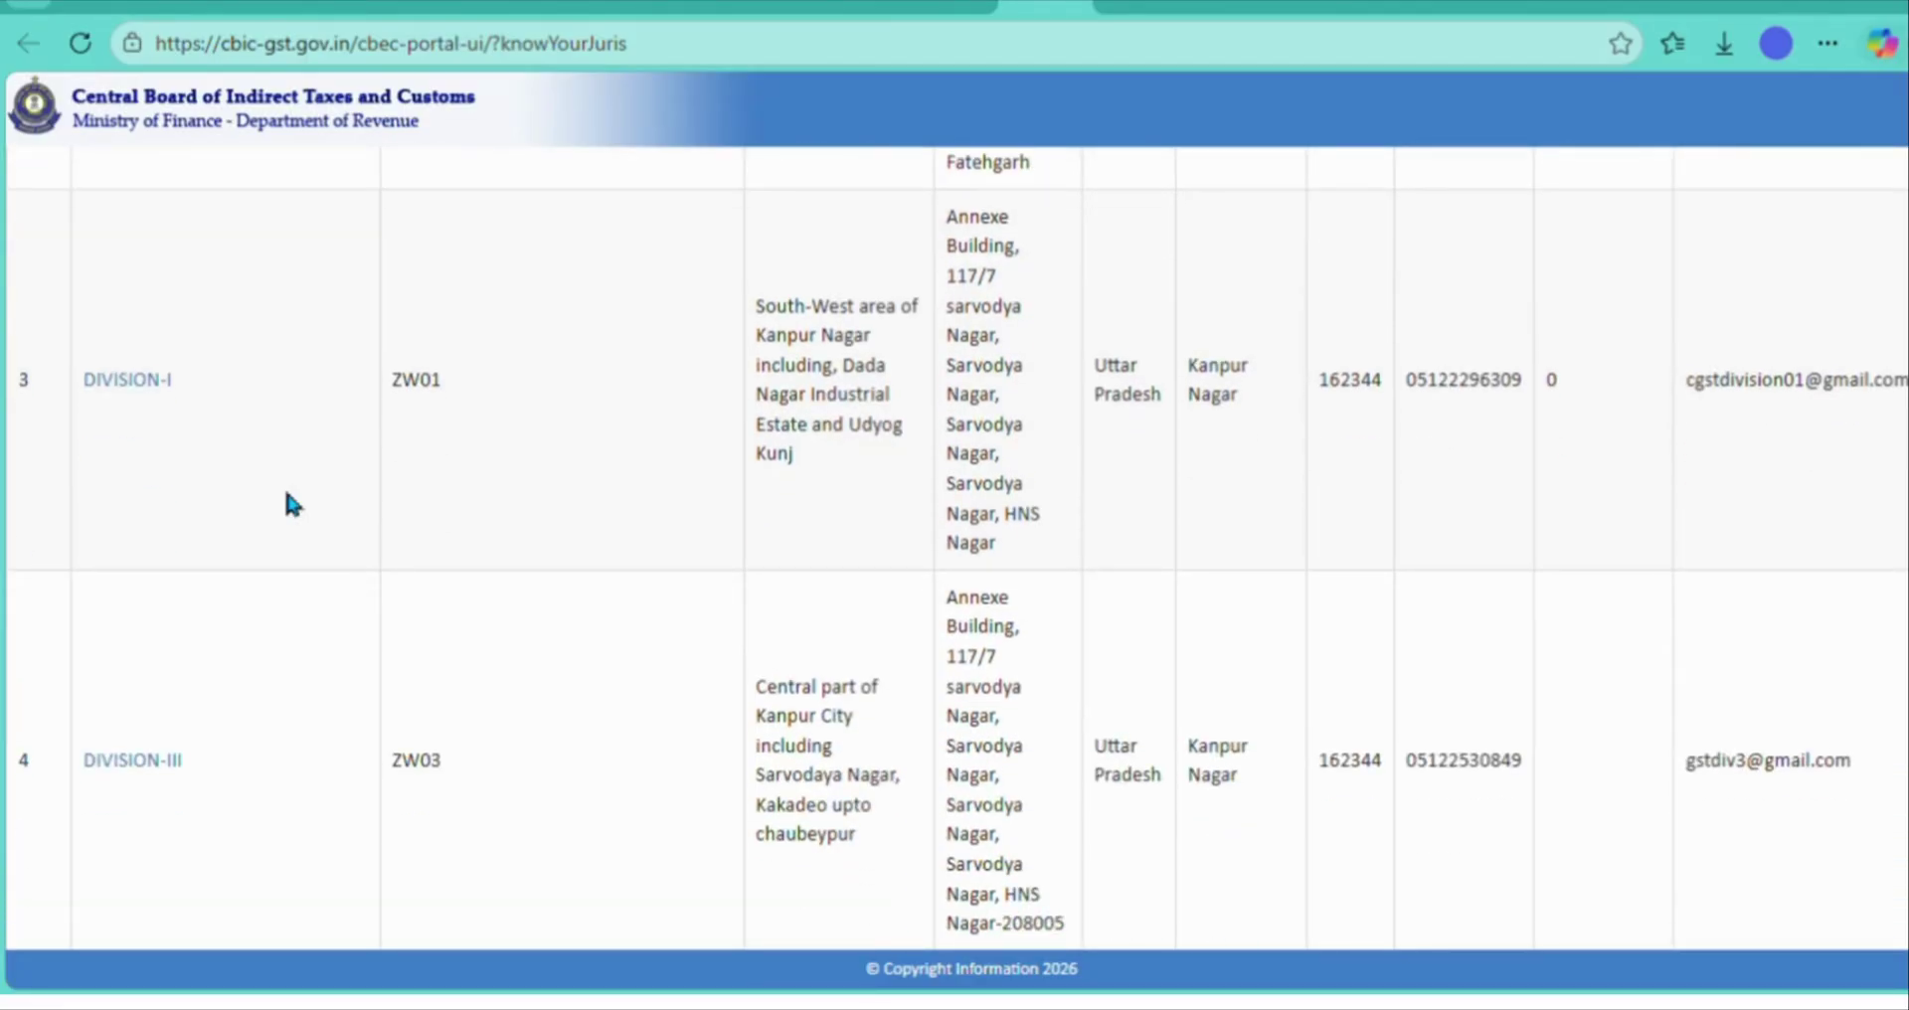
pyautogui.scroll(1, 283, 481)
pyautogui.click(153, 435)
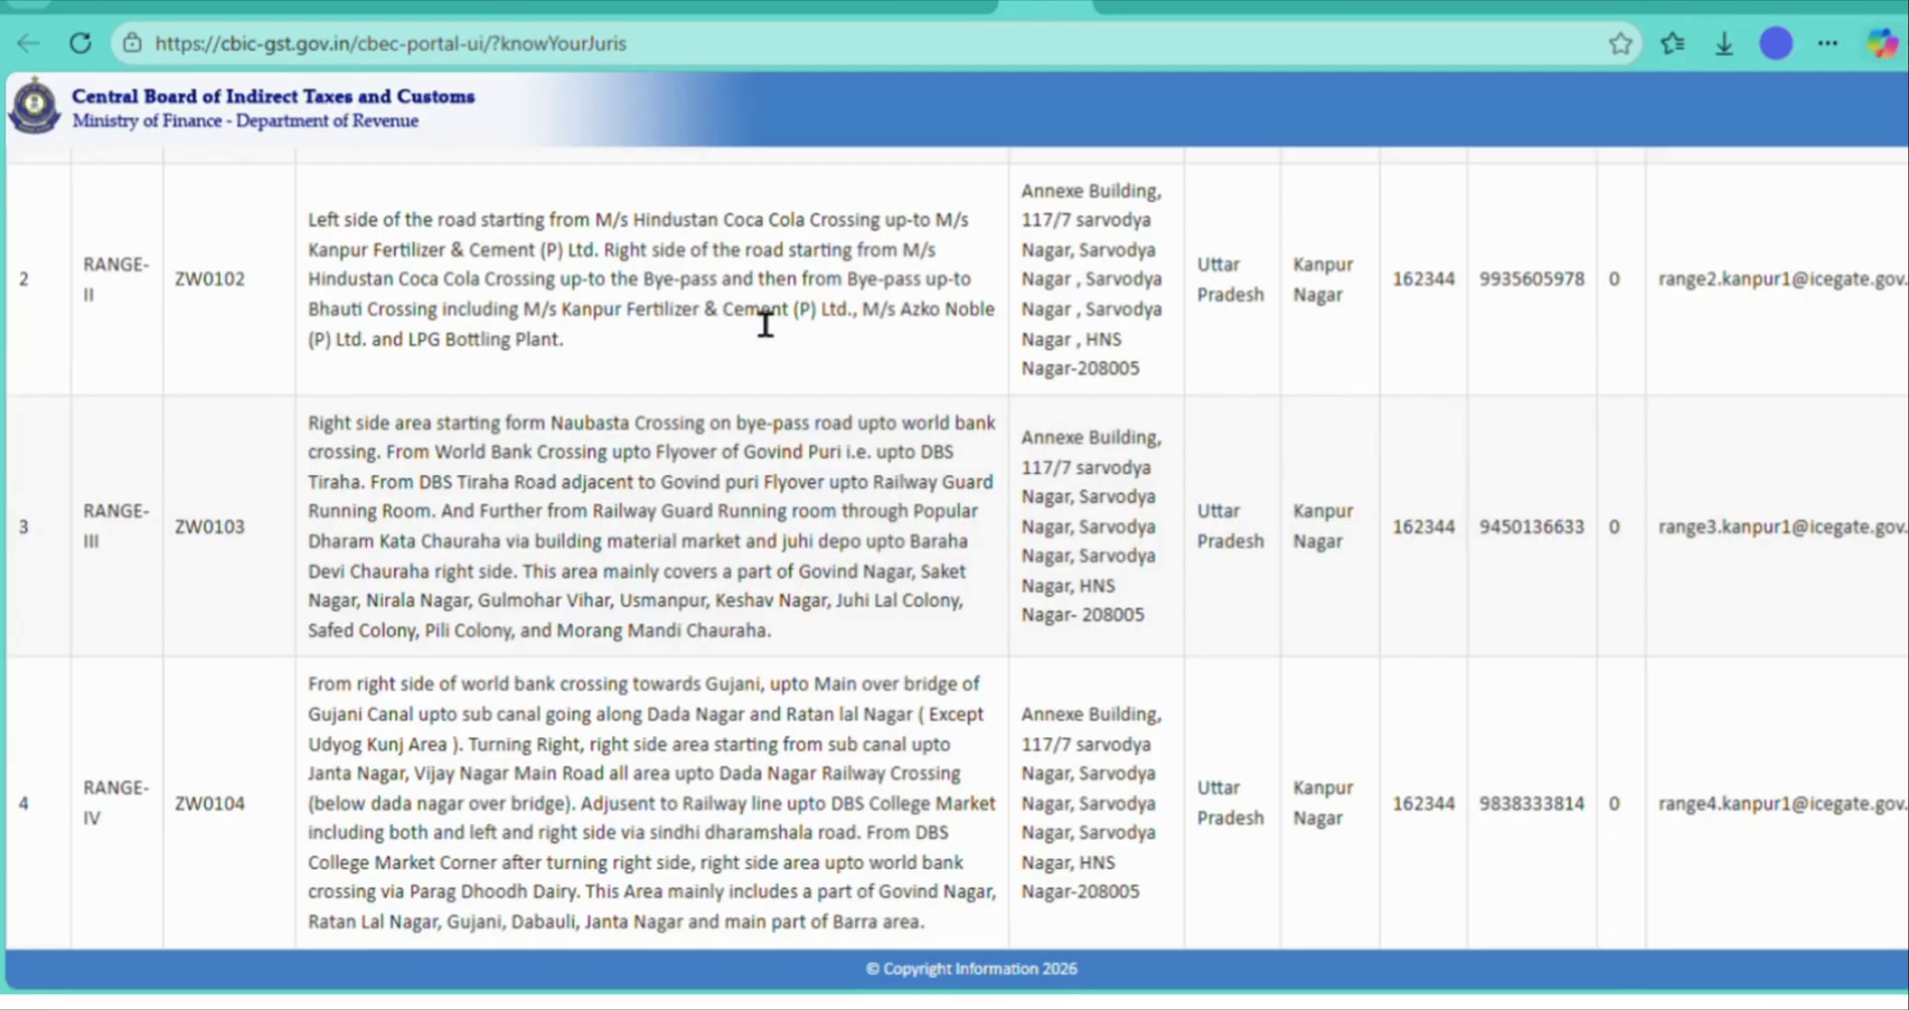
pyautogui.hotkey('ctrl', 'w')
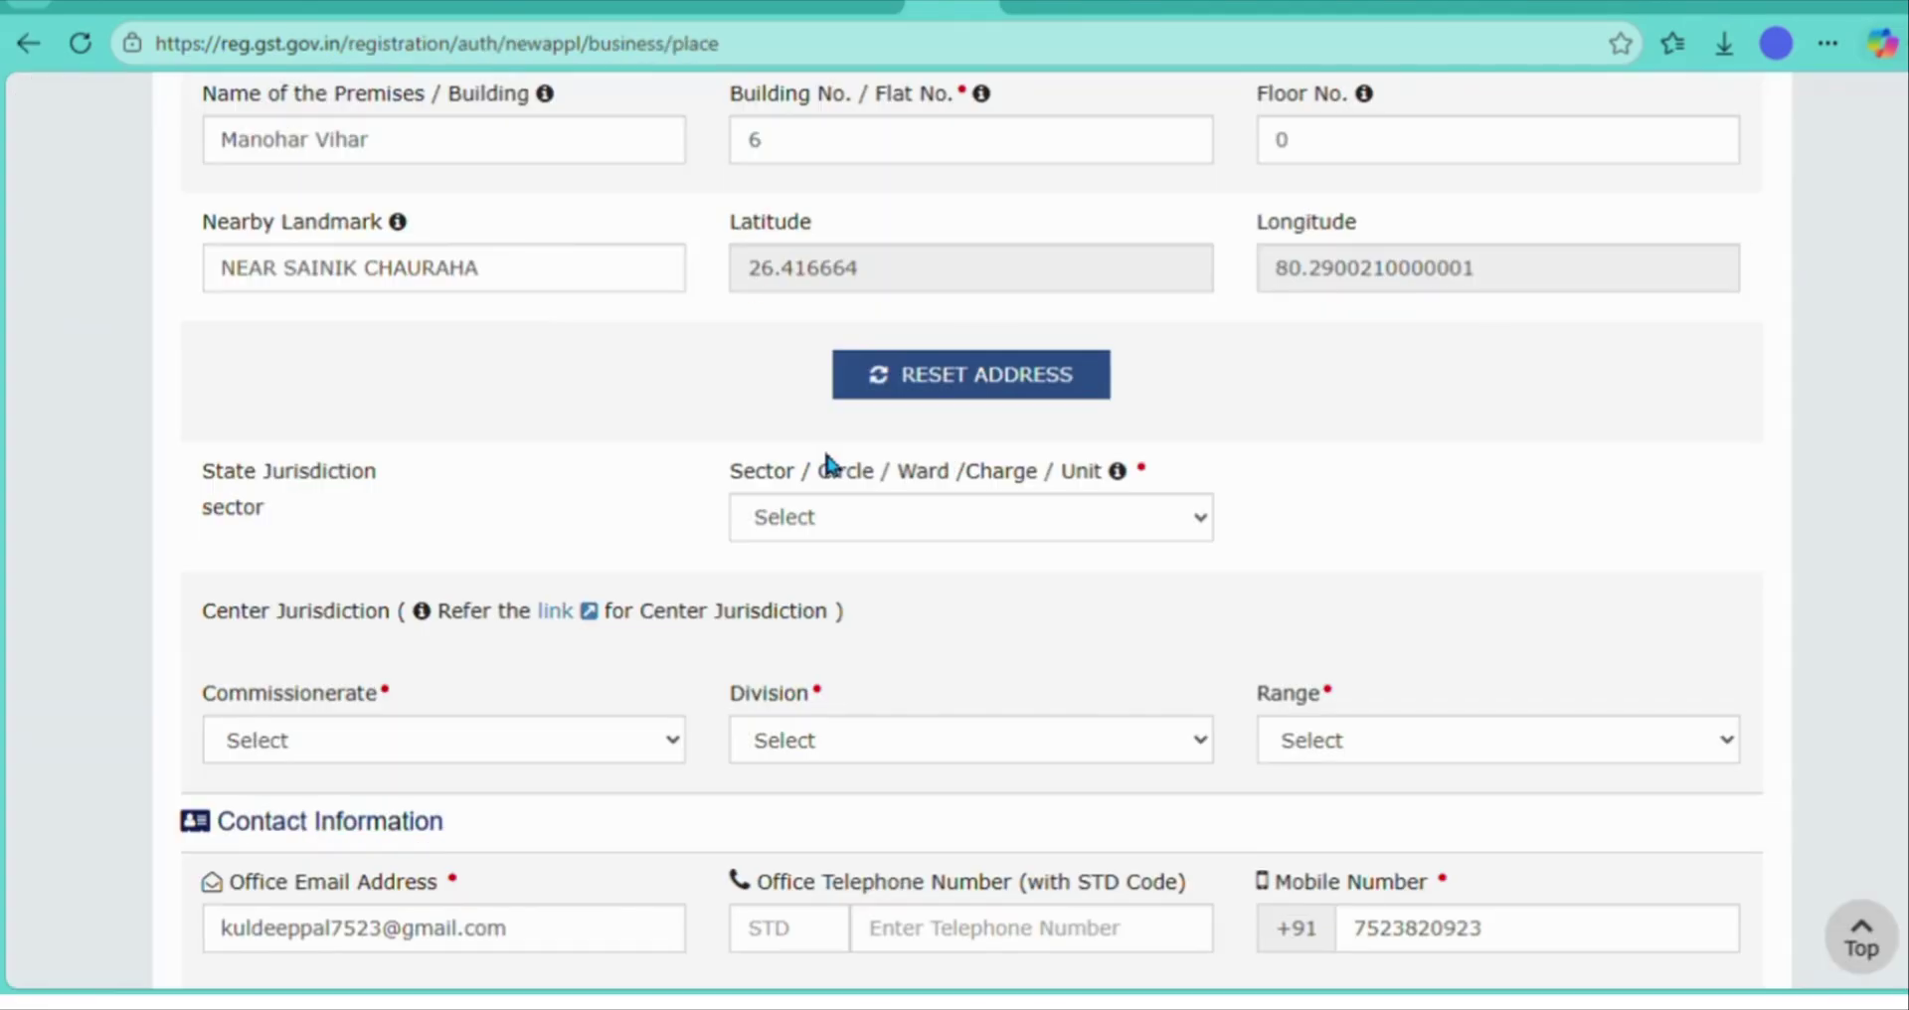
# - Choose Kanpur Sector-18 as the sector and KANPUR as the commissionerate
pyautogui.click(844, 511)
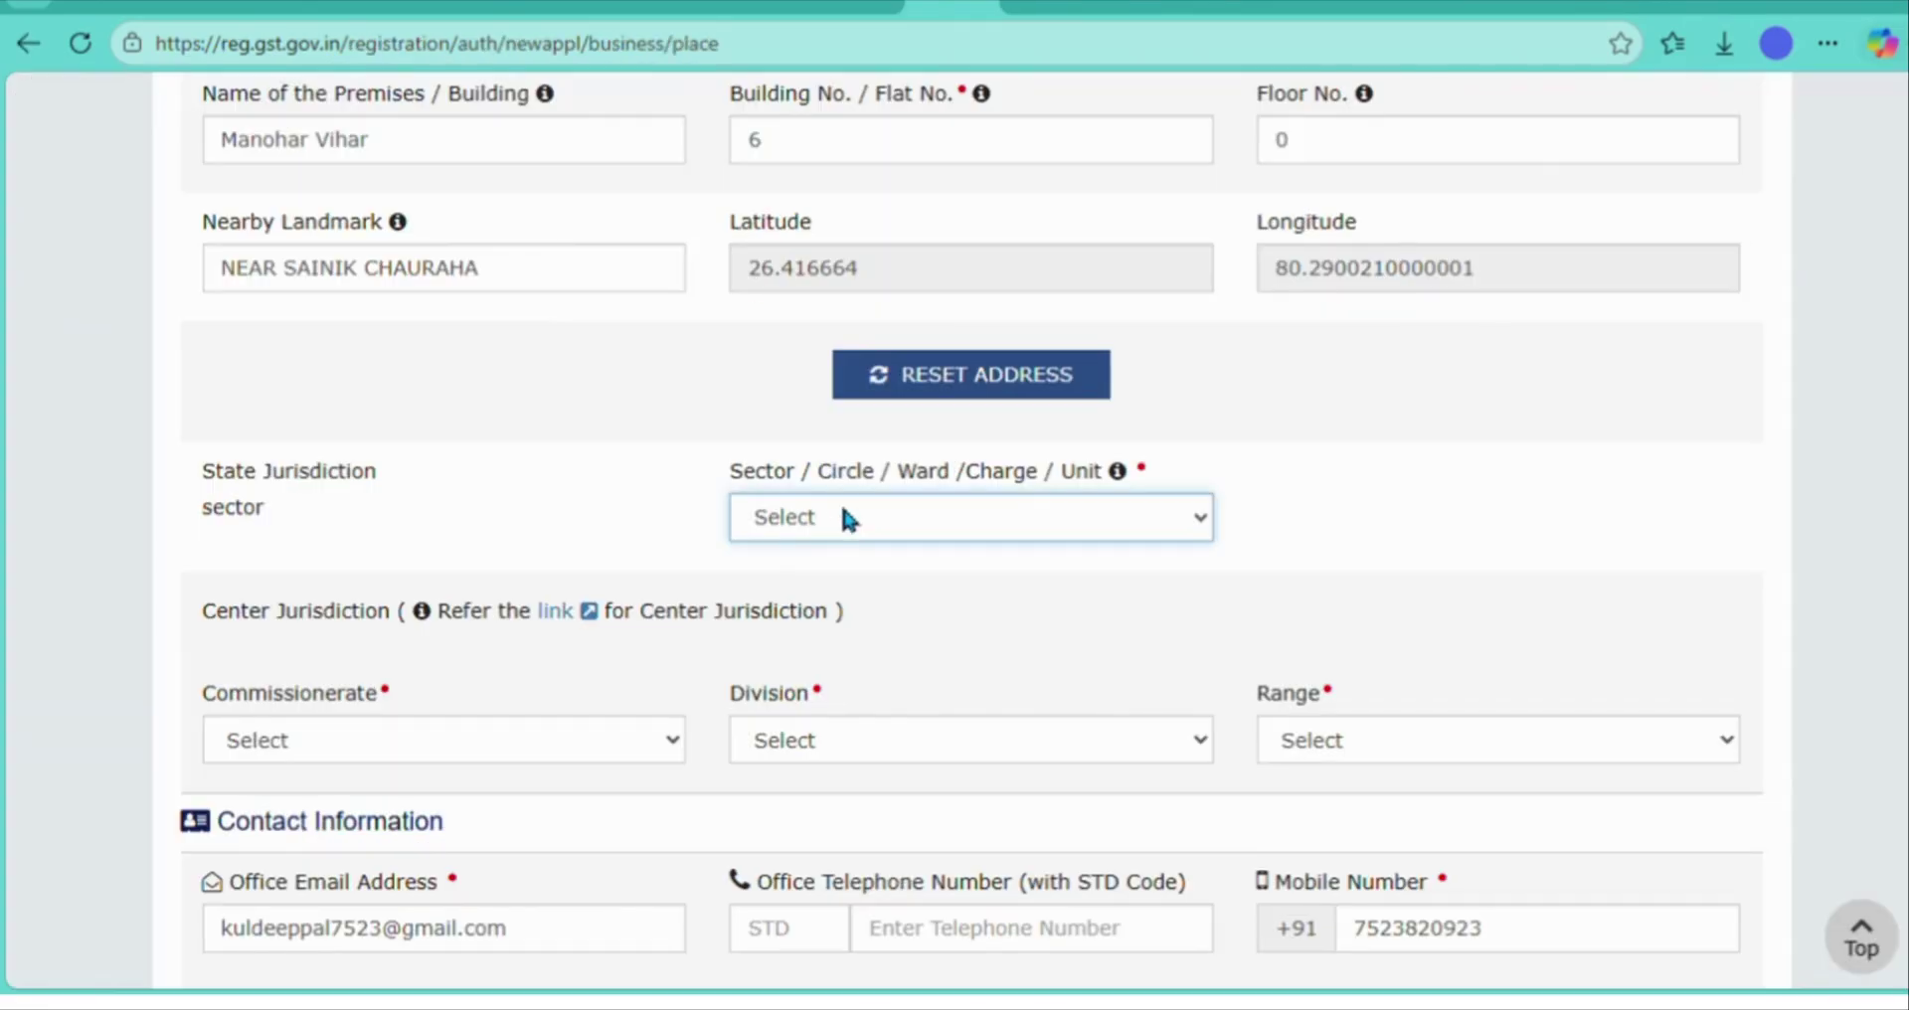
pyautogui.click(847, 637)
pyautogui.click(844, 512)
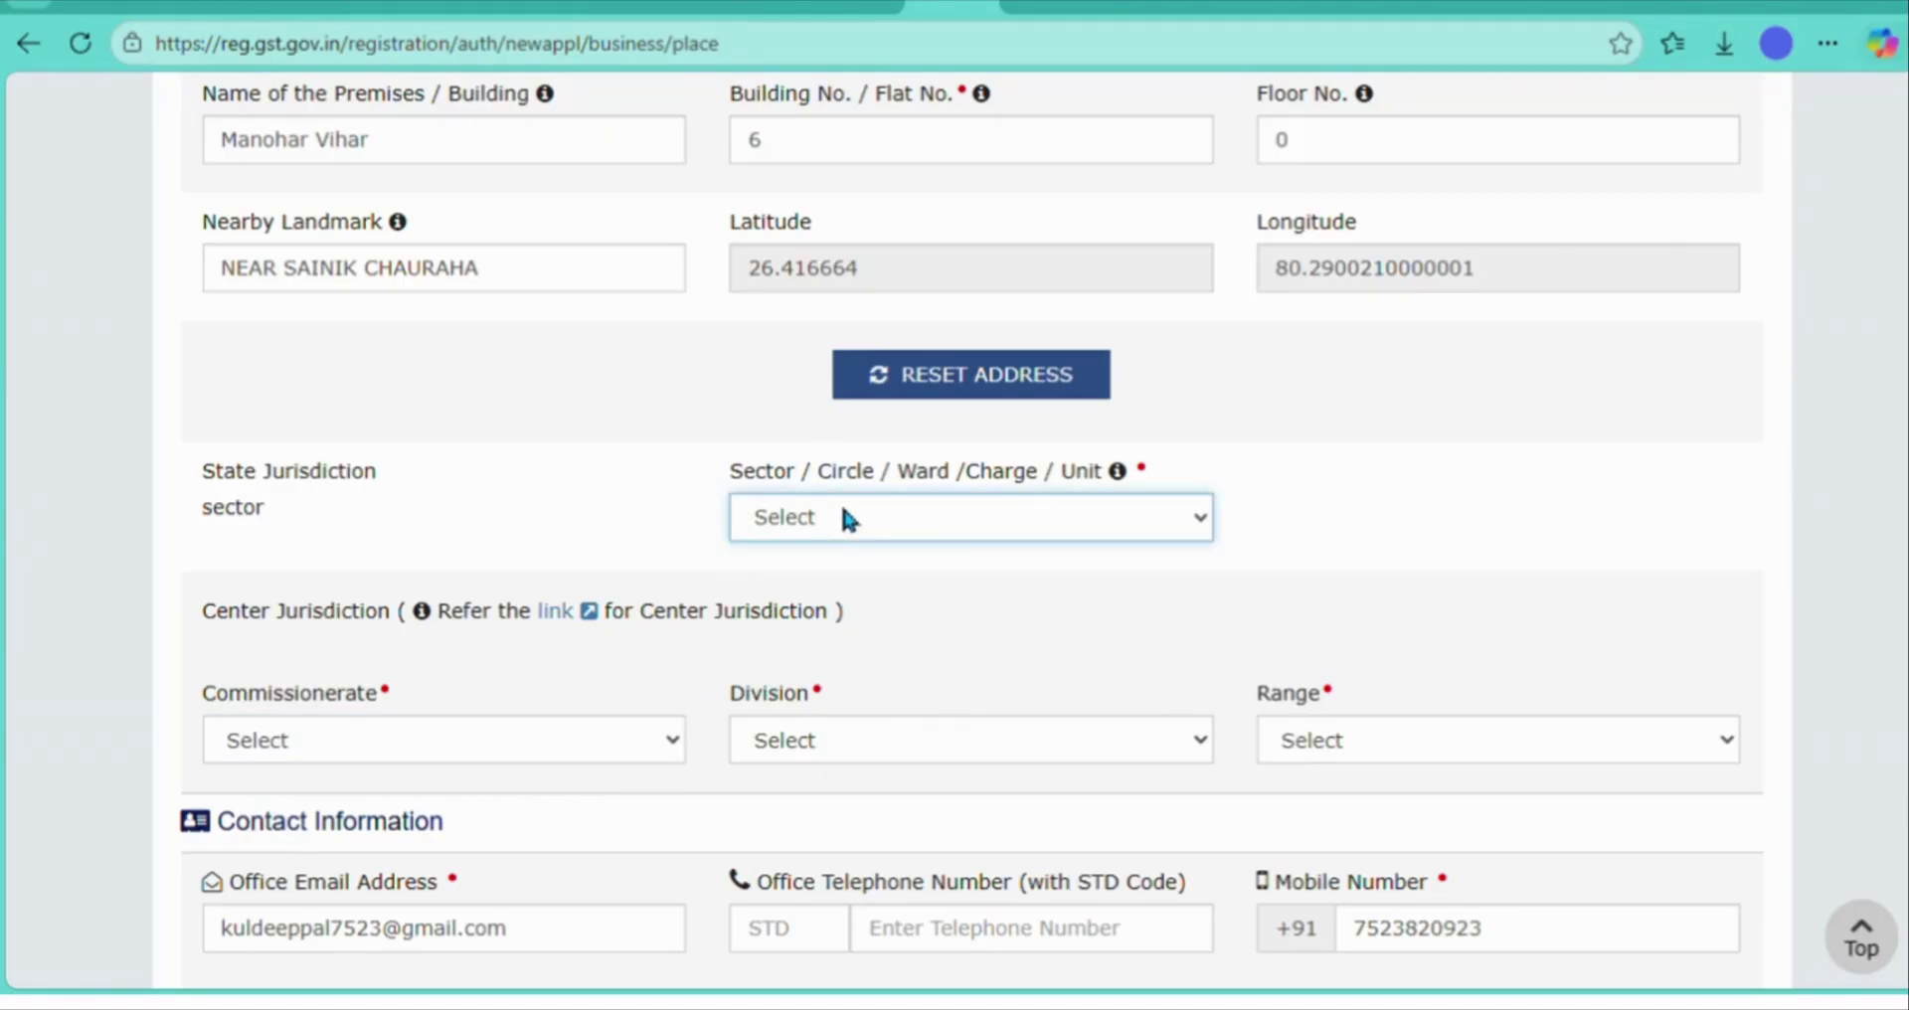
pyautogui.click(847, 637)
pyautogui.click(589, 749)
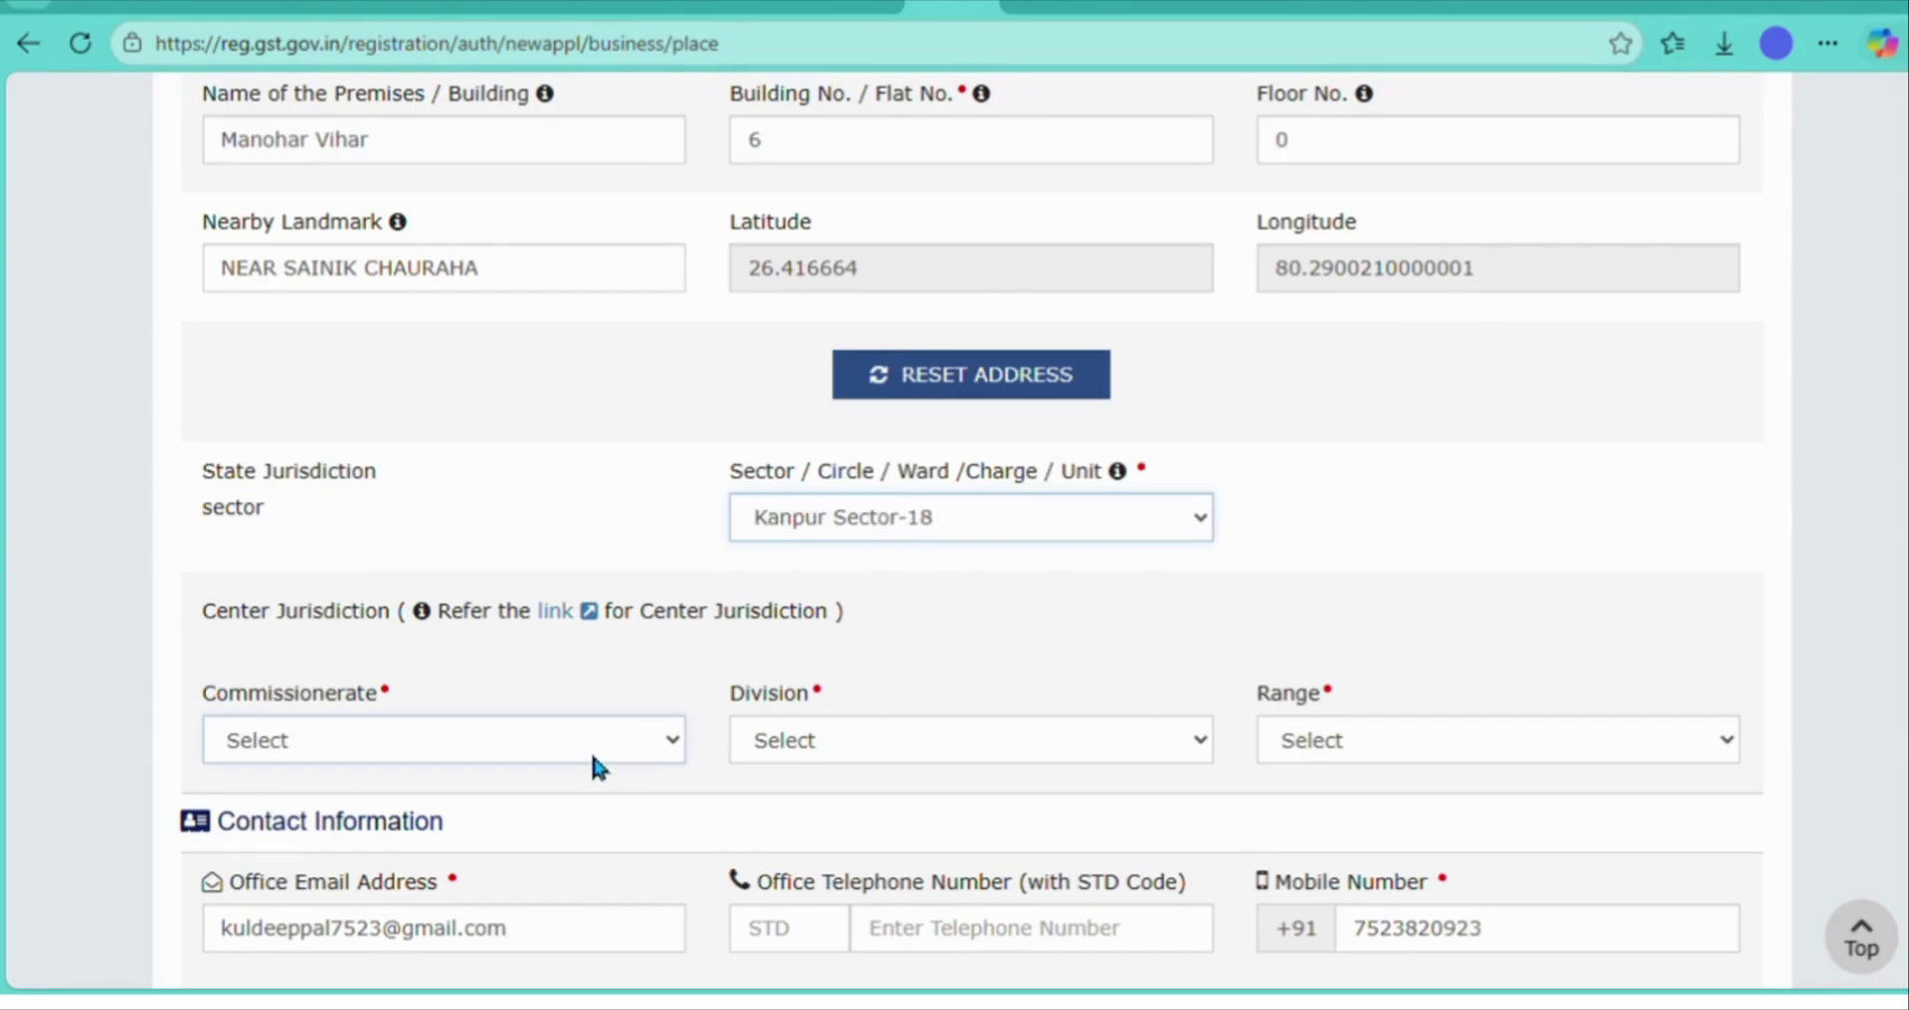
pyautogui.click(520, 841)
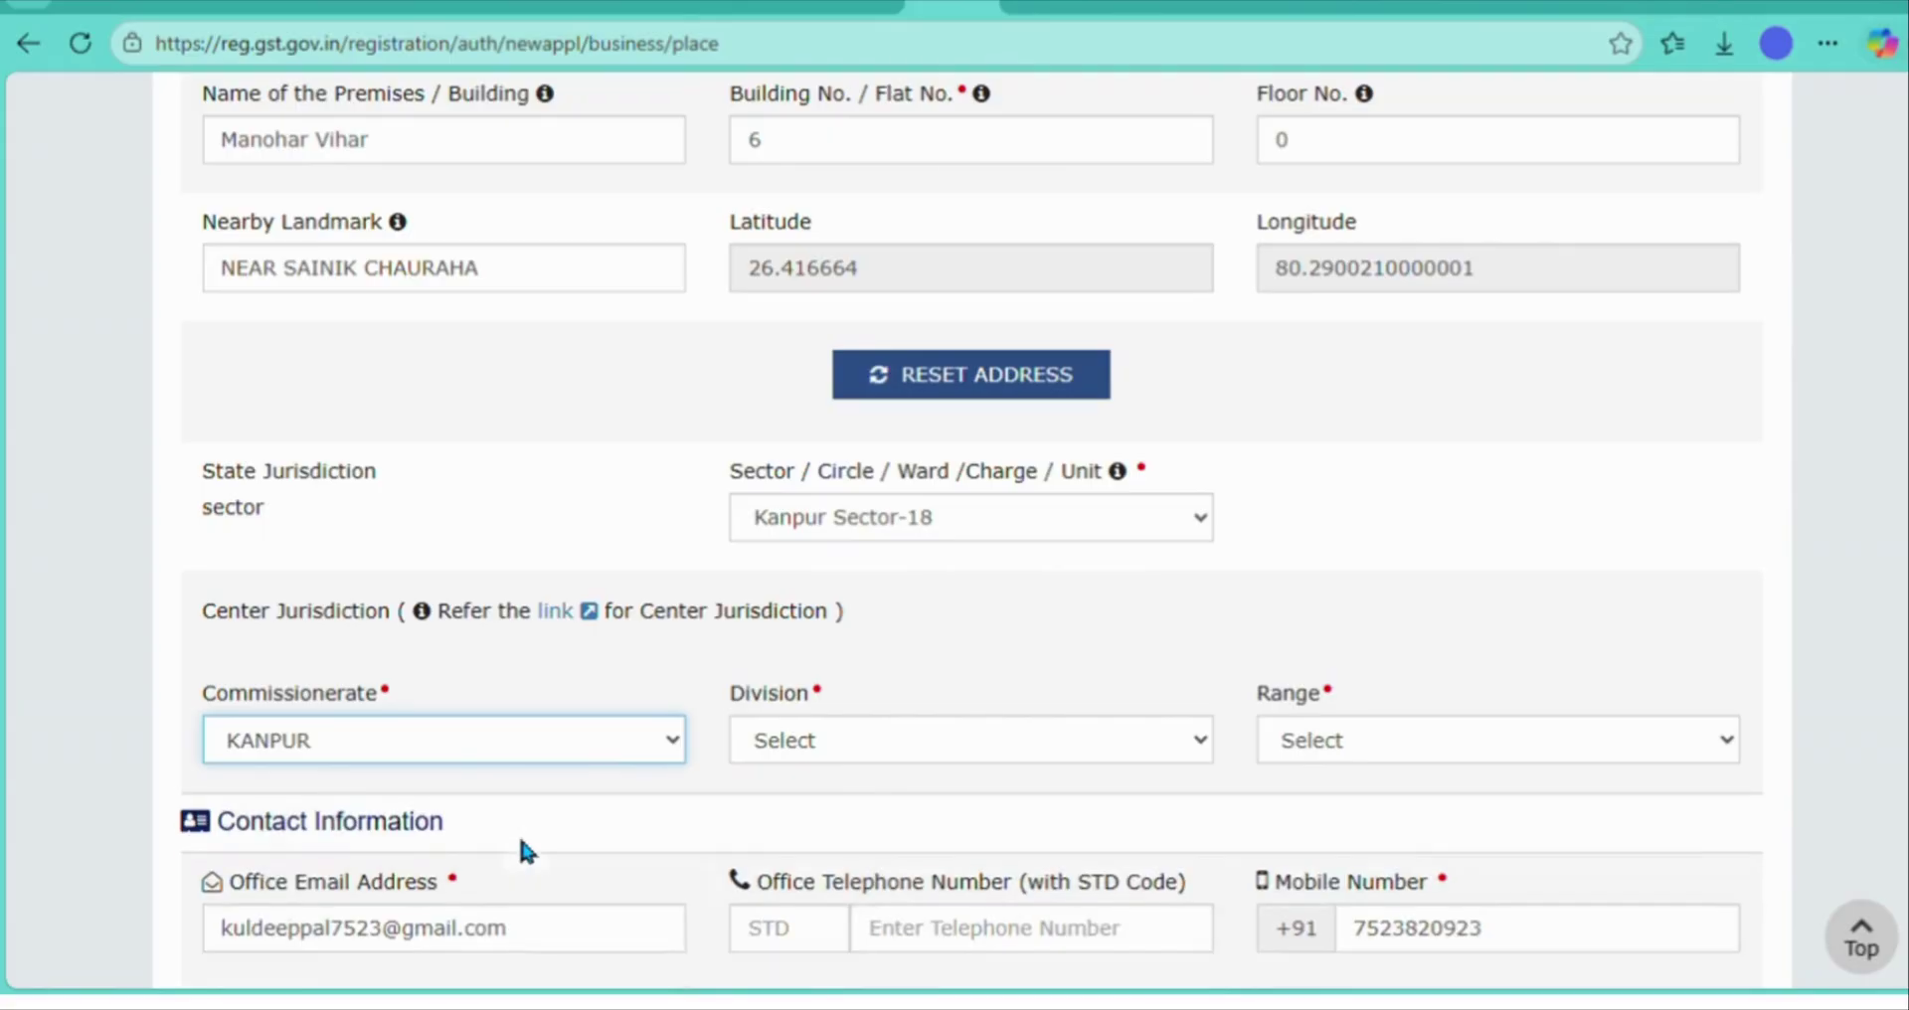
# - Set the division to DIVISION-II and the range to RANGE-XI
pyautogui.click(888, 741)
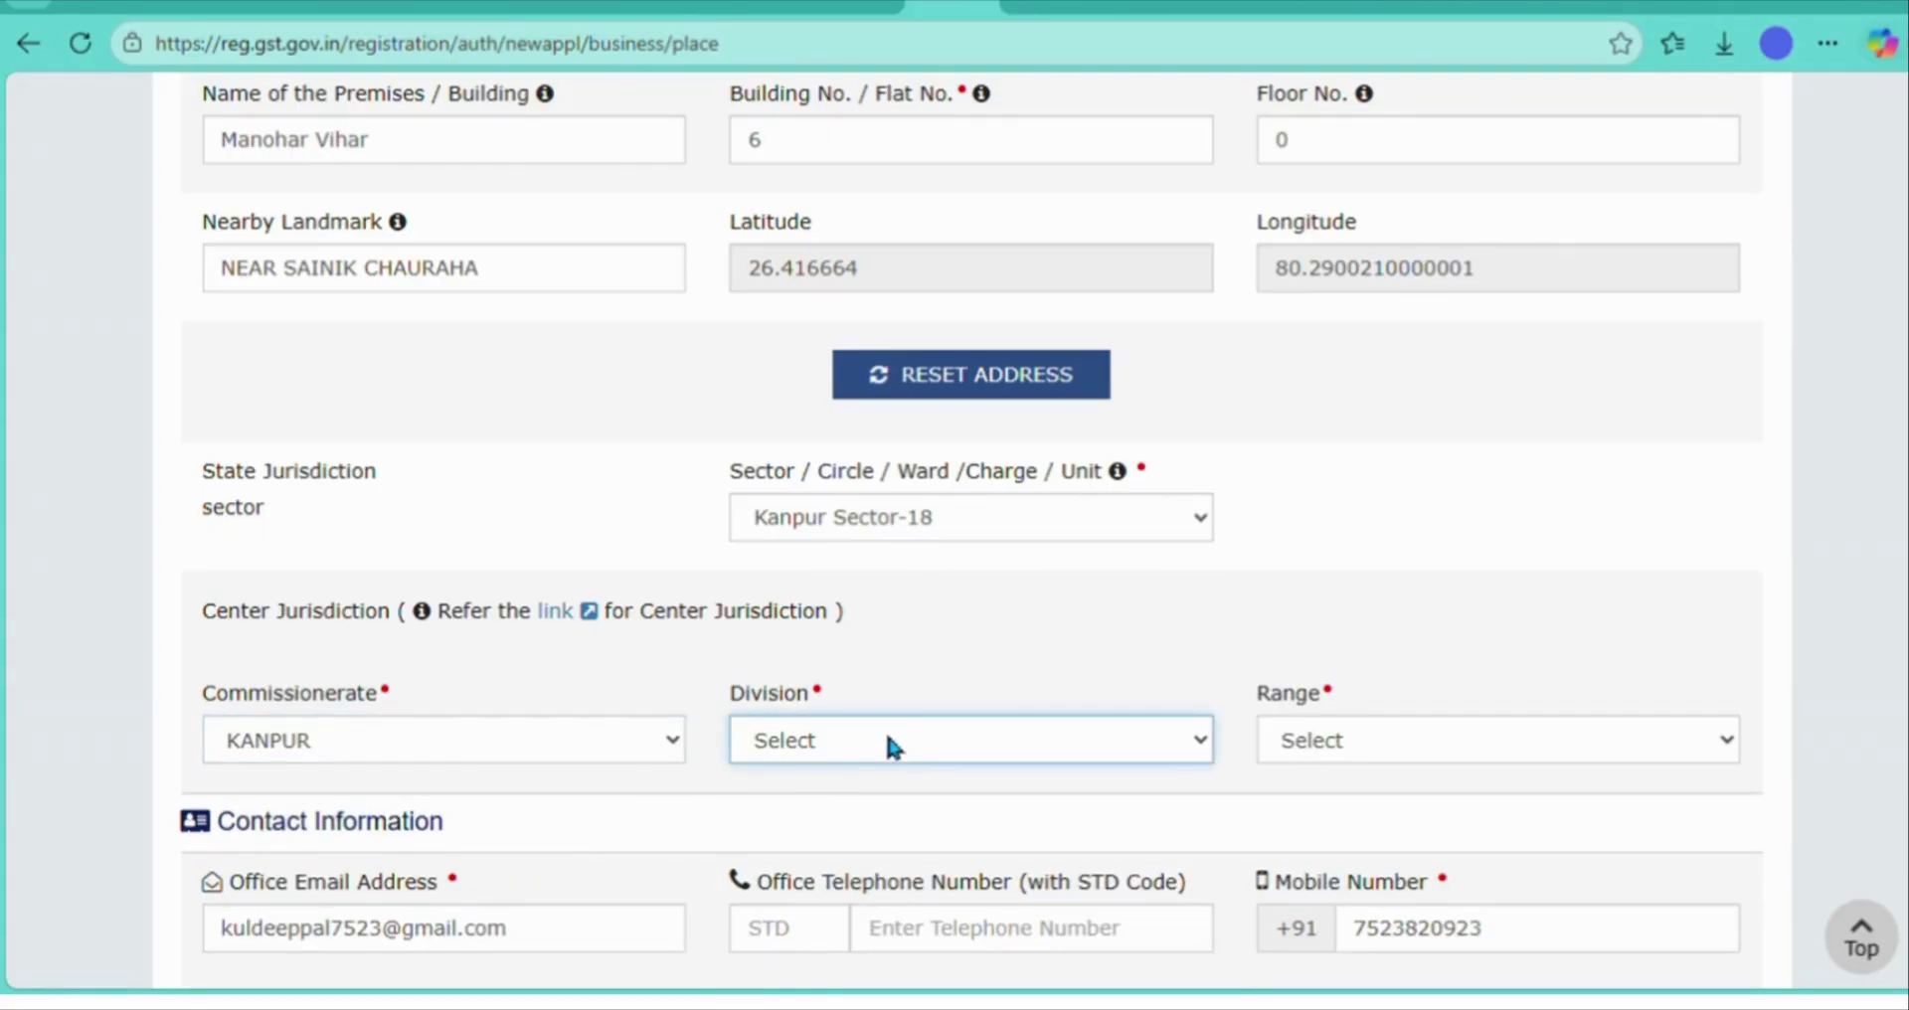
pyautogui.click(881, 848)
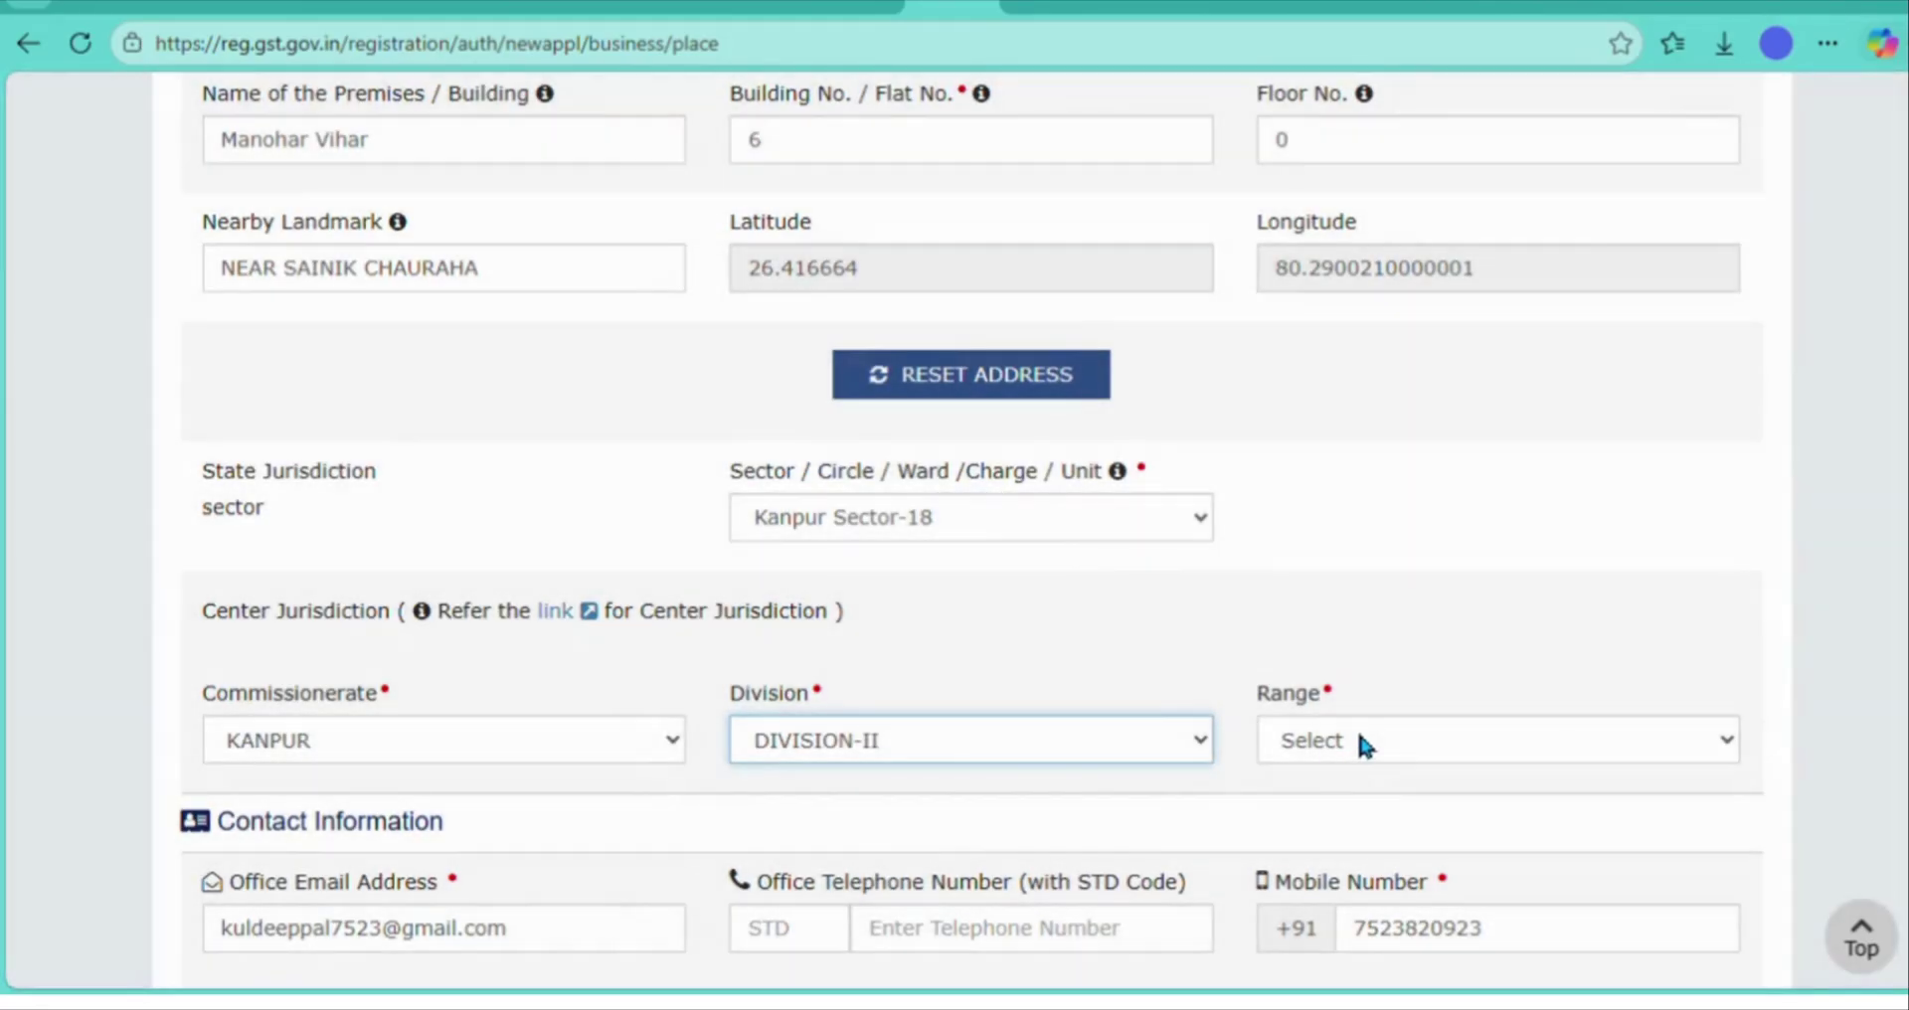
pyautogui.click(1362, 746)
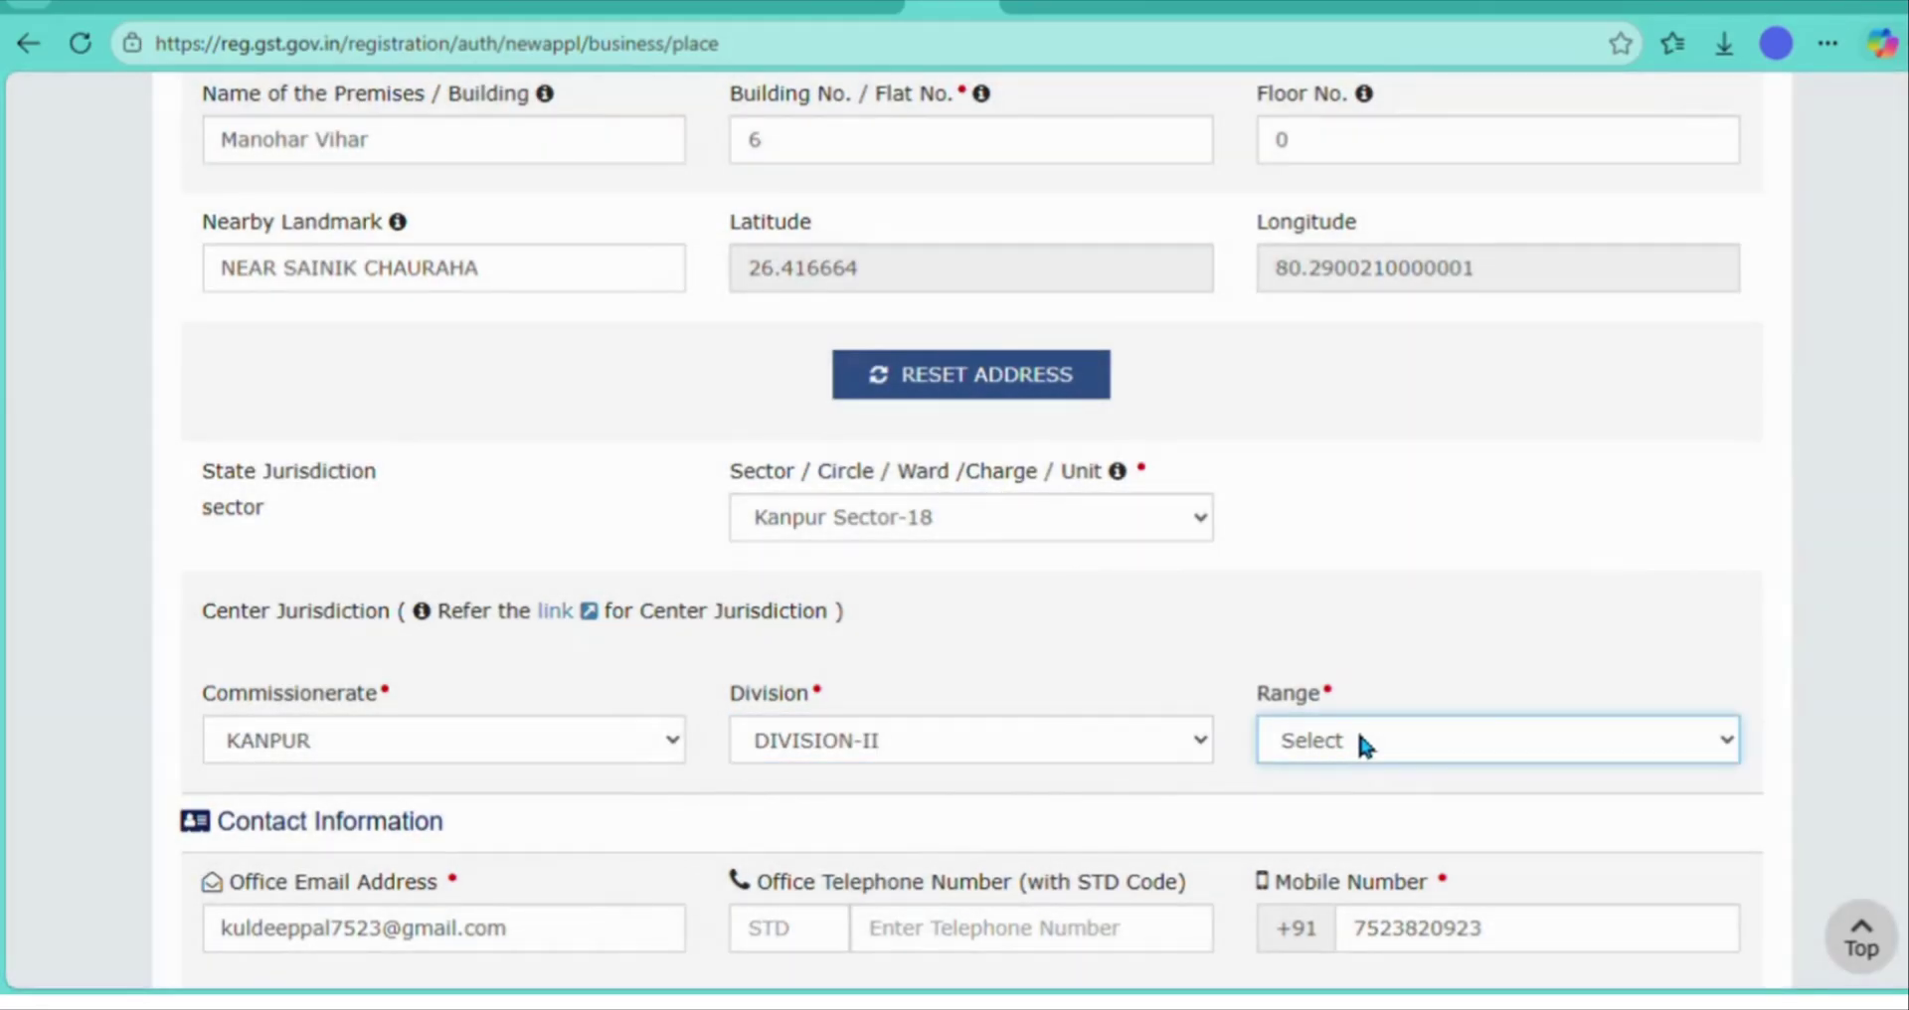
pyautogui.click(1353, 822)
pyautogui.click(1353, 823)
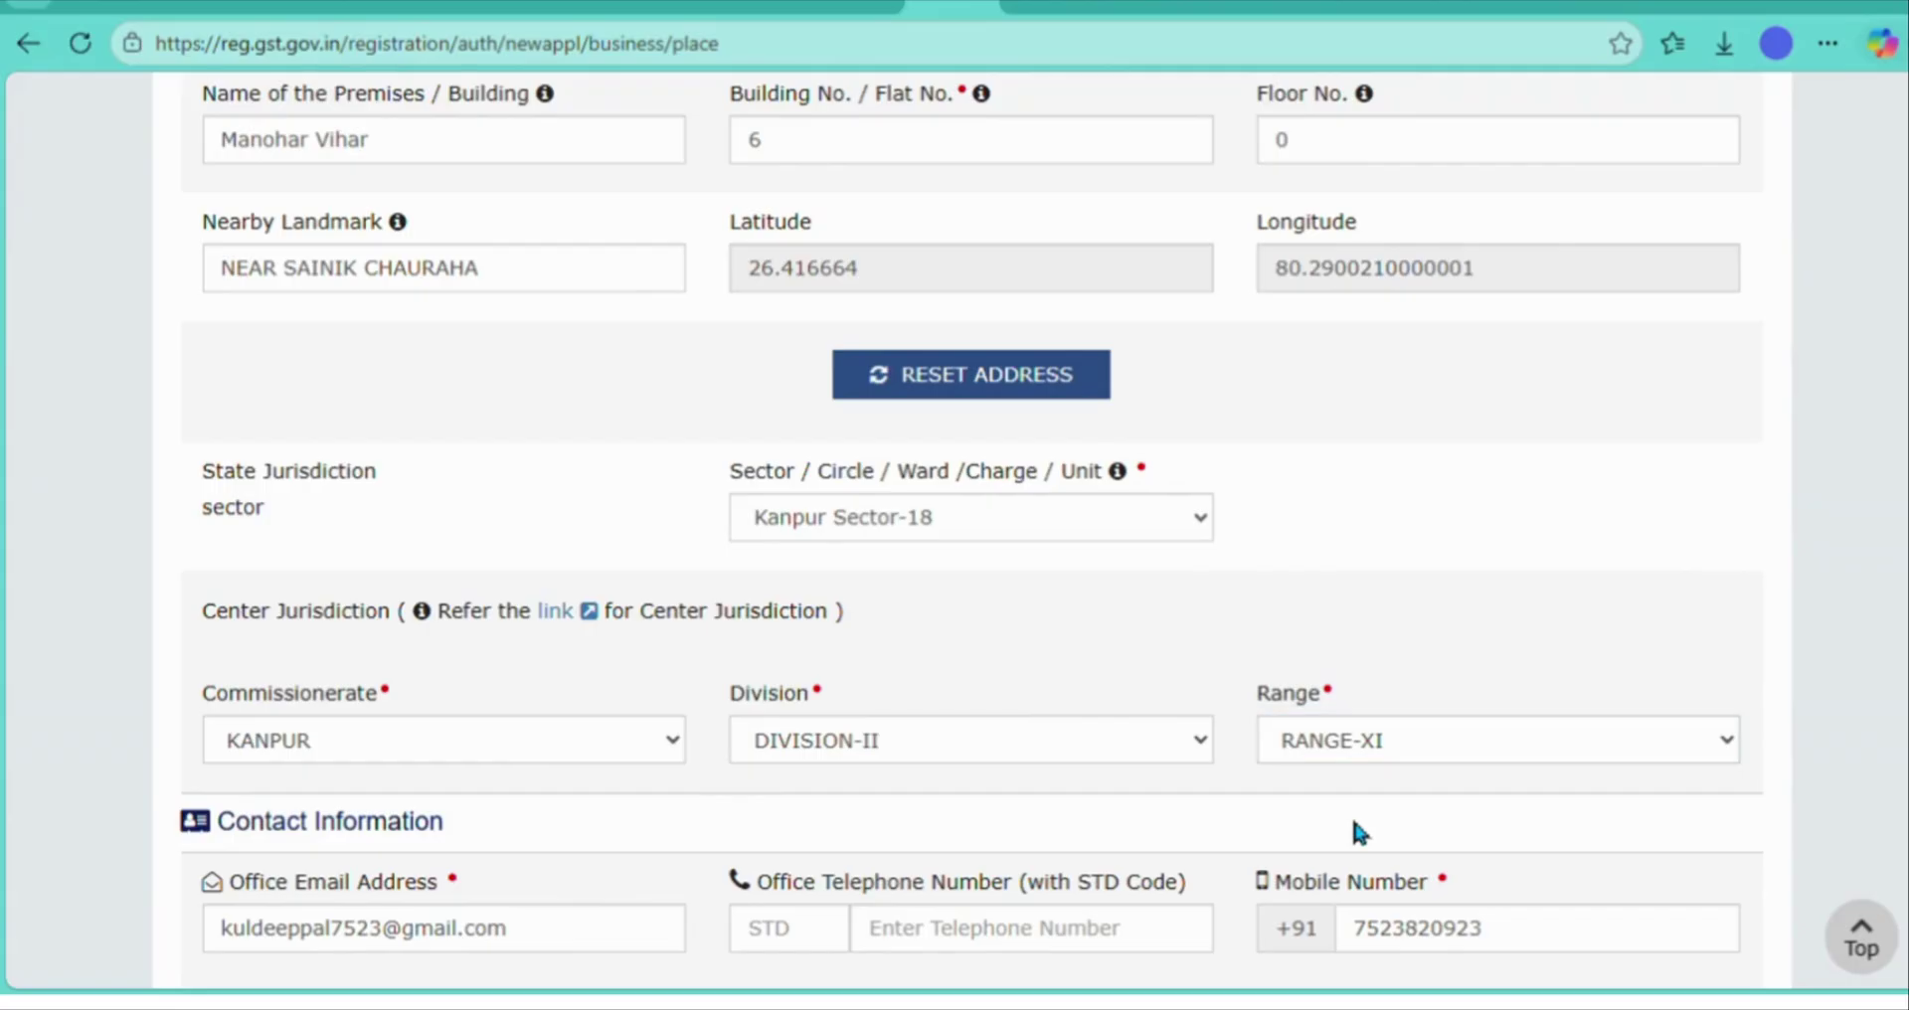
pyautogui.scroll(-4, 1354, 822)
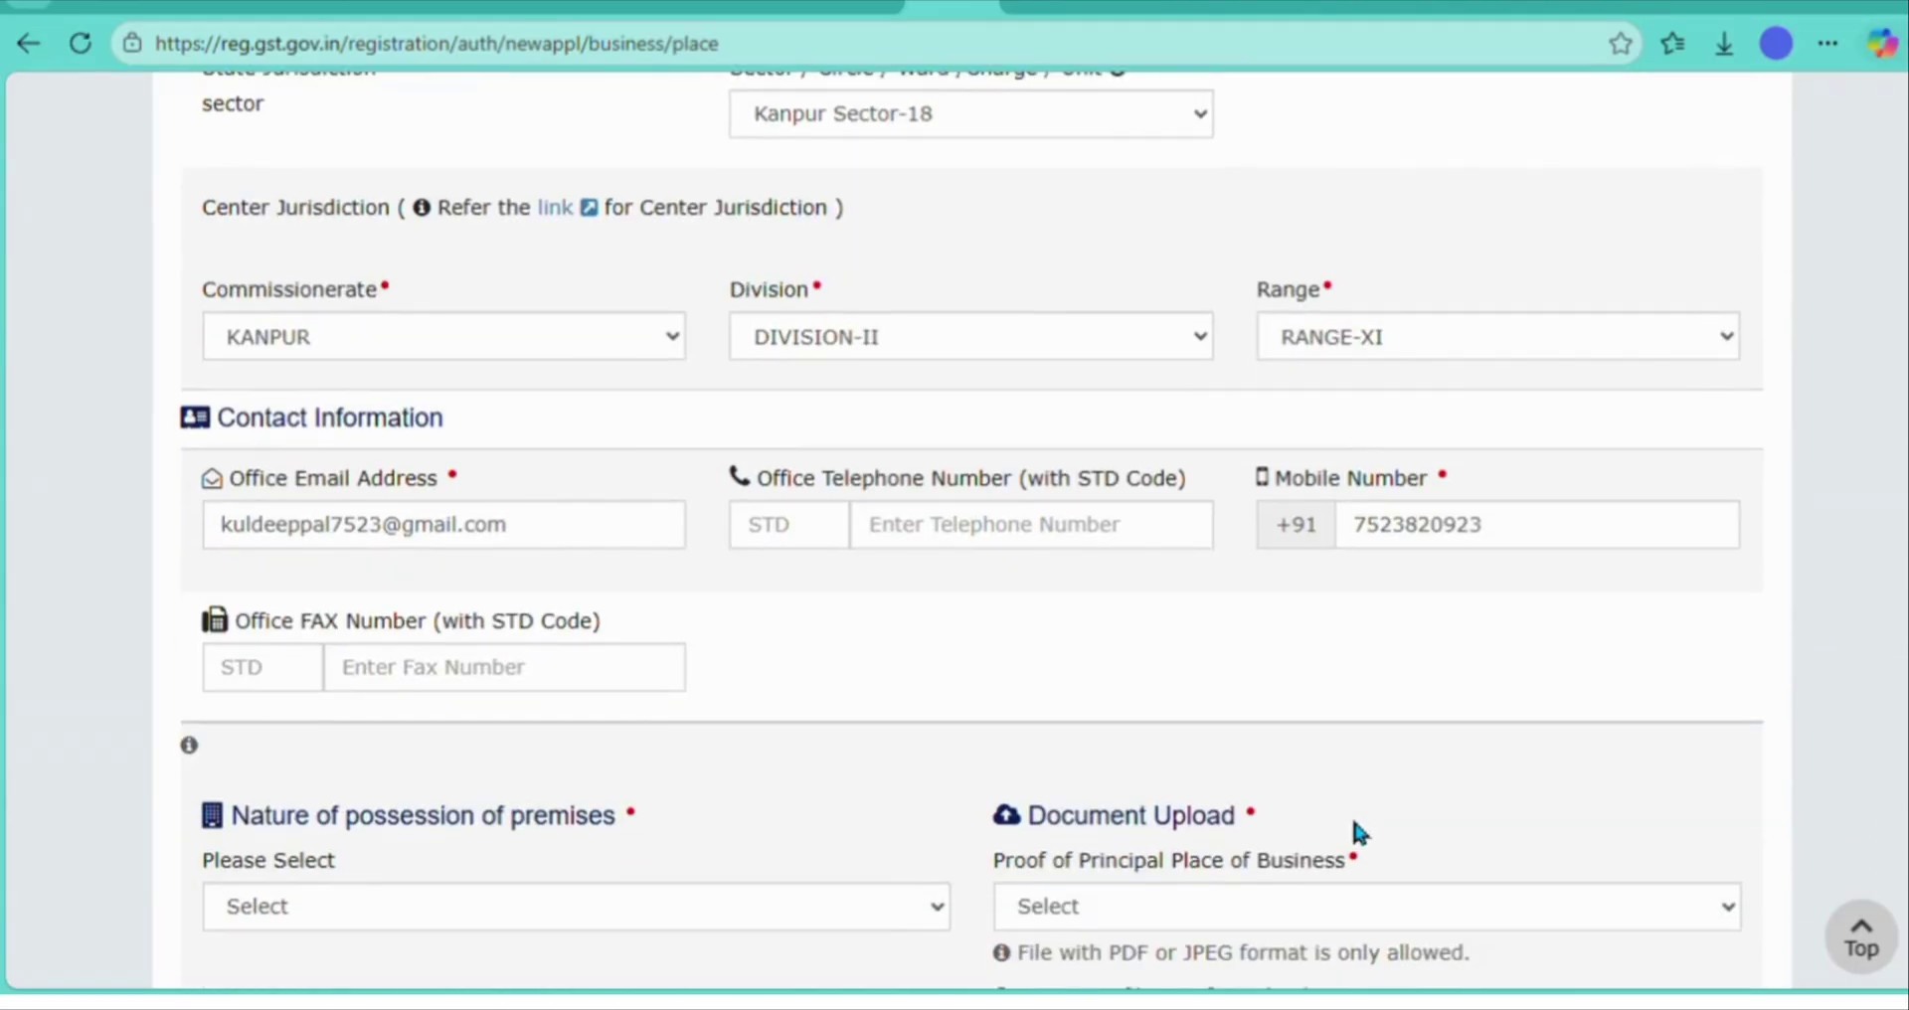
pyautogui.scroll(4, 1355, 824)
pyautogui.scroll(-4, 1354, 825)
pyautogui.scroll(4, 1354, 823)
pyautogui.scroll(-4, 1354, 823)
pyautogui.scroll(4, 1353, 822)
pyautogui.scroll(-4, 1353, 822)
pyautogui.scroll(4, 1354, 824)
pyautogui.scroll(-4, 1353, 824)
pyautogui.scroll(4, 1354, 824)
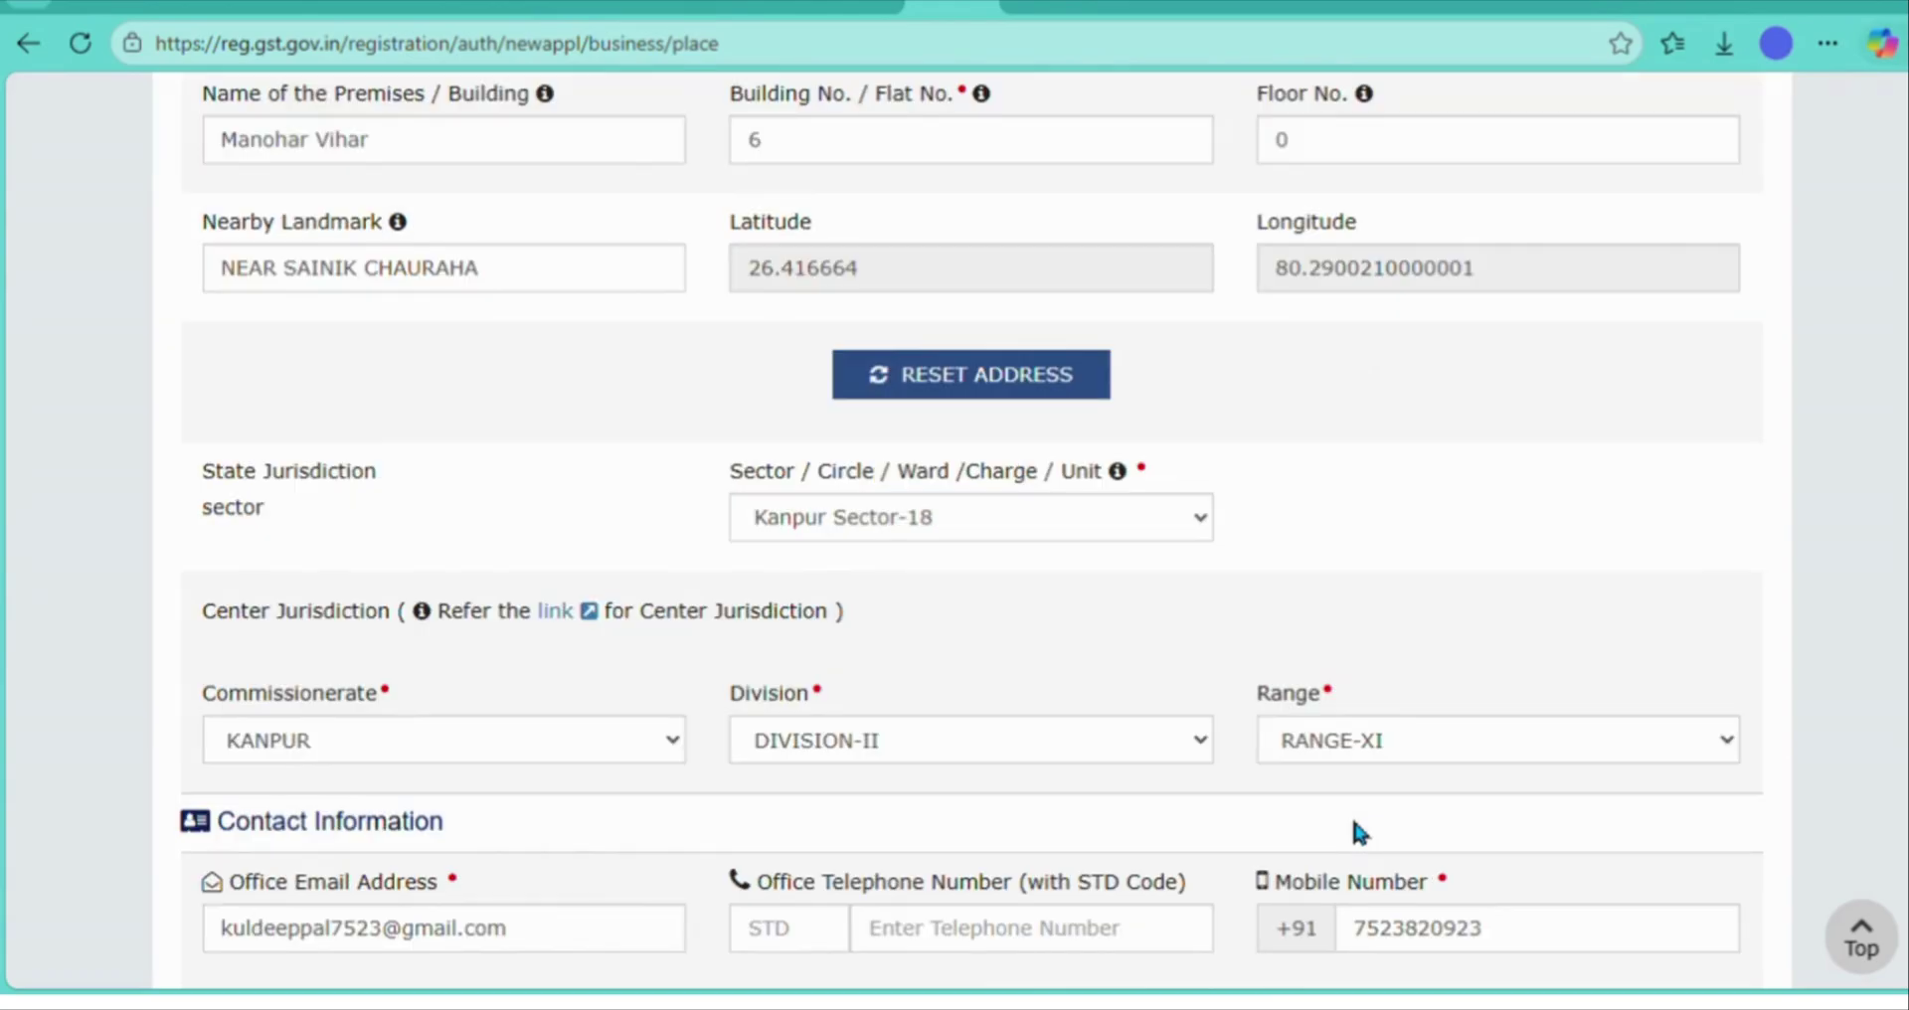
pyautogui.scroll(-4, 1353, 824)
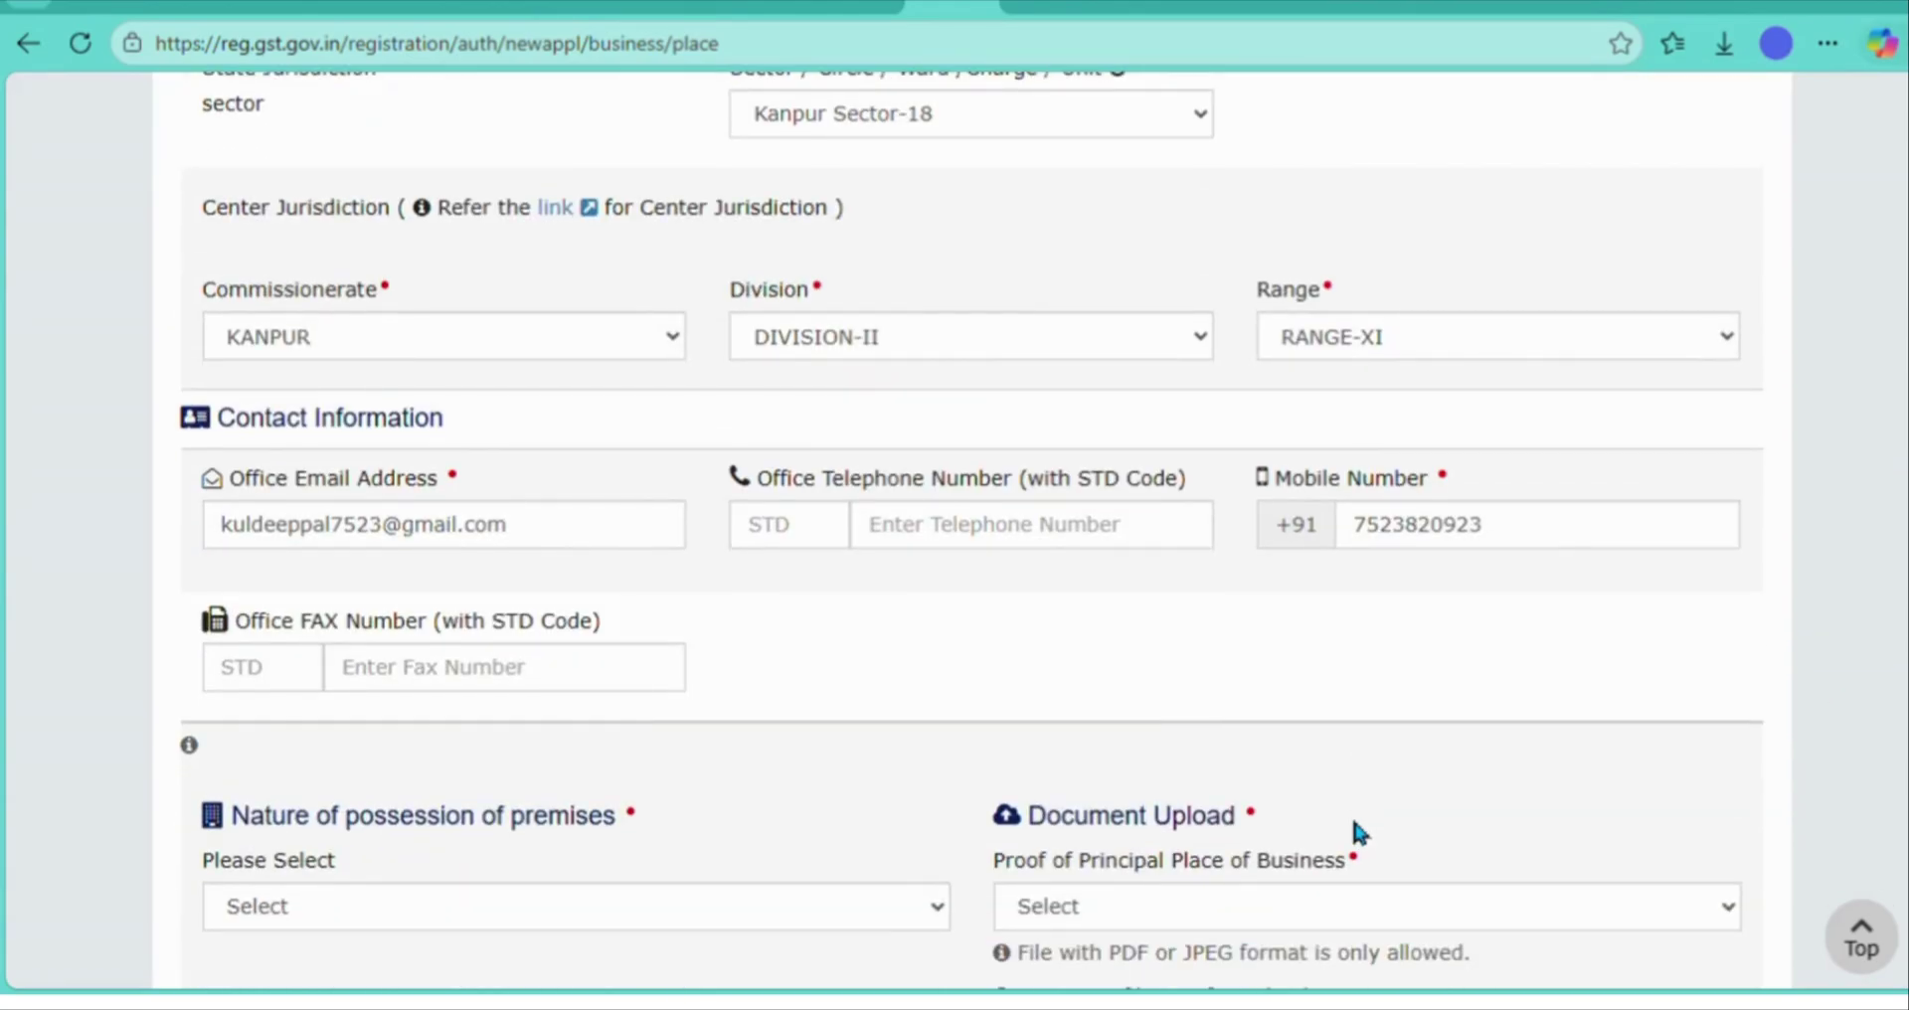
pyautogui.scroll(-3, 1352, 821)
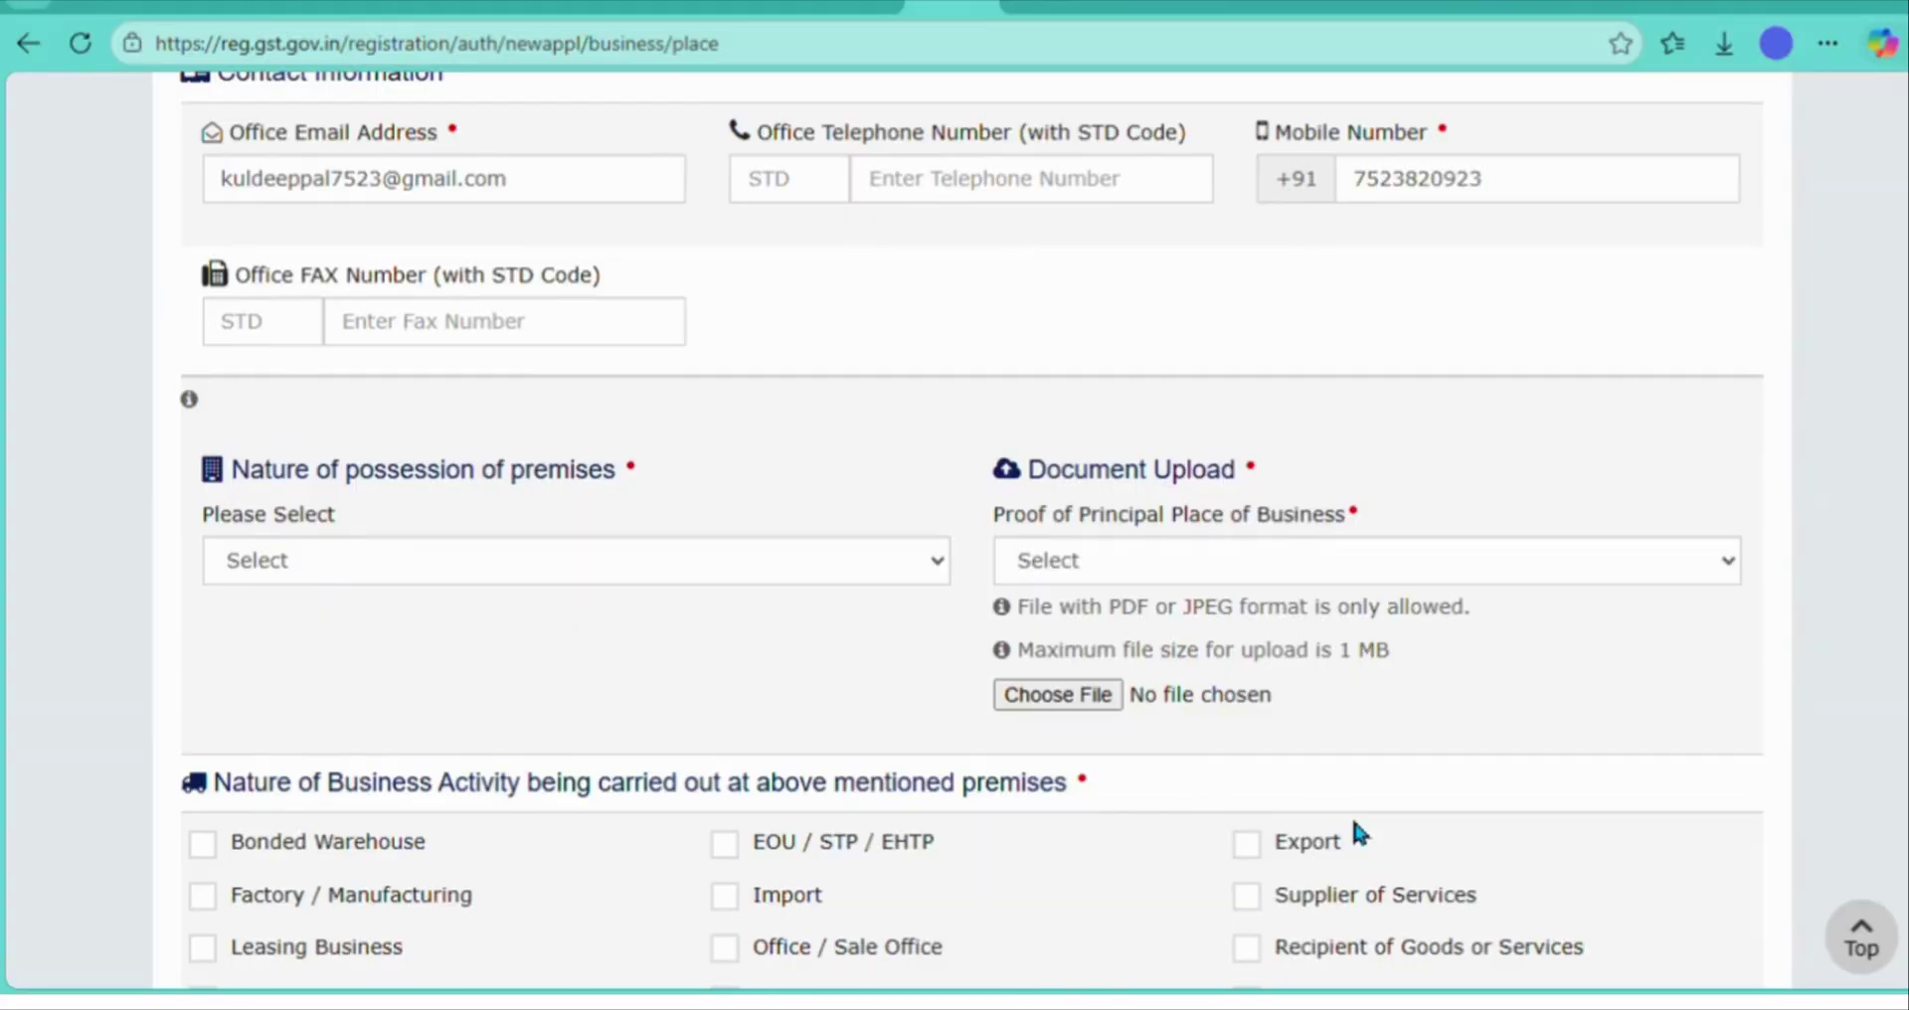
# - Set premises possession to Rented with Rent / Lease agreement as proof
pyautogui.click(875, 564)
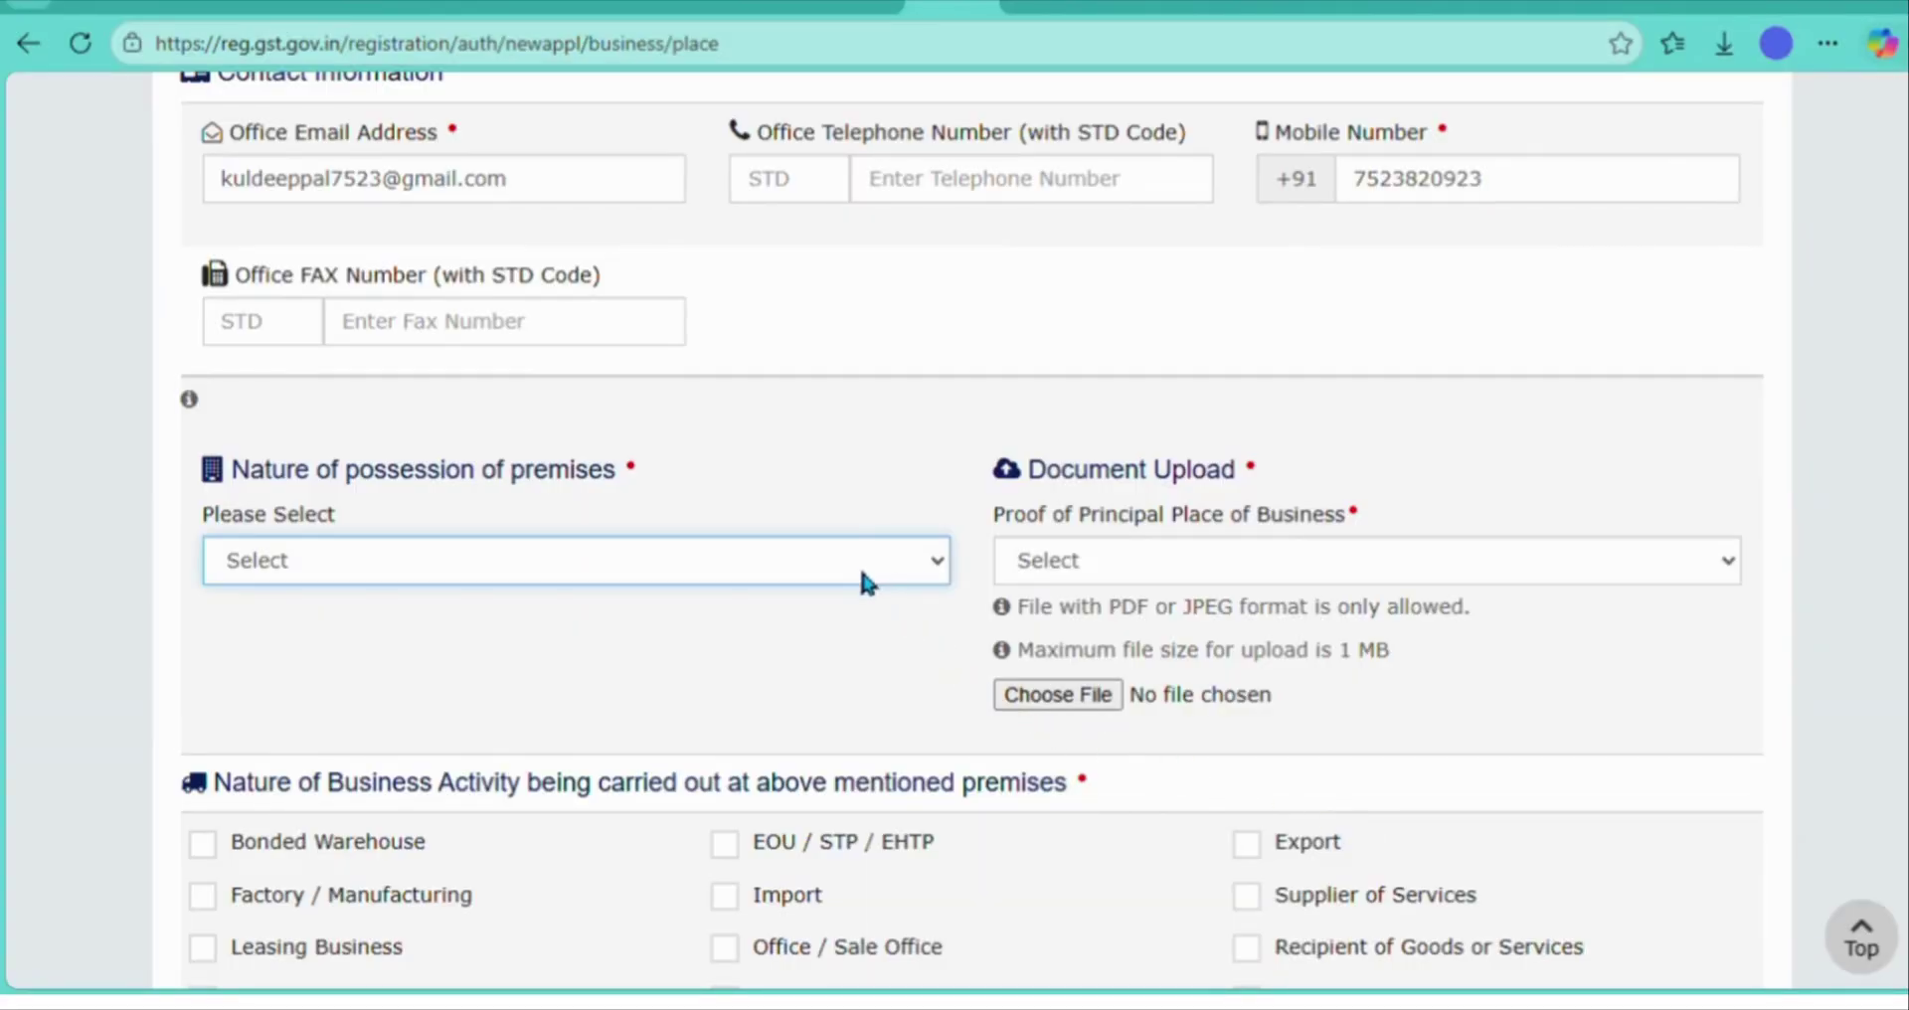
pyautogui.click(650, 799)
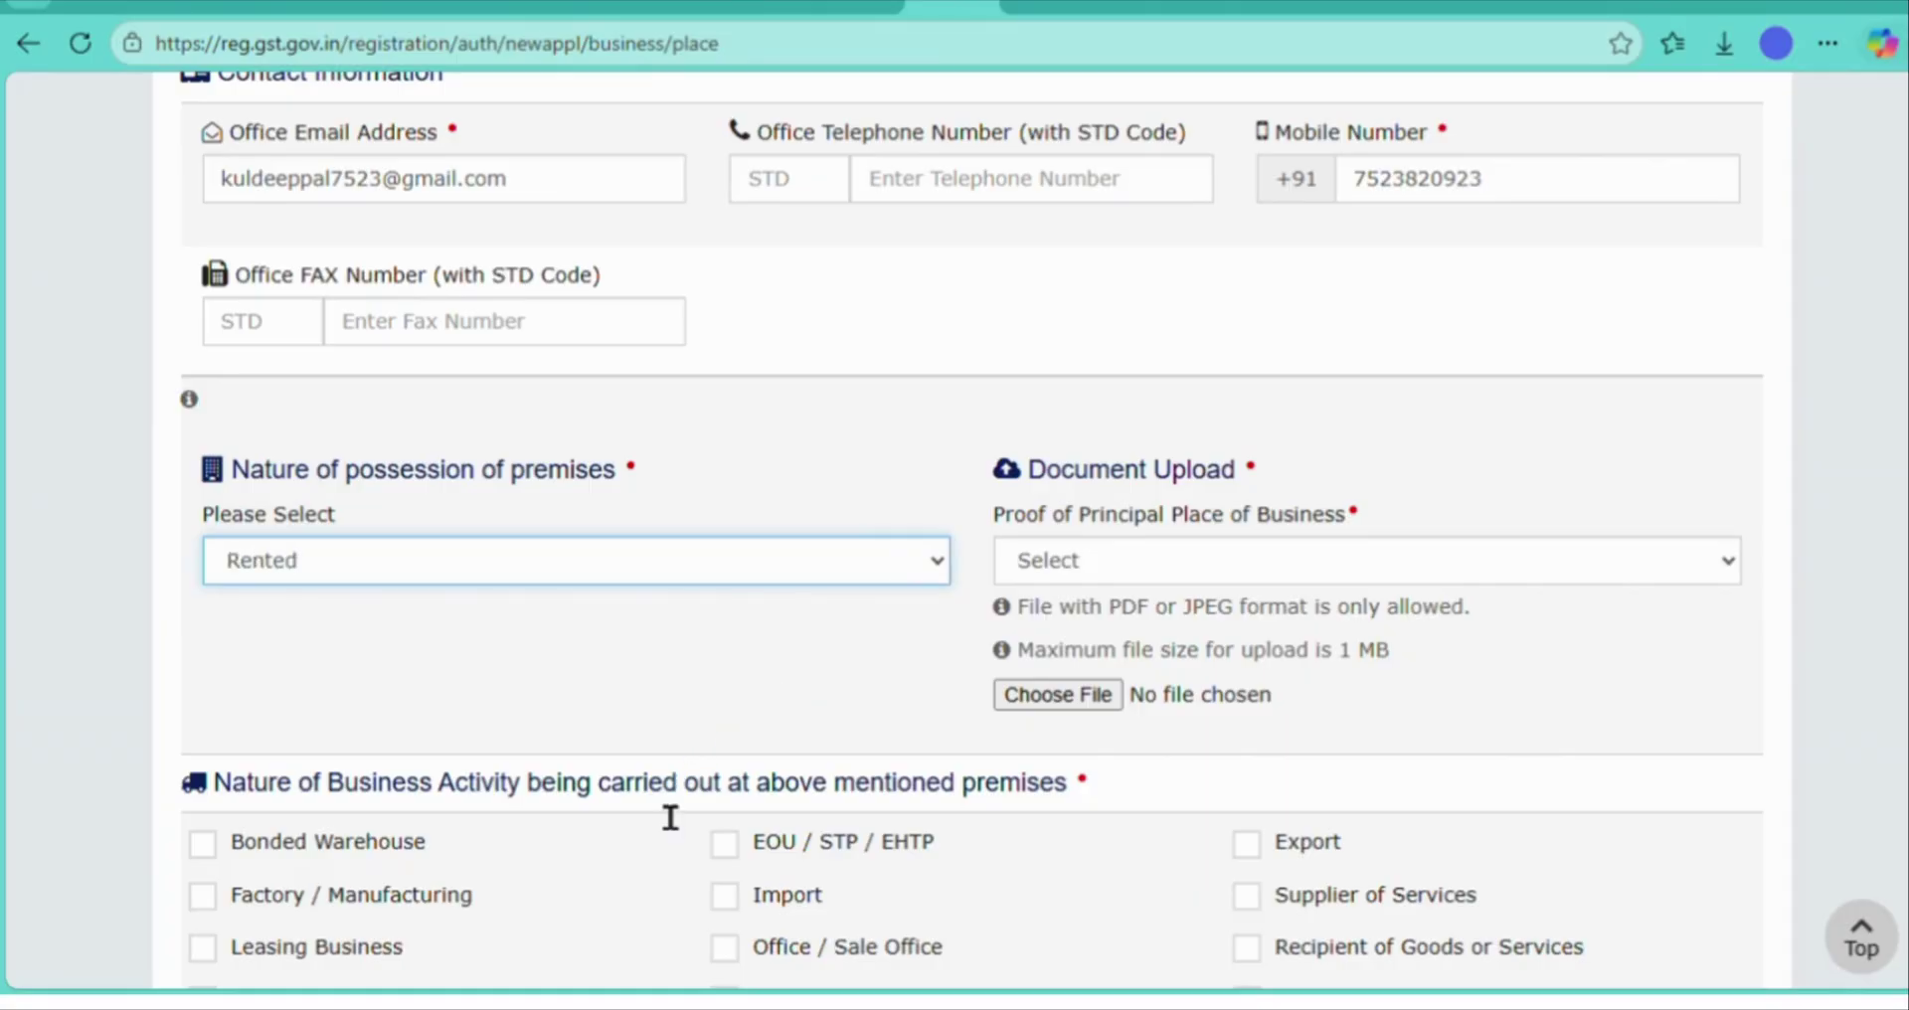
pyautogui.click(1140, 559)
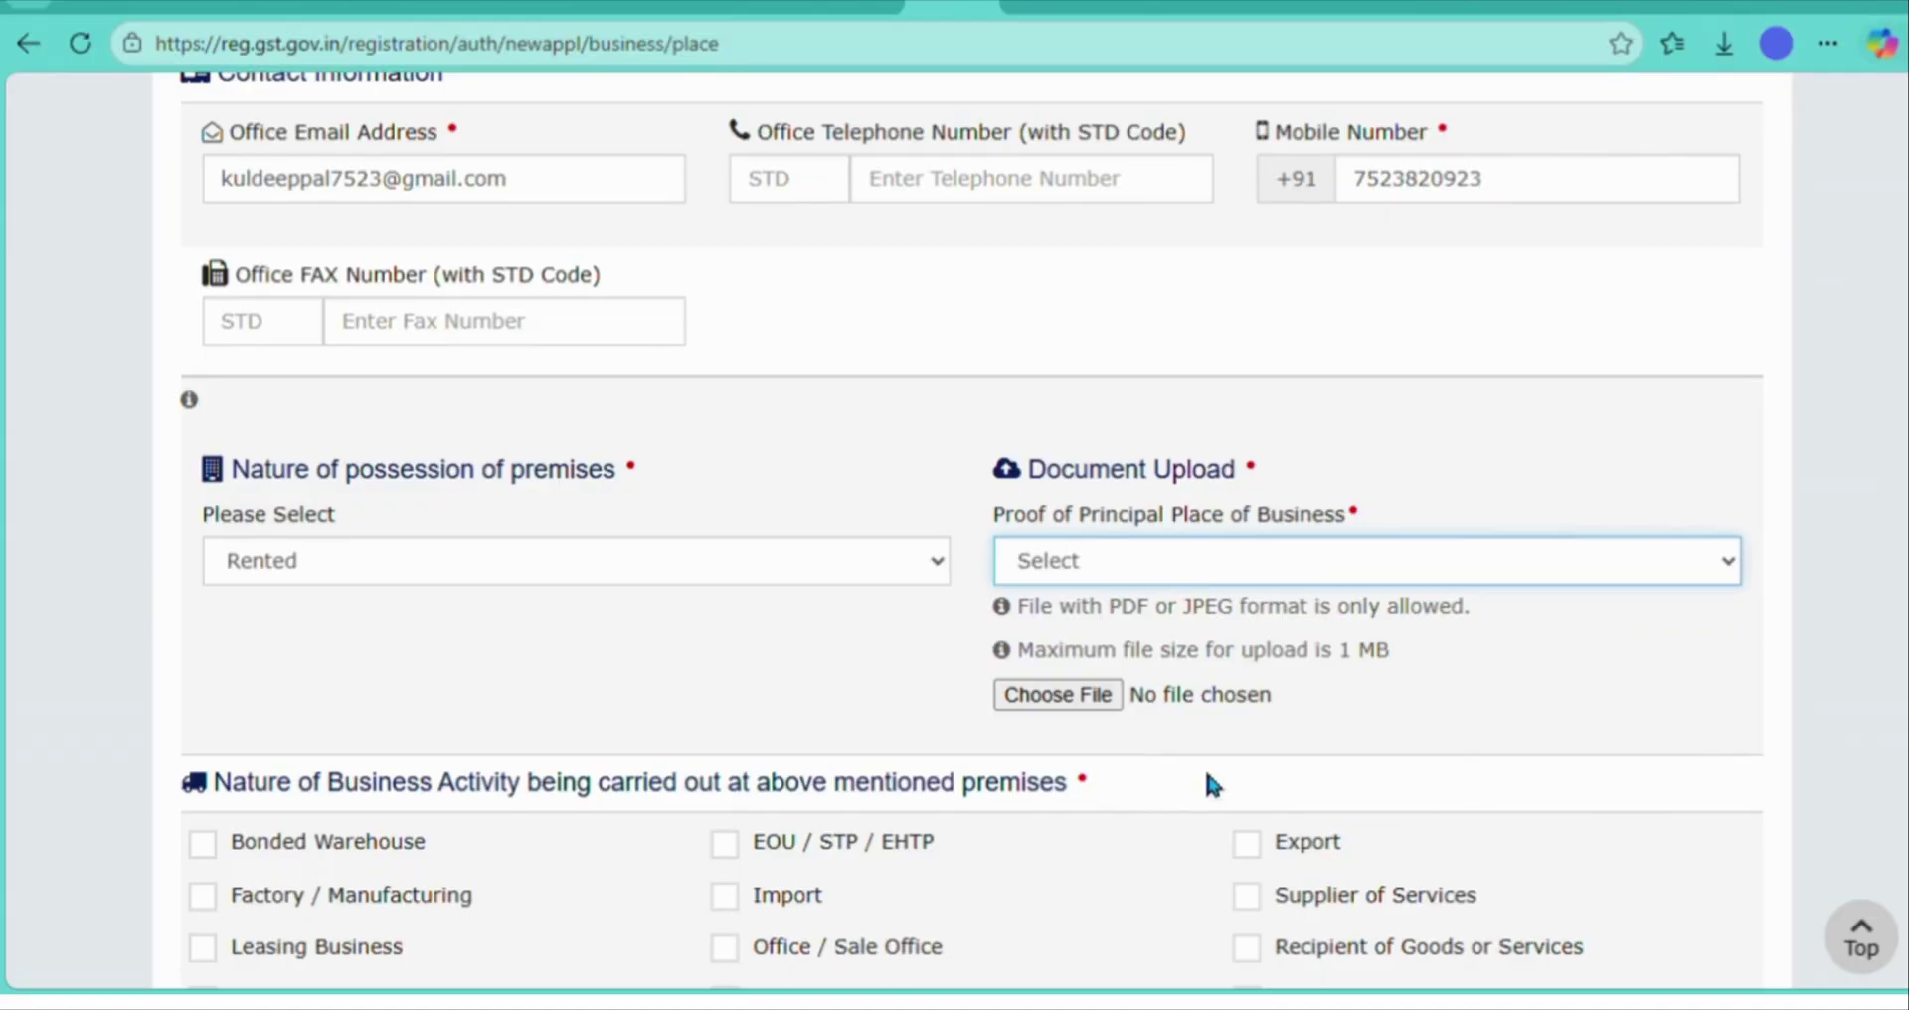
pyautogui.click(1237, 778)
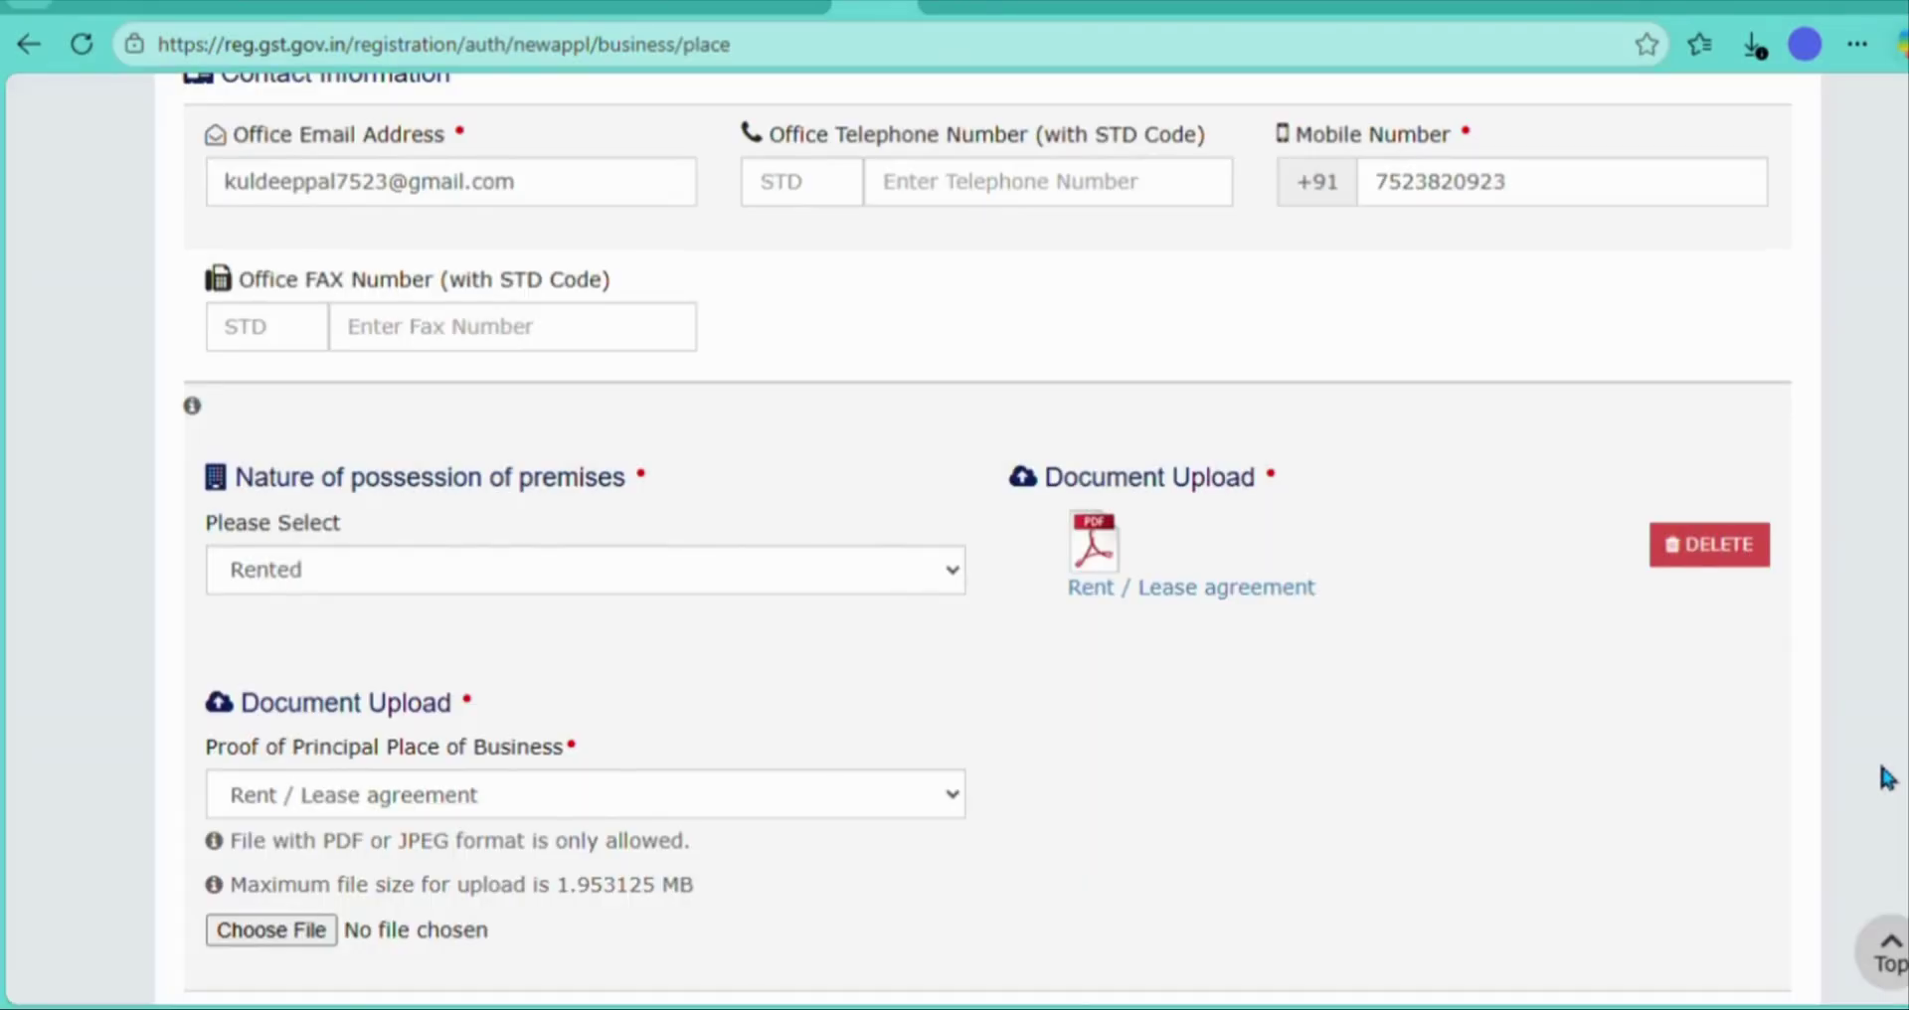
# - Tick Supplier of Services and Retail Business, then save, accepting the pin-code mismatch warning
pyautogui.scroll(-3, 1887, 777)
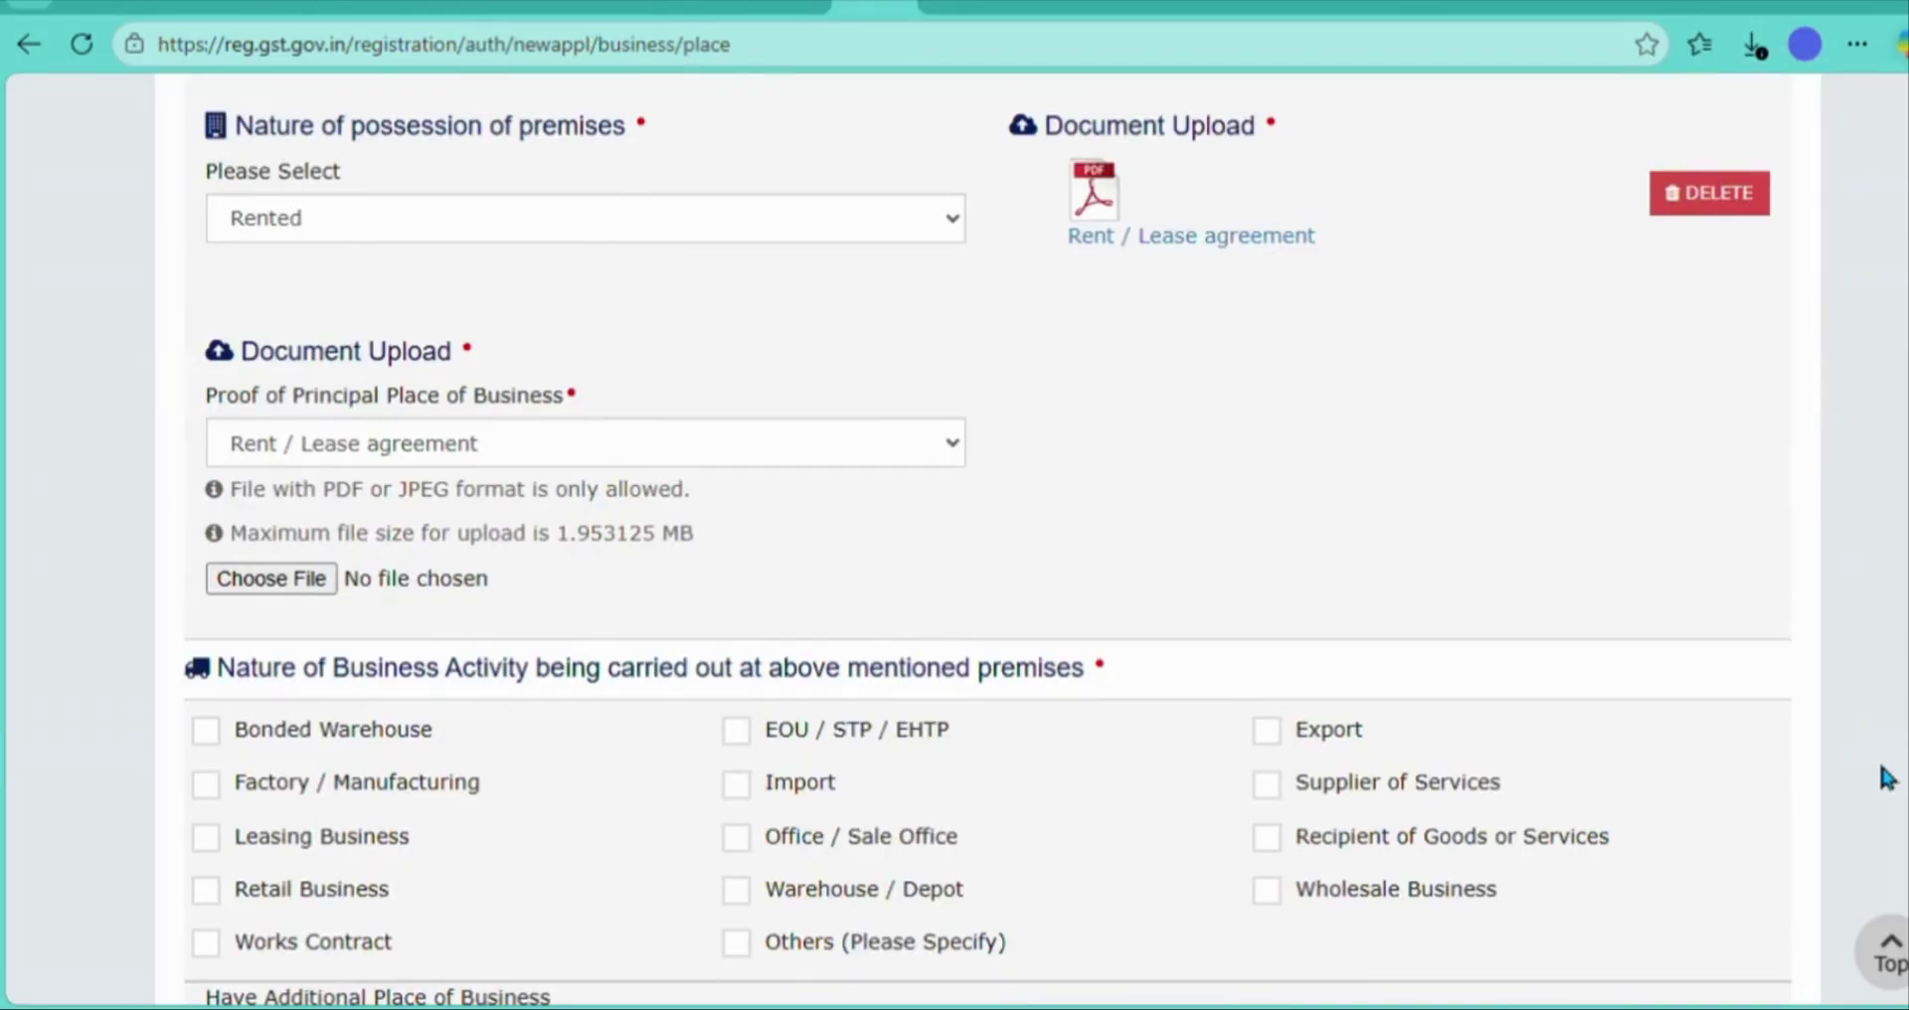
pyautogui.scroll(3, 1887, 778)
pyautogui.scroll(-3, 1887, 778)
pyautogui.scroll(3, 1887, 777)
pyautogui.scroll(-3, 1887, 778)
pyautogui.scroll(-3, 1886, 778)
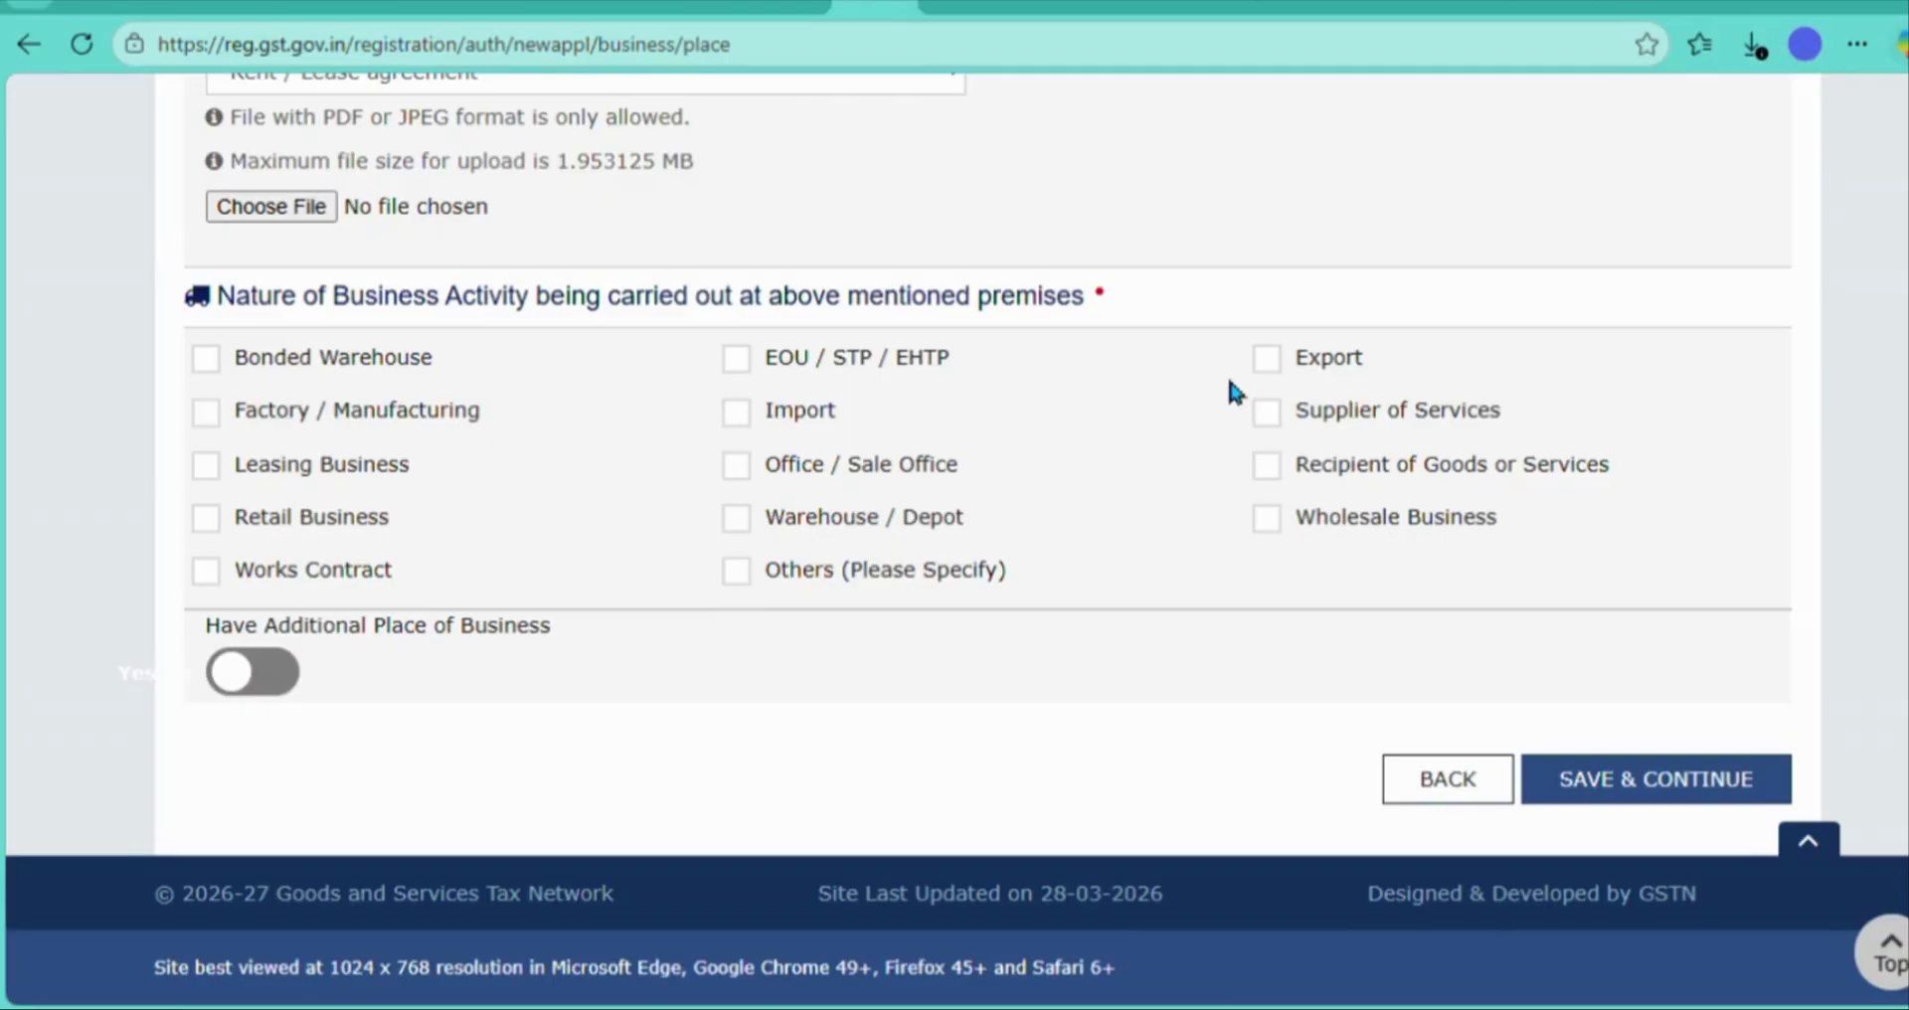
pyautogui.click(1266, 415)
pyautogui.click(205, 518)
pyautogui.click(1656, 778)
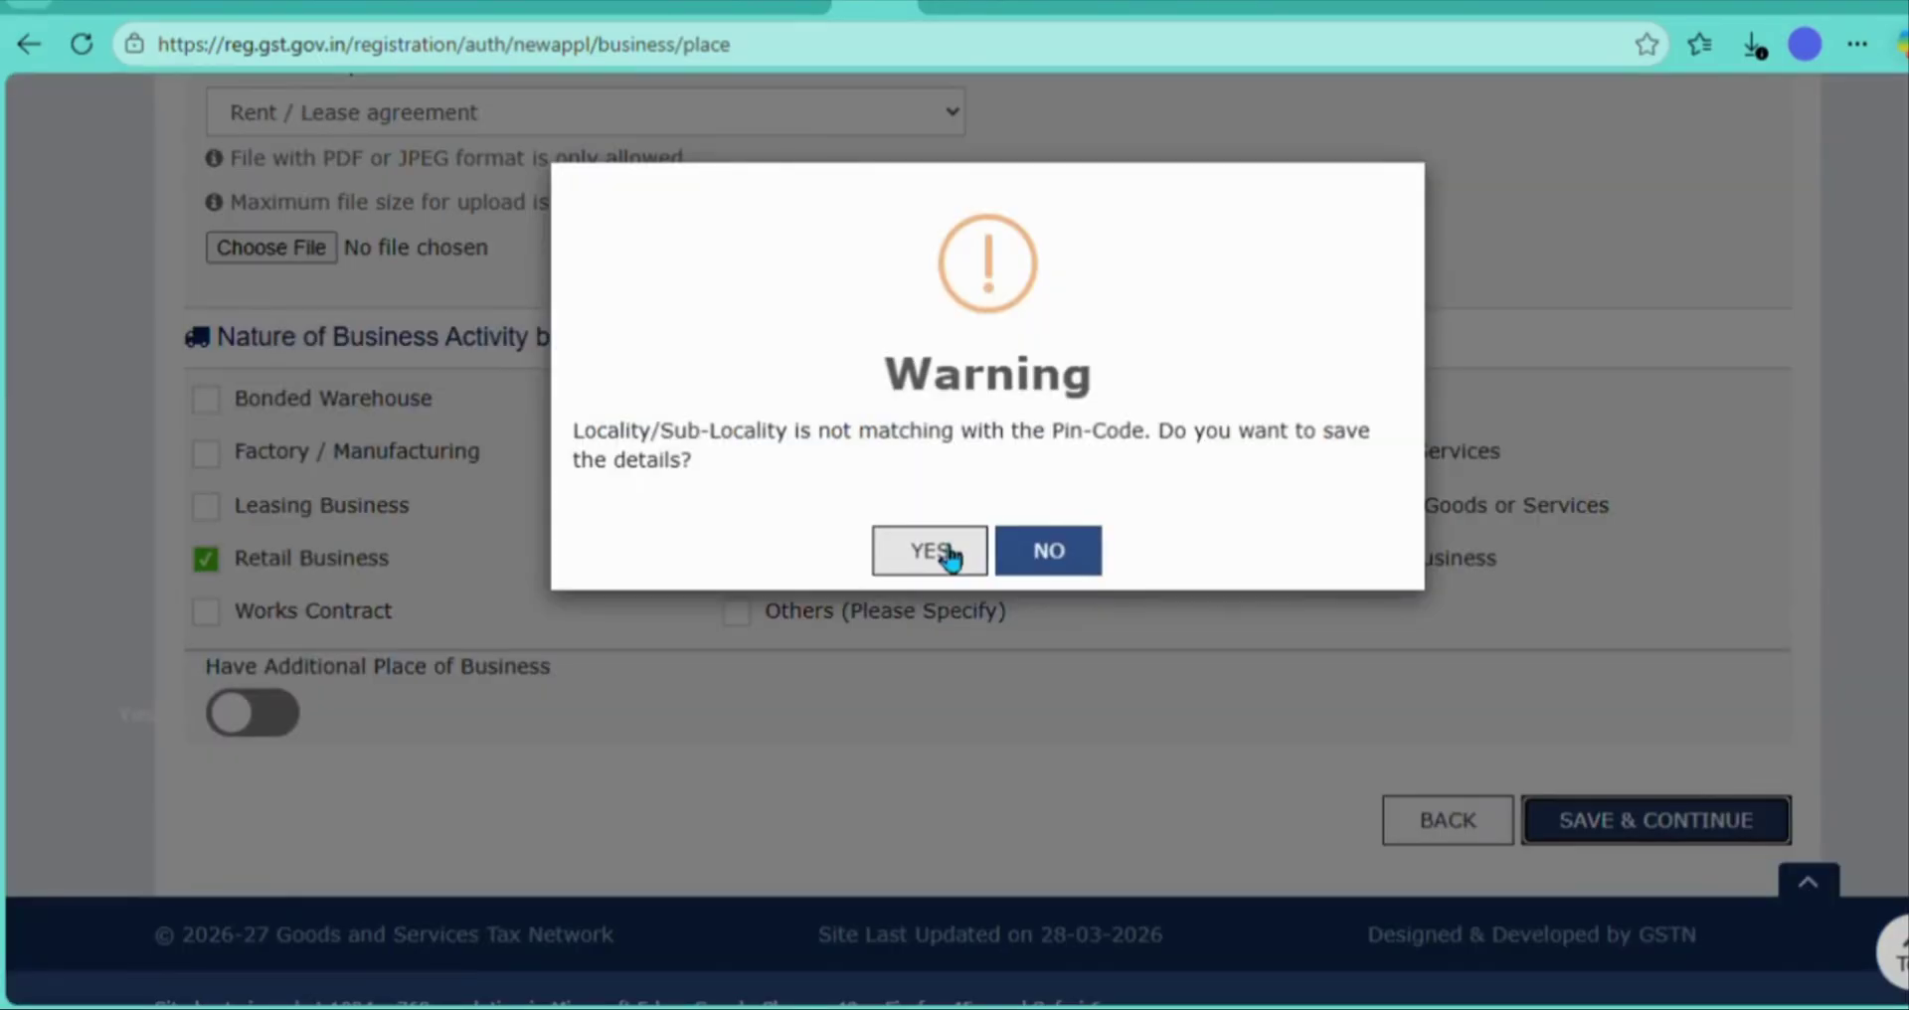
pyautogui.click(948, 554)
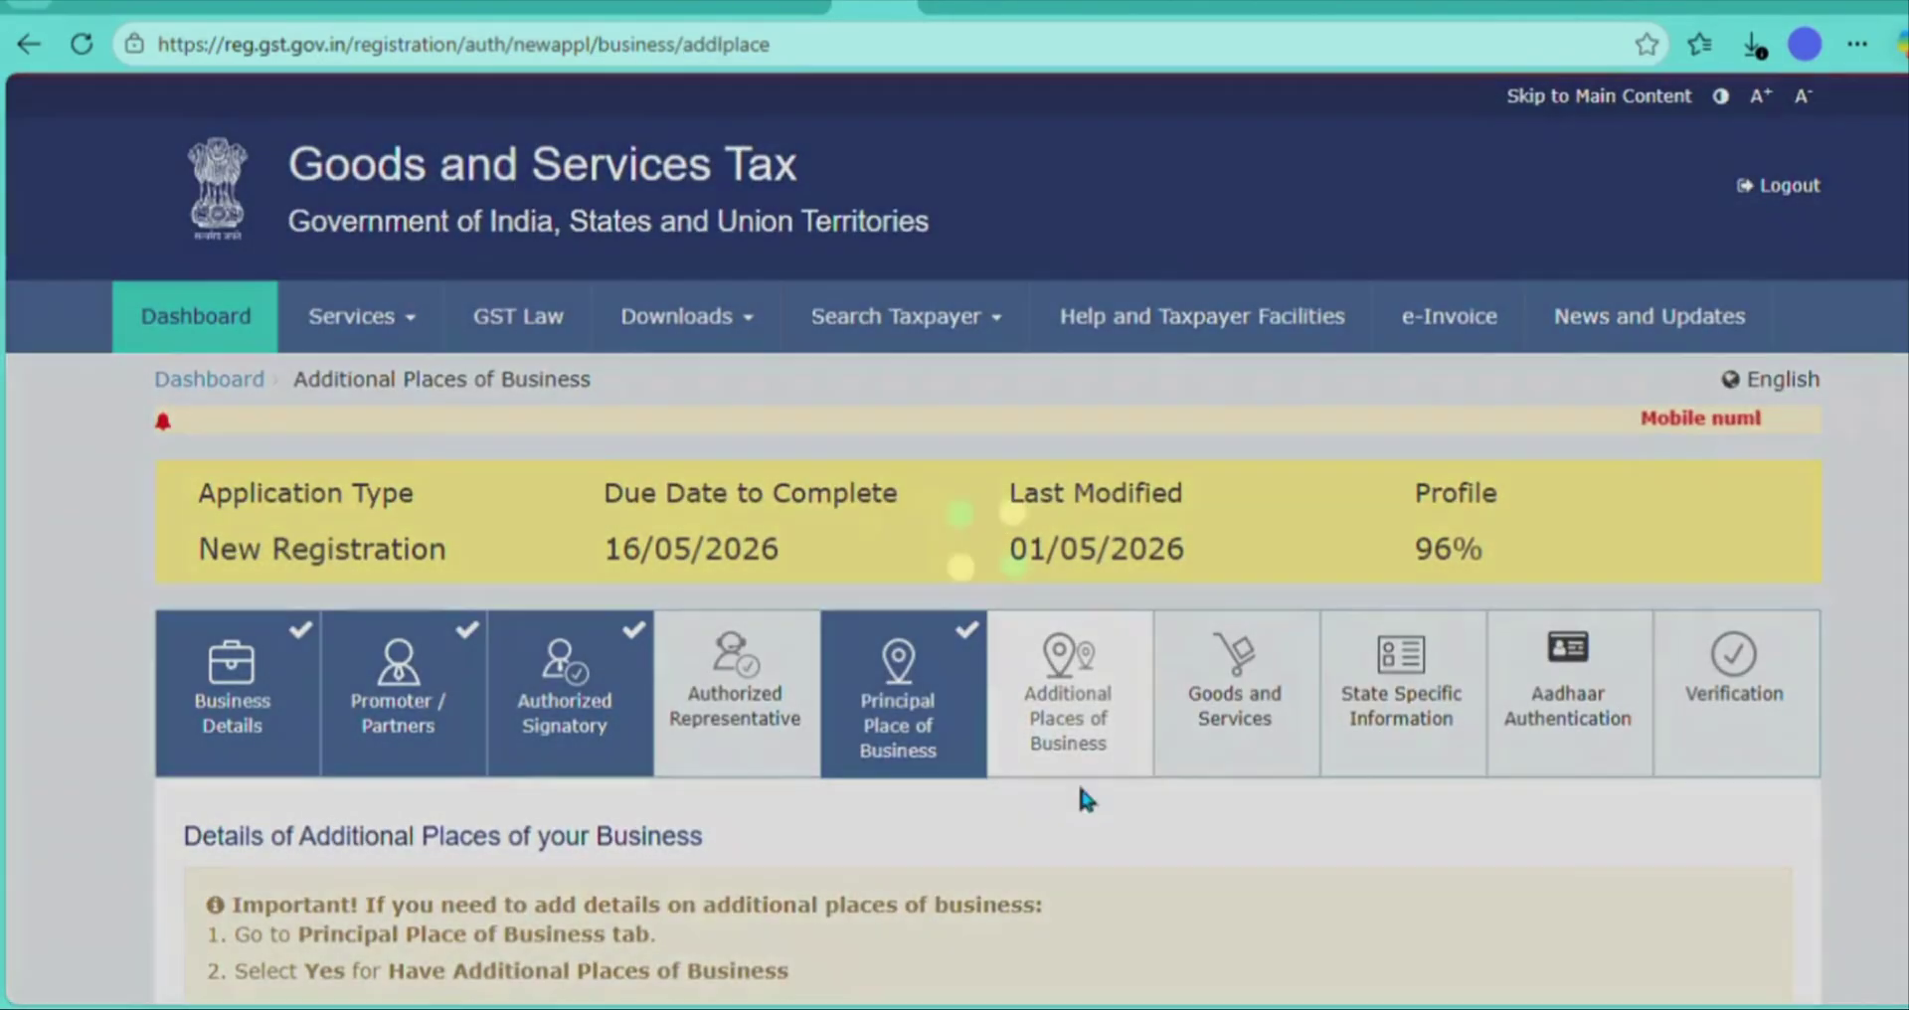
# - Continue from Principal Place of Business to the Goods and Services step
pyautogui.scroll(-1, 1130, 863)
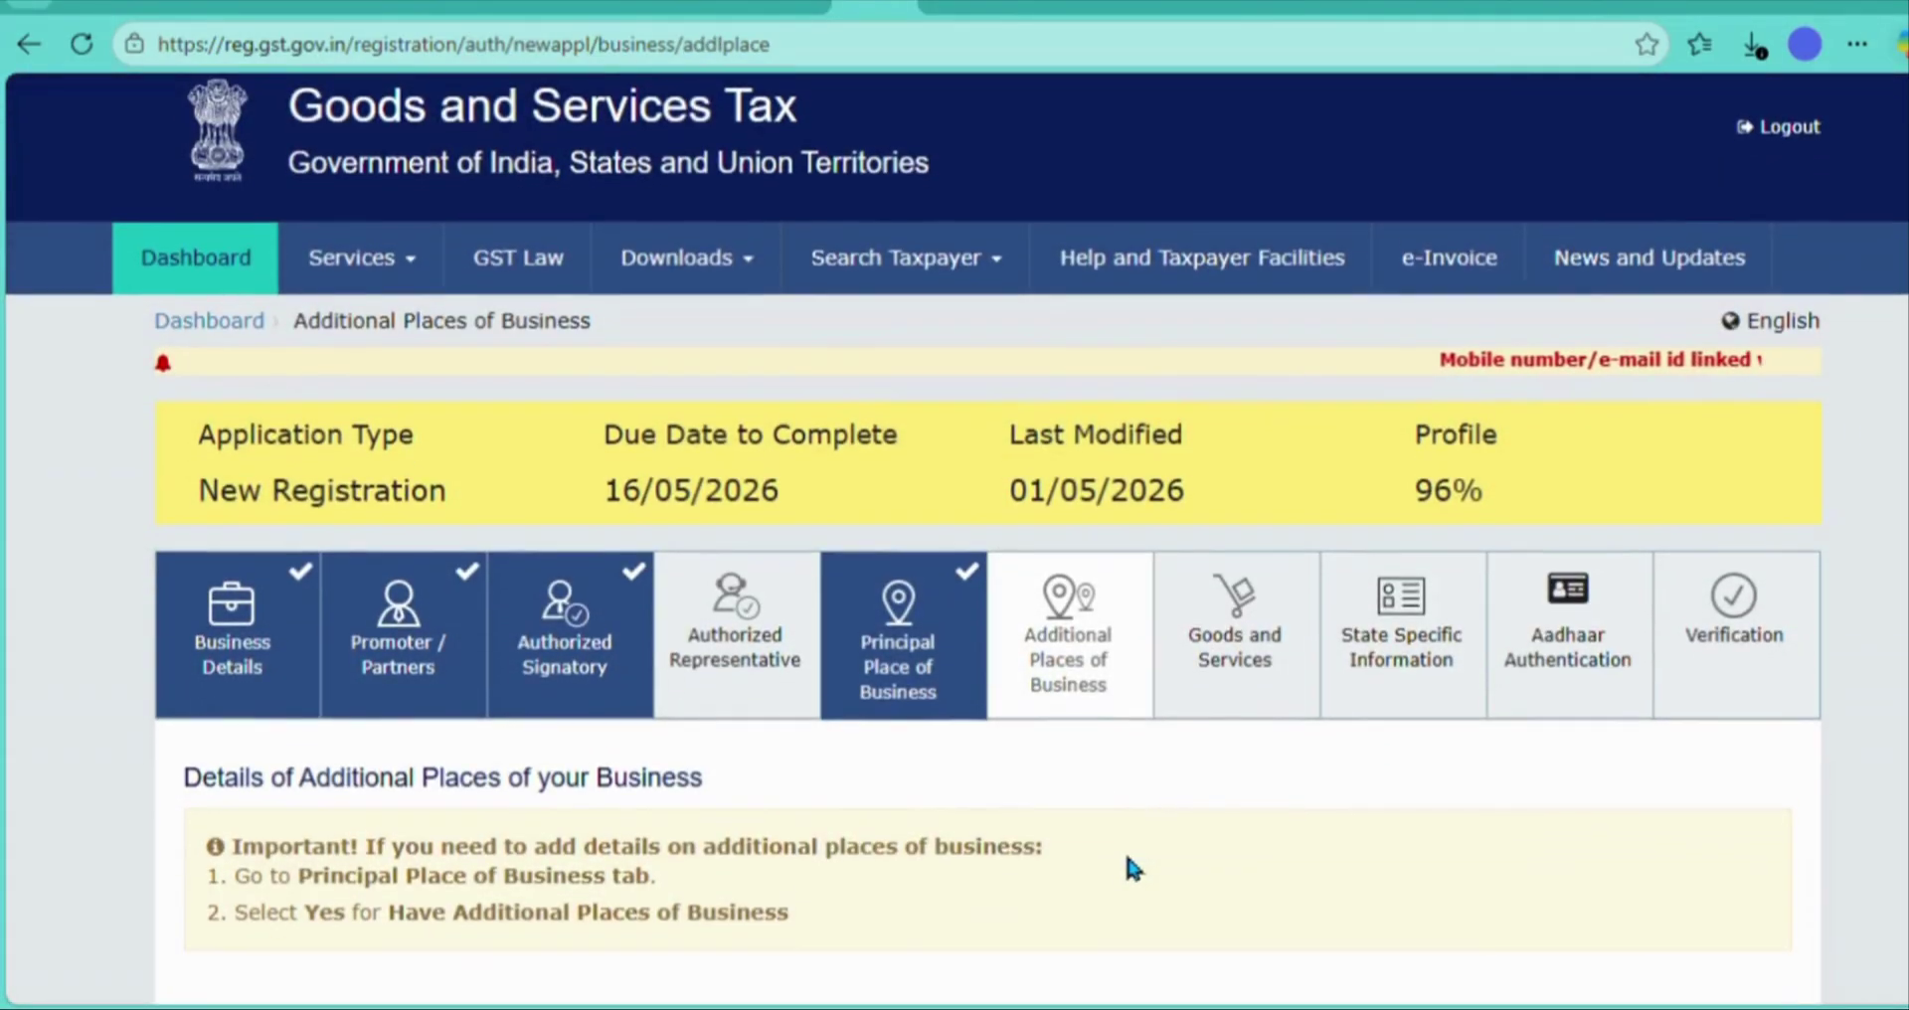
pyautogui.scroll(-3, 1132, 867)
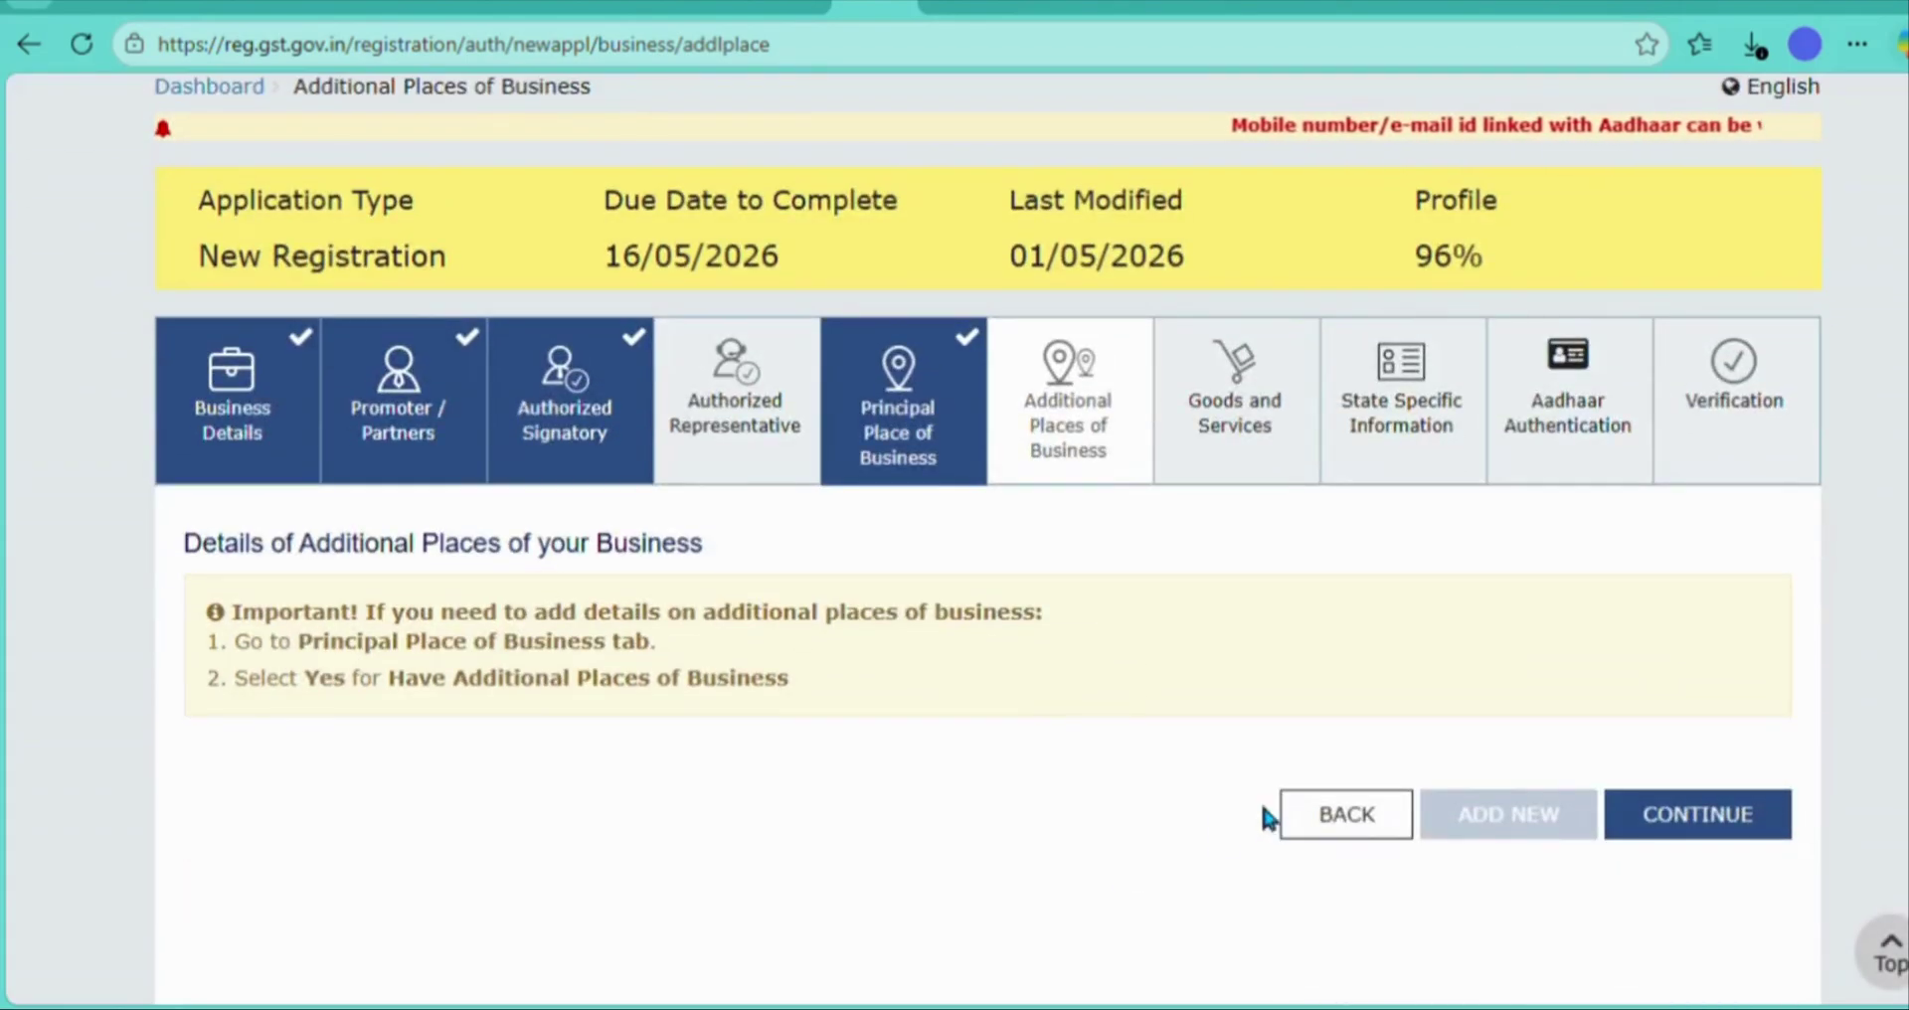
pyautogui.click(1723, 815)
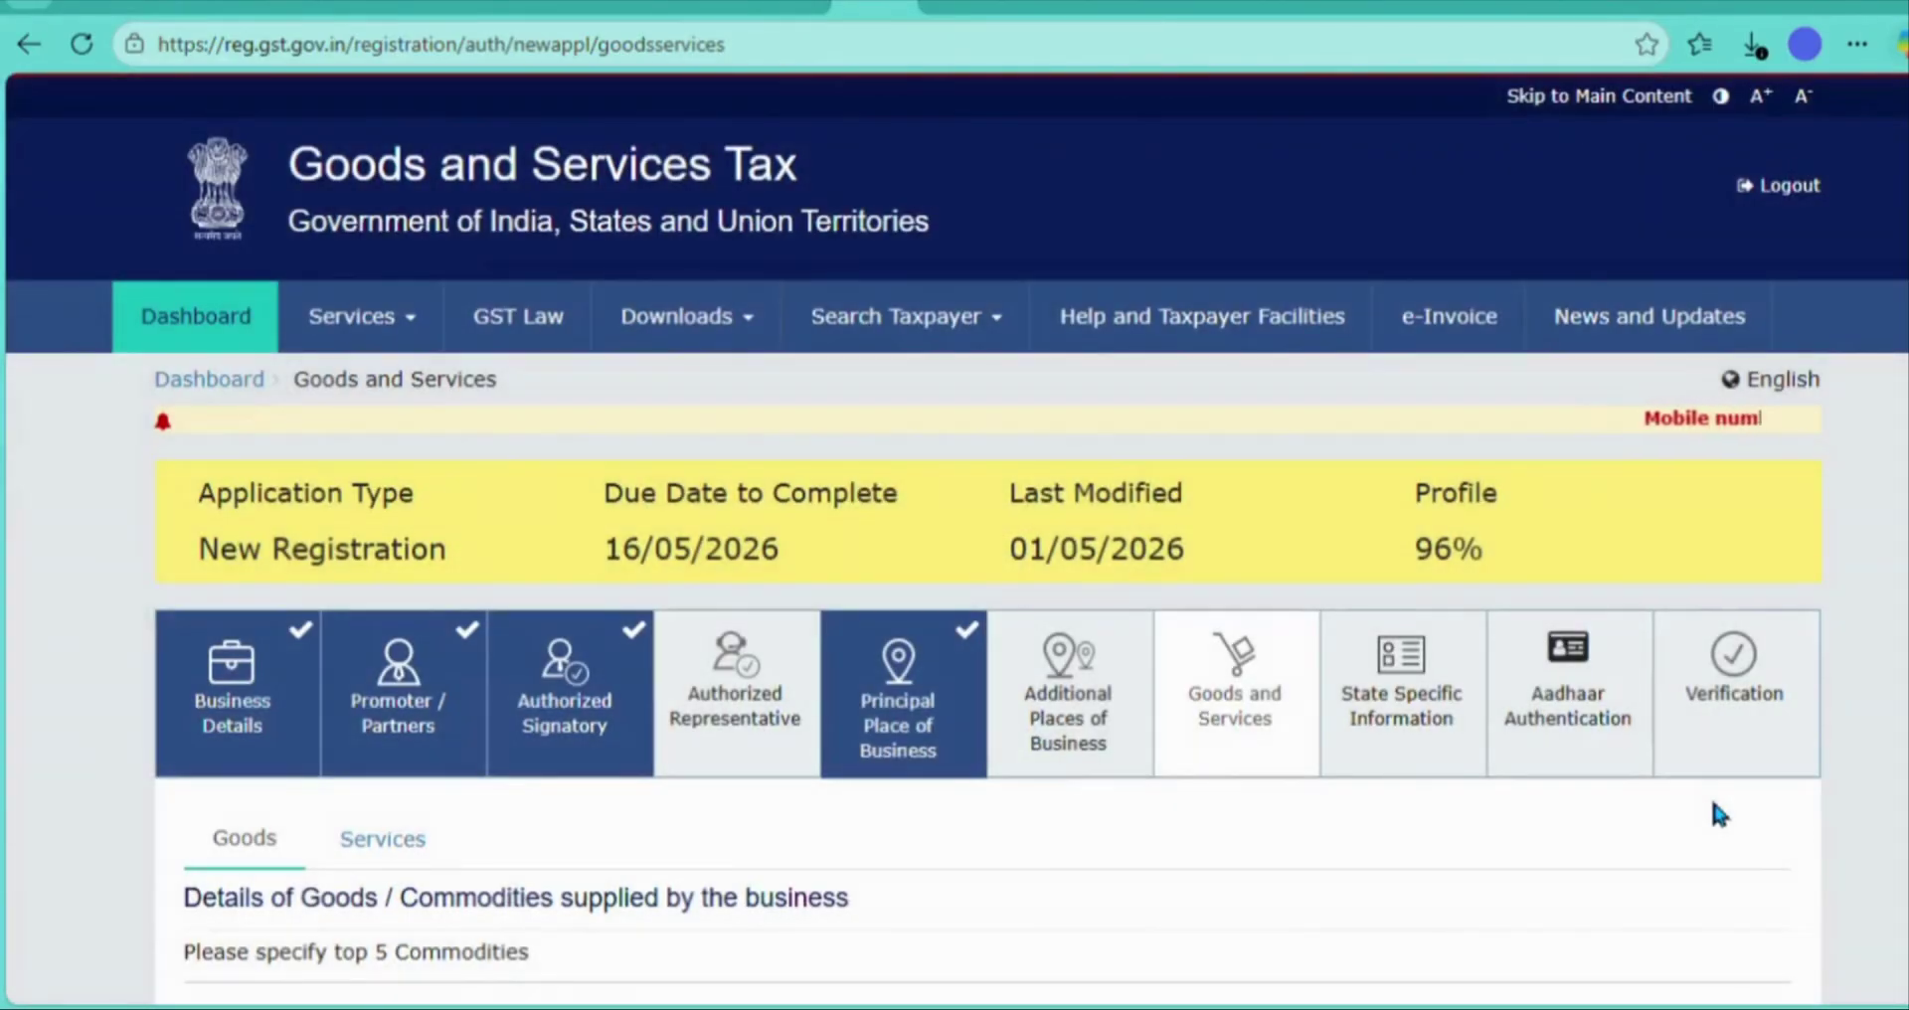
# - Add goods HSN 850440 static converters and service 995461 electrical installation, then save
pyautogui.scroll(-5, 1714, 806)
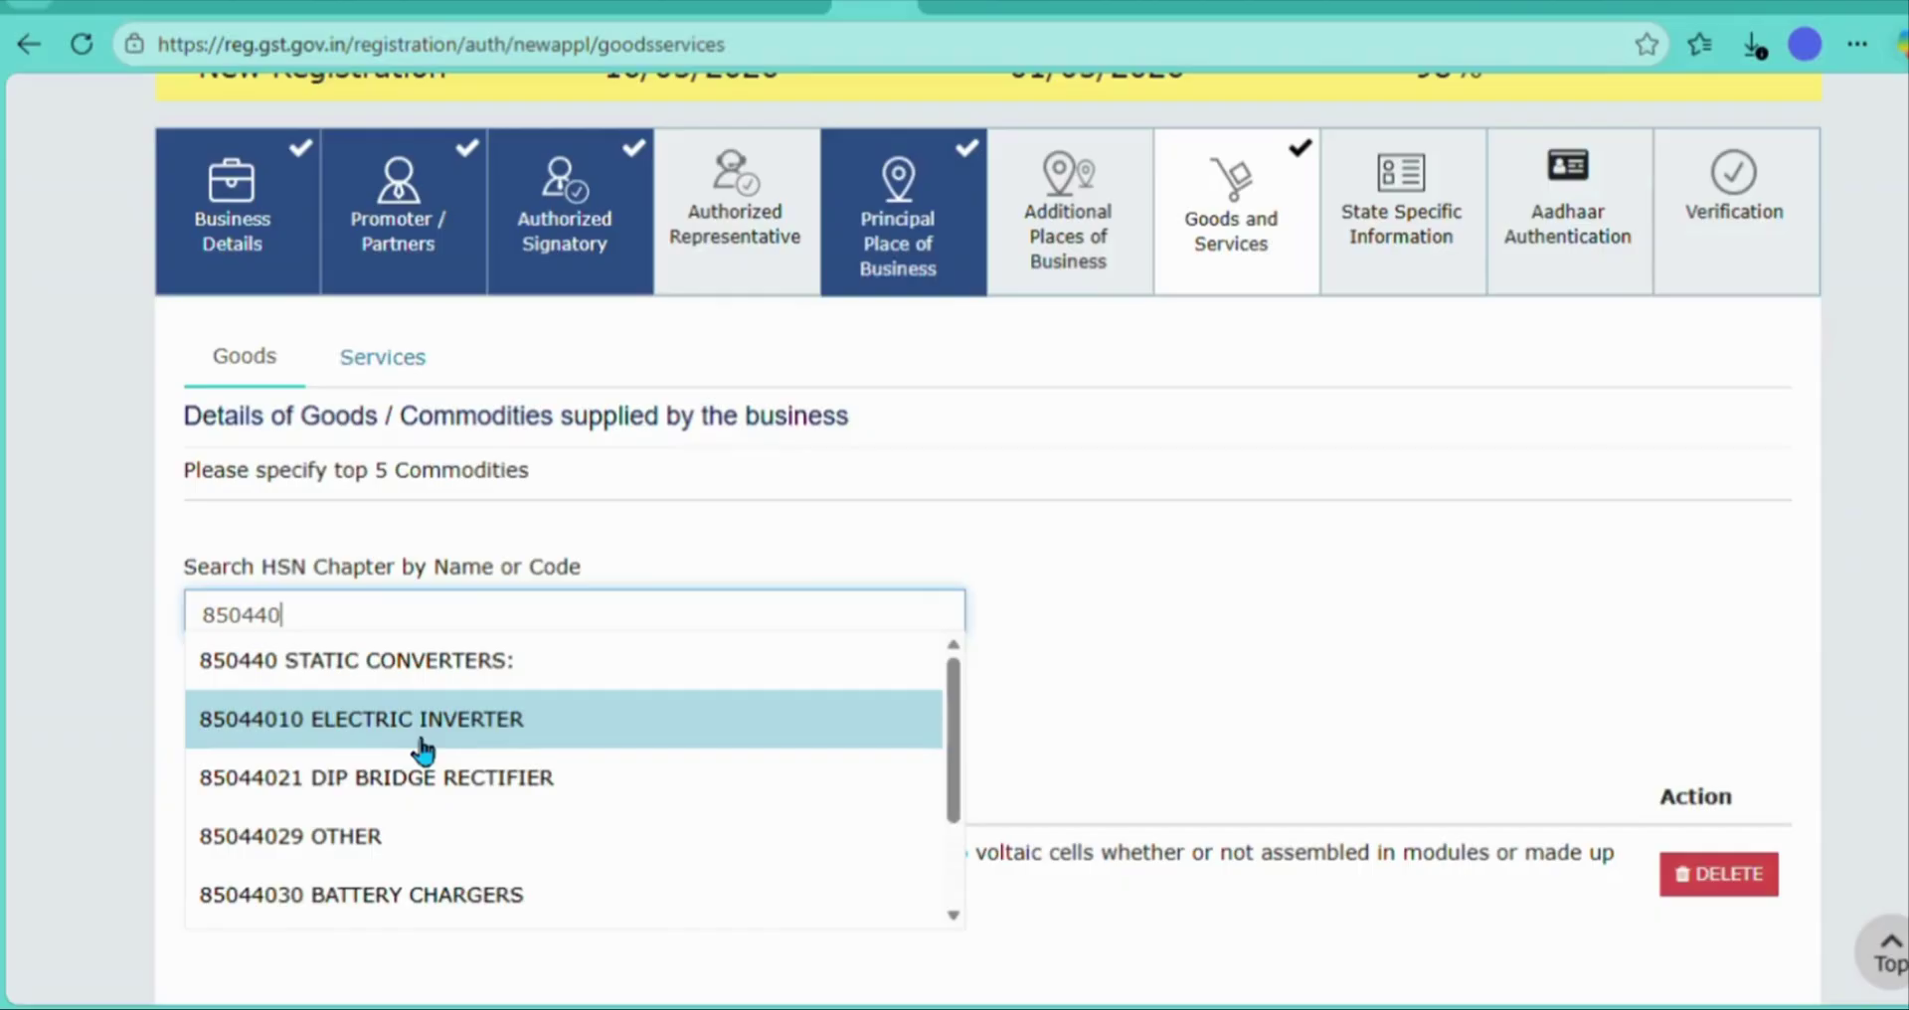
pyautogui.click(402, 660)
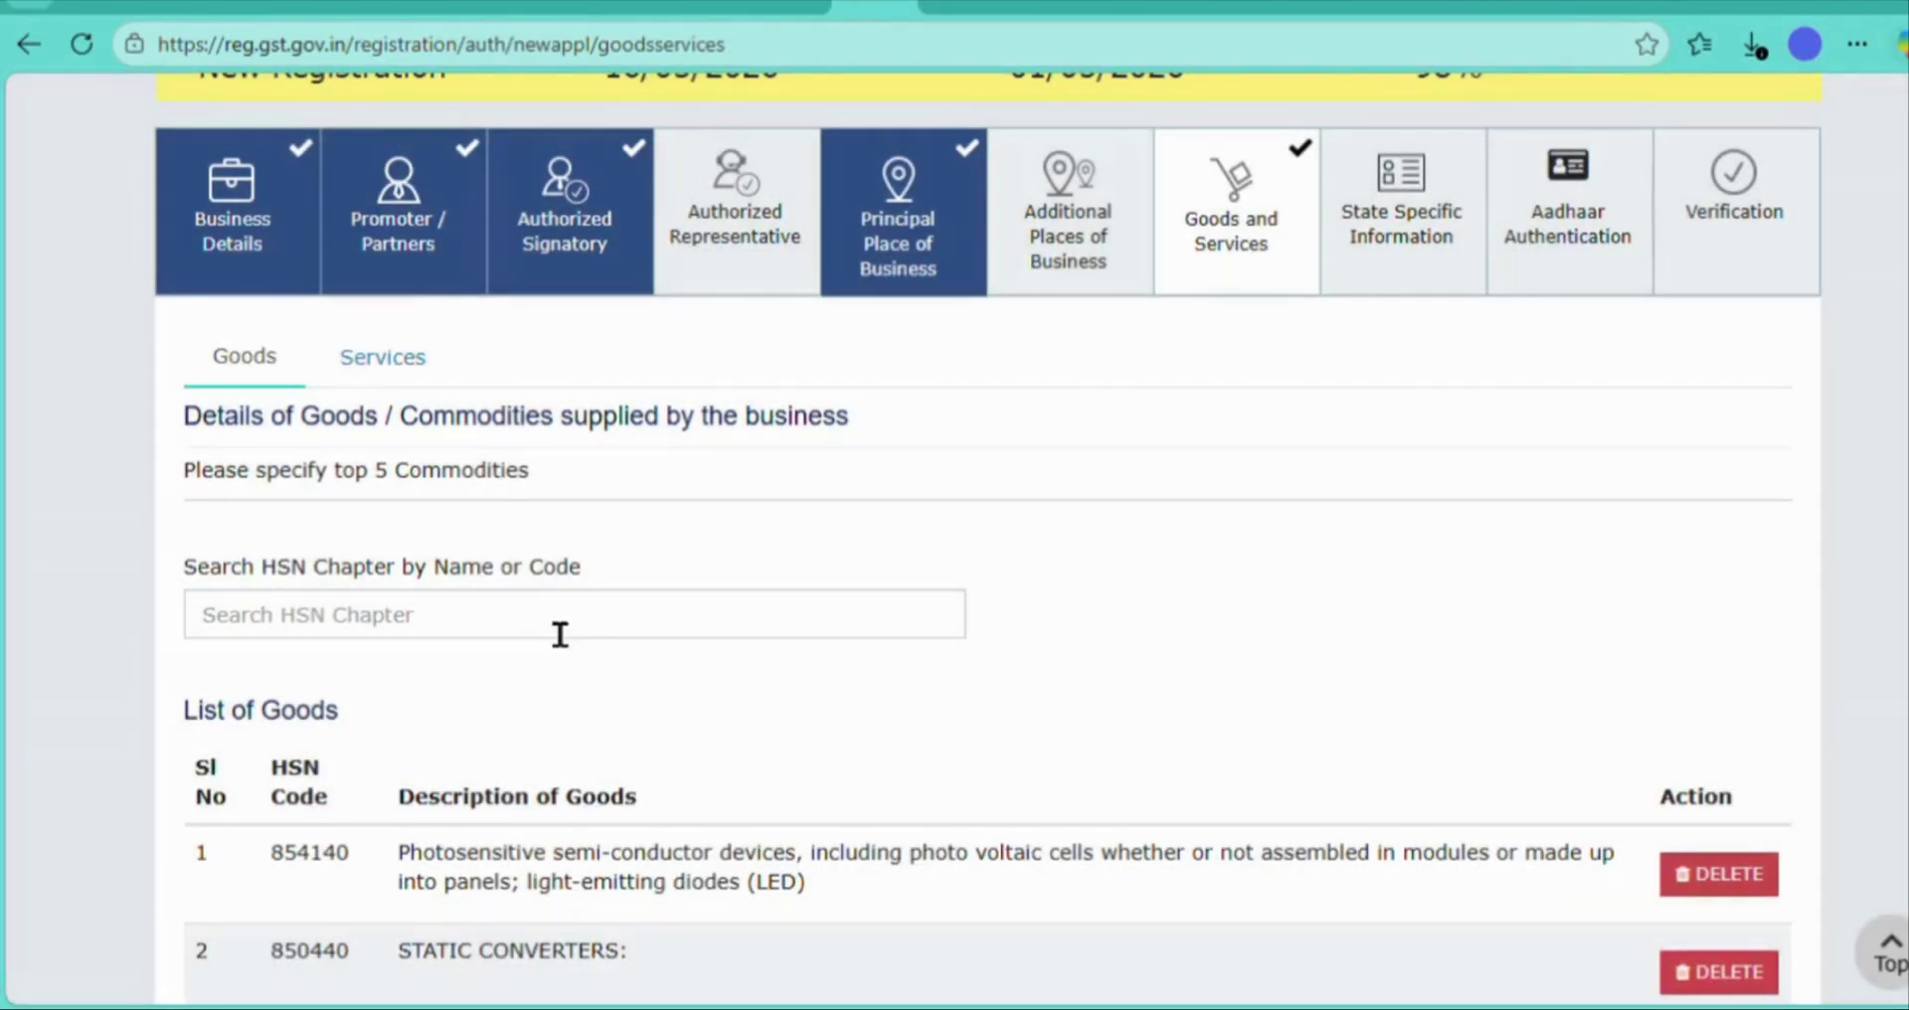
pyautogui.click(557, 630)
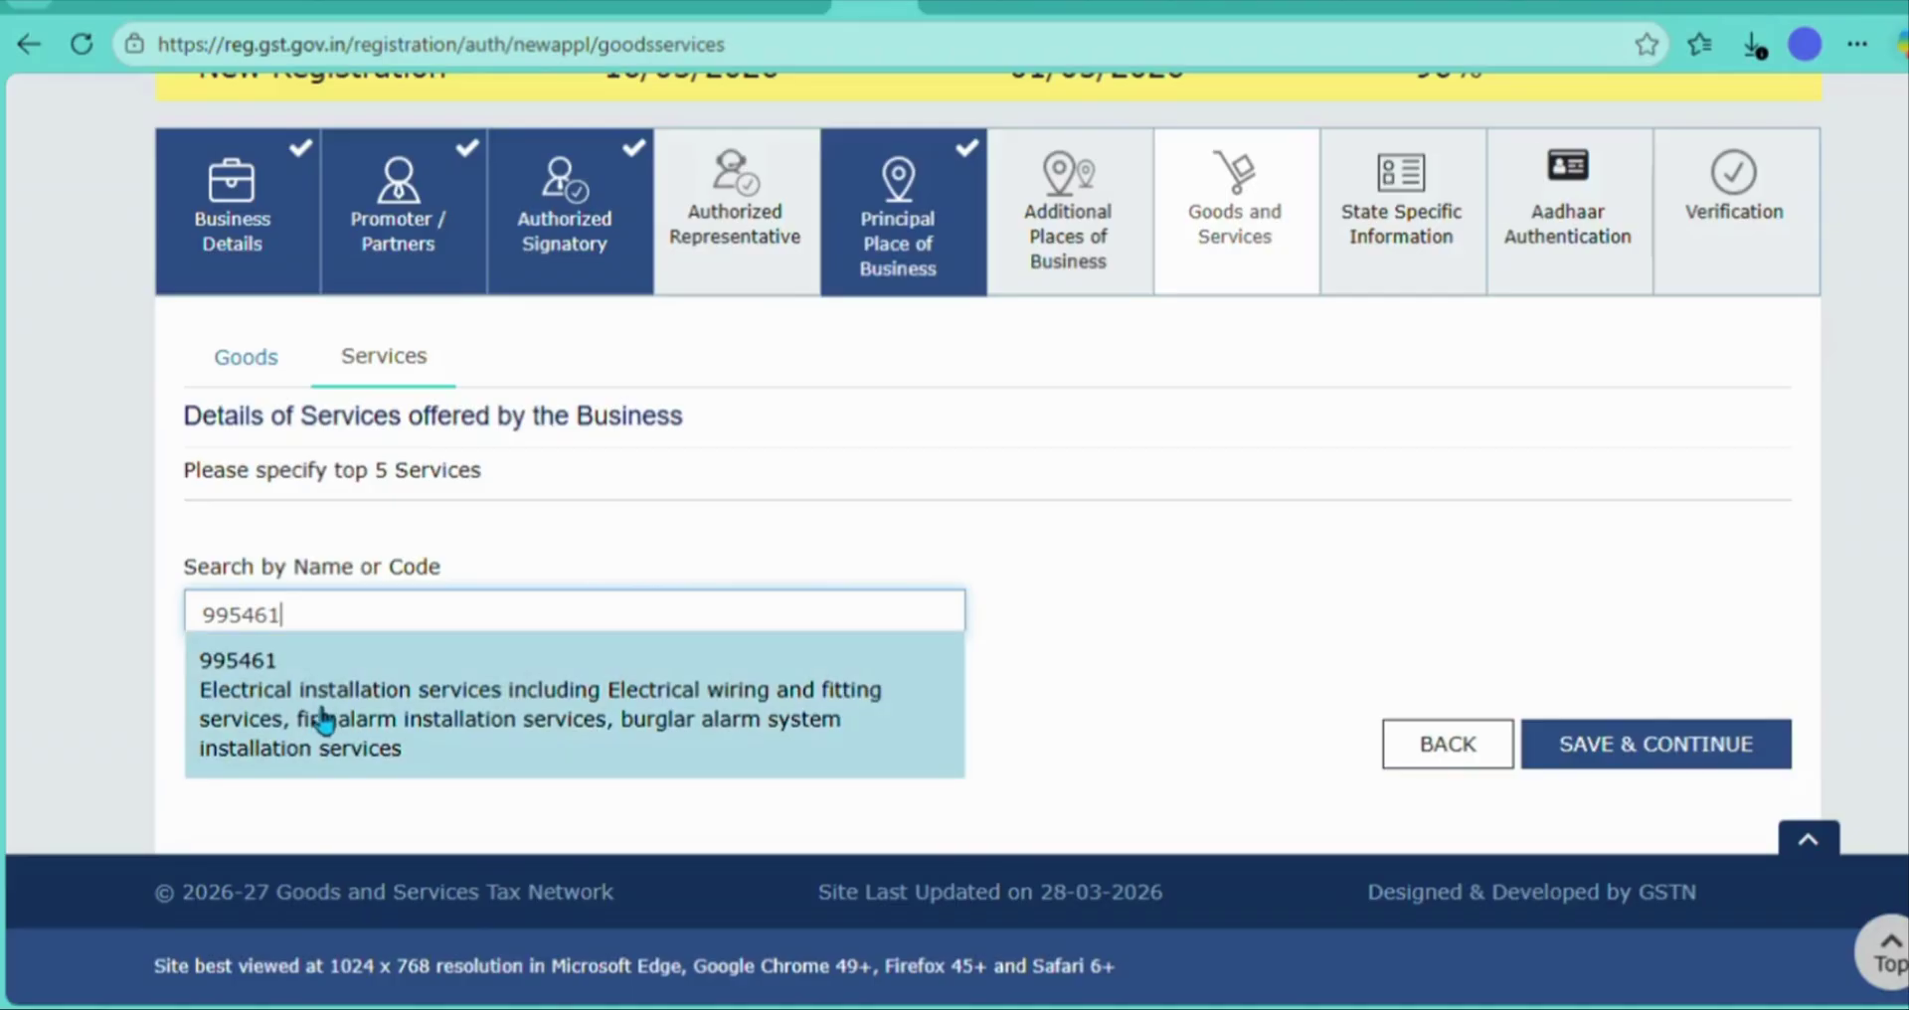
pyautogui.click(323, 718)
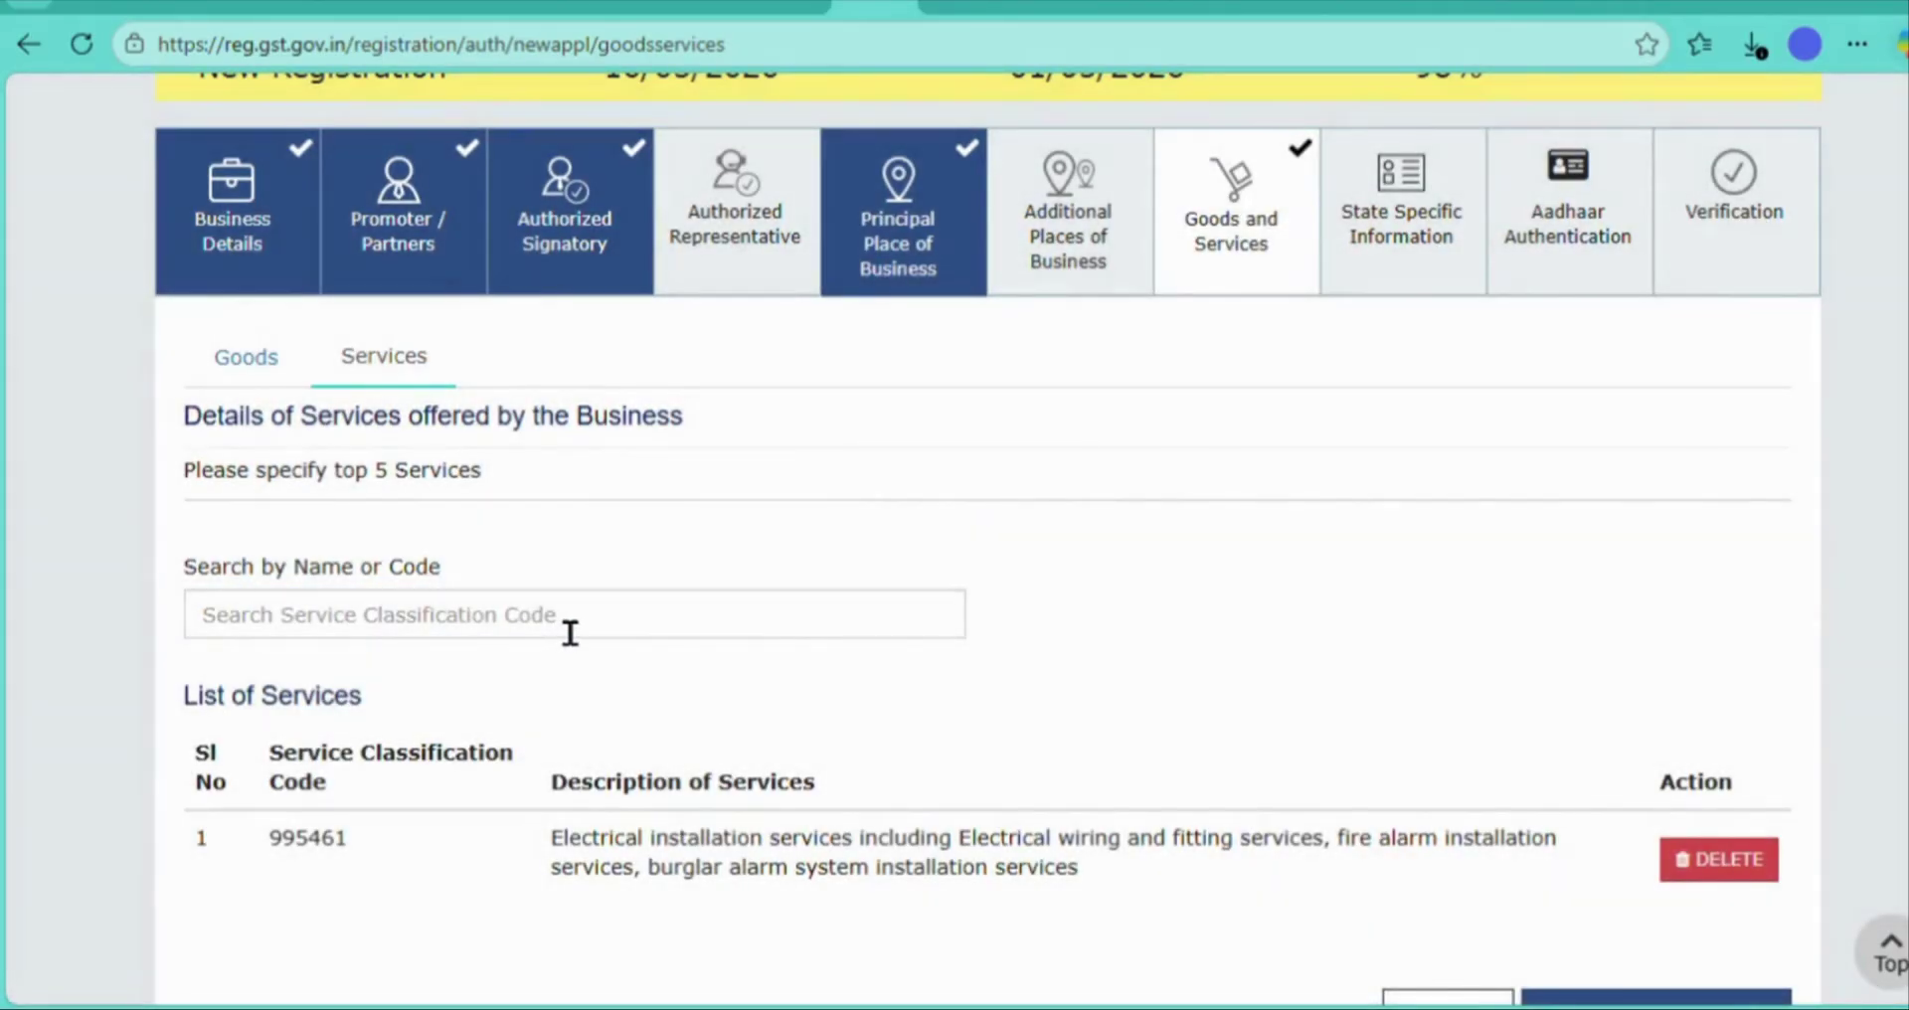
pyautogui.click(570, 633)
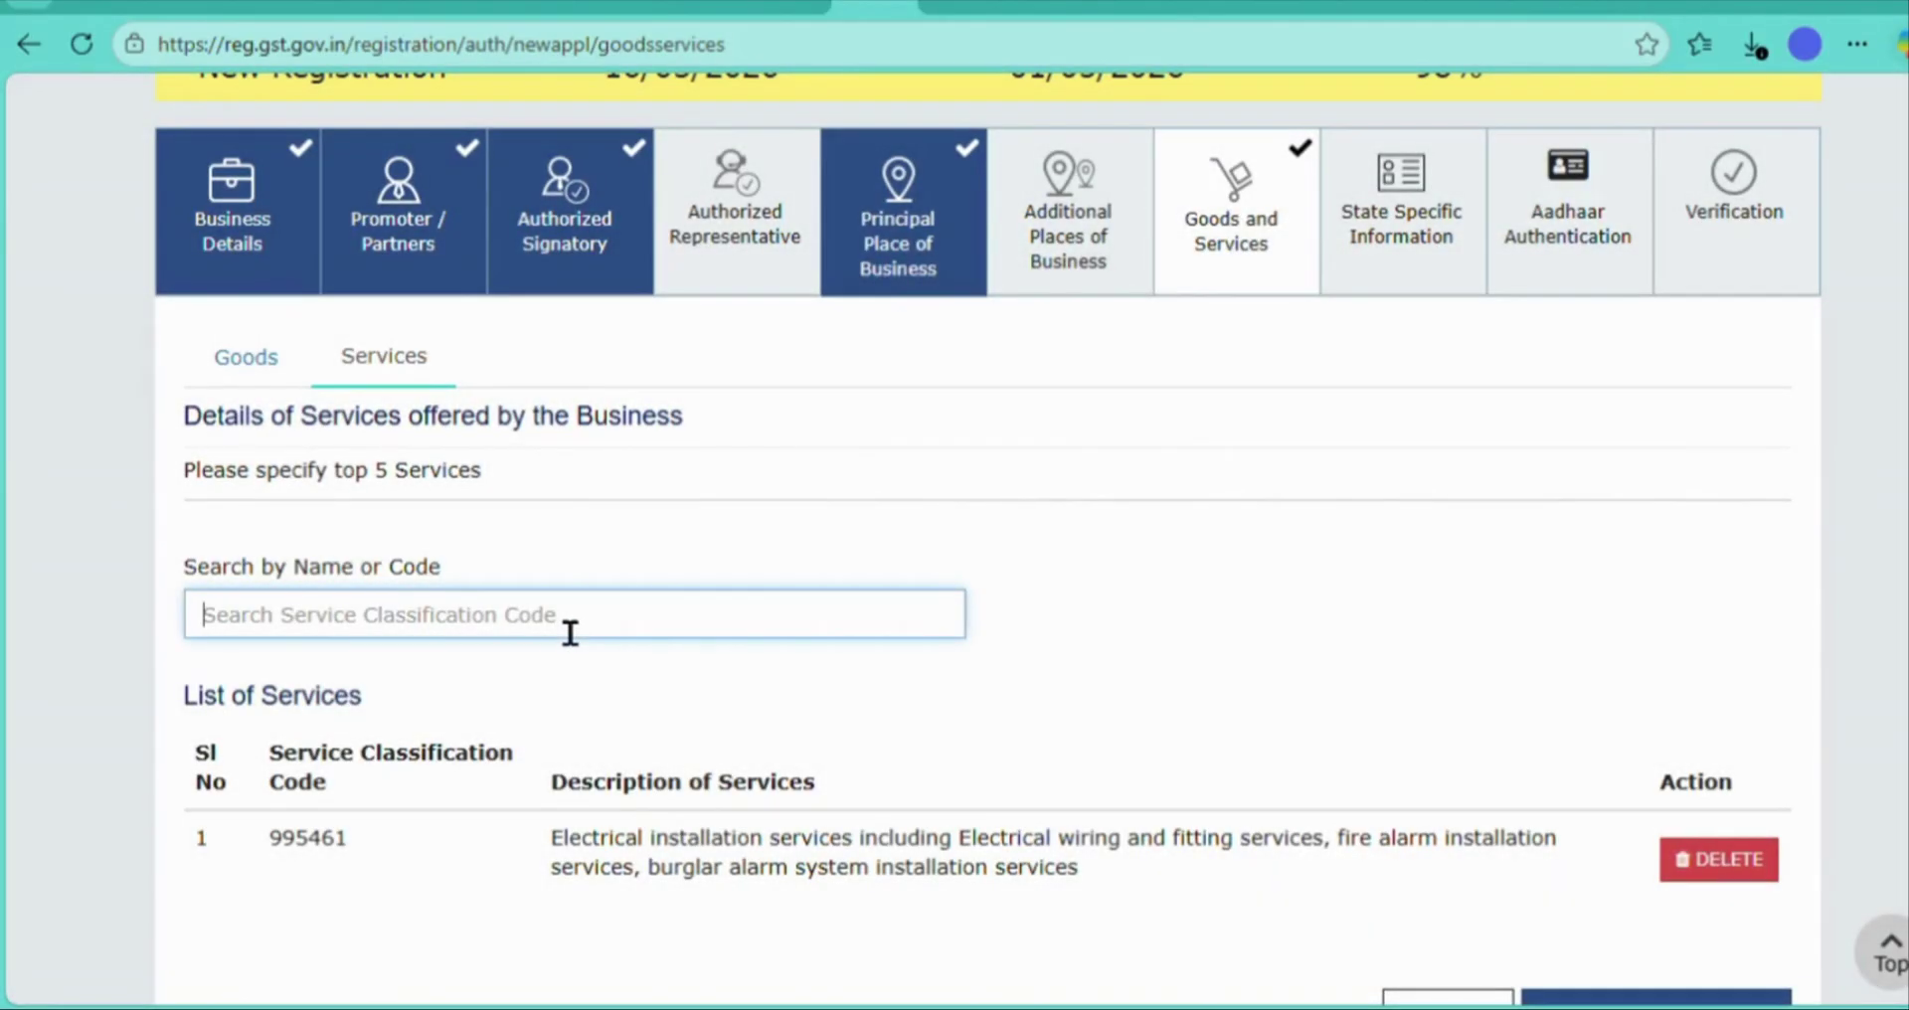
pyautogui.write('854140')
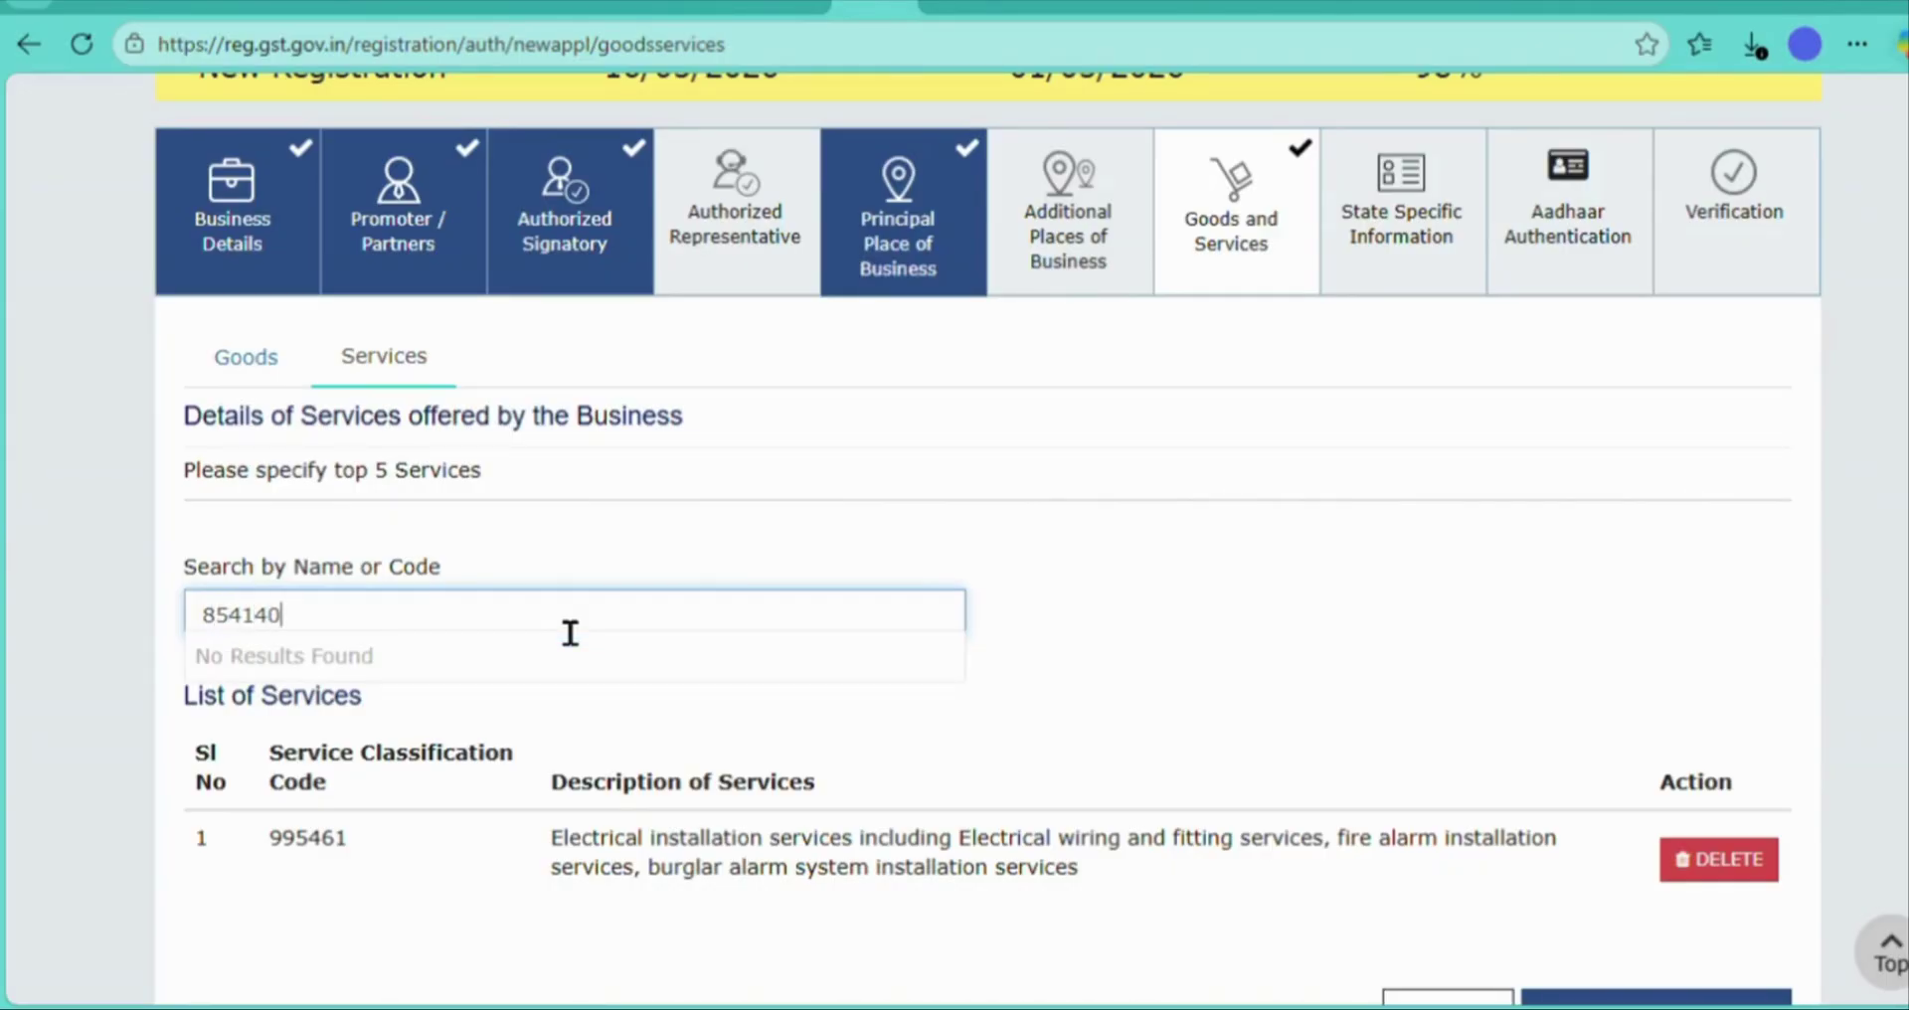
pyautogui.scroll(-3, 570, 634)
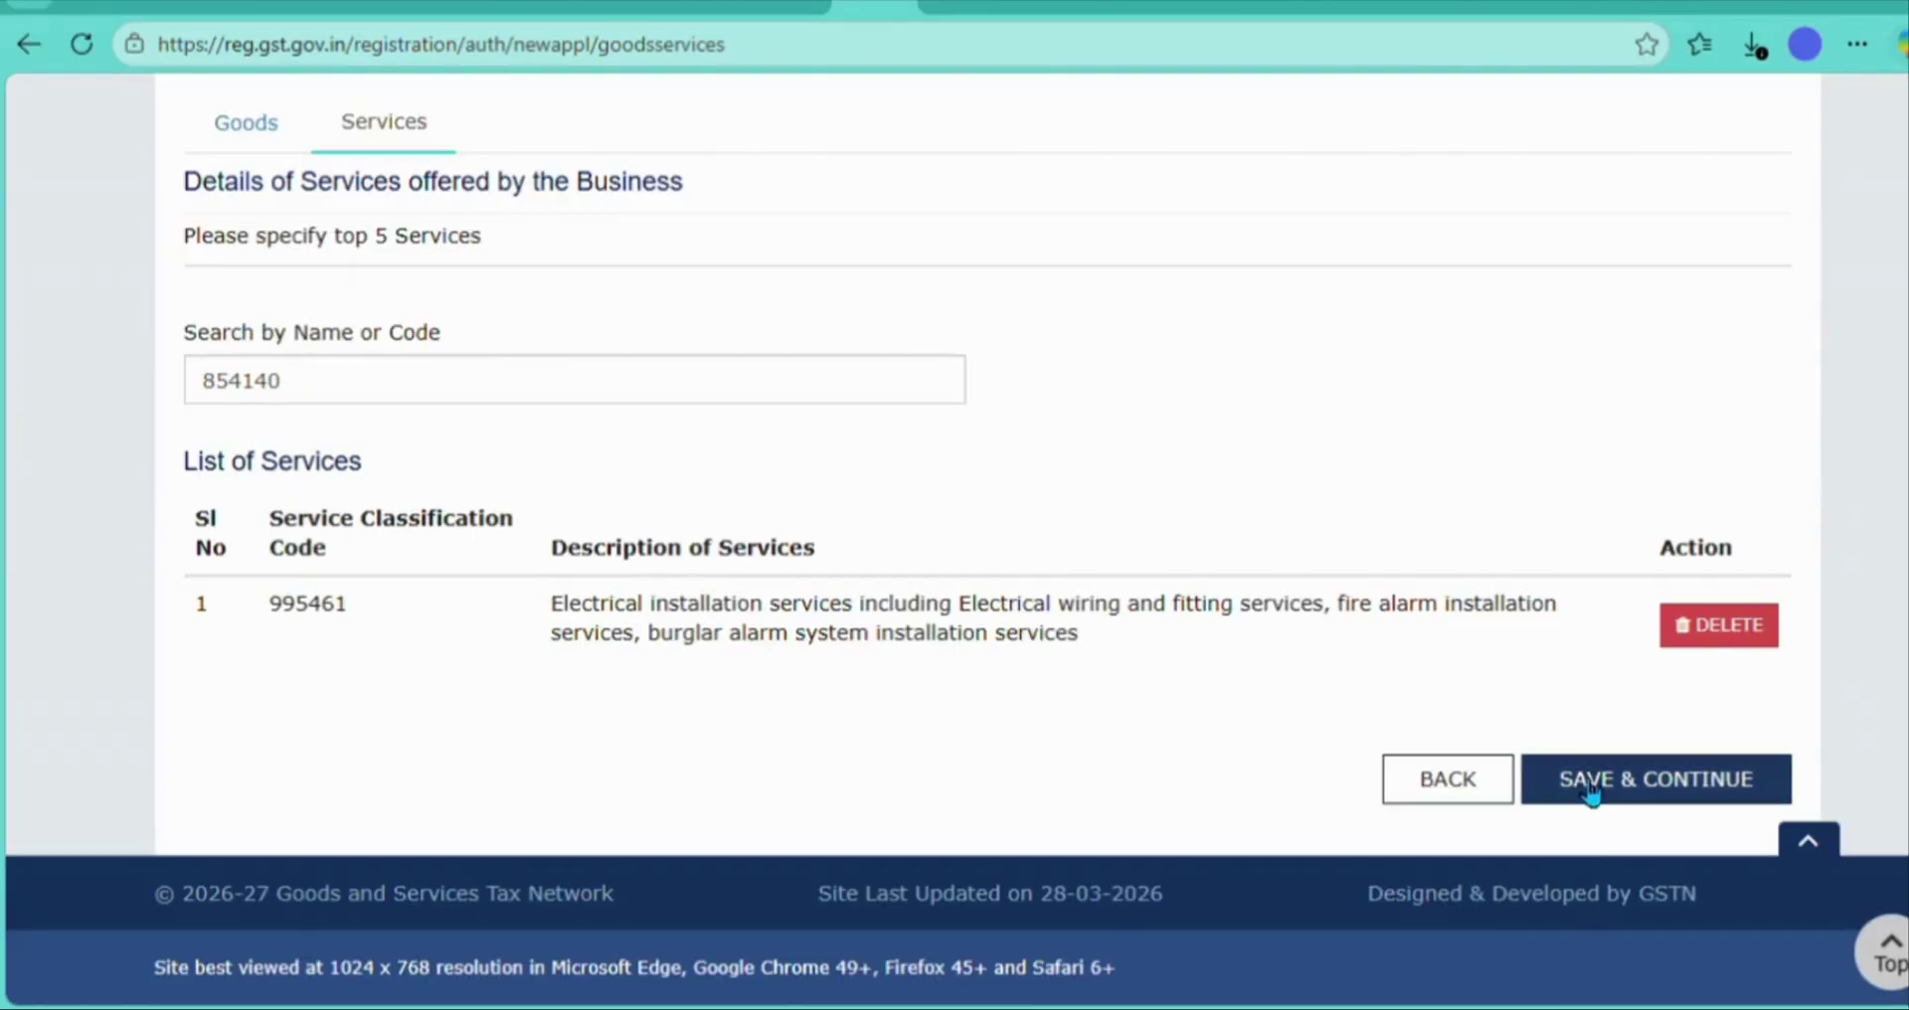
pyautogui.click(1583, 781)
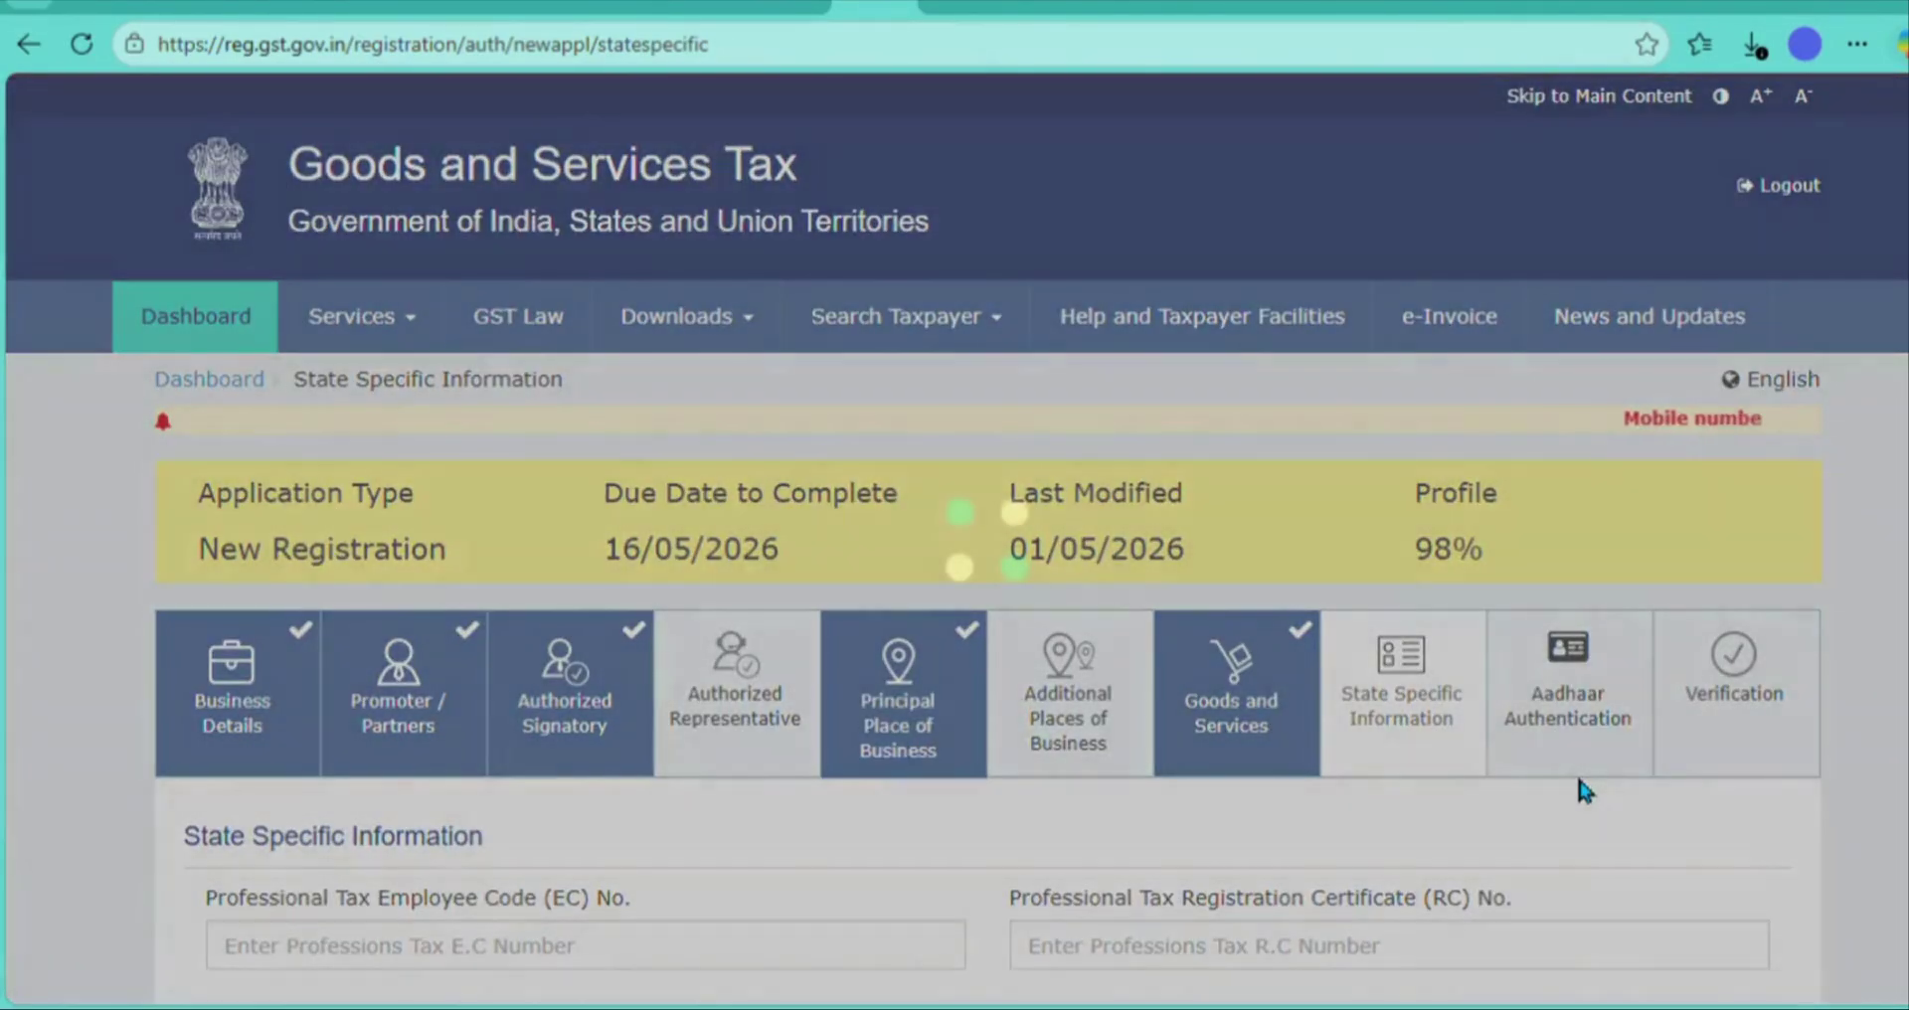
# - Save State Specific Information blank and Aadhaar authentication as Yes, acknowledging the warning
pyautogui.scroll(-4, 1581, 786)
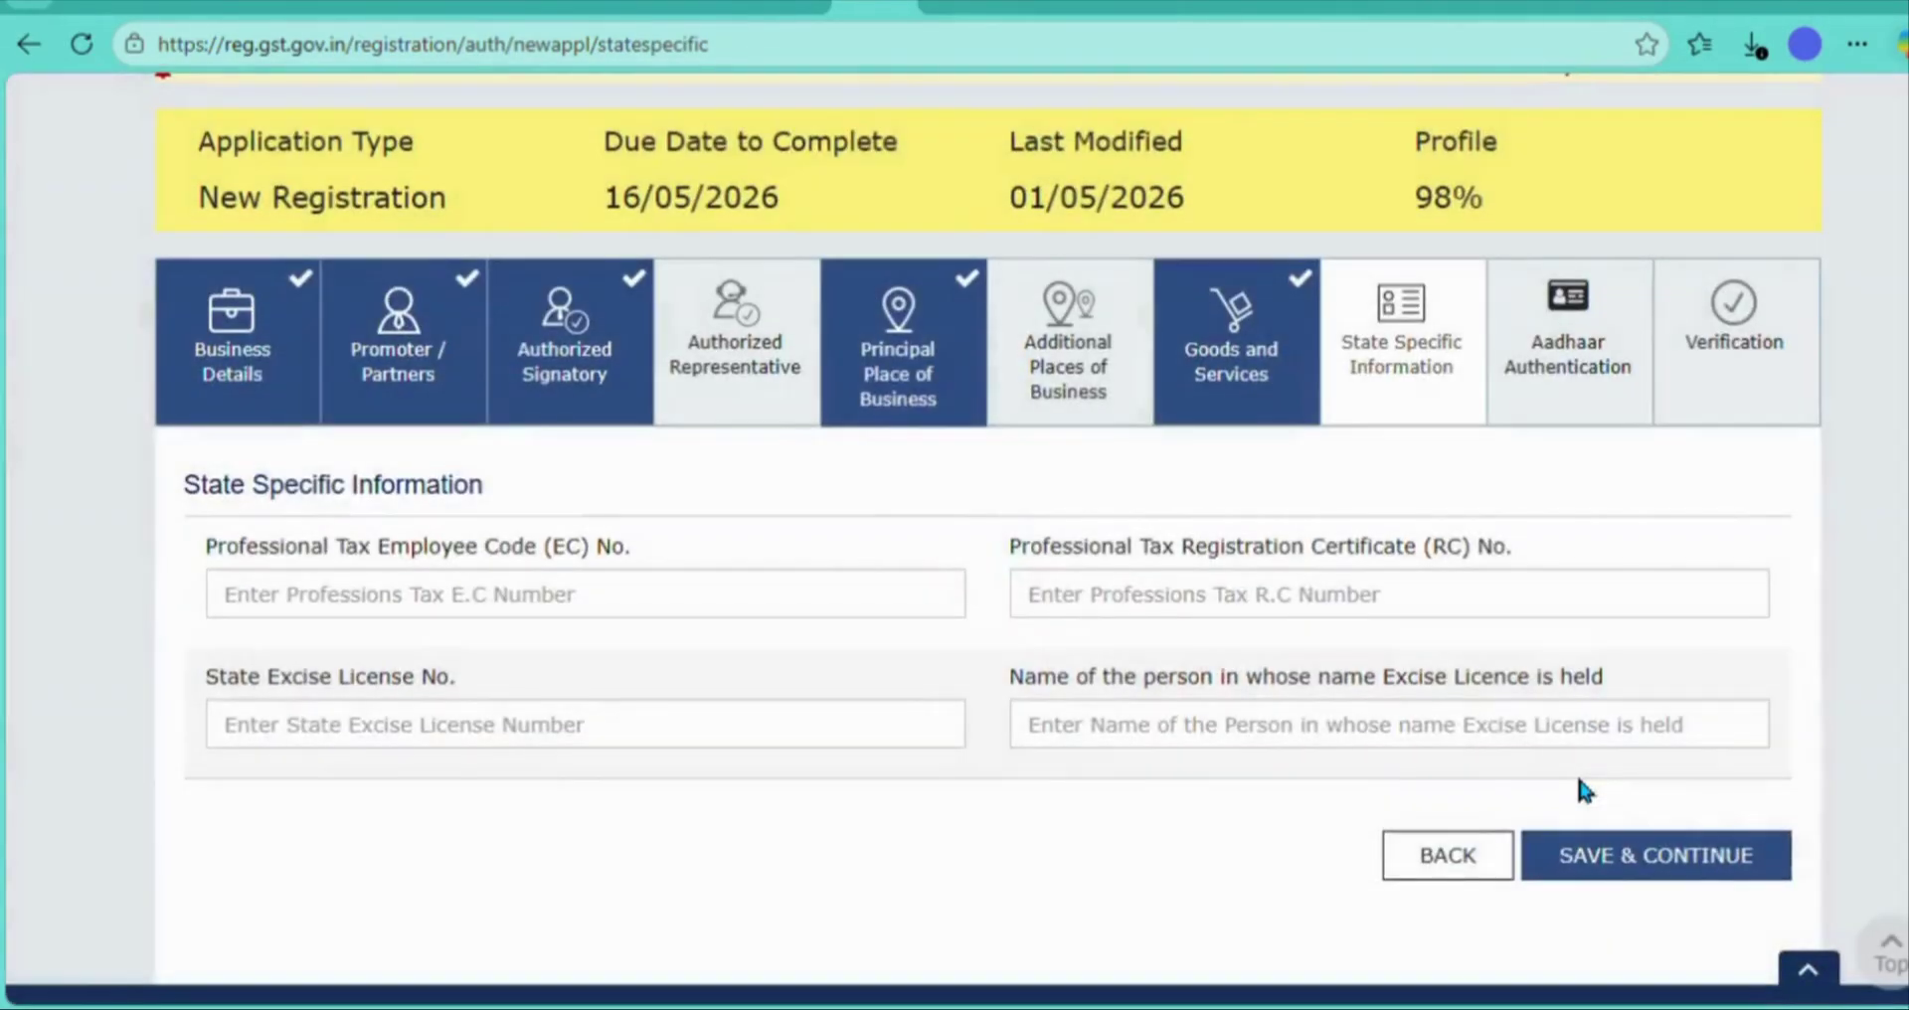
pyautogui.click(1612, 854)
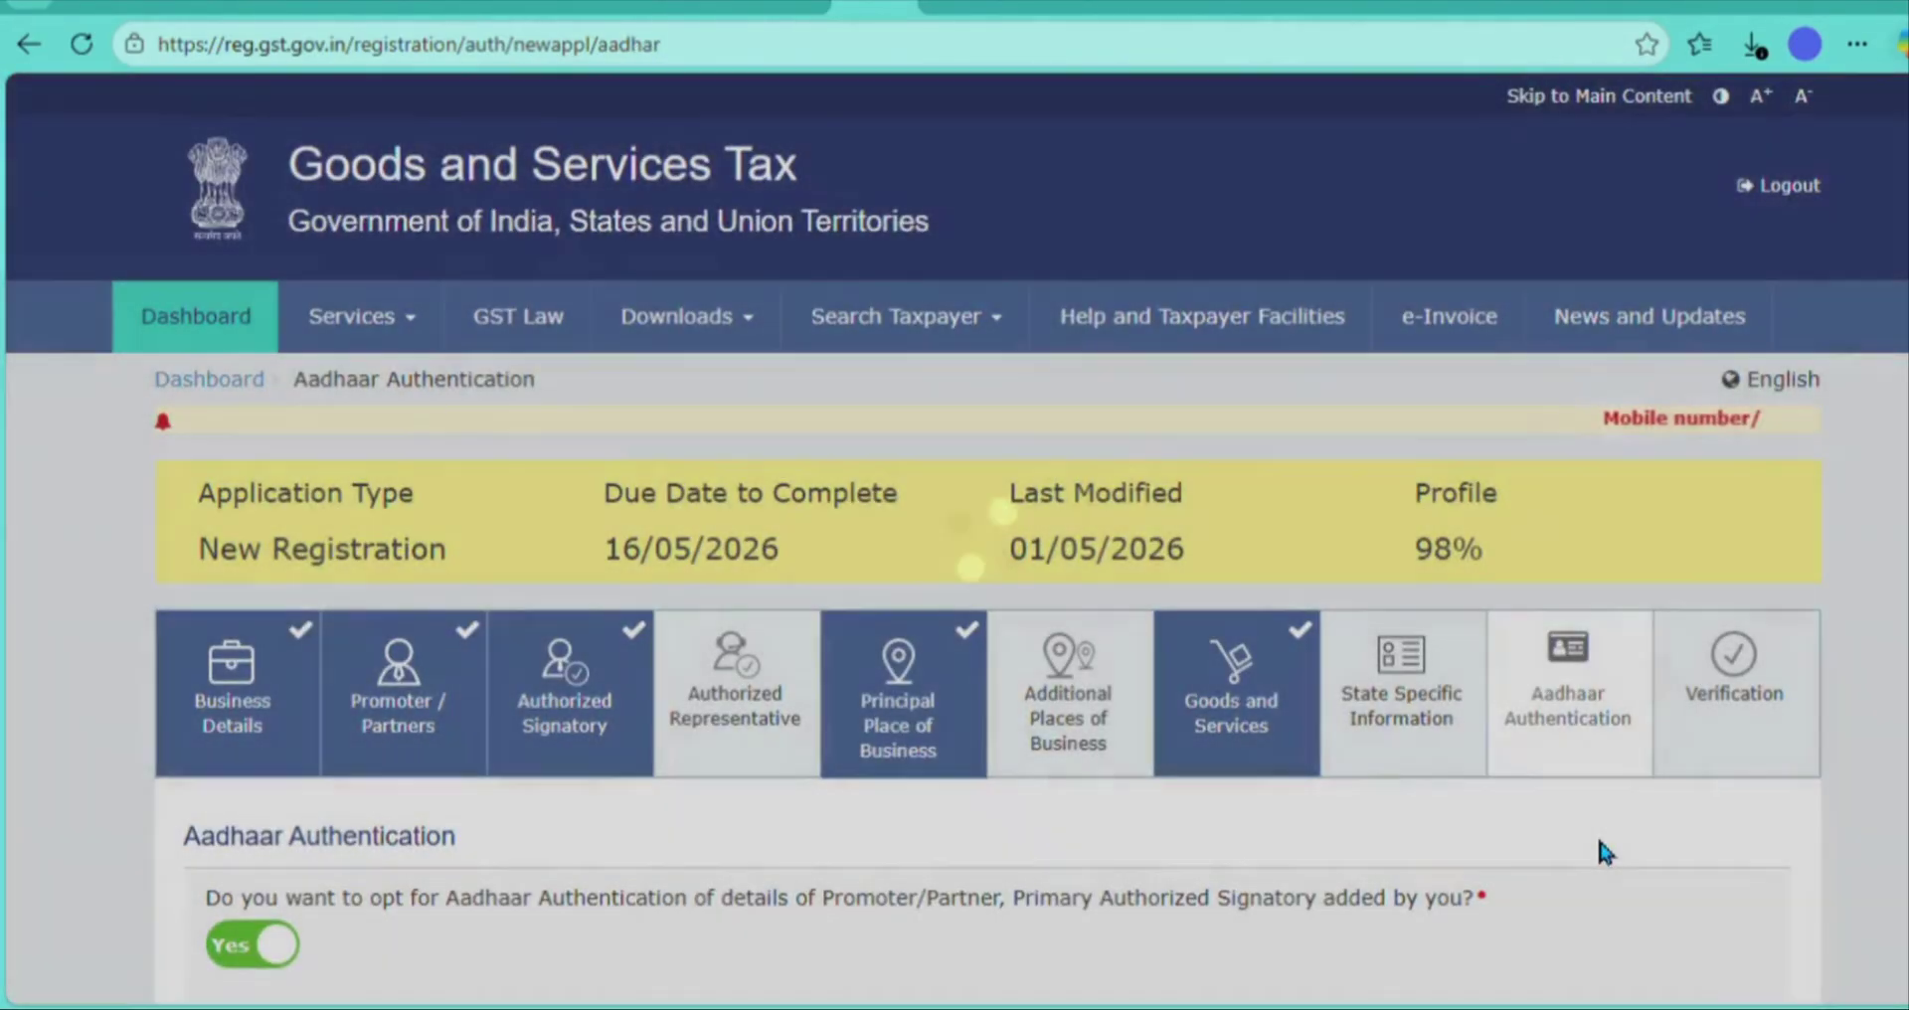
pyautogui.scroll(-5, 1599, 851)
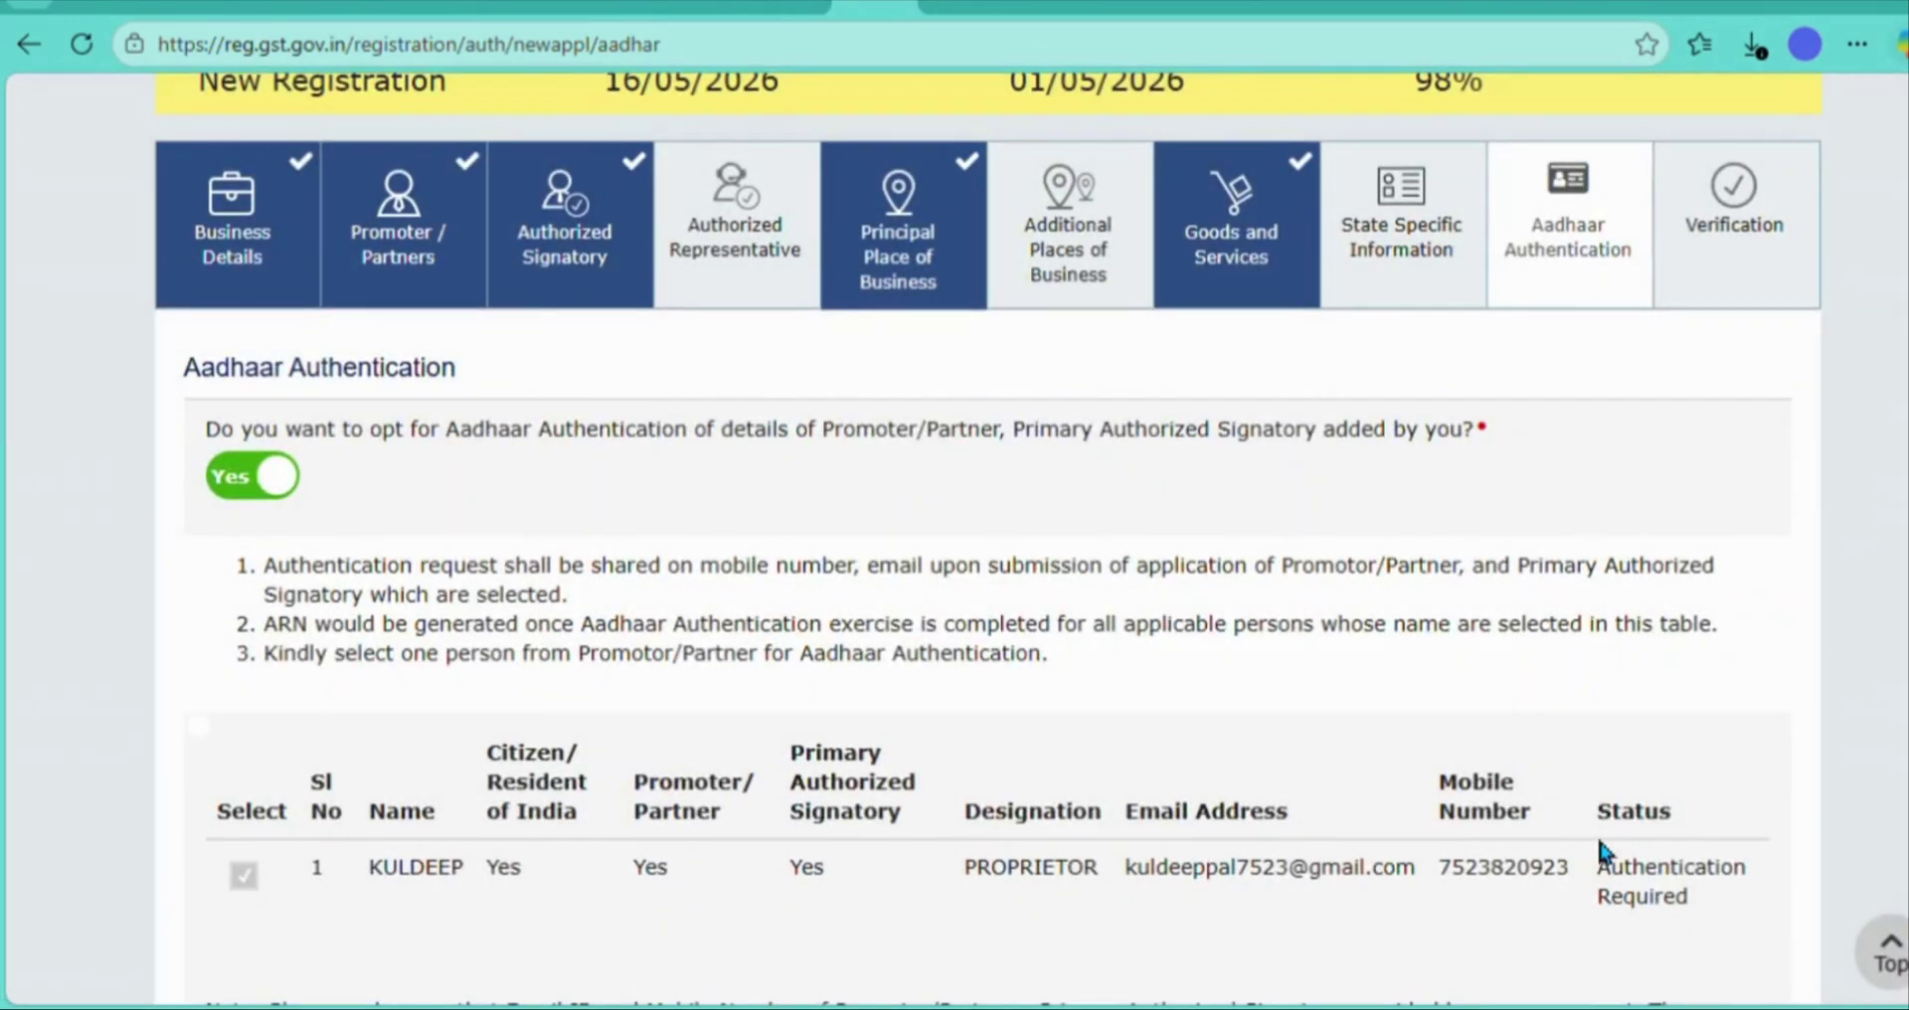
pyautogui.scroll(-3, 1601, 854)
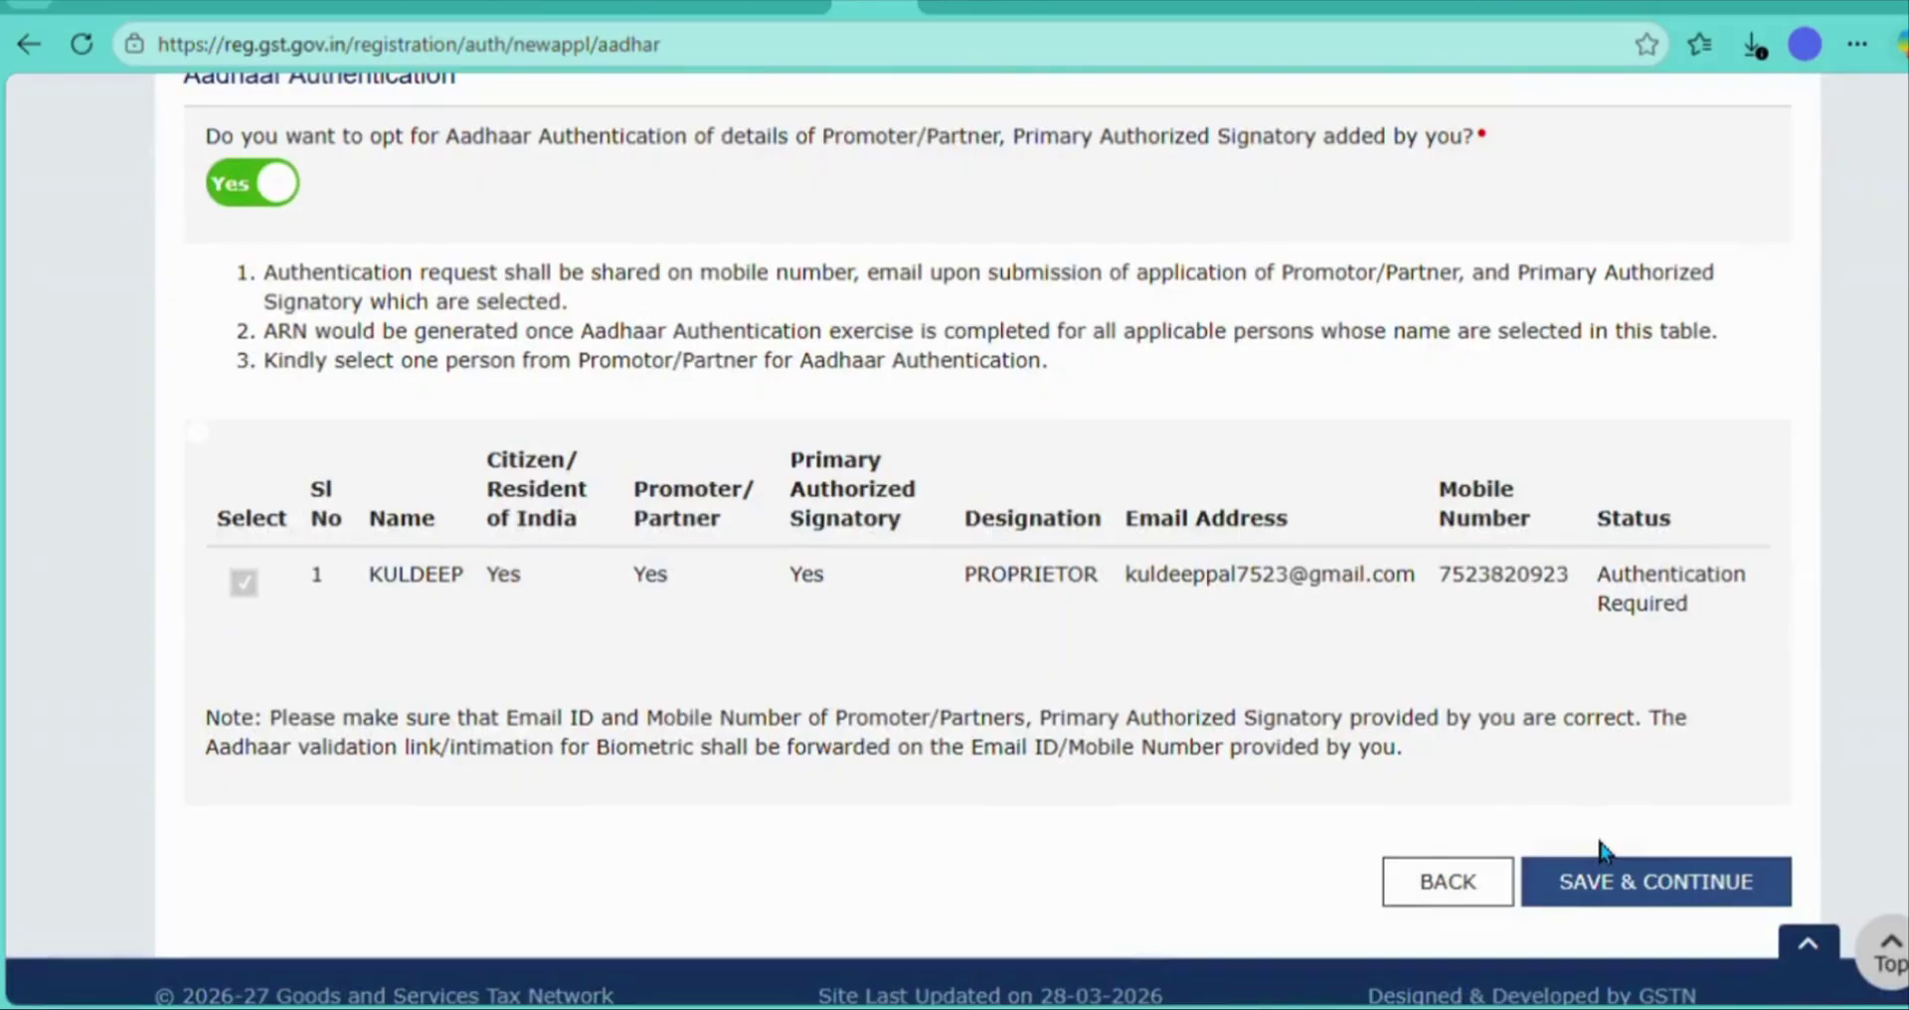
pyautogui.click(1664, 885)
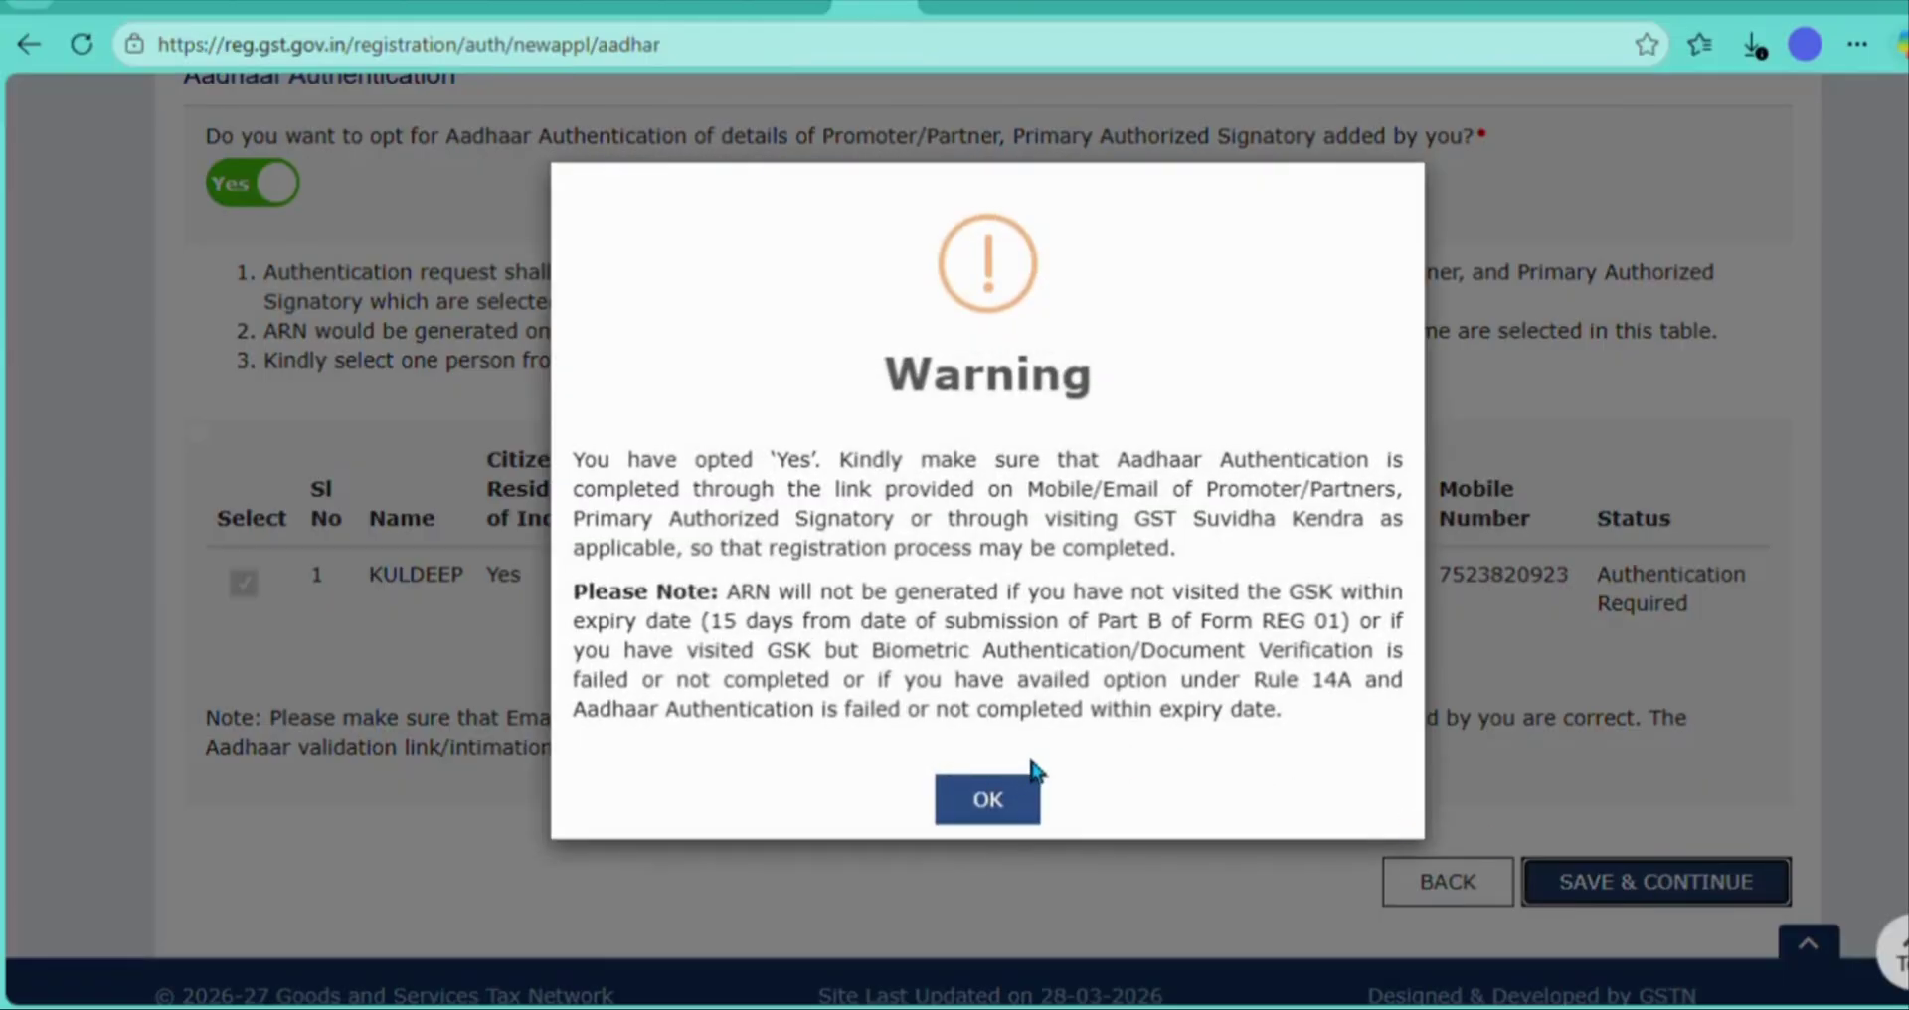
pyautogui.click(982, 796)
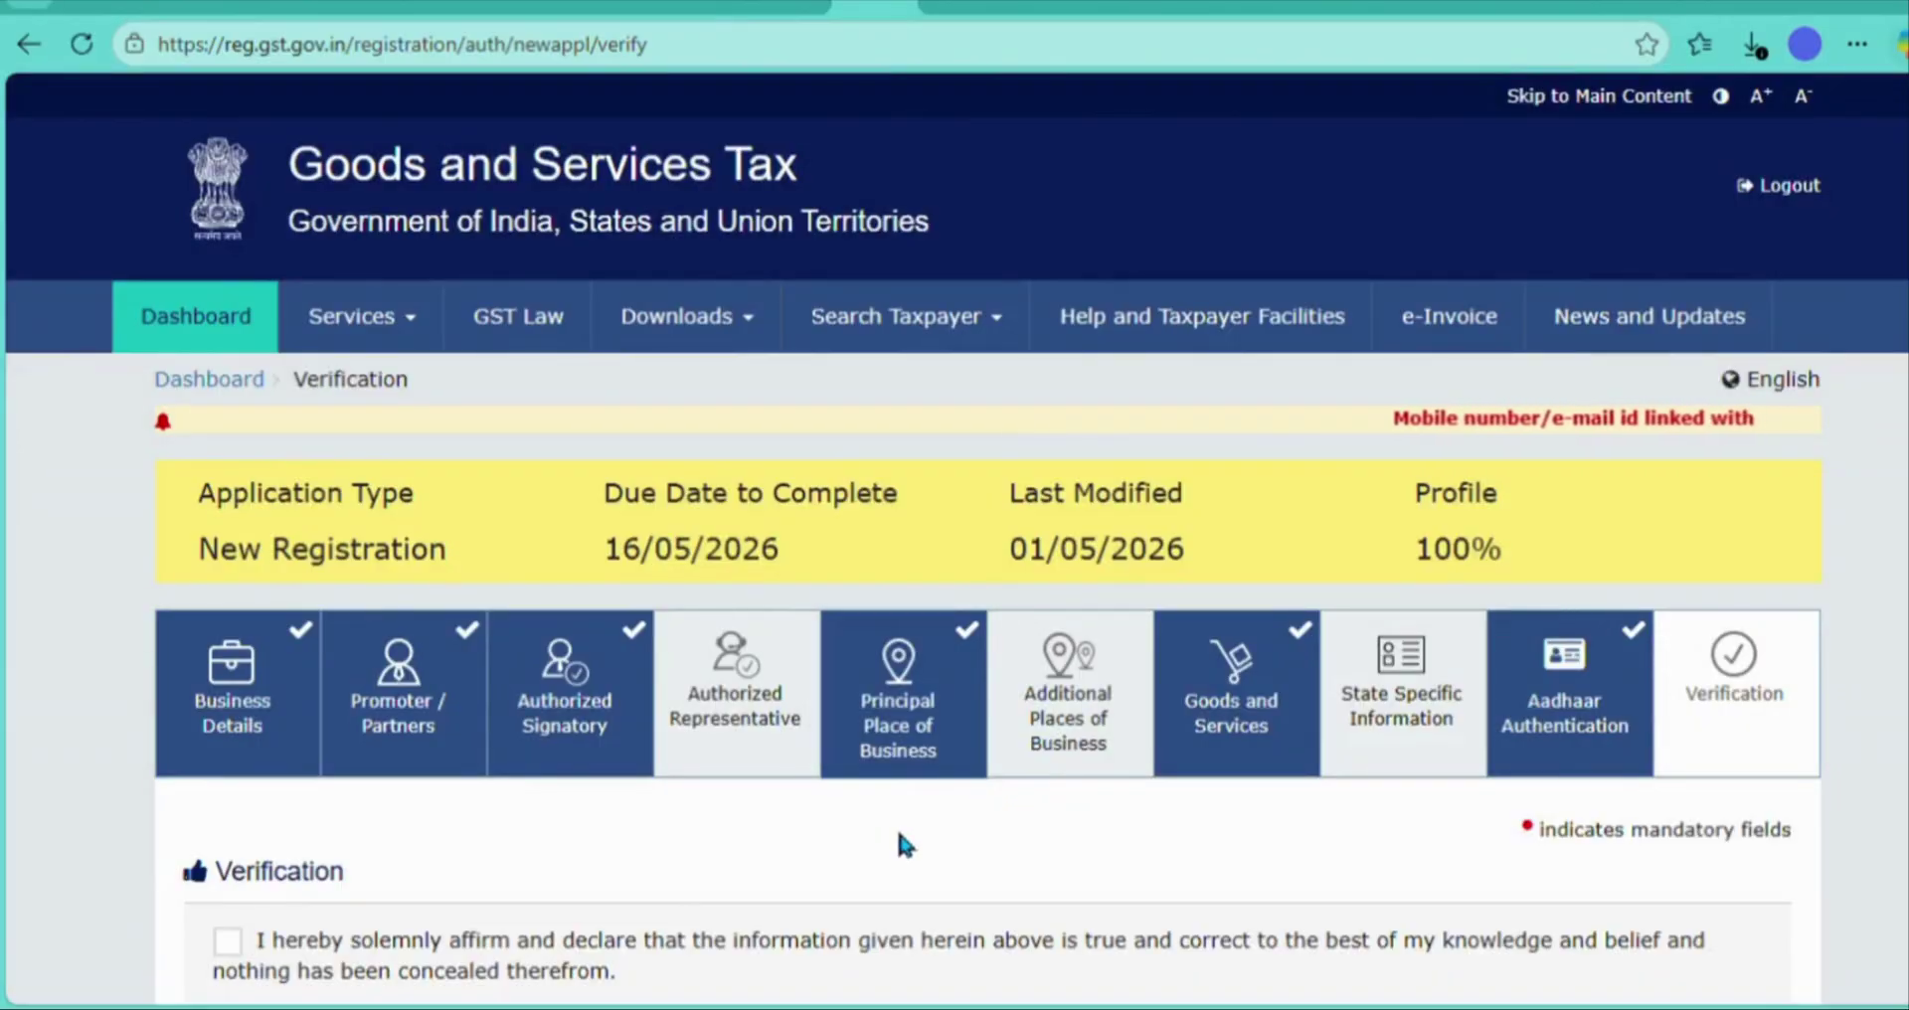
# - Tick the verification declaration and enter KANPUR as the place
pyautogui.scroll(-5, 902, 843)
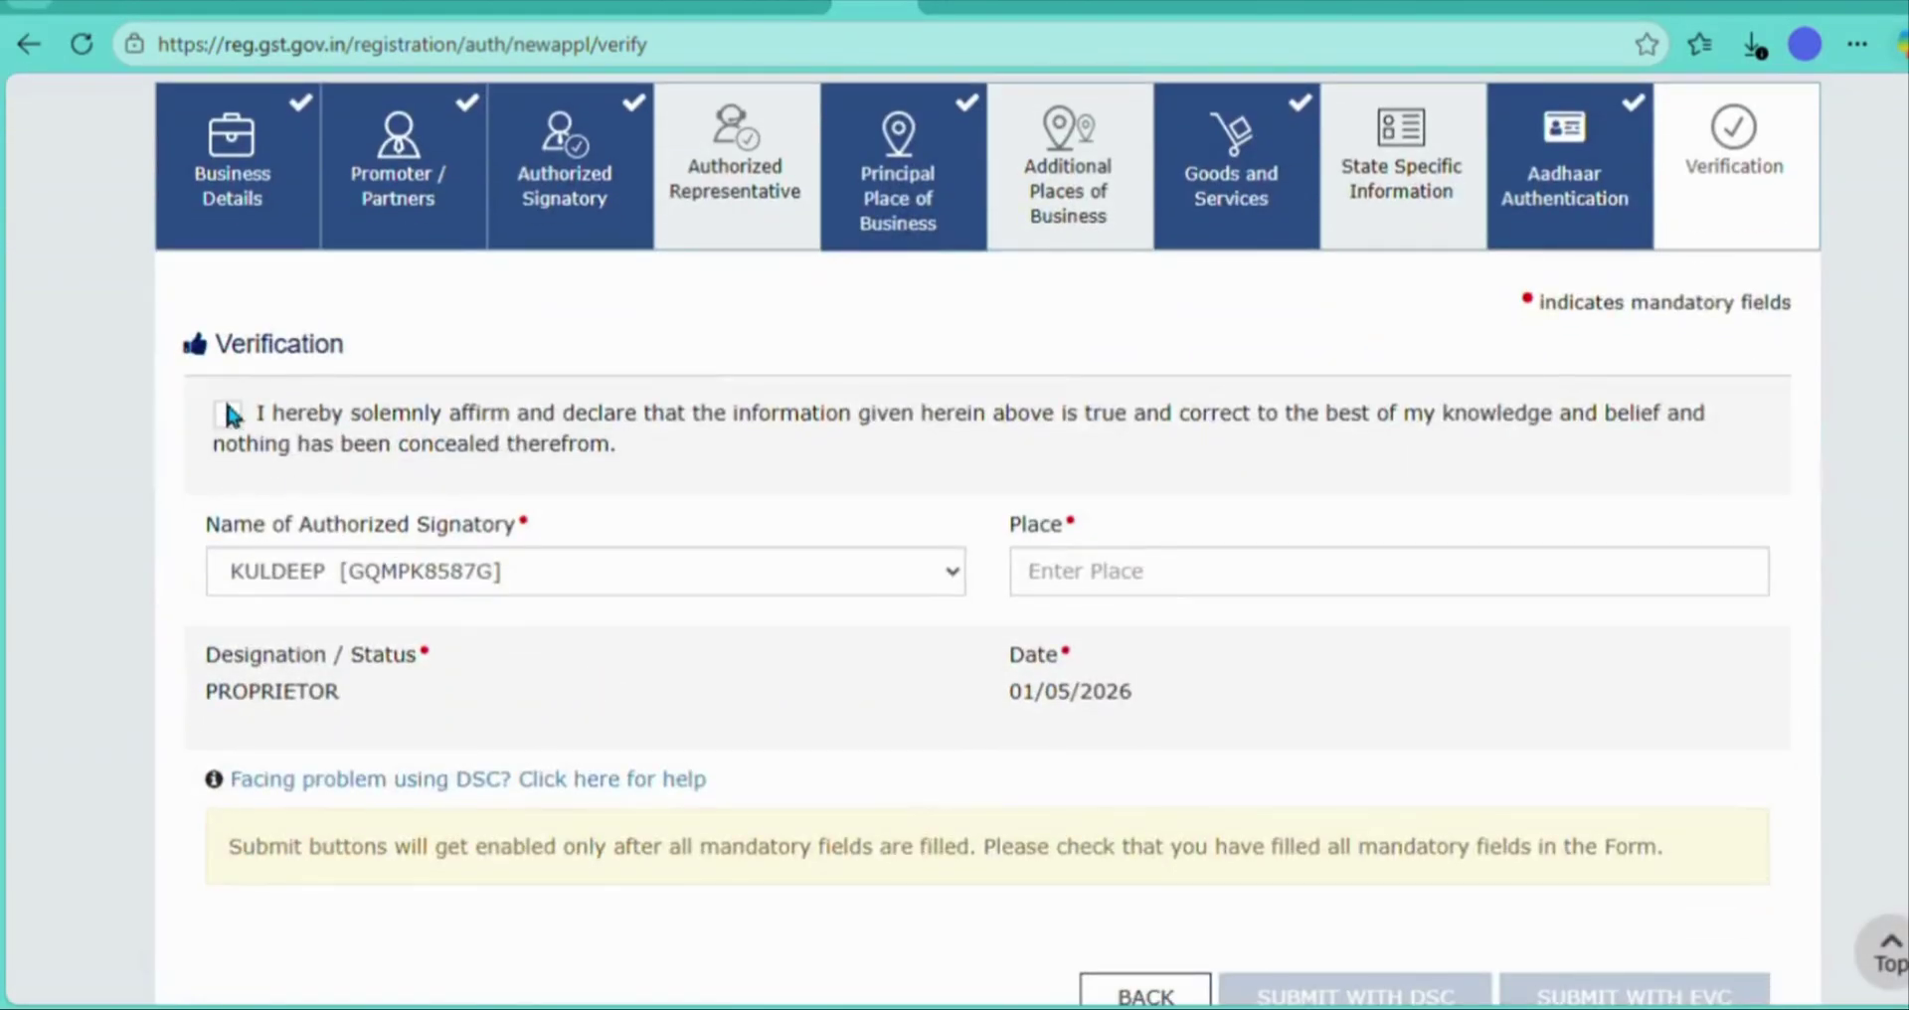
pyautogui.click(228, 411)
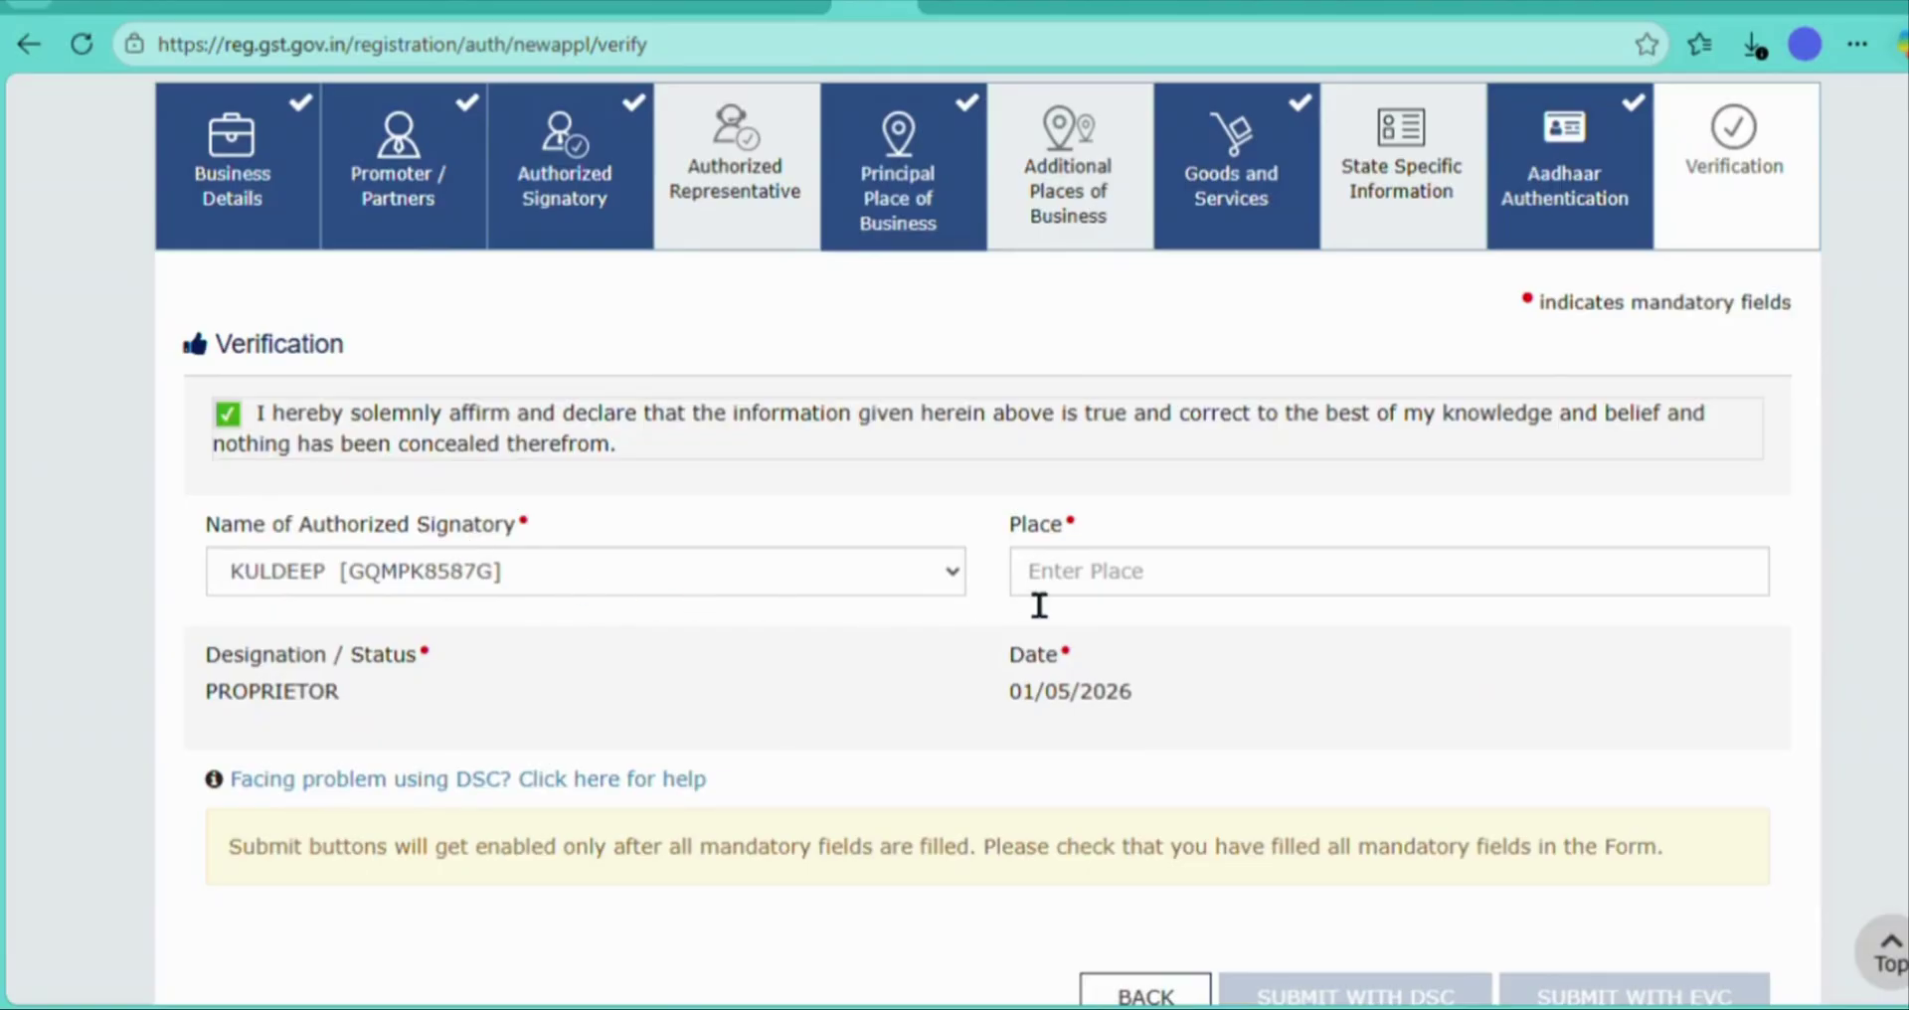
pyautogui.click(1110, 590)
pyautogui.write('K')
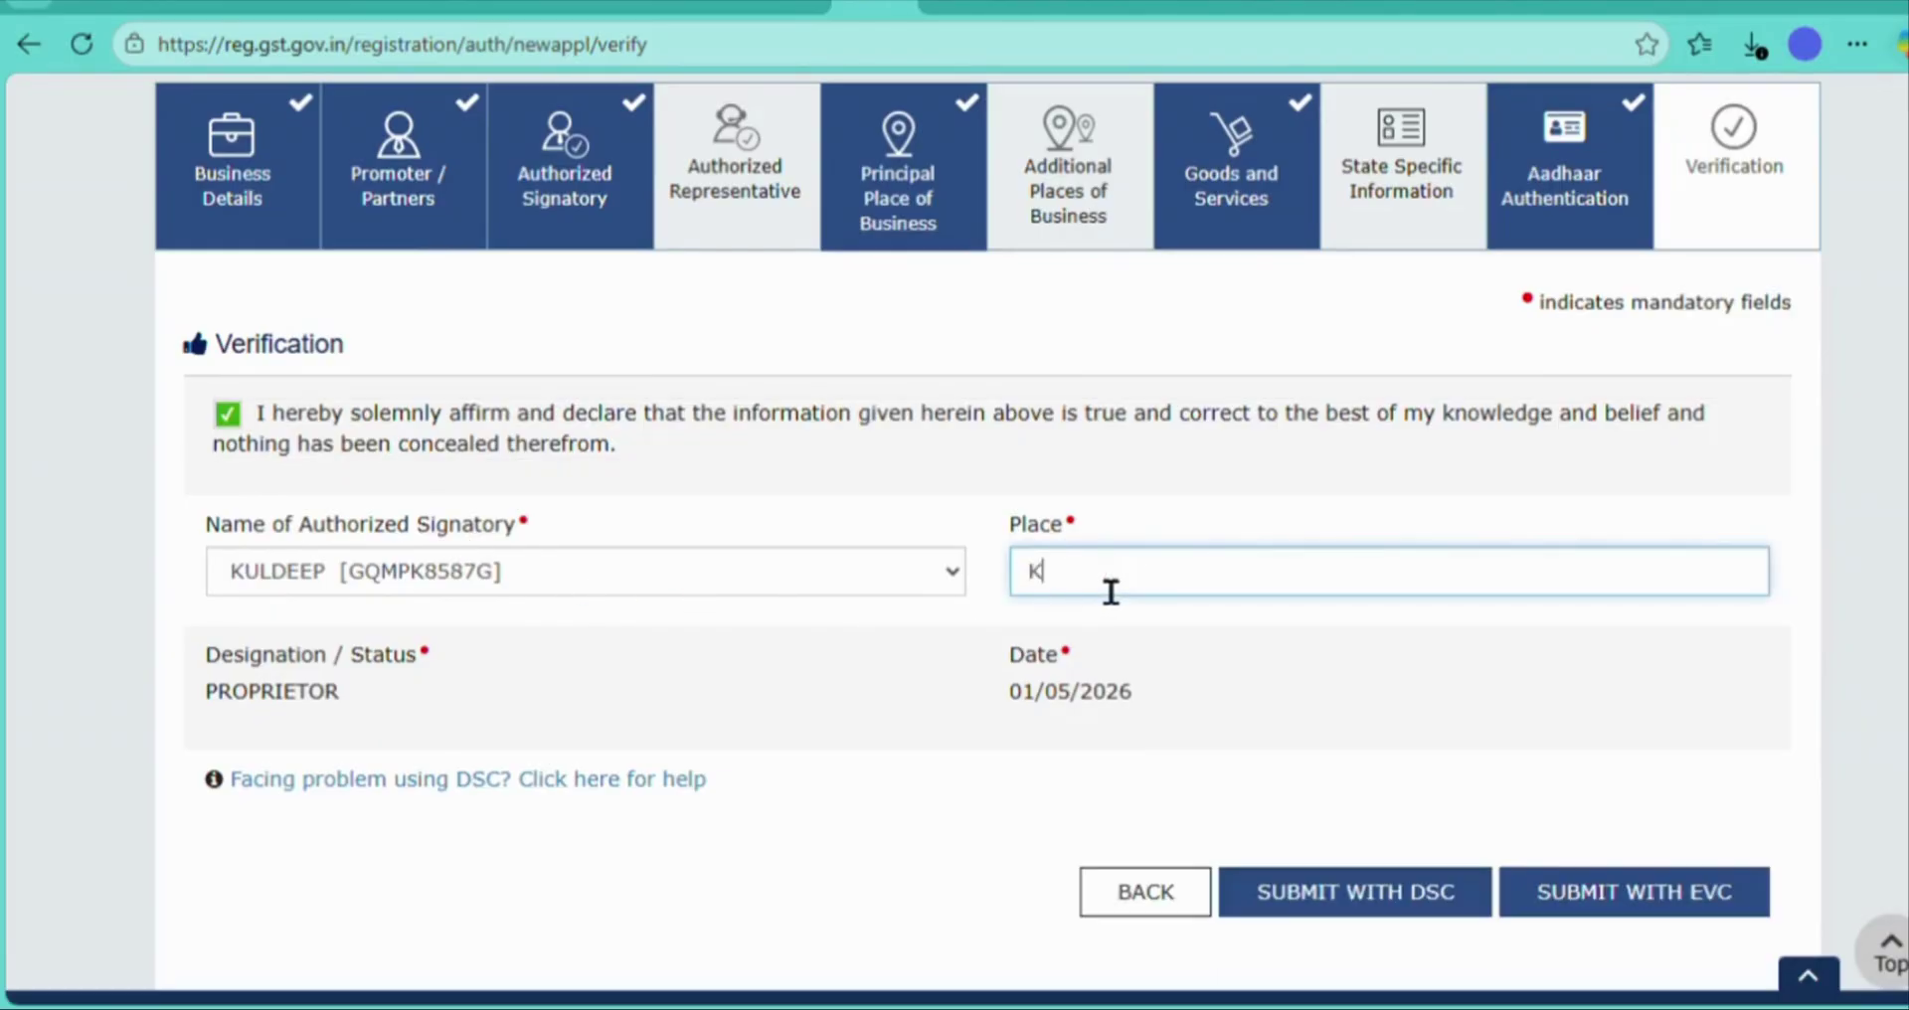
pyautogui.write('ANPUR')
pyautogui.click(846, 859)
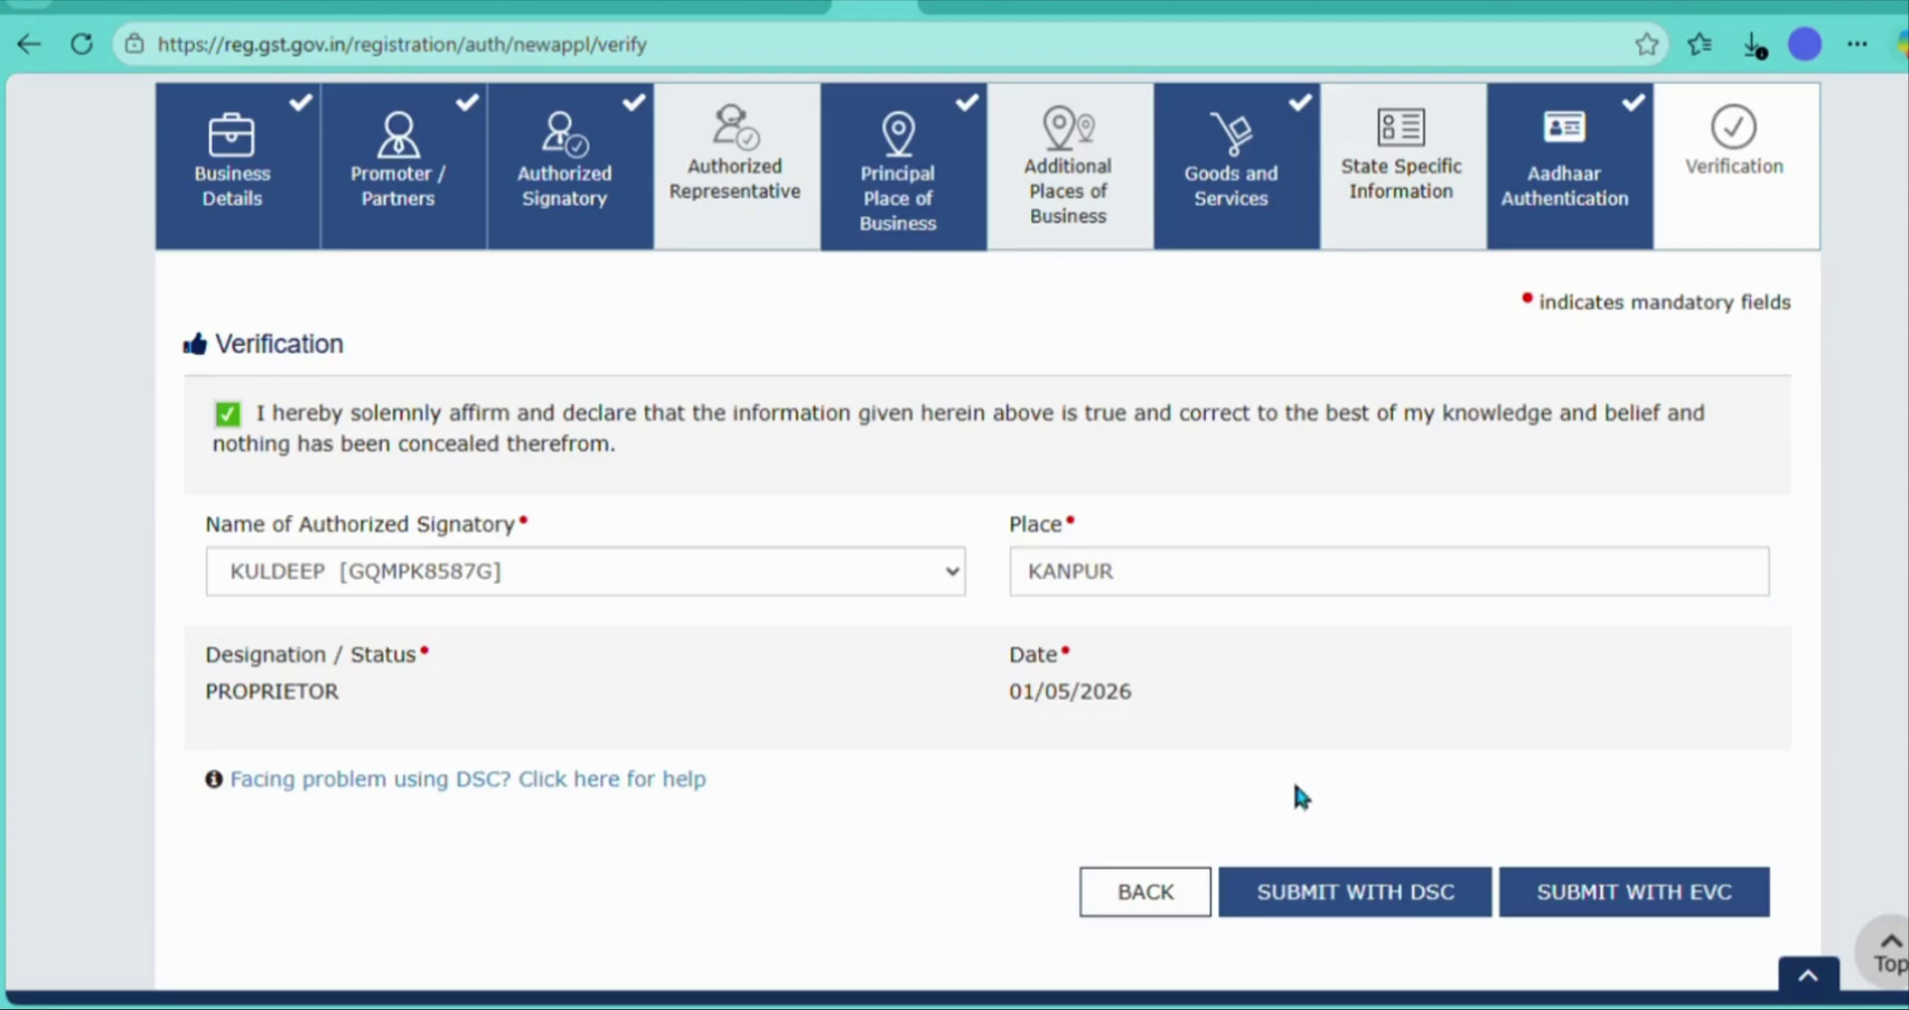
# - Submit with EVC, entering and validating the received OTP
pyautogui.click(1601, 893)
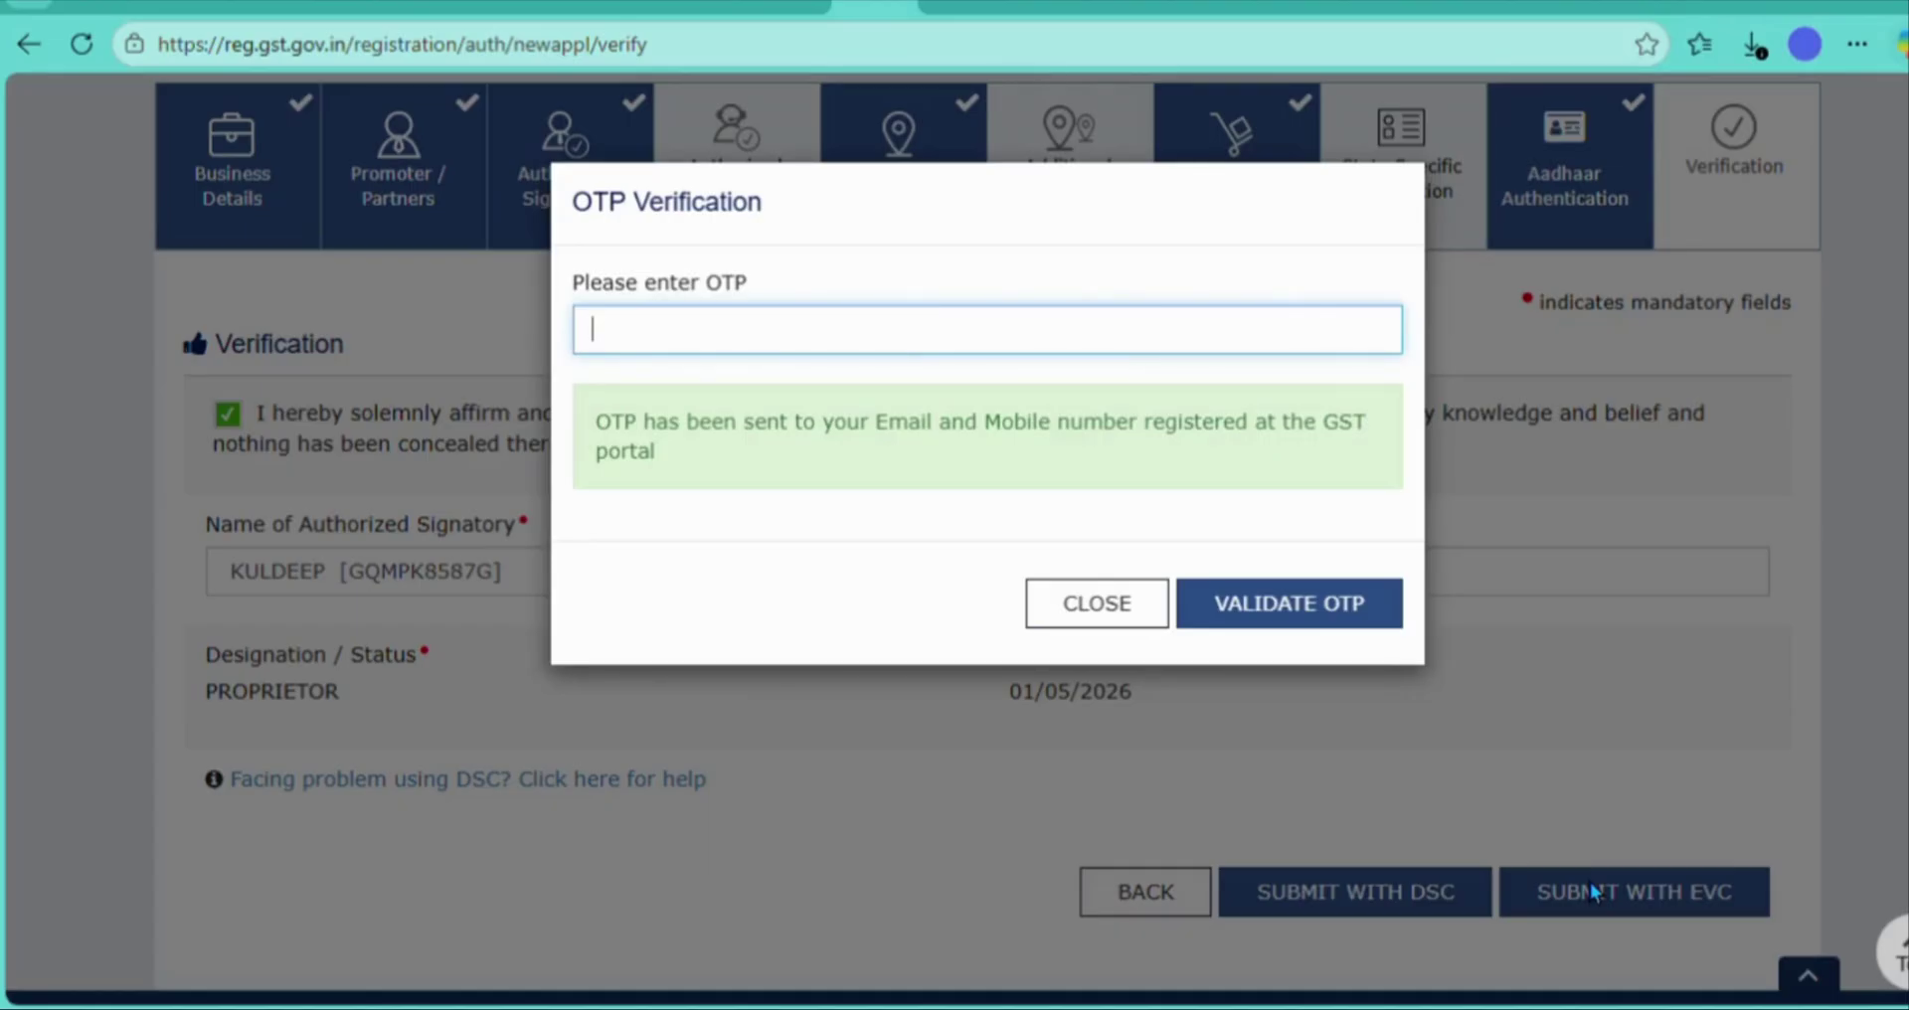
pyautogui.click(793, 345)
pyautogui.write('••')
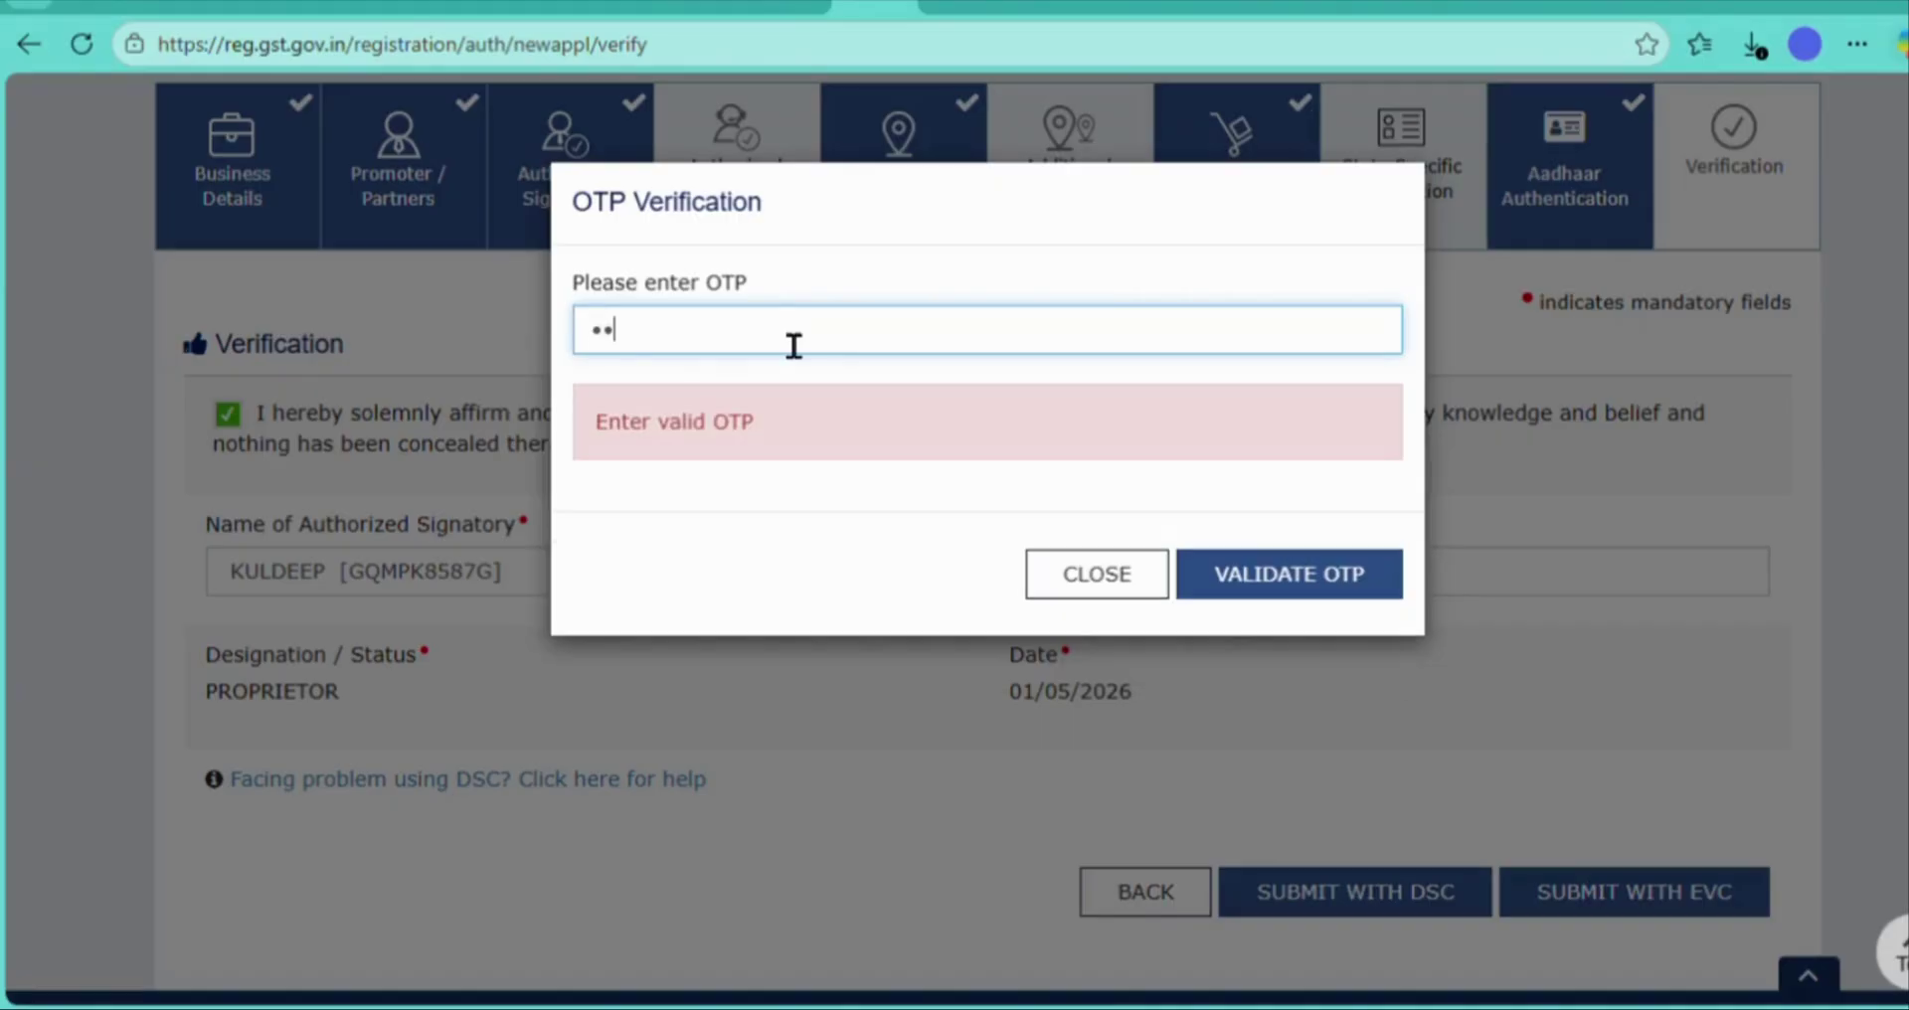
pyautogui.write('••••')
pyautogui.click(1266, 569)
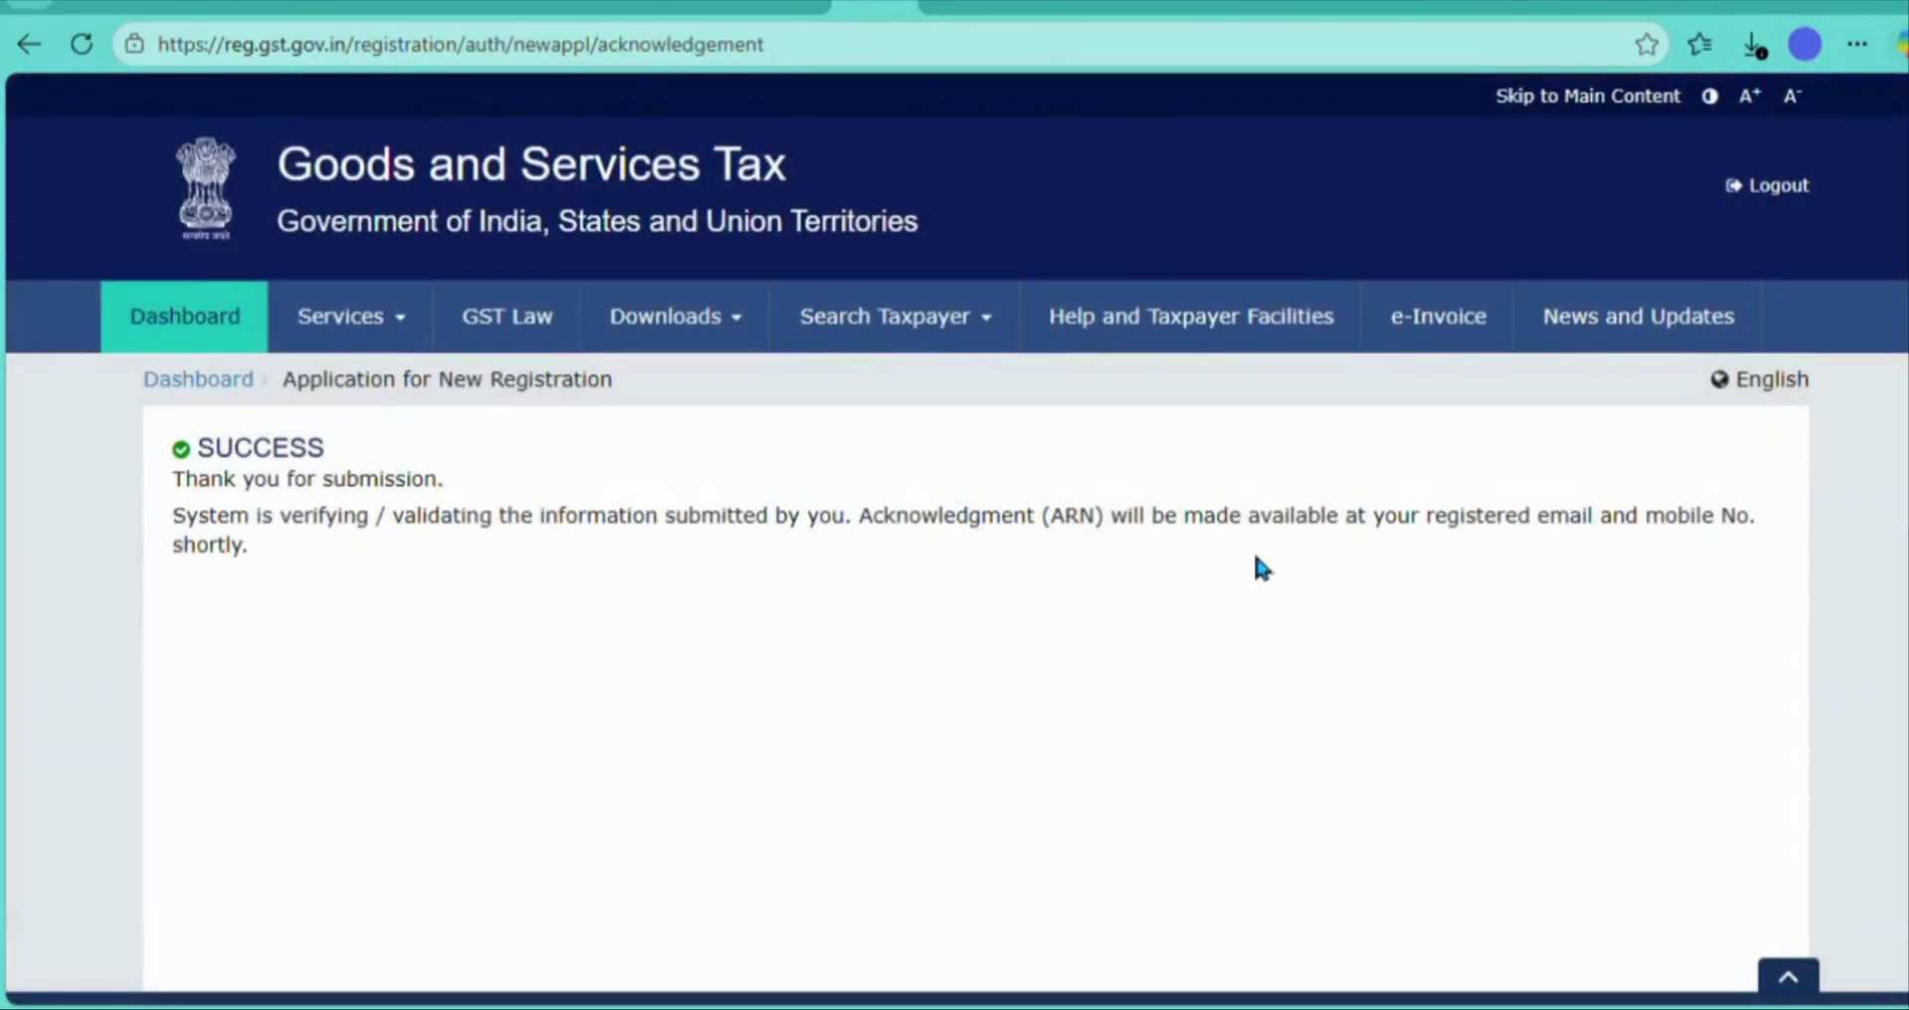
# - Scroll down through the registration SUCCESS acknowledgement page before returning to the GST home page
pyautogui.scroll(-2, 1261, 567)
pyautogui.scroll(-2, 1259, 565)
pyautogui.scroll(-2, 1255, 558)
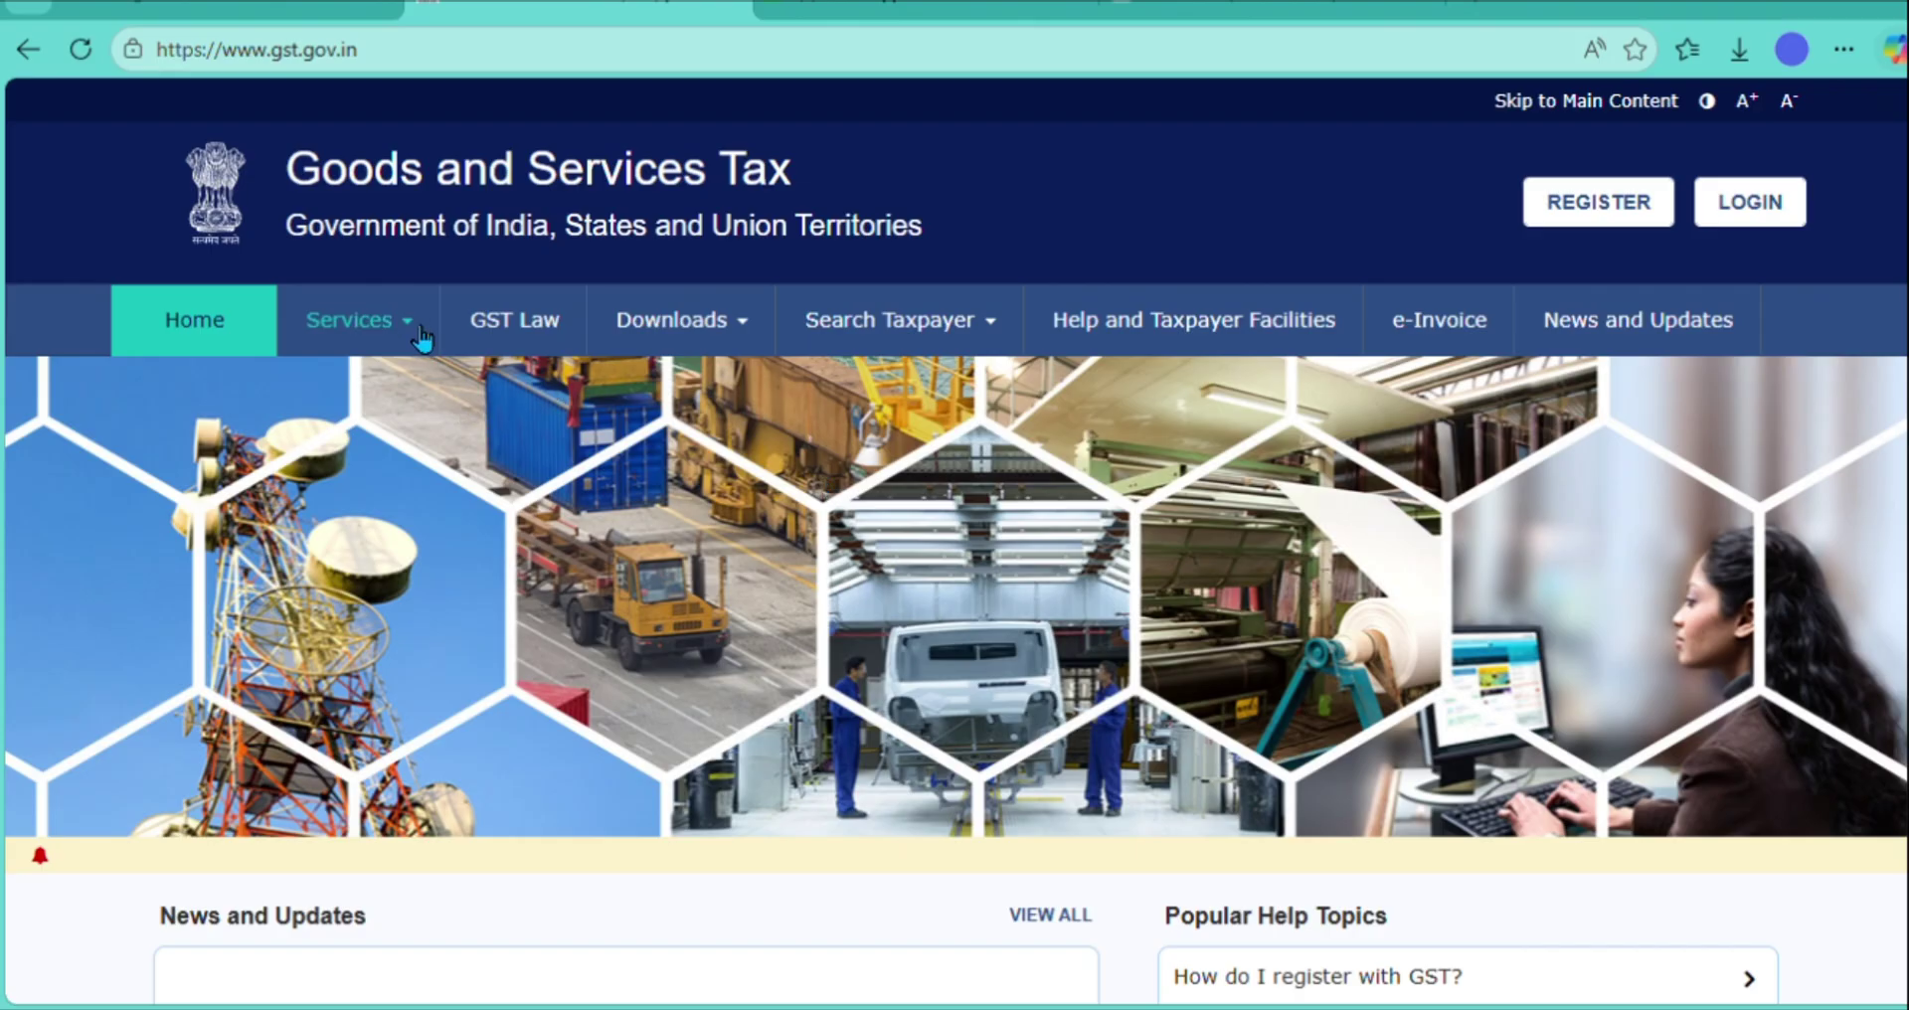
# - Go to the Registration Track Application Status page from the Services menu
pyautogui.click(362, 325)
pyautogui.moveTo(234, 385)
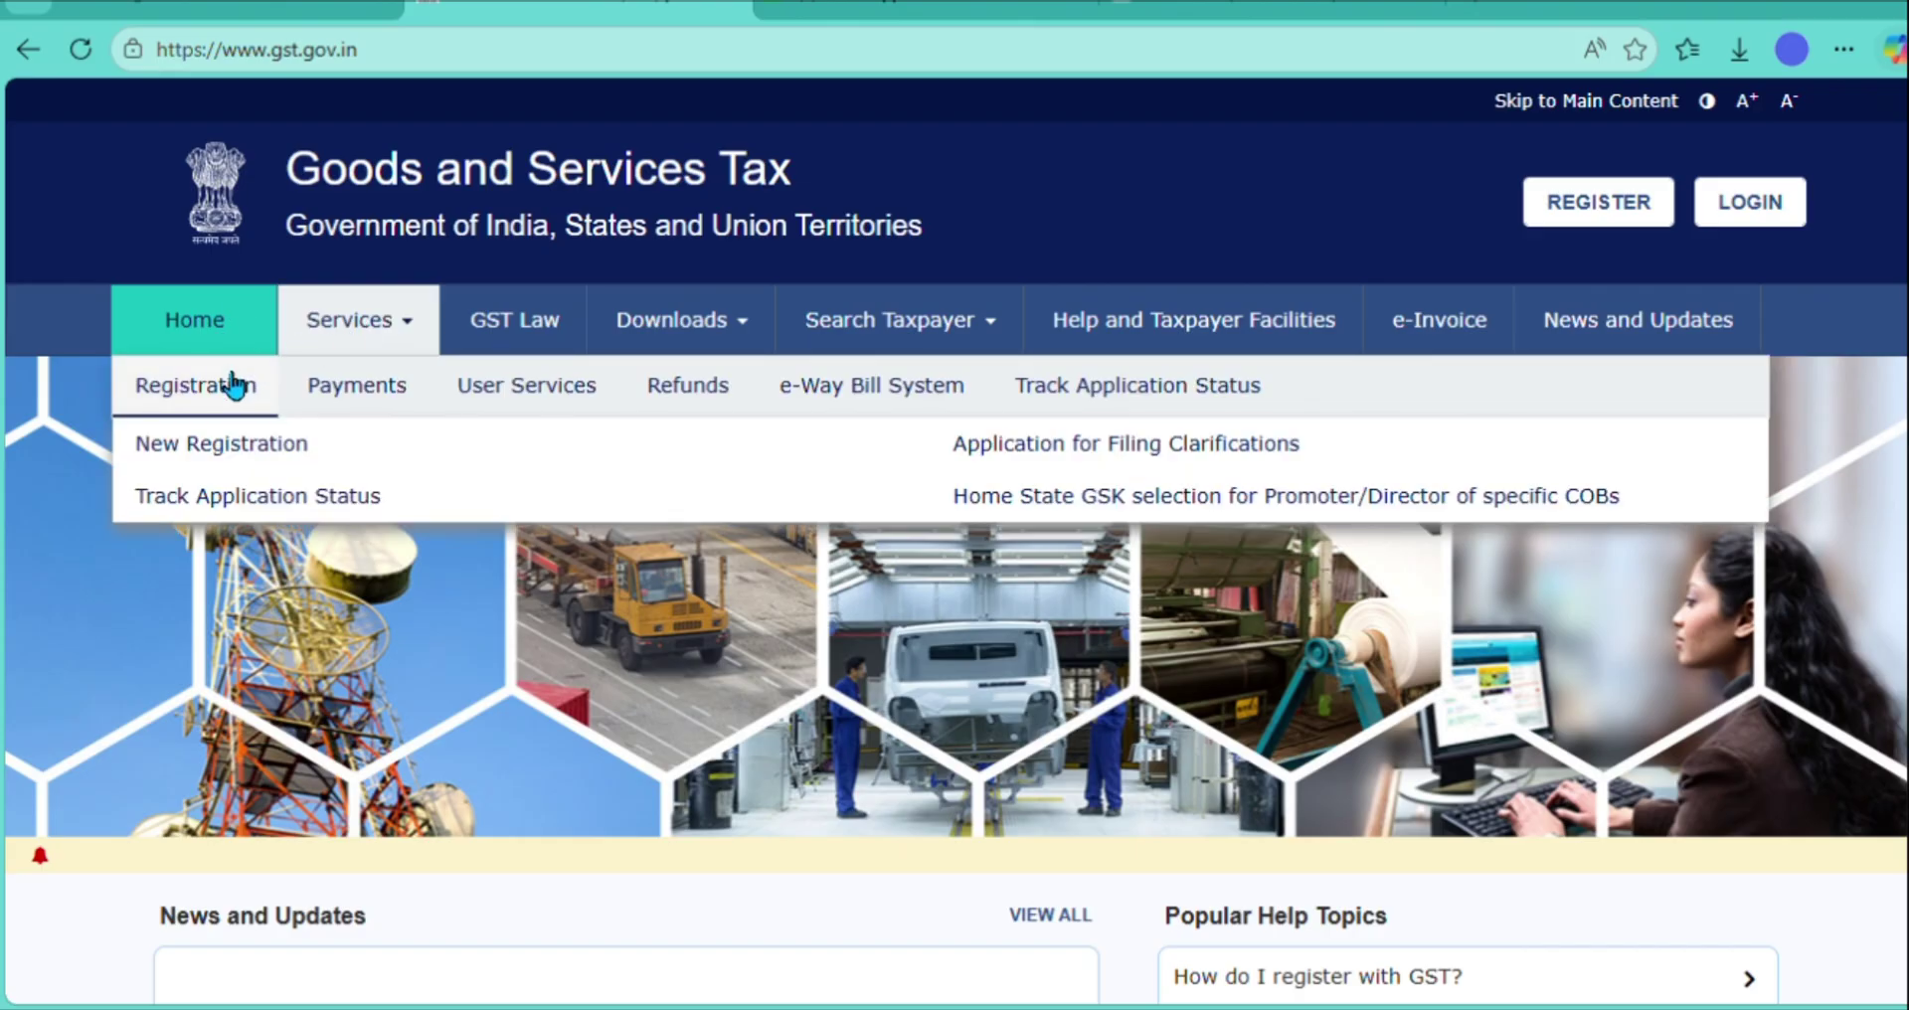
pyautogui.click(241, 494)
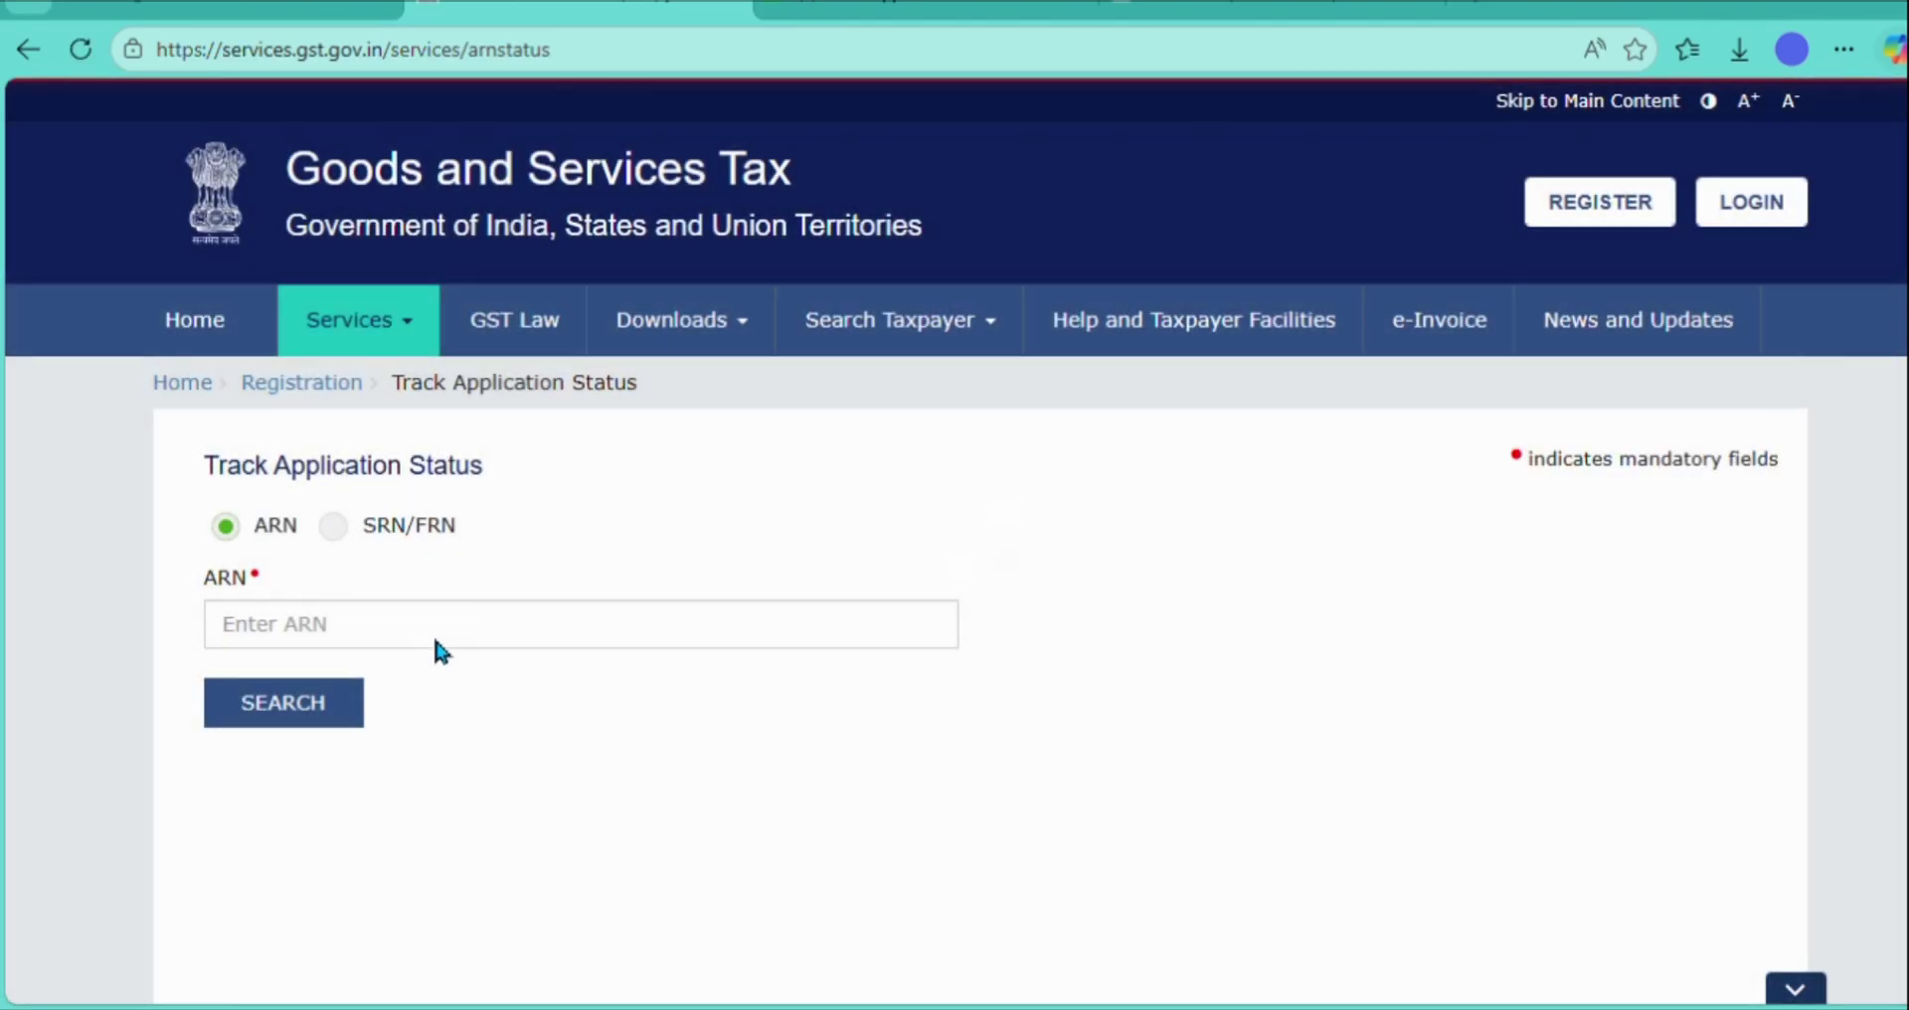
# - Enter the submitted application's ARN and the displayed captcha characters
pyautogui.click(448, 644)
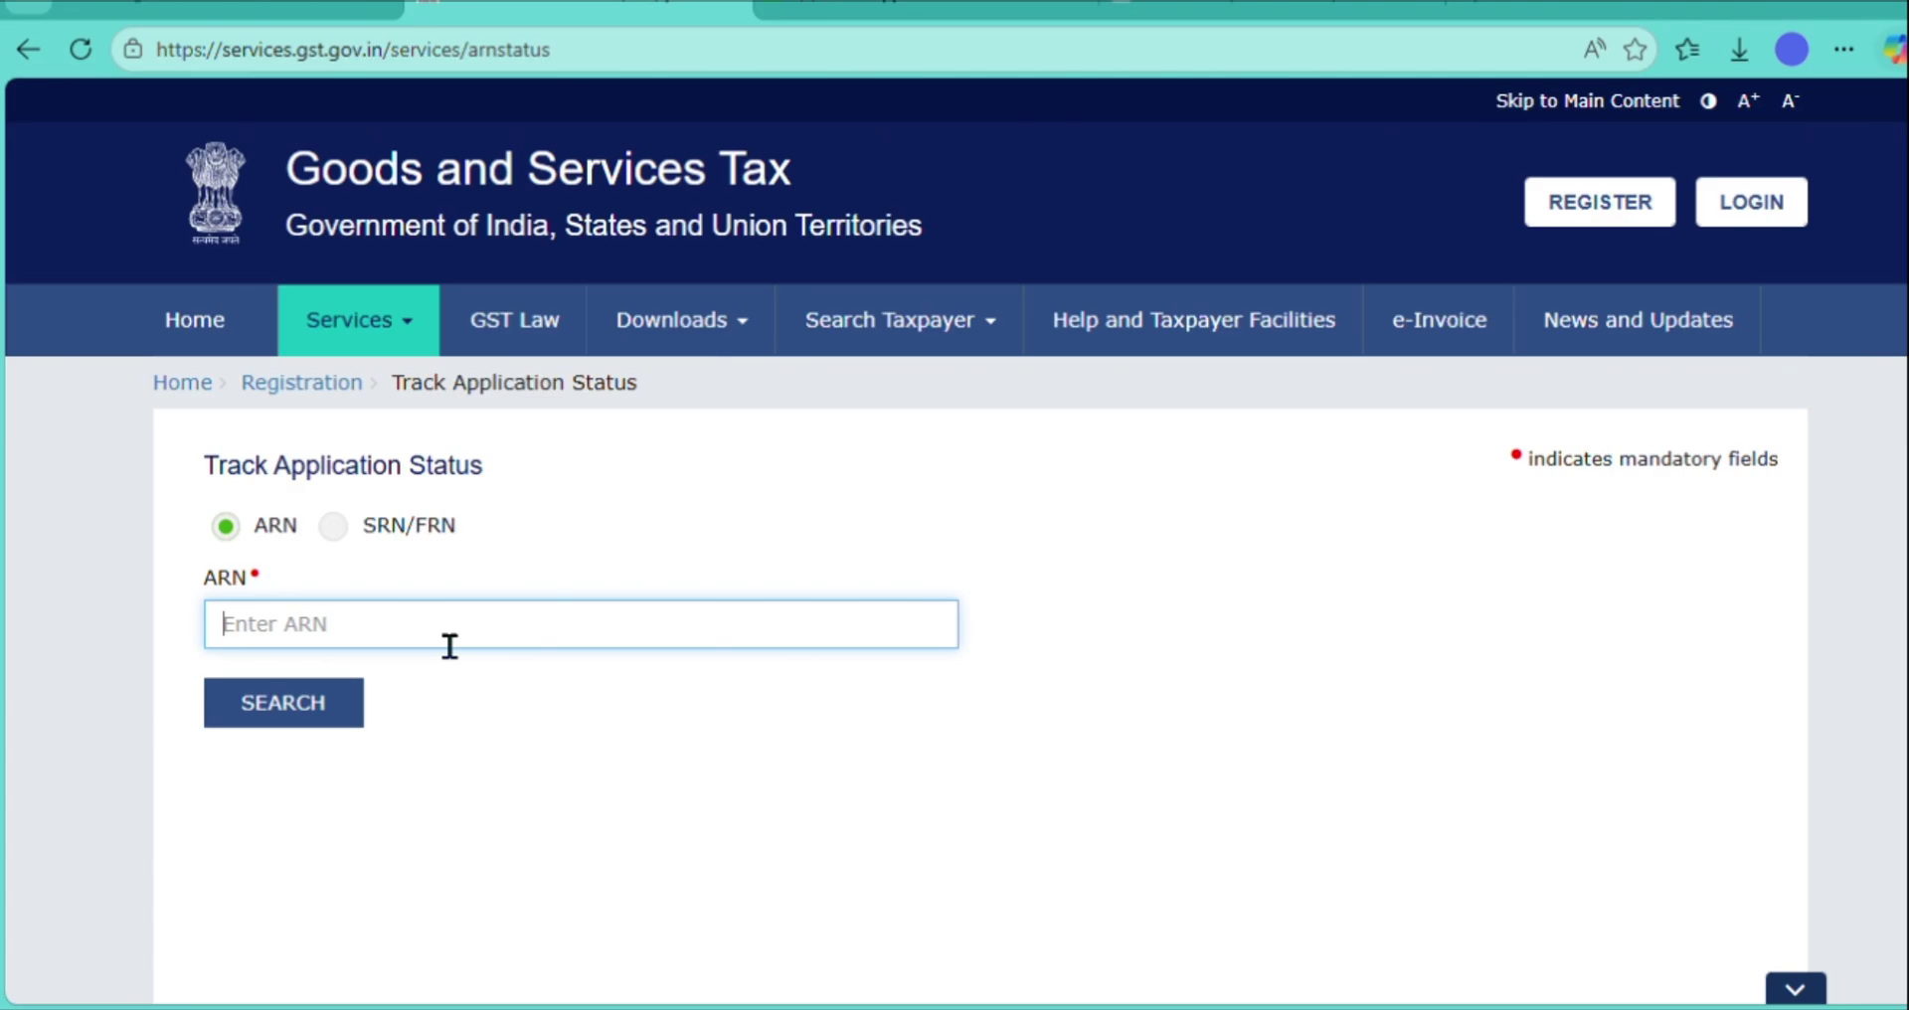
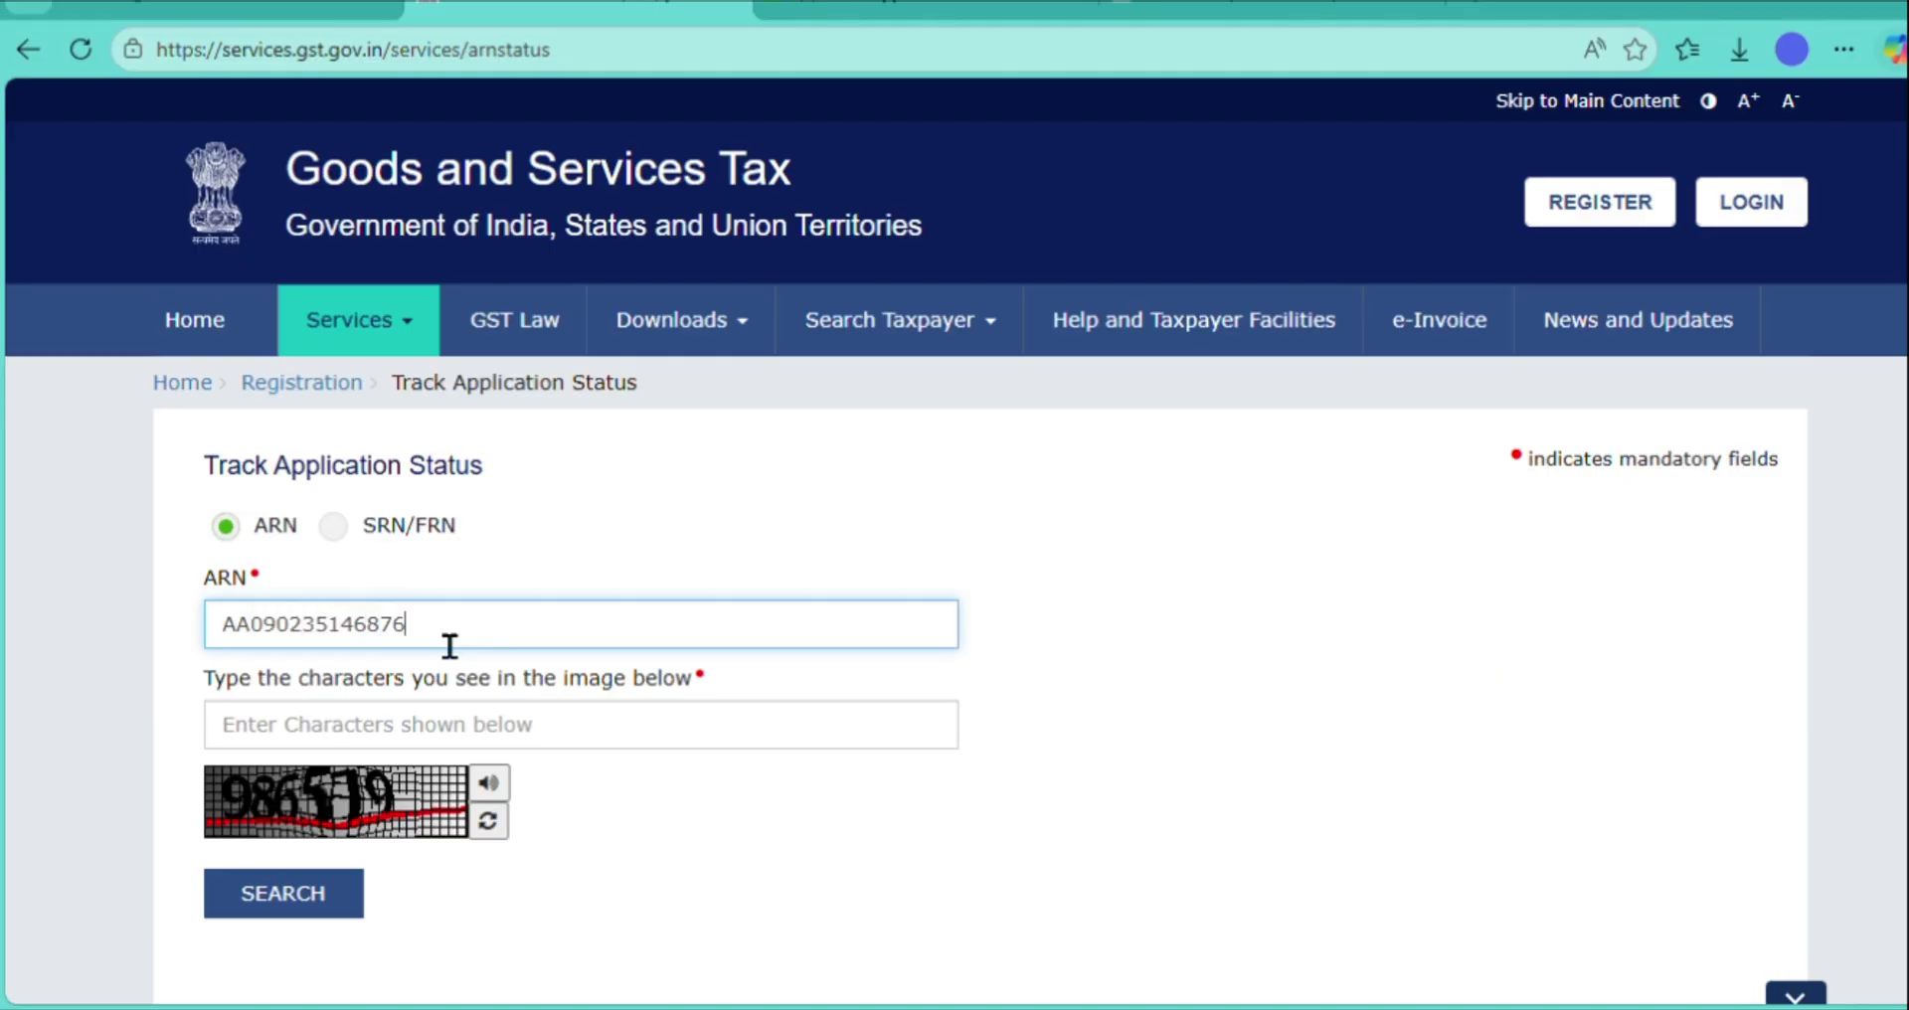
pyautogui.click(425, 746)
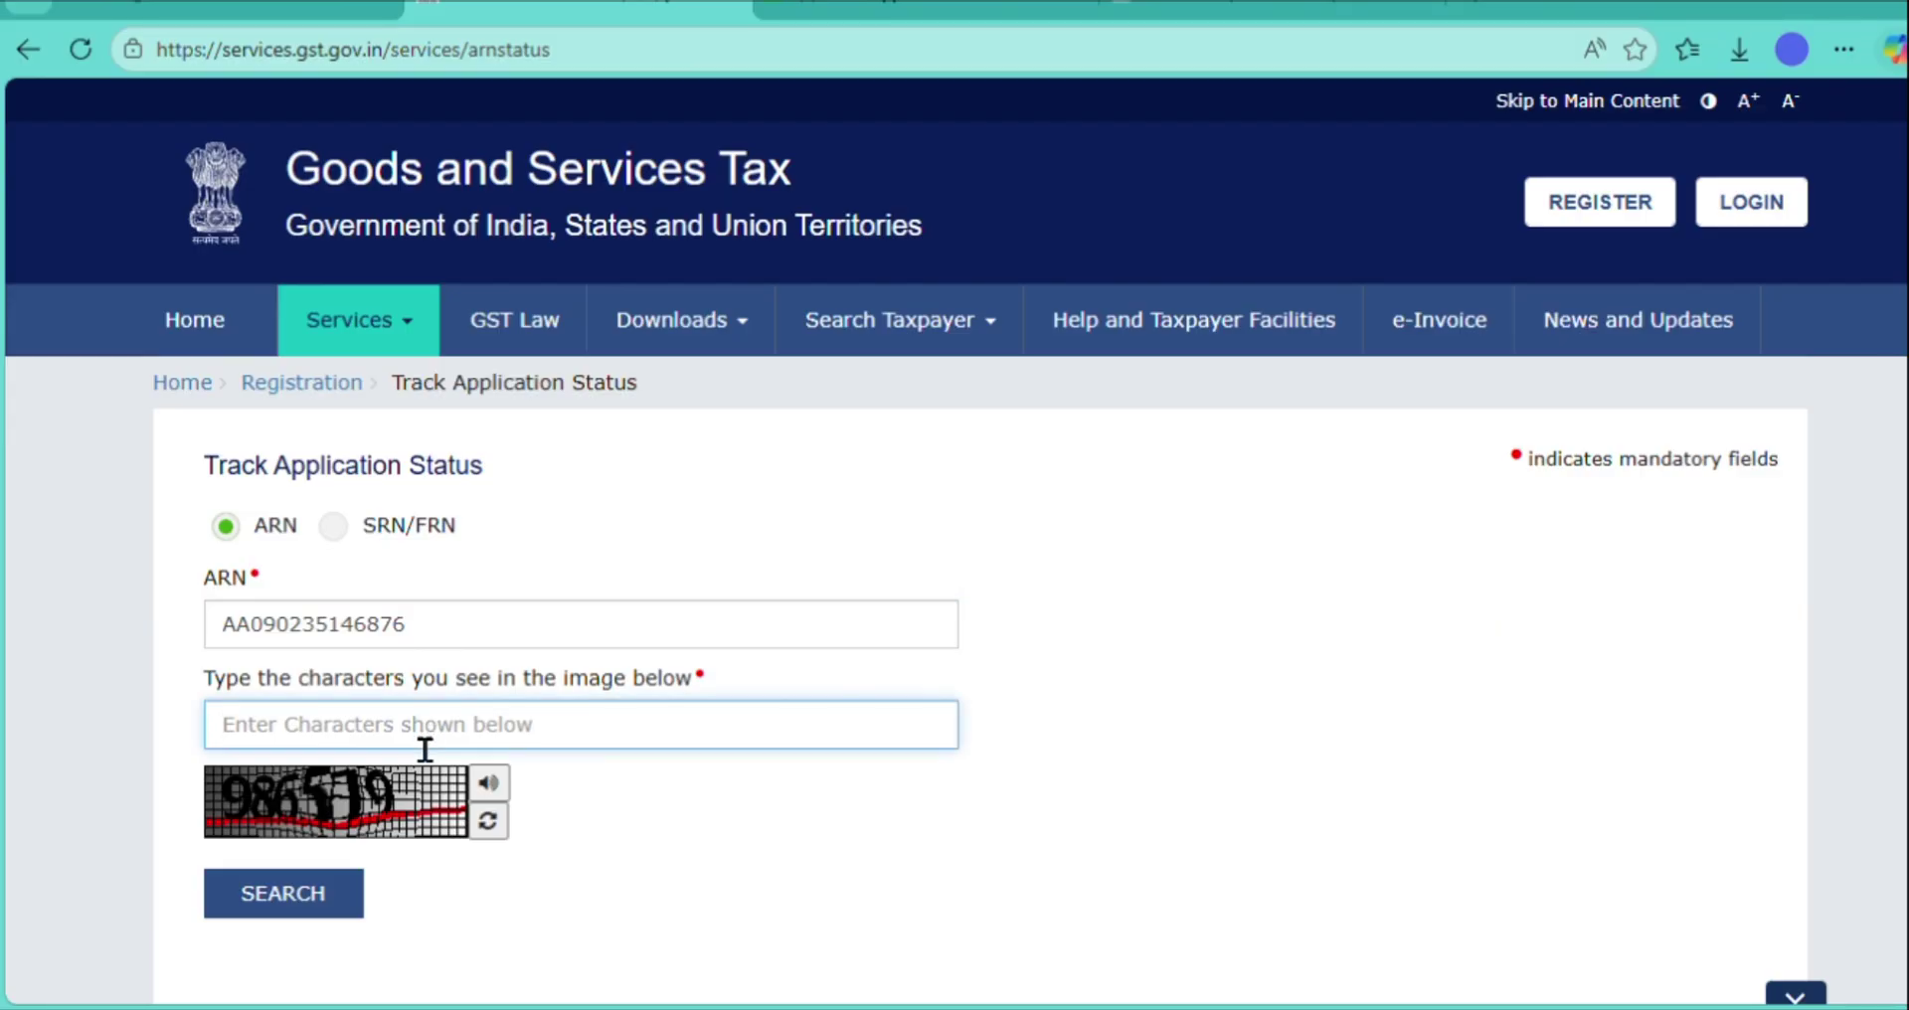
pyautogui.write('986579')
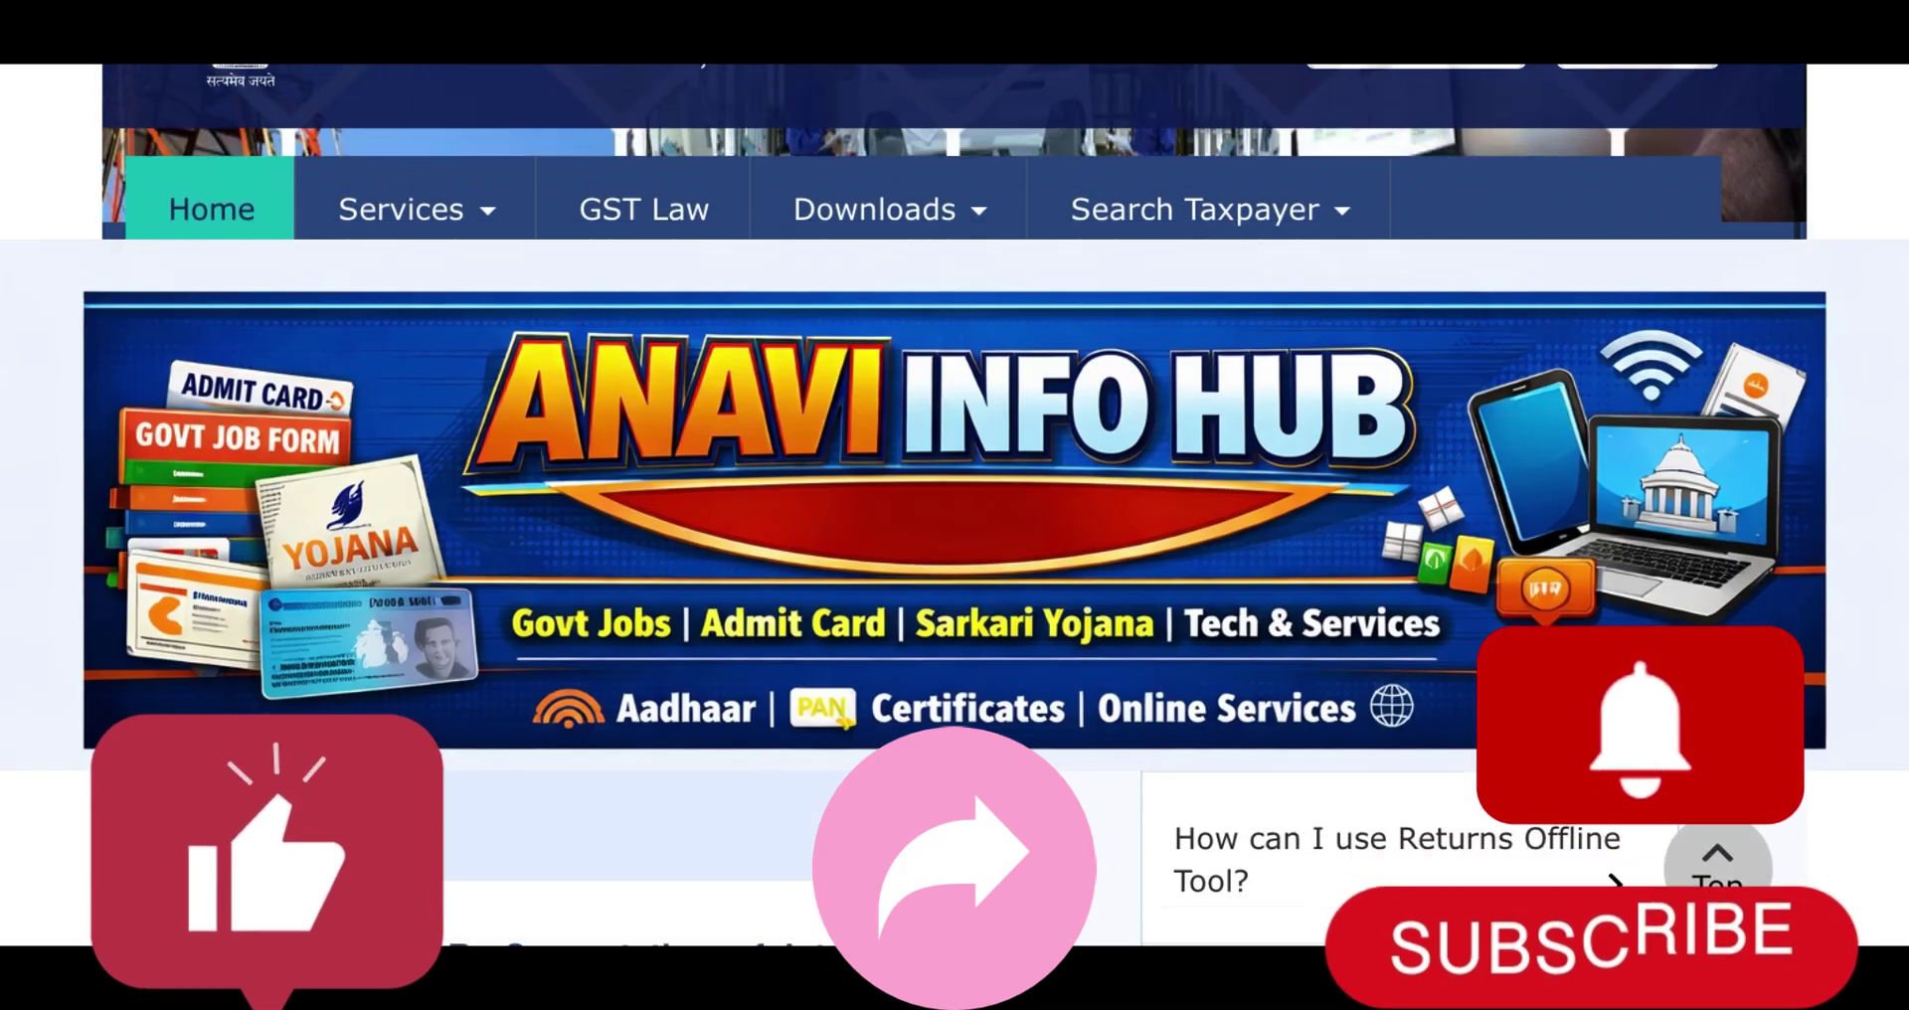
pyautogui.scroll(4, 955, 505)
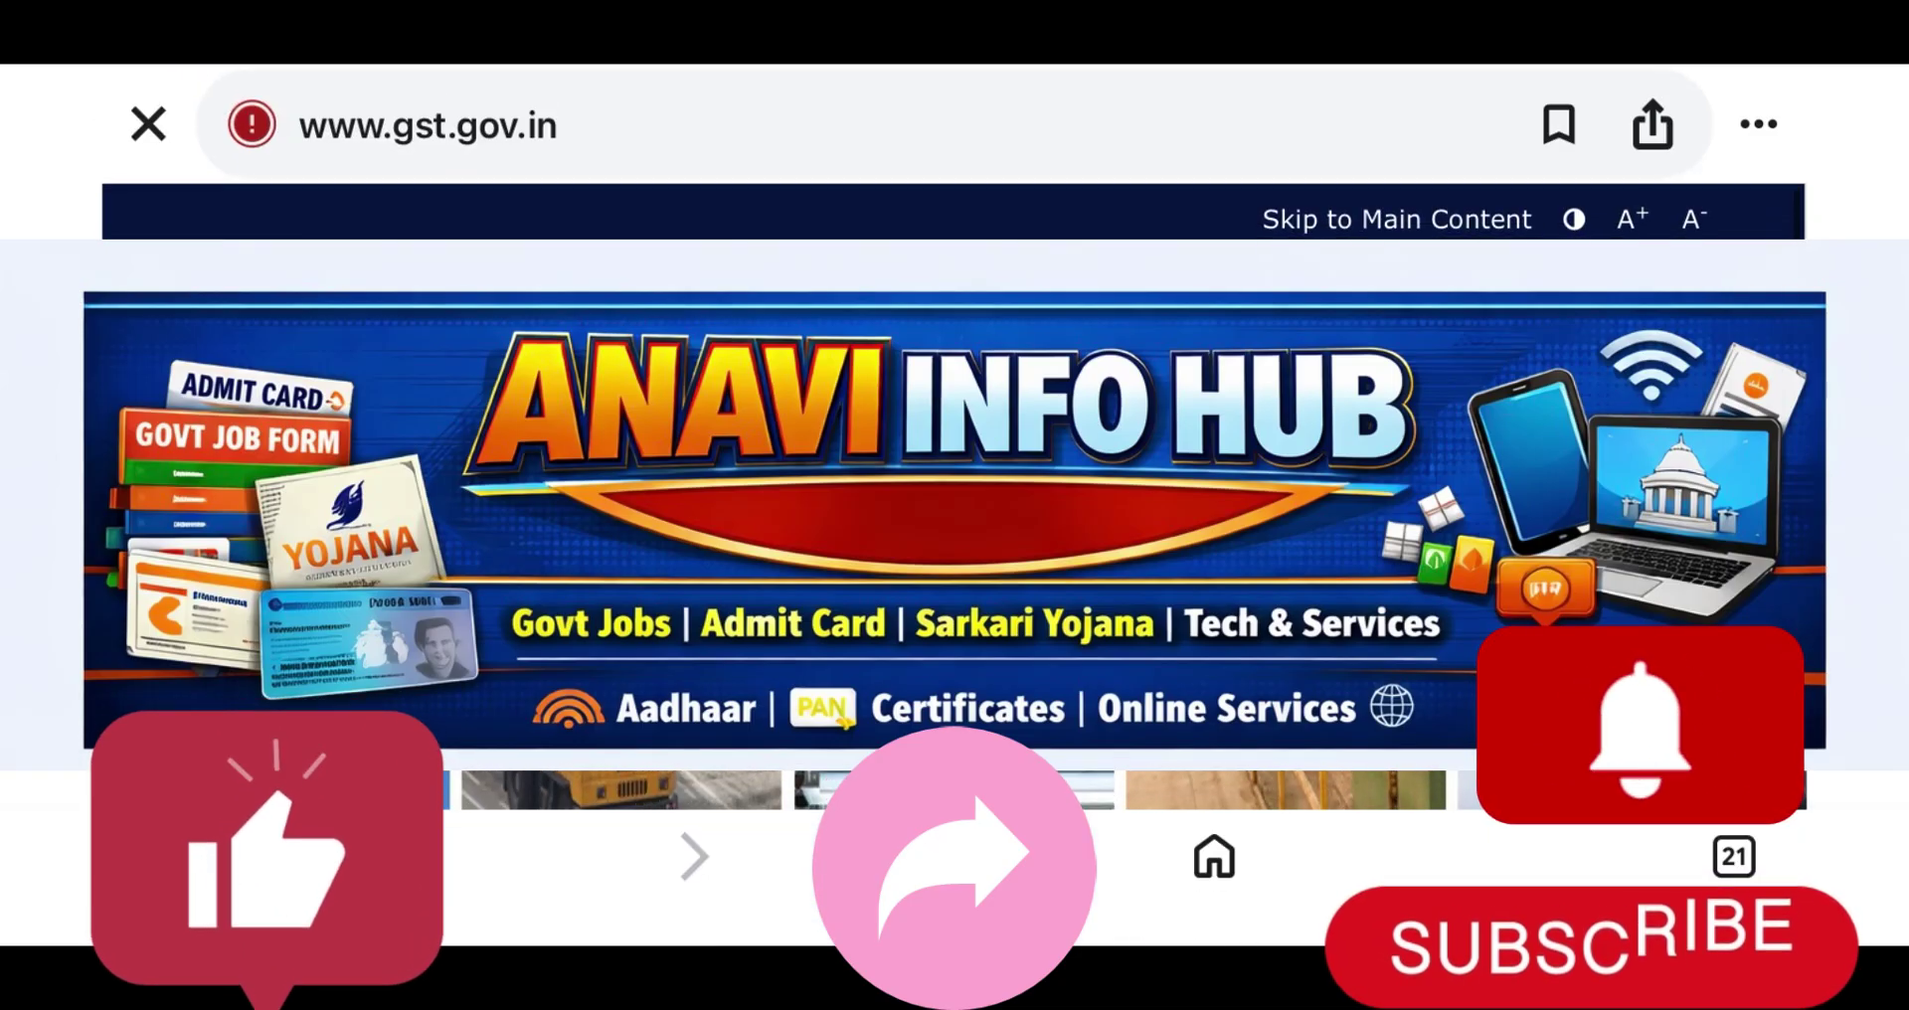